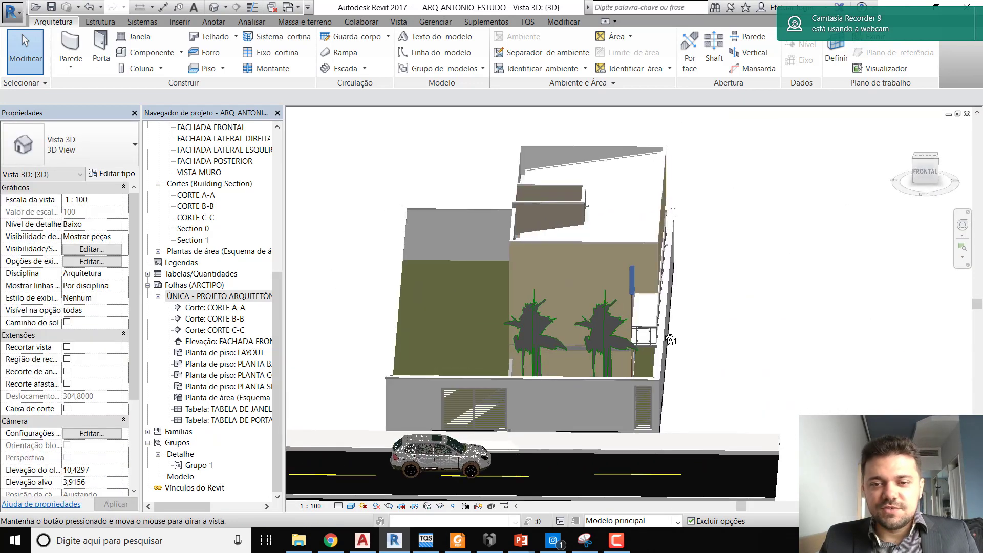
# Inspect the house from above in the 3D view and open the PLANTA BAIXA floor plan
pyautogui.scroll(3, 636, 354)
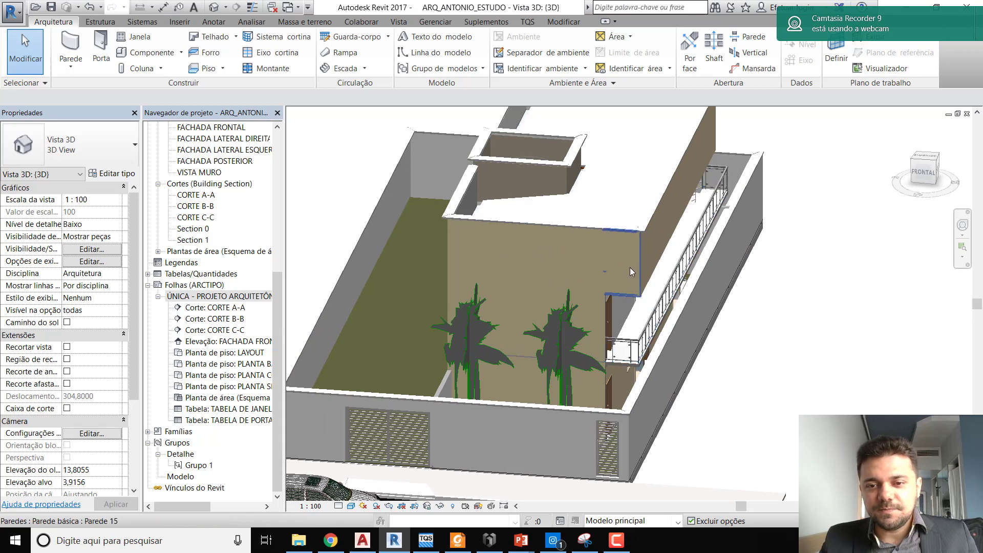
pyautogui.moveTo(630, 267)
pyautogui.keyDown('shift'); pyautogui.mouseDown(button='middle')
pyautogui.moveTo(536, 211)
pyautogui.moveTo(531, 230)
pyautogui.mouseUp(button='middle'); pyautogui.keyUp('shift')
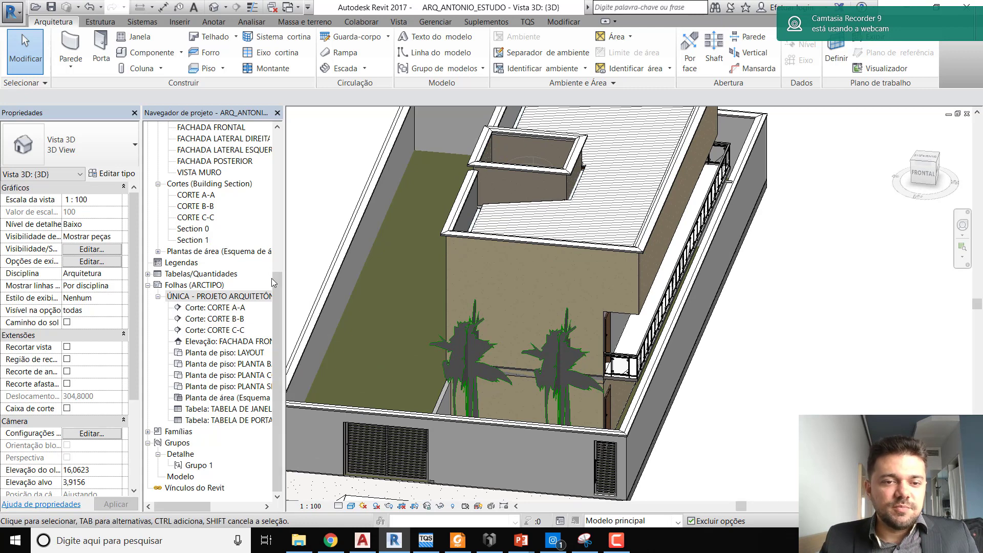
pyautogui.moveTo(274, 287); pyautogui.dragTo(281, 180)
pyautogui.doubleClick(205, 172)
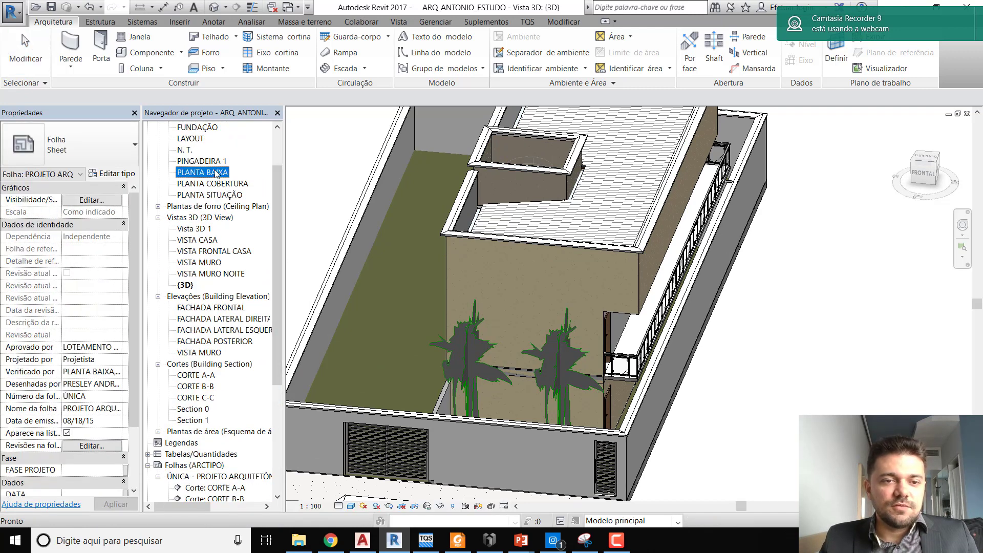
pyautogui.scroll(-3, 533, 371)
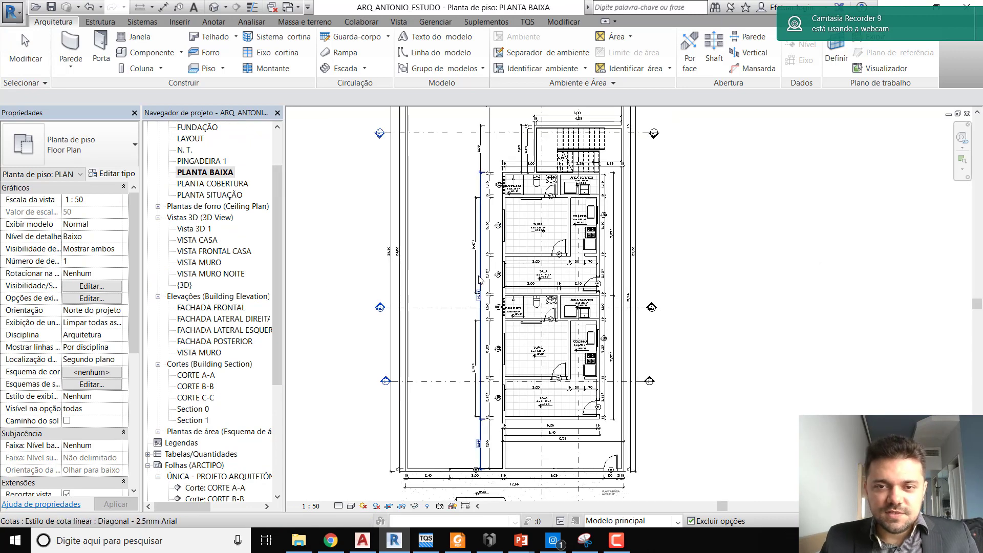
# Open the 1º PAV. floor plan and view the upper-floor layout
pyautogui.click(200, 161)
pyautogui.scroll(2, 195, 153)
pyautogui.doubleClick(192, 150)
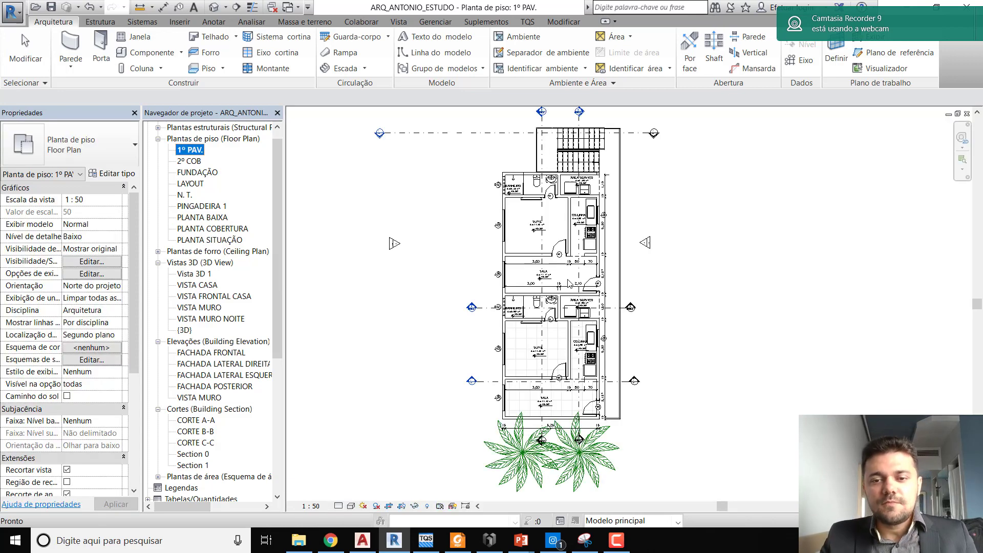
pyautogui.scroll(1, 588, 359)
pyautogui.click(616, 262)
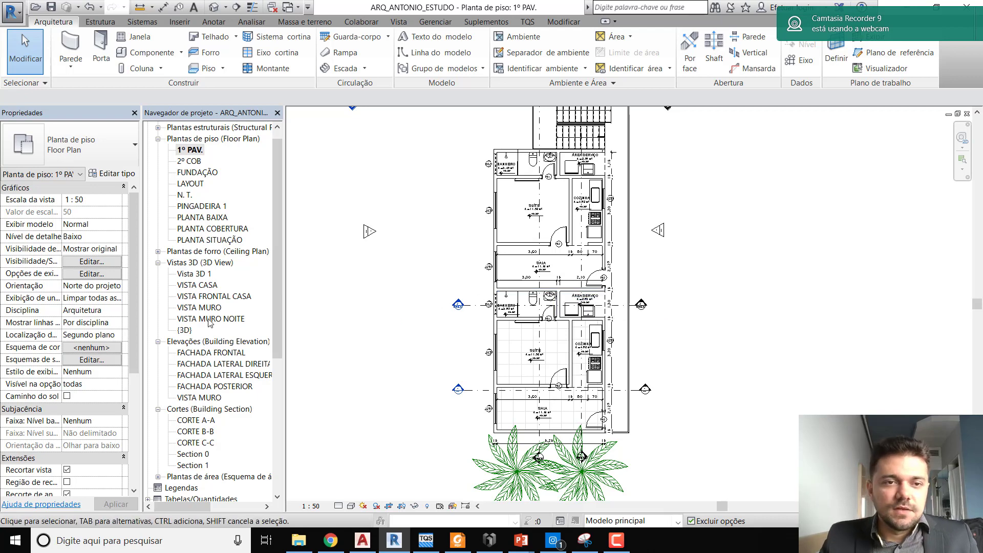
# Open the ÚNICA architectural project sheet
pyautogui.click(12, 11)
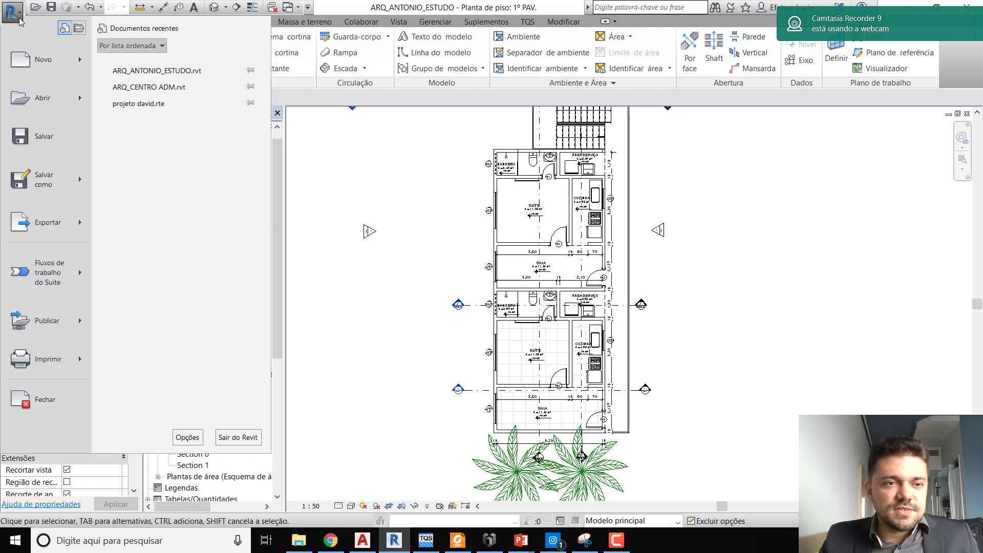
pyautogui.click(438, 204)
pyautogui.scroll(-5, 211, 338)
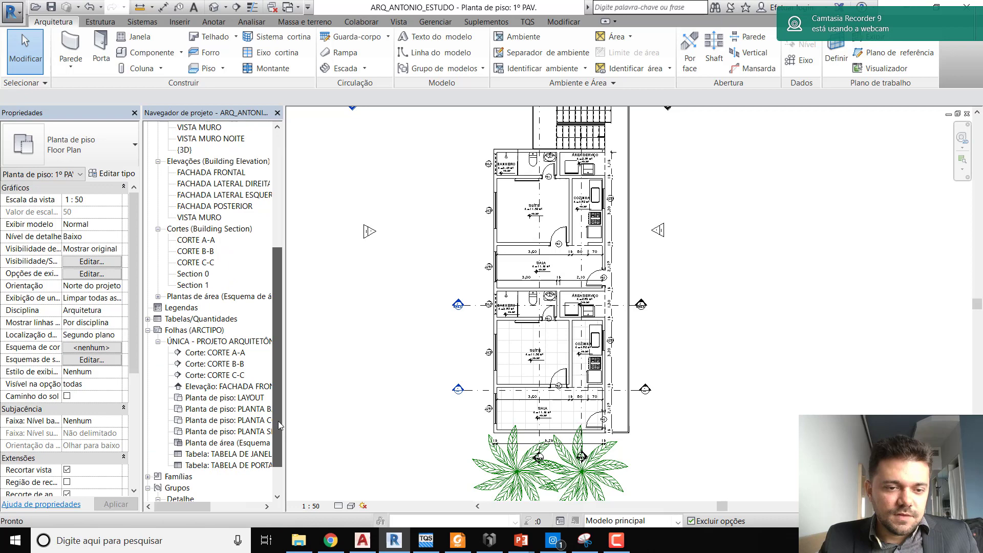
pyautogui.doubleClick(211, 340)
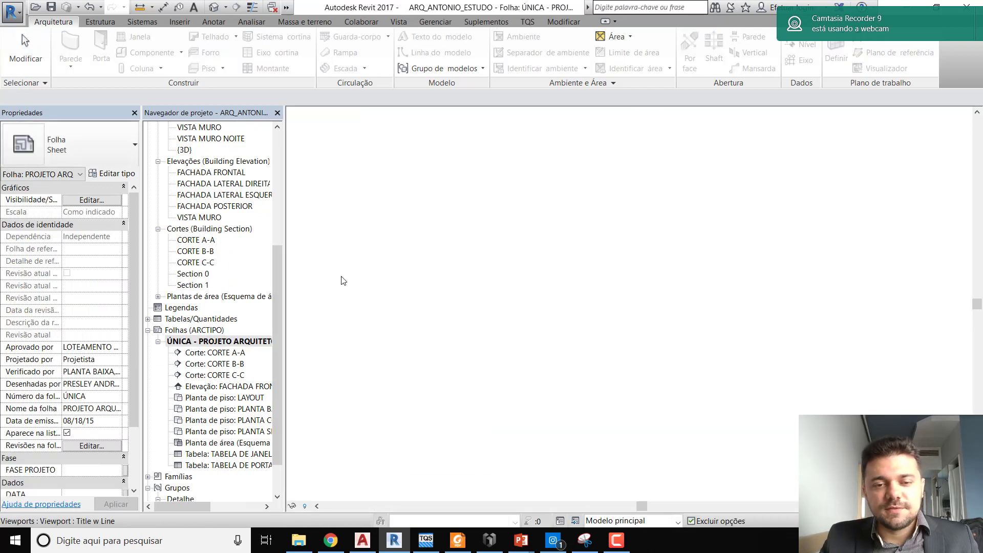
# Export the current sheet as an AutoCAD 2007 DWG using the ARCTIPO setup, saving it in the II CONEE - MINICURSO EBERICK 2019 folder
pyautogui.click(12, 12)
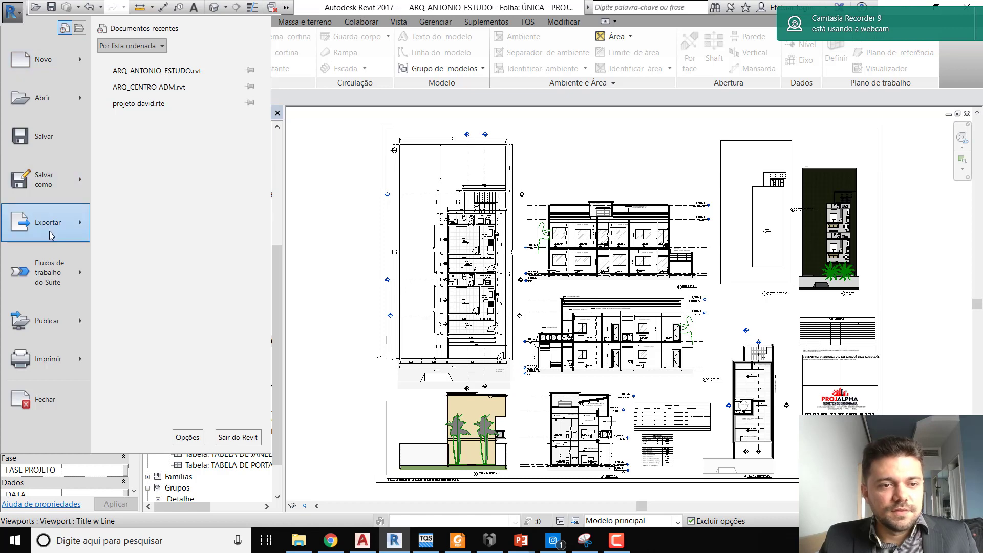
pyautogui.moveTo(51, 238)
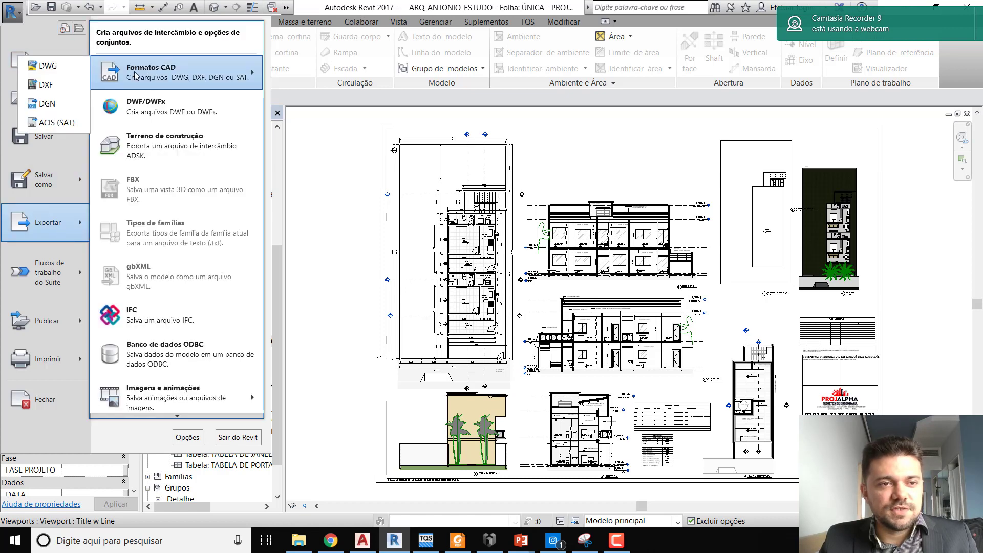
pyautogui.click(520, 176)
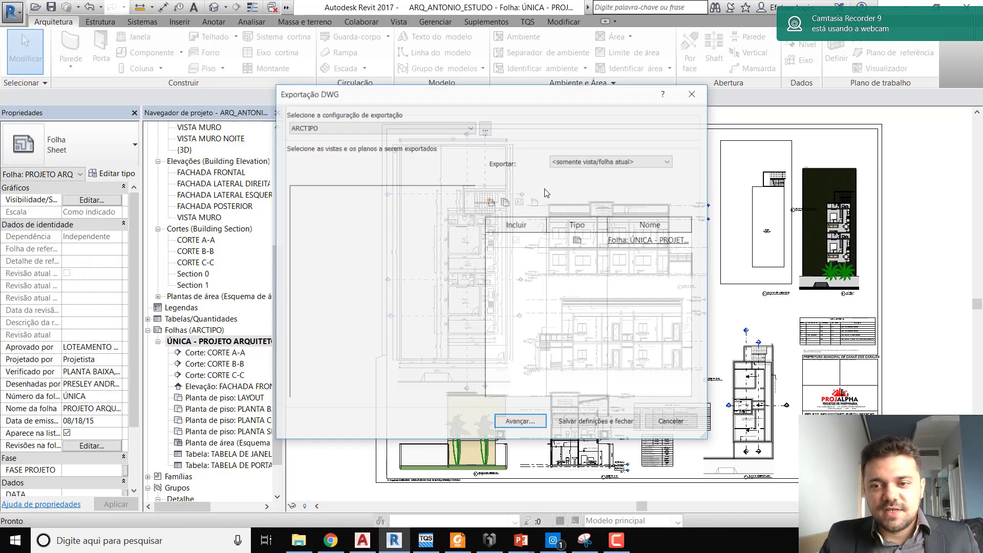
pyautogui.click(486, 129)
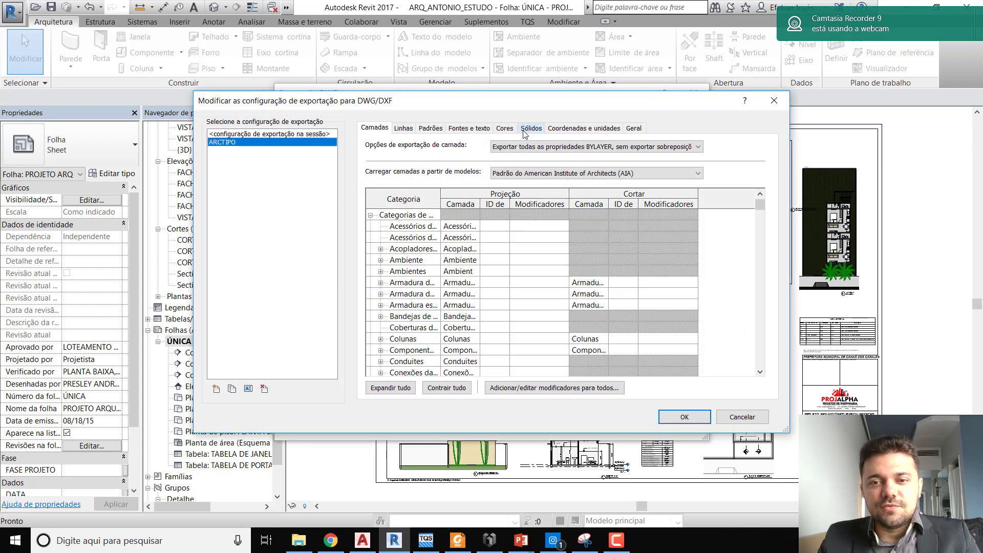
pyautogui.click(580, 129)
pyautogui.click(638, 129)
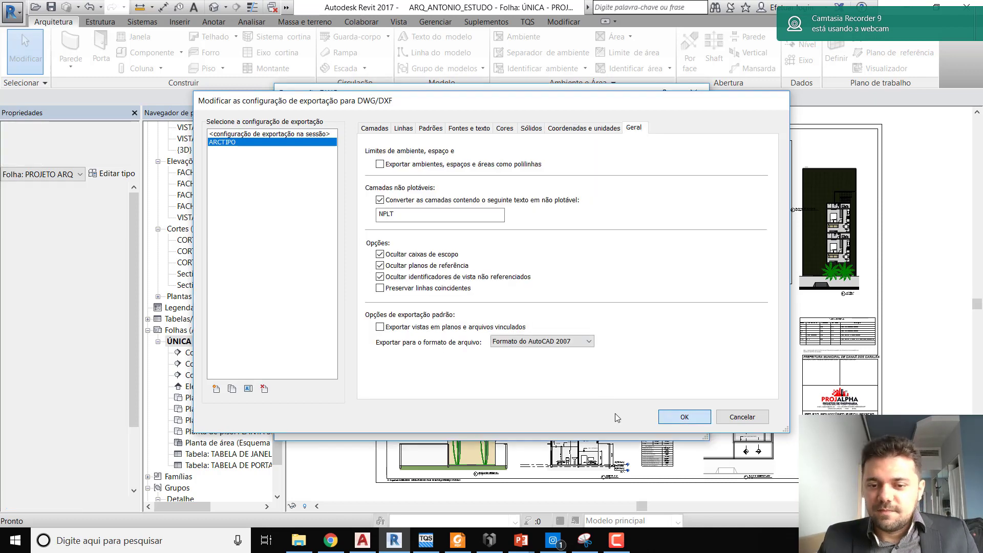
pyautogui.click(684, 417)
pyautogui.click(669, 421)
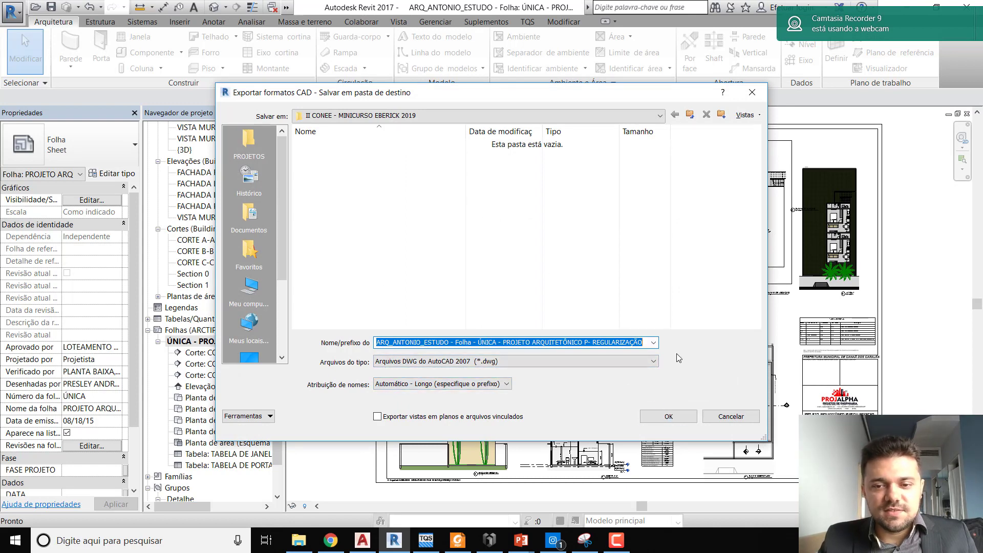
pyautogui.click(686, 416)
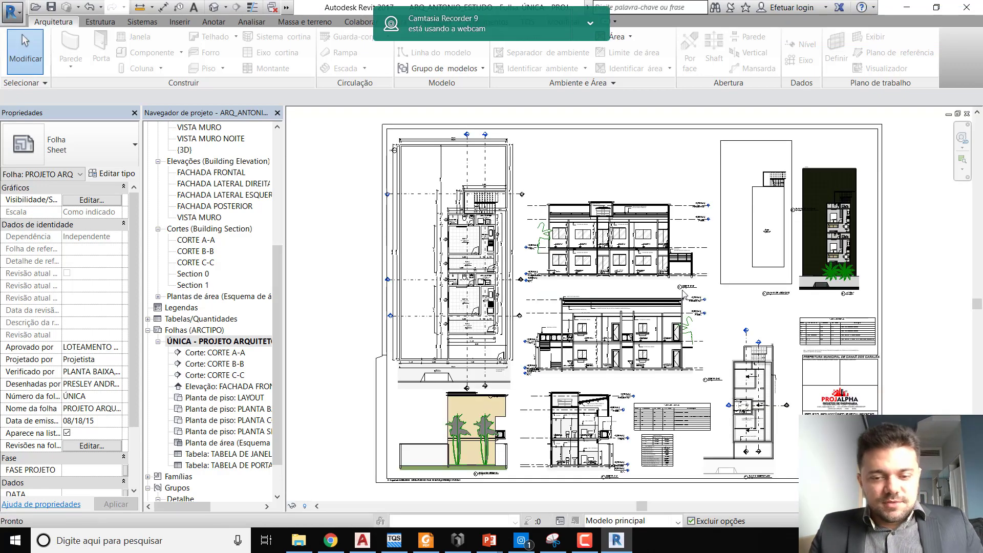
# Switch to AutoCAD and open the exported ÚNICA sheet drawing from the II CONEE - MINICURSO EBERICK 2019 folder inside Engenharia Civil on drive D
pyautogui.click(364, 541)
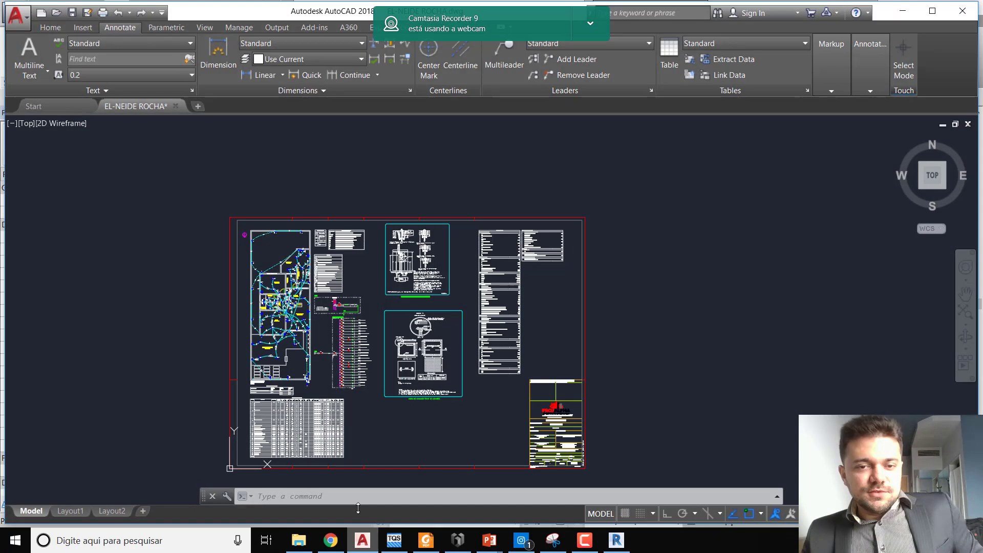
pyautogui.click(26, 23)
pyautogui.click(37, 119)
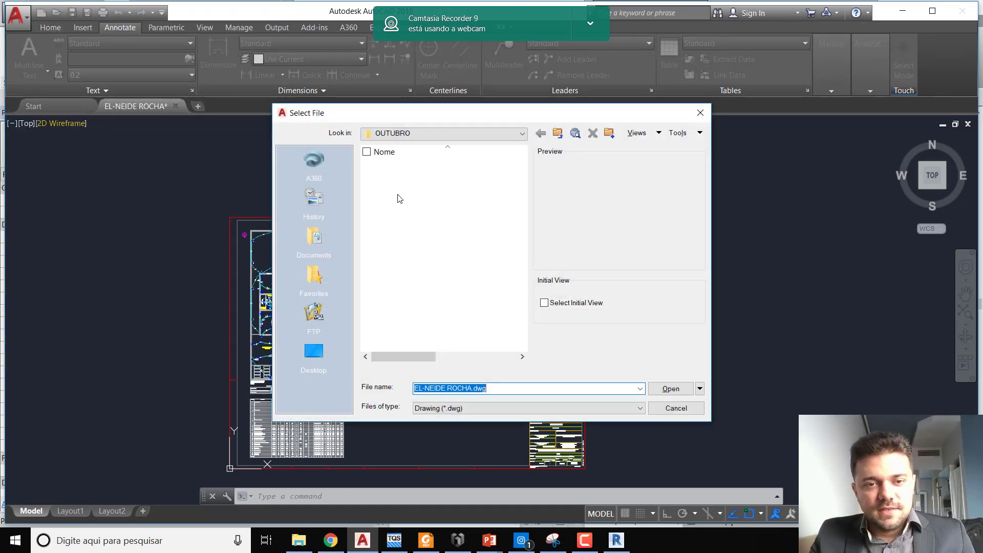
pyautogui.click(434, 134)
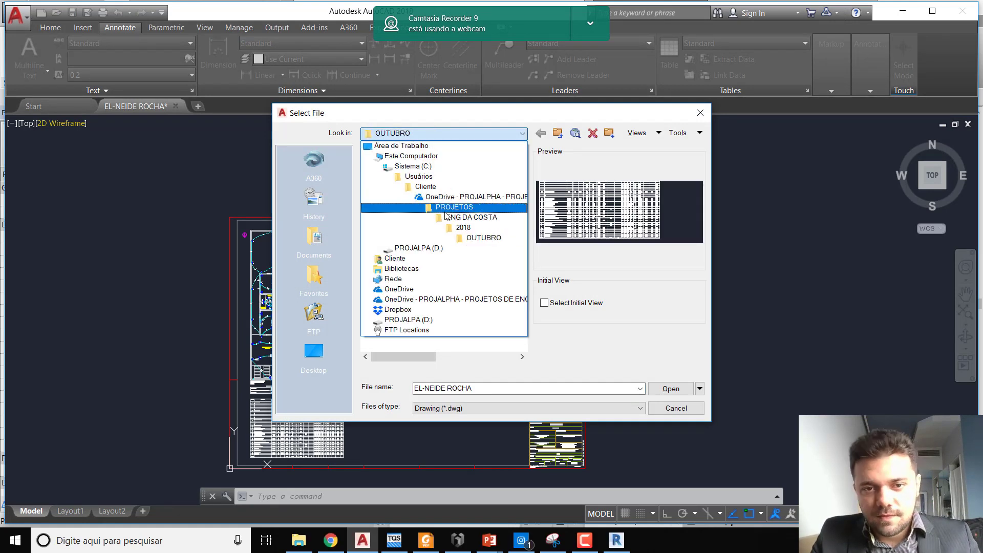
pyautogui.click(429, 249)
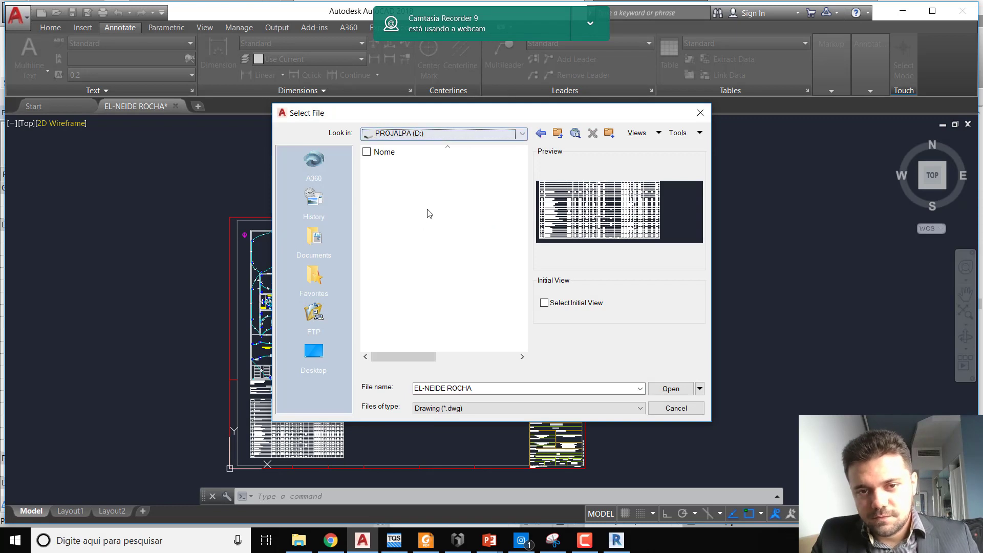
pyautogui.scroll(-2, 431, 266)
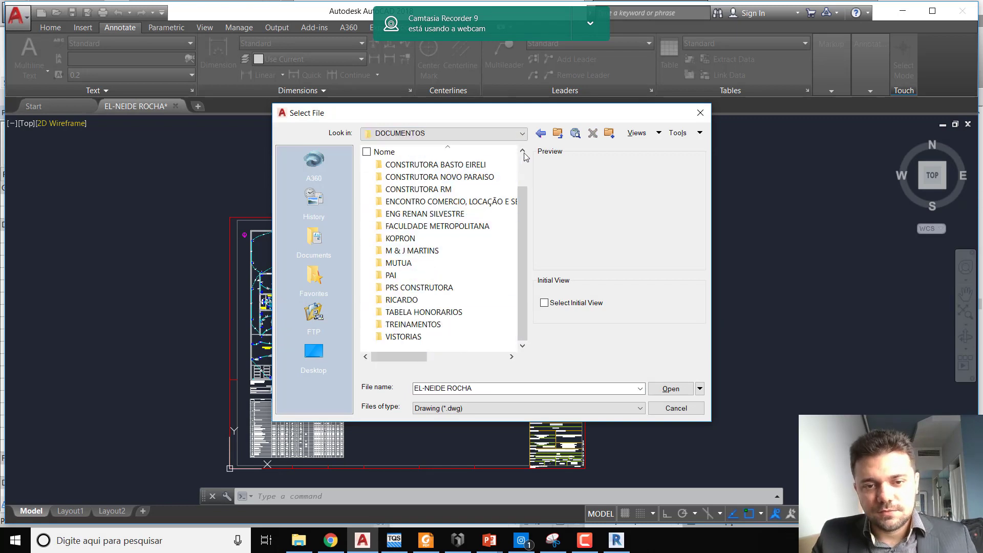
pyautogui.click(557, 135)
pyautogui.scroll(-3, 458, 287)
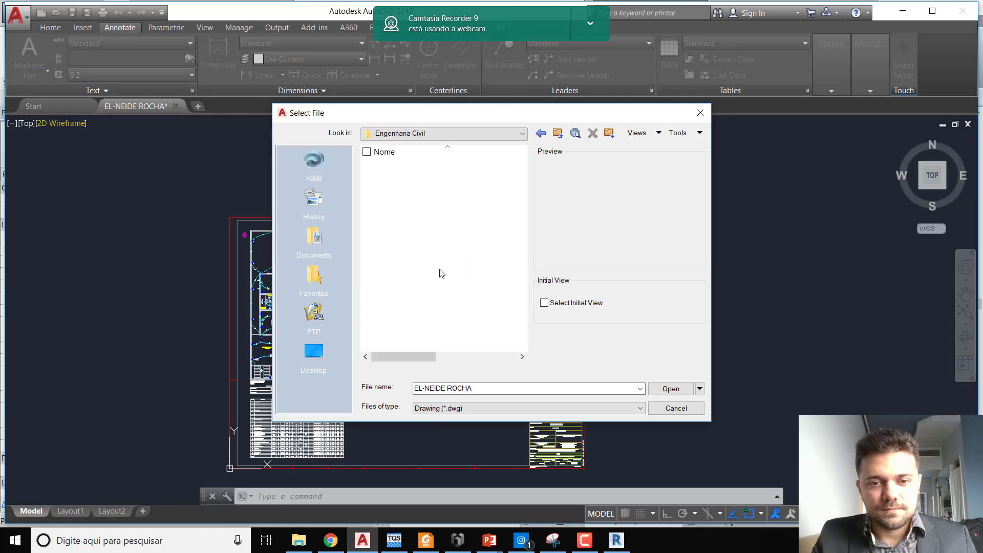
pyautogui.doubleClick(428, 238)
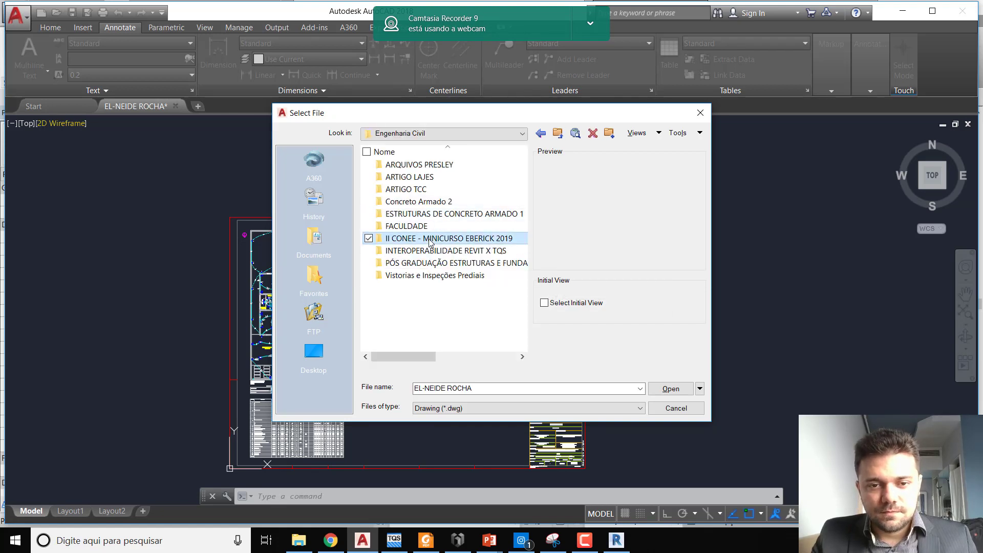
pyautogui.click(429, 164)
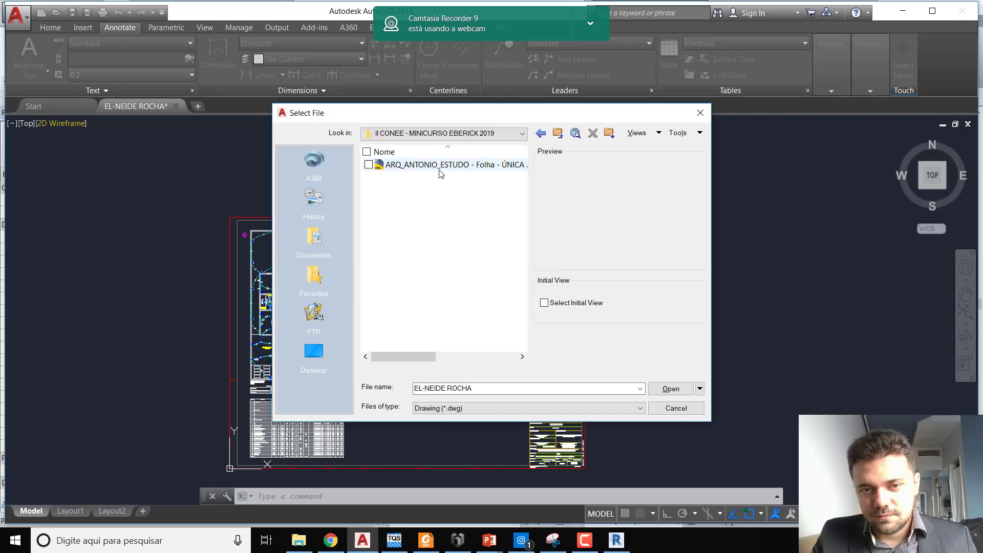
pyautogui.click(658, 389)
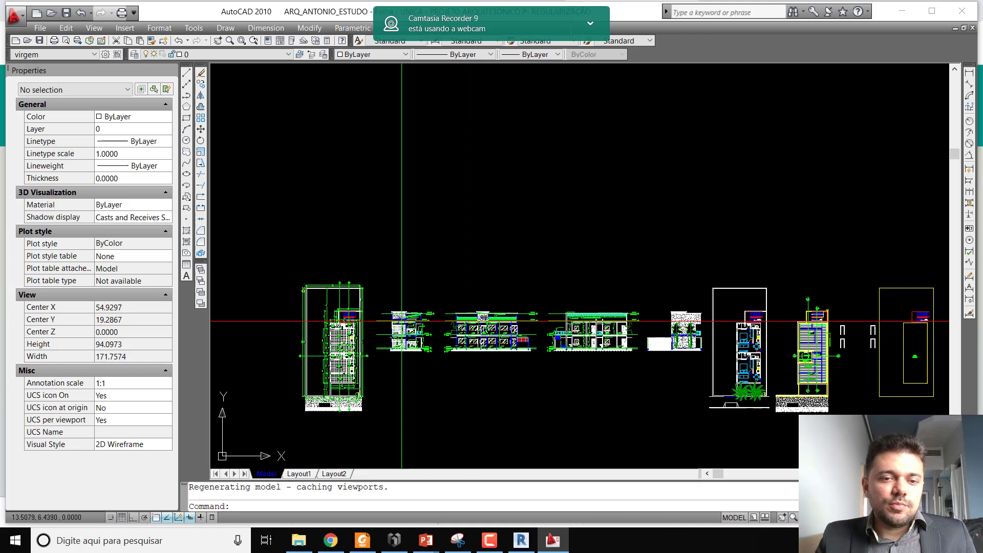
# Select the floor-tile hatch in the SUÍTE of the leftmost floor plan to identify its layer
pyautogui.scroll(5, 405, 291)
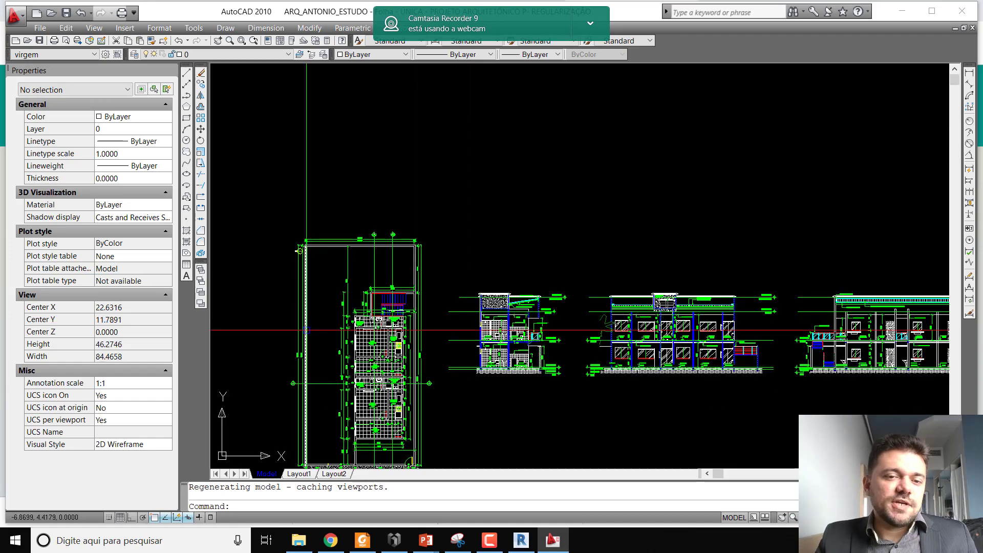
pyautogui.scroll(6, 274, 220)
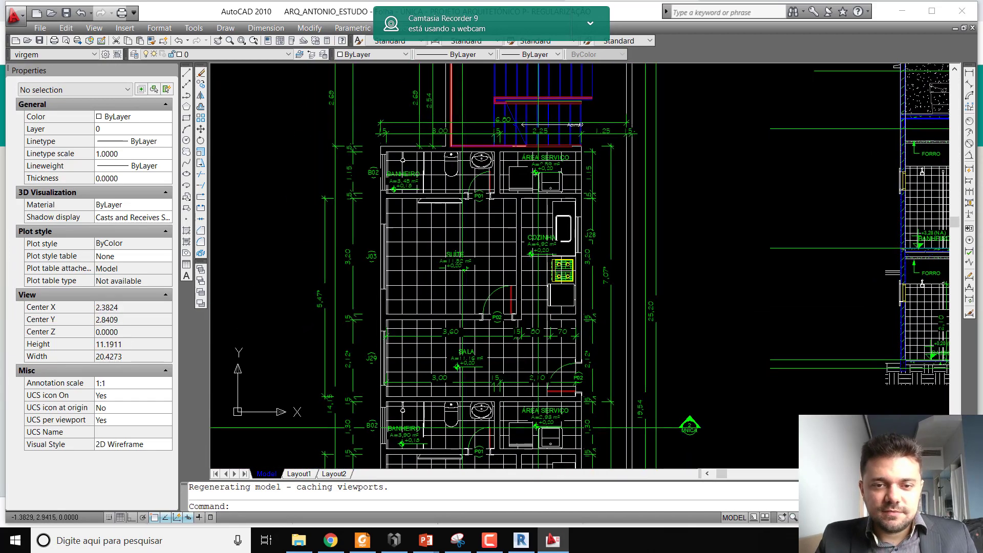
pyautogui.scroll(3, 440, 247)
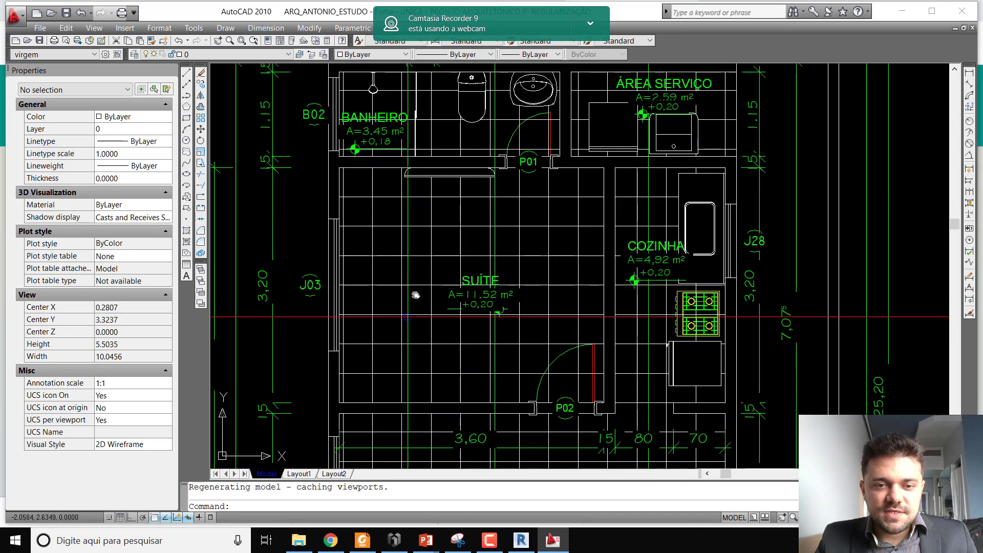
pyautogui.moveTo(452, 281); pyautogui.dragTo(441, 402, button='middle')
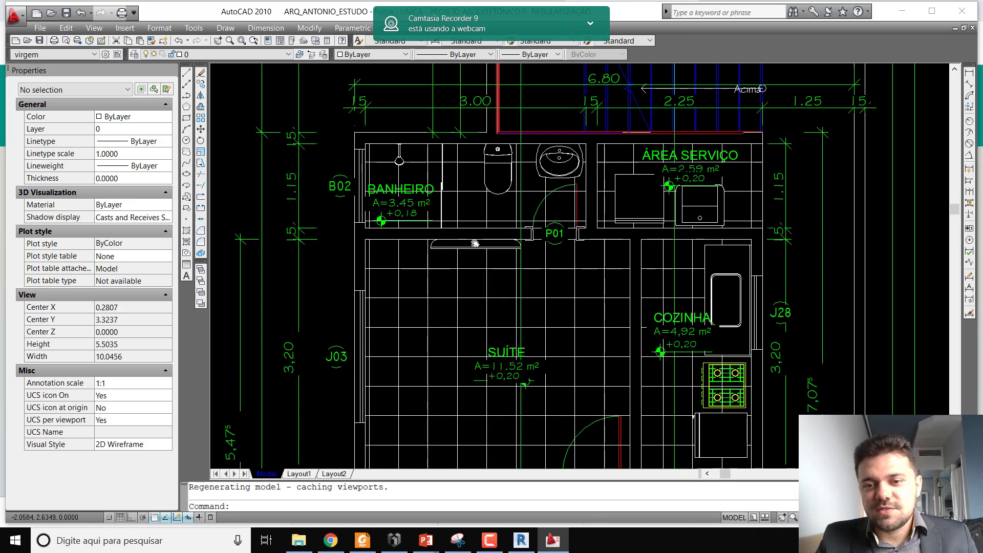
pyautogui.scroll(-2, 545, 266)
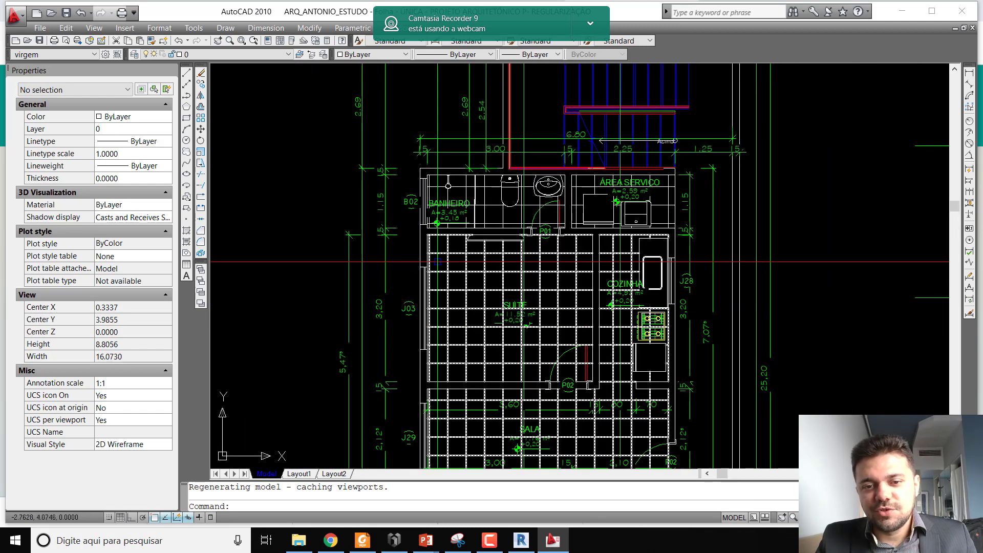
pyautogui.scroll(3, 499, 263)
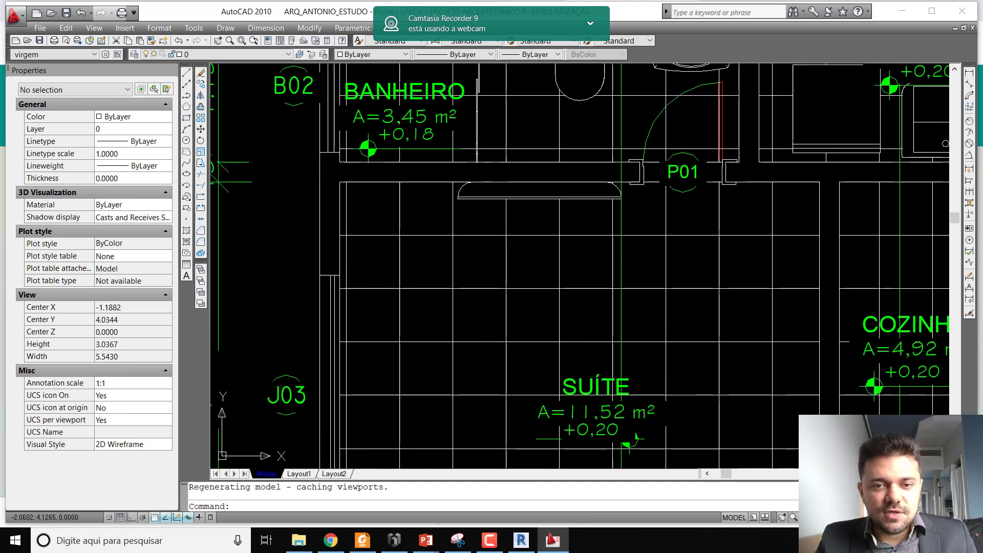
pyautogui.click(463, 252)
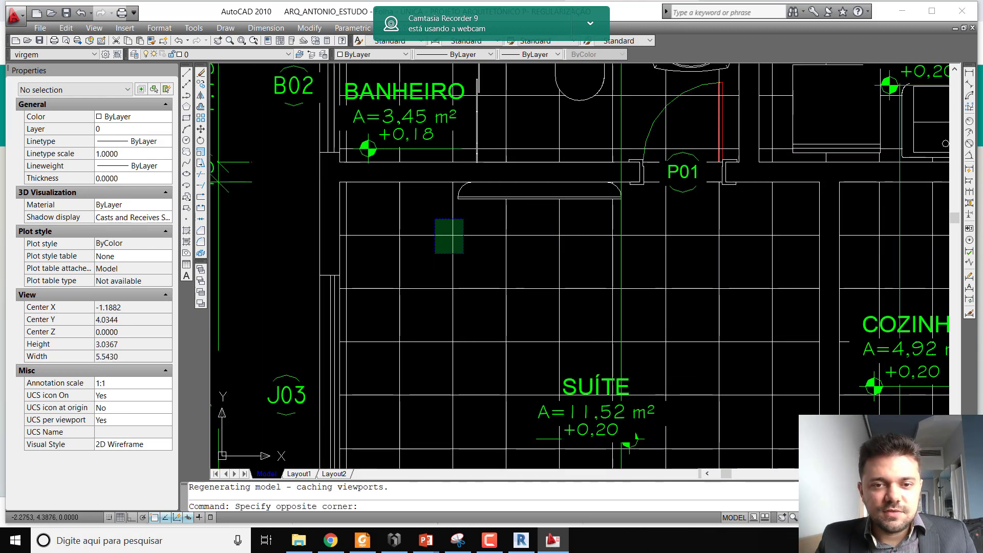
pyautogui.click(436, 221)
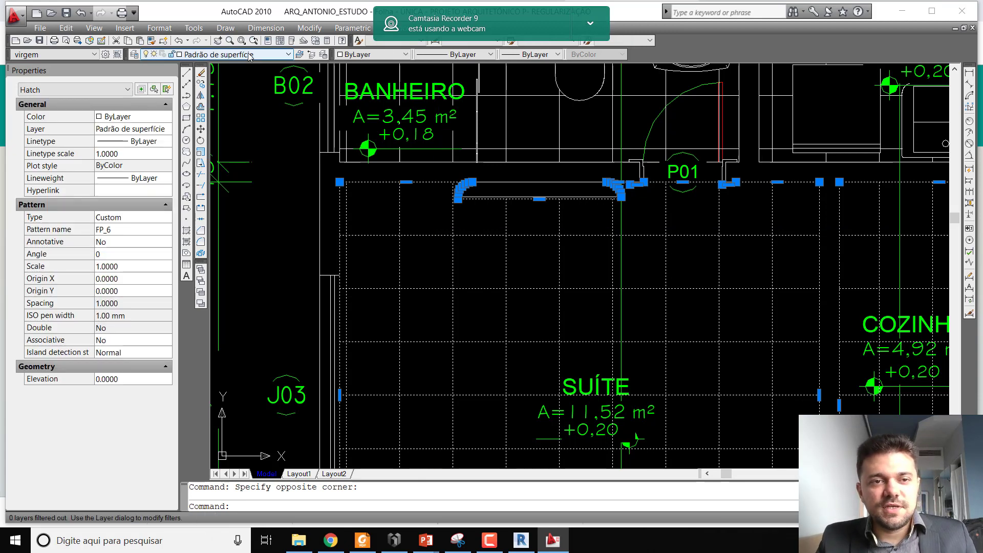
# Lock the Padrão de superfície, Cotas and Cotas-50 layers plus the area, window and door identifier layers, and clear the hatch selection
pyautogui.click(279, 56)
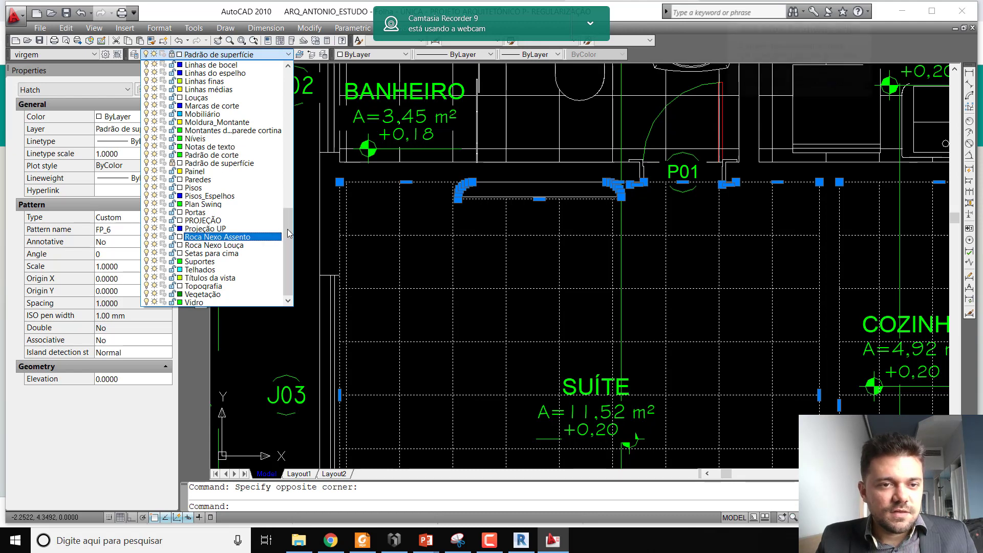
pyautogui.scroll(3, 290, 192)
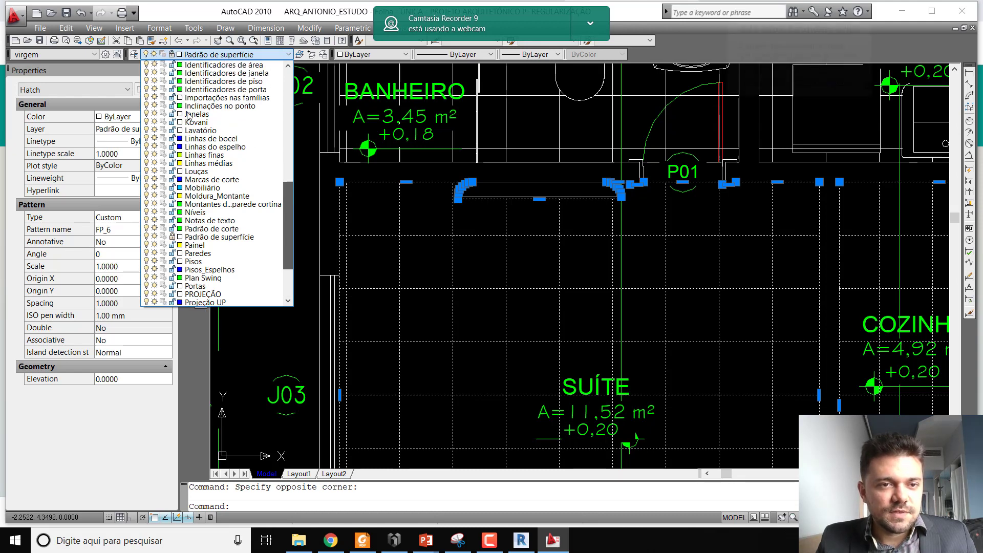
pyautogui.scroll(4, 177, 88)
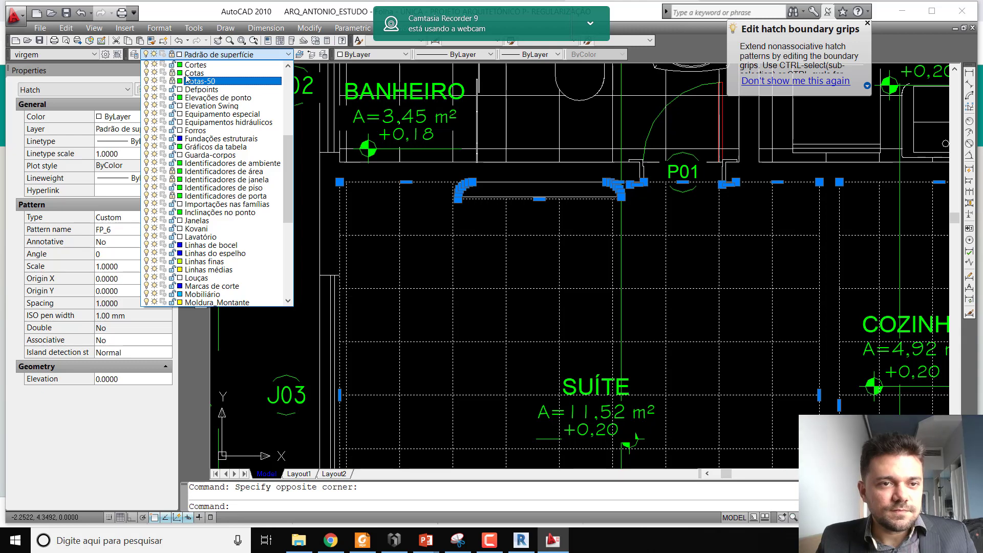
pyautogui.scroll(3, 187, 77)
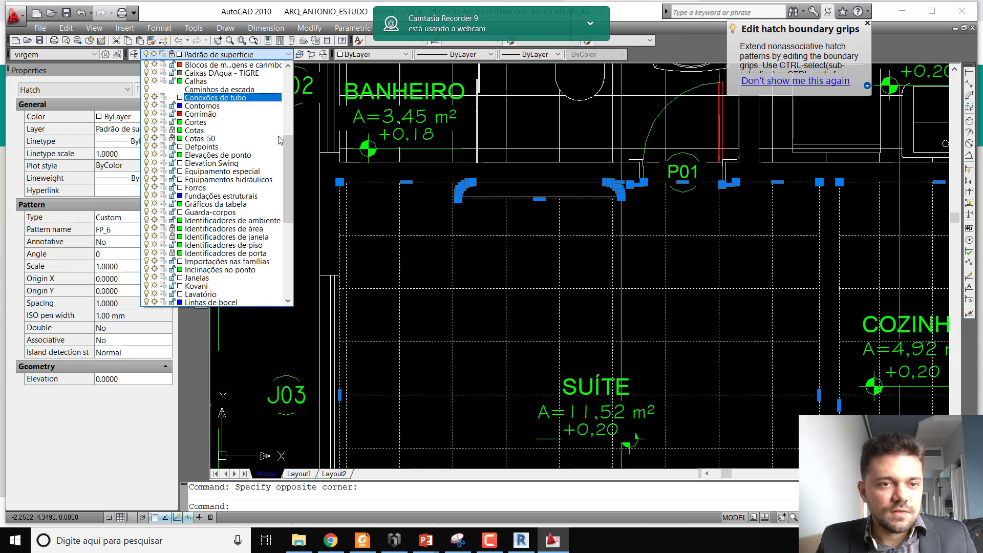
pyautogui.scroll(1, 281, 140)
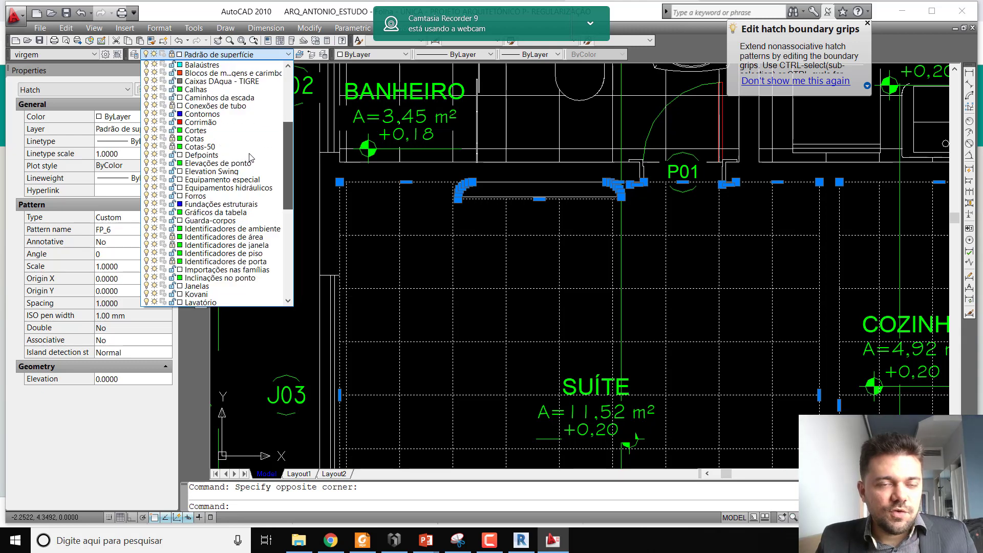
pyautogui.click(456, 217)
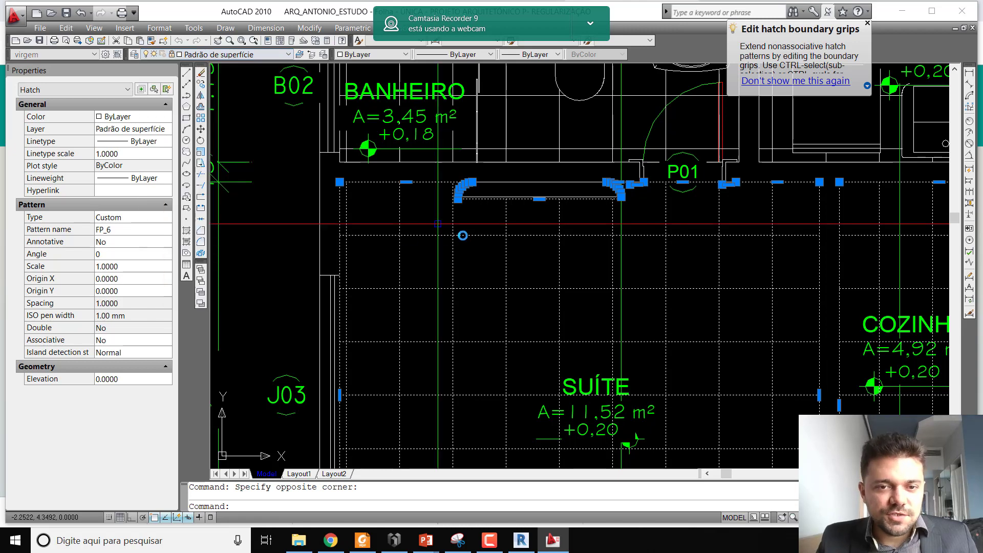
pyautogui.press('Escape')
pyautogui.scroll(-2, 438, 224)
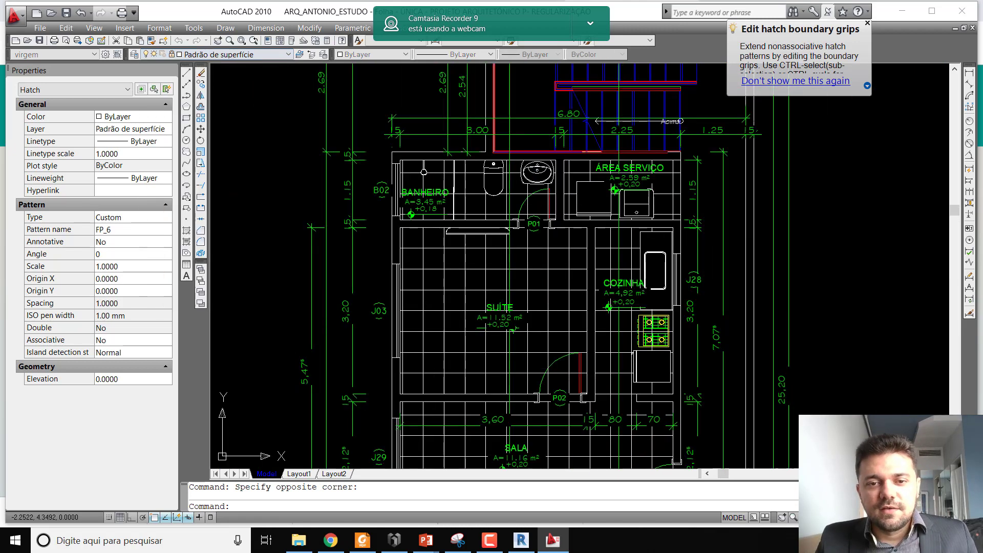
pyautogui.scroll(-6, 345, 149)
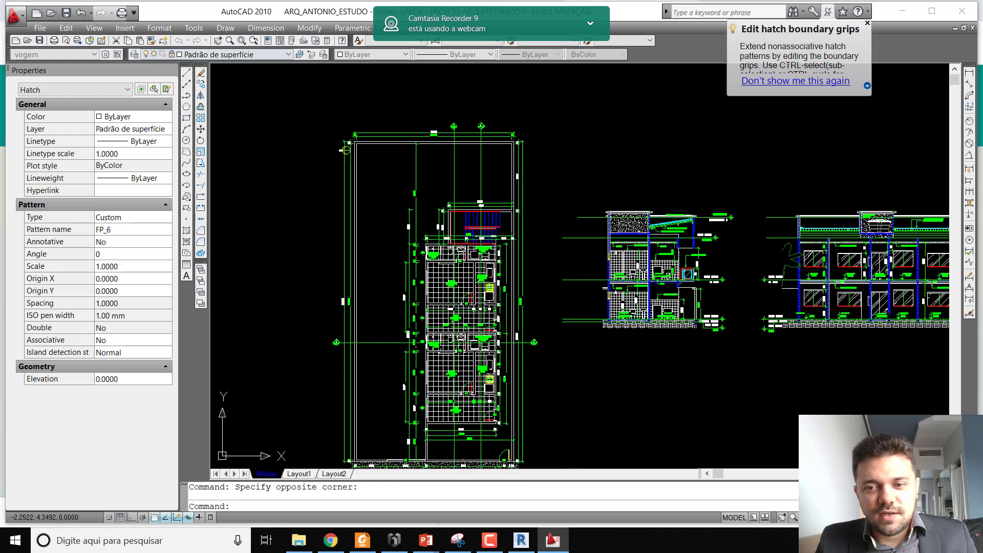
pyautogui.moveTo(345, 150); pyautogui.dragTo(348, 110, button='middle')
pyautogui.scroll(3, 422, 294)
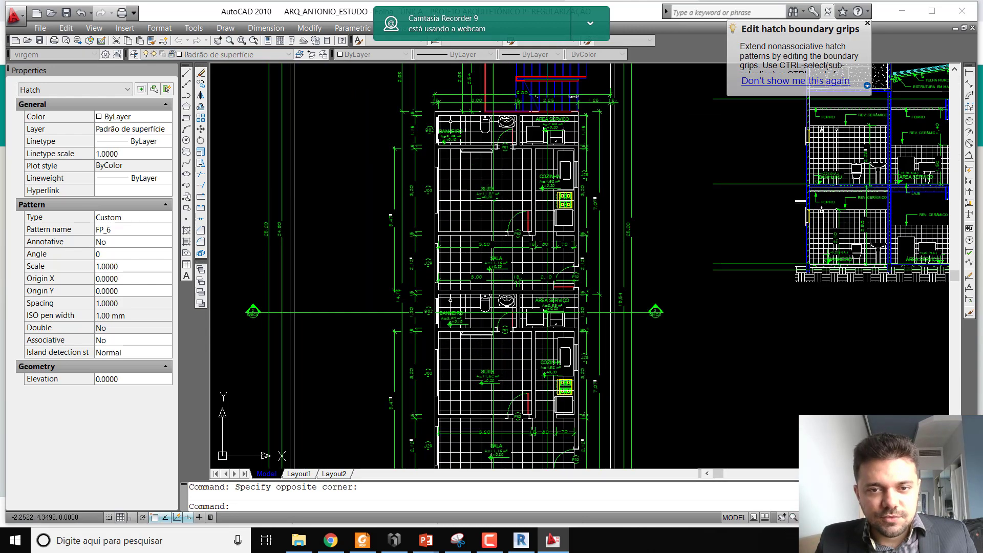
pyautogui.press('Escape')
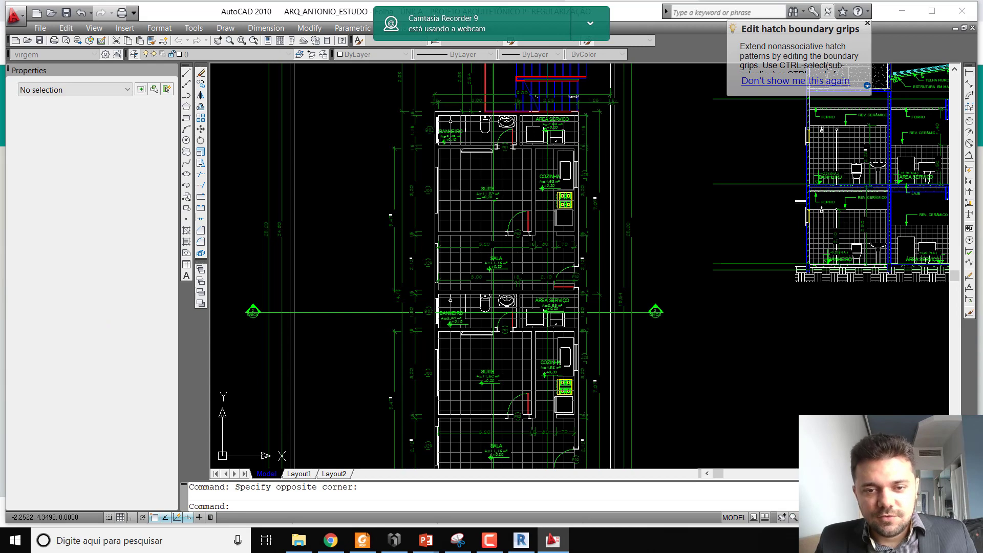
# Copy the entire leftmost floor plan, including its lot outline and sidewalk, to the clipboard
pyautogui.scroll(-3, 419, 254)
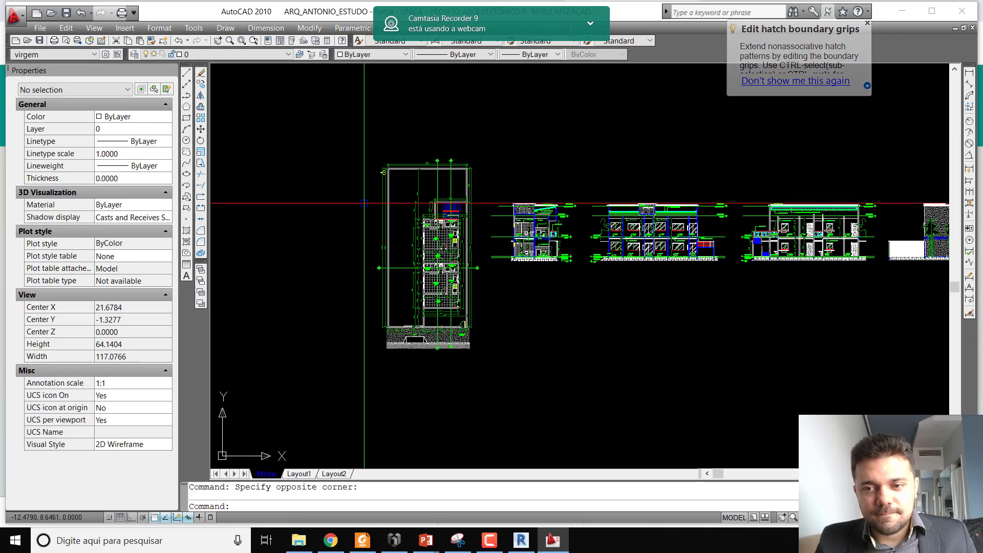
pyautogui.click(361, 150)
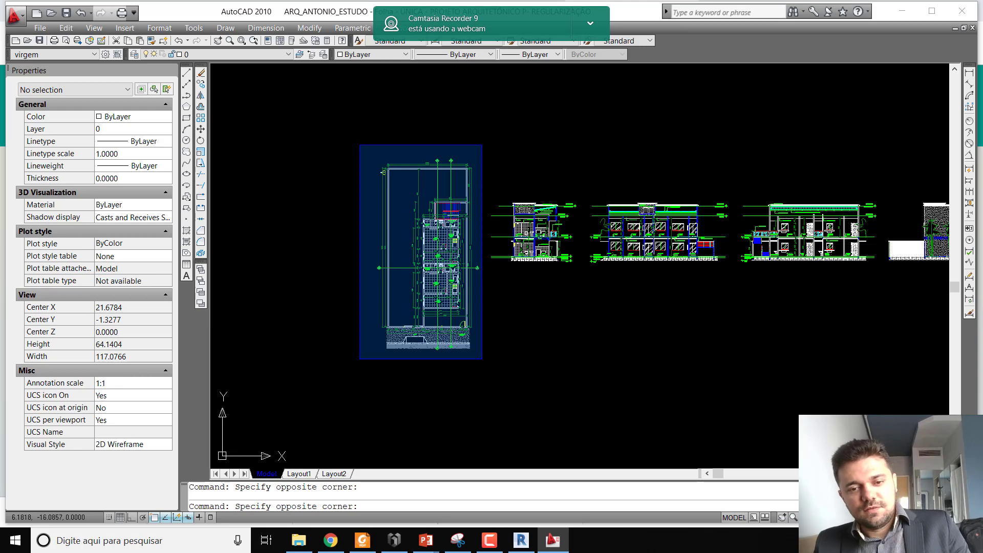
pyautogui.click(481, 358)
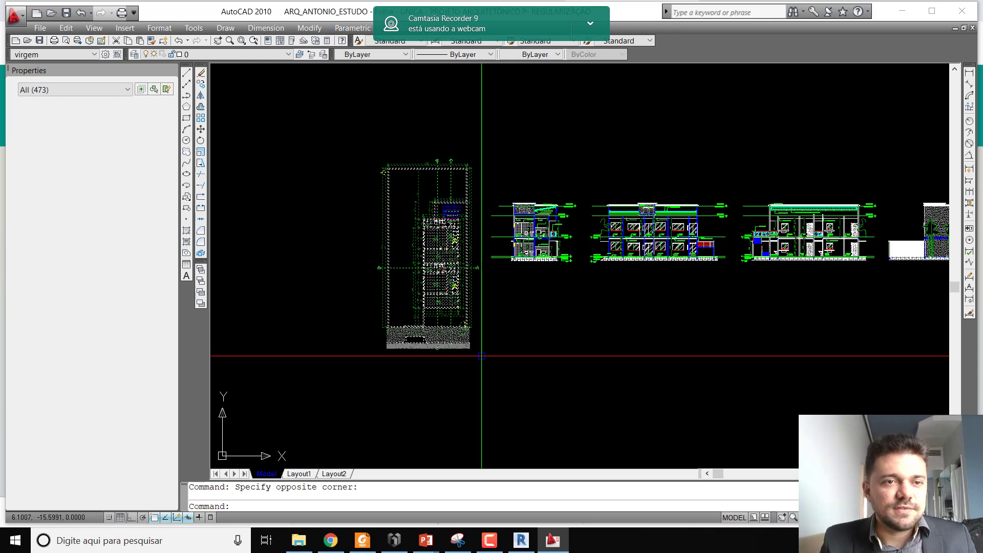
pyautogui.hotkey('ctrl', 'c')
# Create a new drawing from the acadiso.dwt template
pyautogui.click(66, 28)
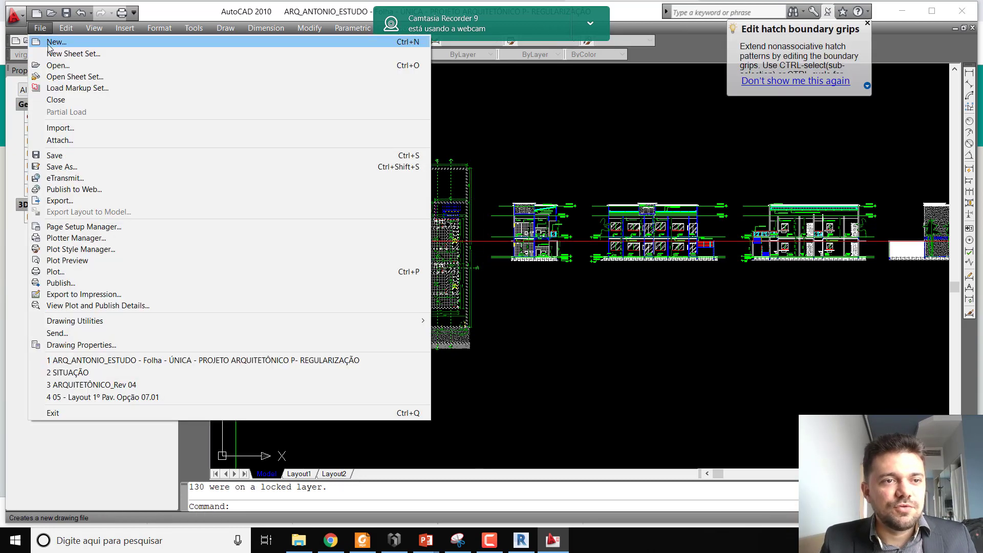
pyautogui.click(49, 42)
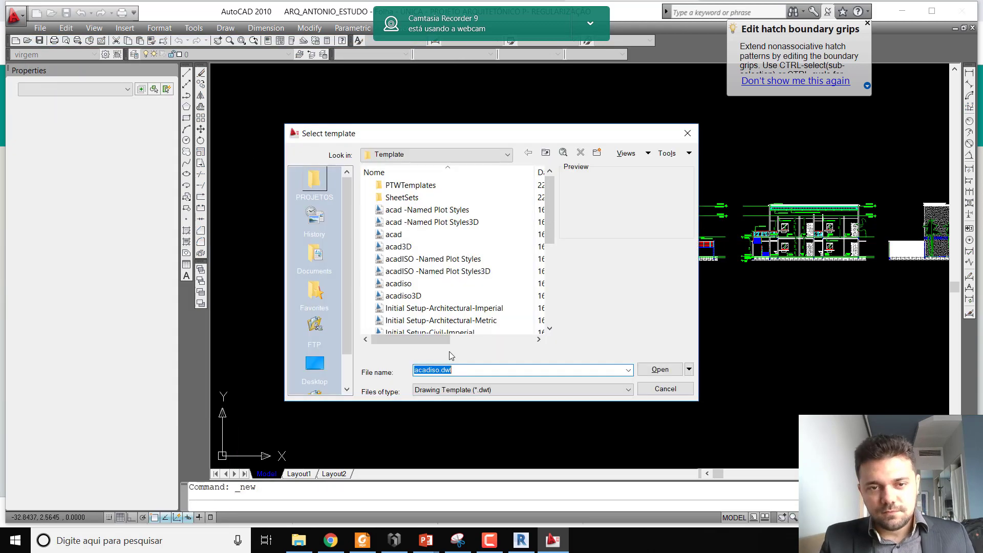
pyautogui.click(659, 369)
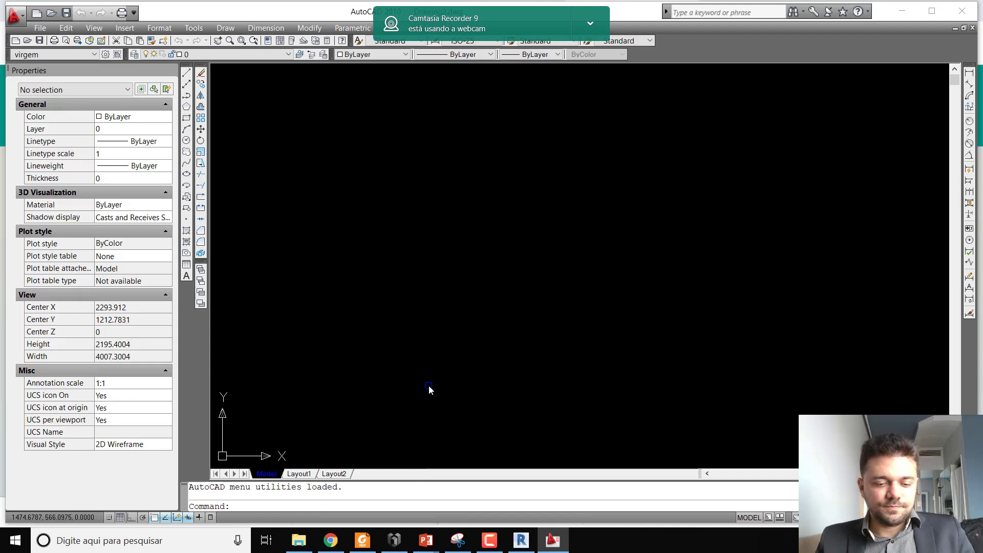
# Paste the copied floor plan into the model space of the blank drawing
pyautogui.hotkey('ctrl', 'v')
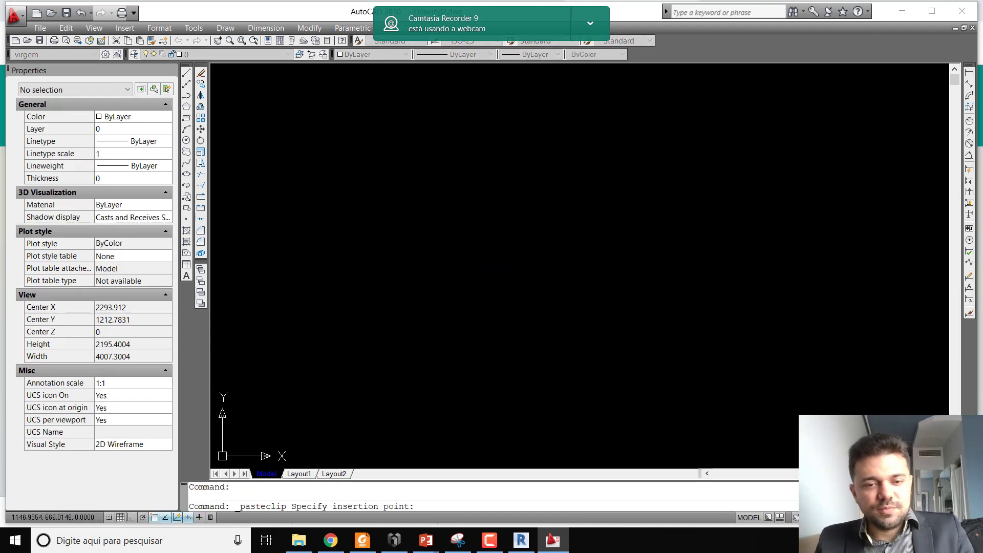
pyautogui.click(369, 361)
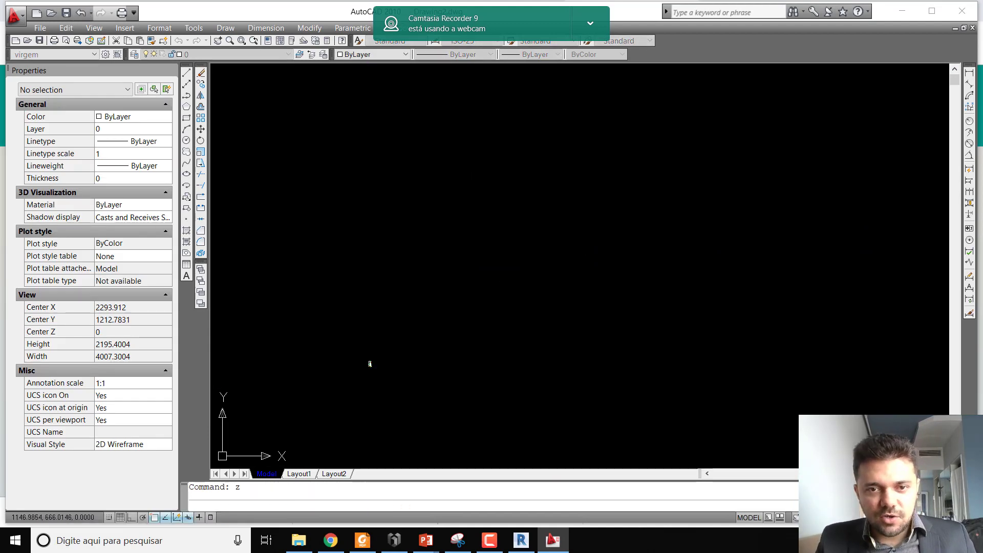
pyautogui.write('z')
pyautogui.press('Return')
pyautogui.write('e')
pyautogui.press('Return')
pyautogui.scroll(6, 648, 313)
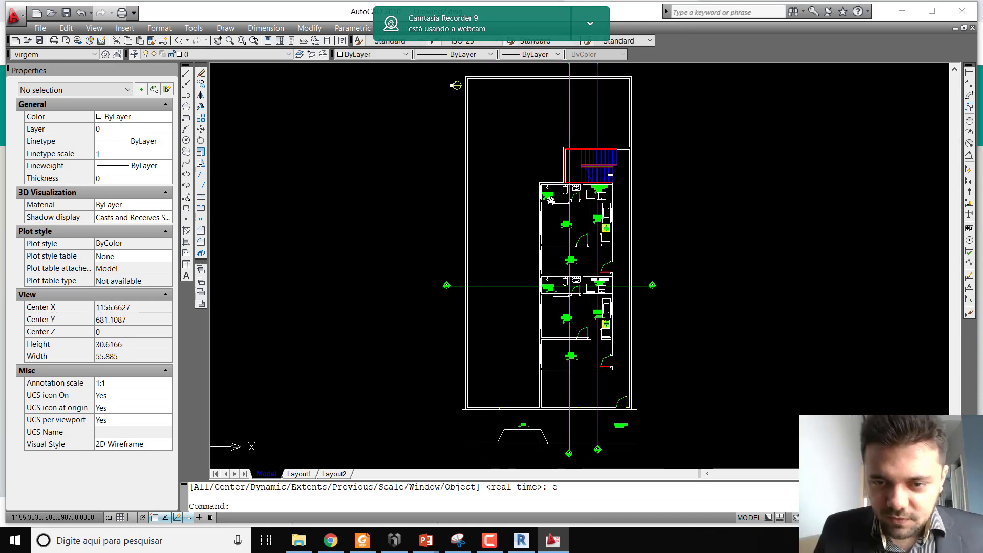
# Examine the pasted floor plan, checking which rooms, fixtures, texts, hatches and dimensions came across
pyautogui.moveTo(540, 174); pyautogui.dragTo(504, 140, button='middle')
pyautogui.moveTo(534, 257); pyautogui.dragTo(504, 225, button='middle')
pyautogui.scroll(3, 519, 343)
pyautogui.click(517, 344)
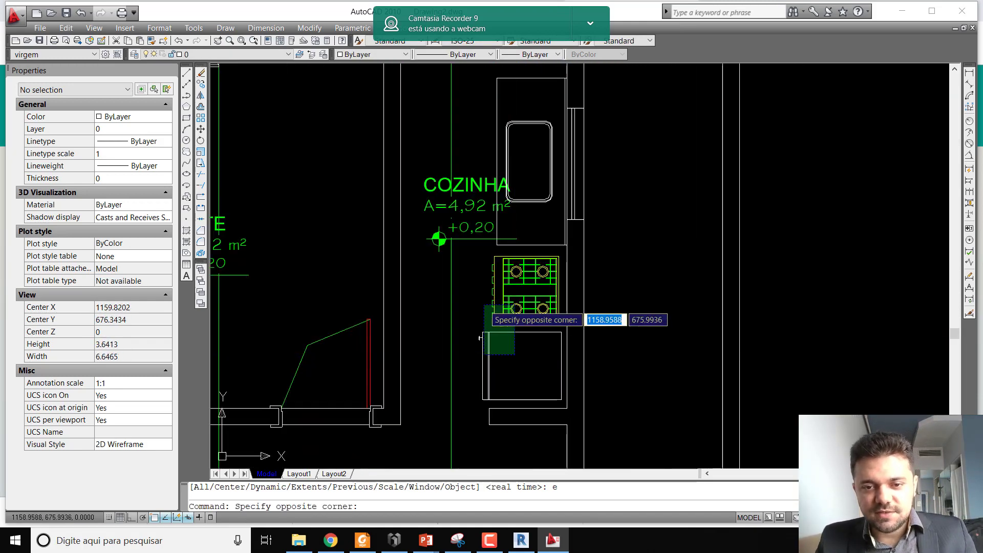
pyautogui.scroll(-4, 488, 310)
pyautogui.press('Escape')
pyautogui.scroll(-4, 344, 328)
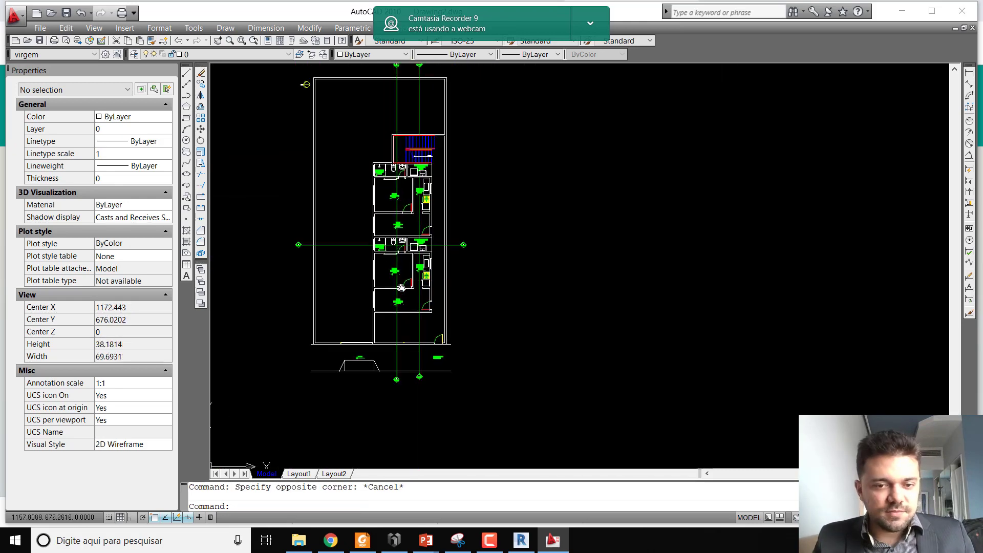
pyautogui.moveTo(362, 291); pyautogui.dragTo(361, 302, button='middle')
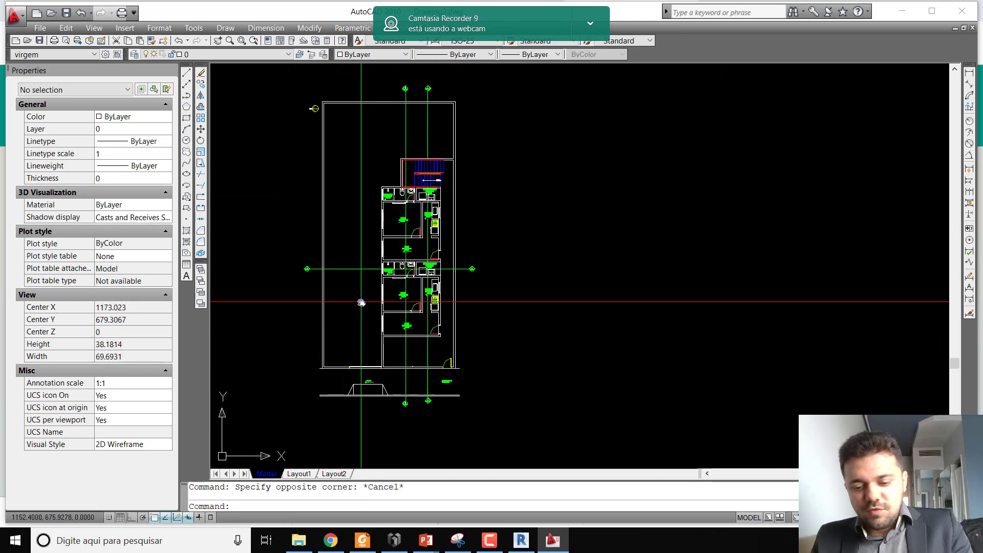
# Draw a reference line from the origin 0,0 to the lower-left outer corner of the lot wall
pyautogui.write('l')
pyautogui.press('Return')
pyautogui.write('0,0')
pyautogui.press('Return')
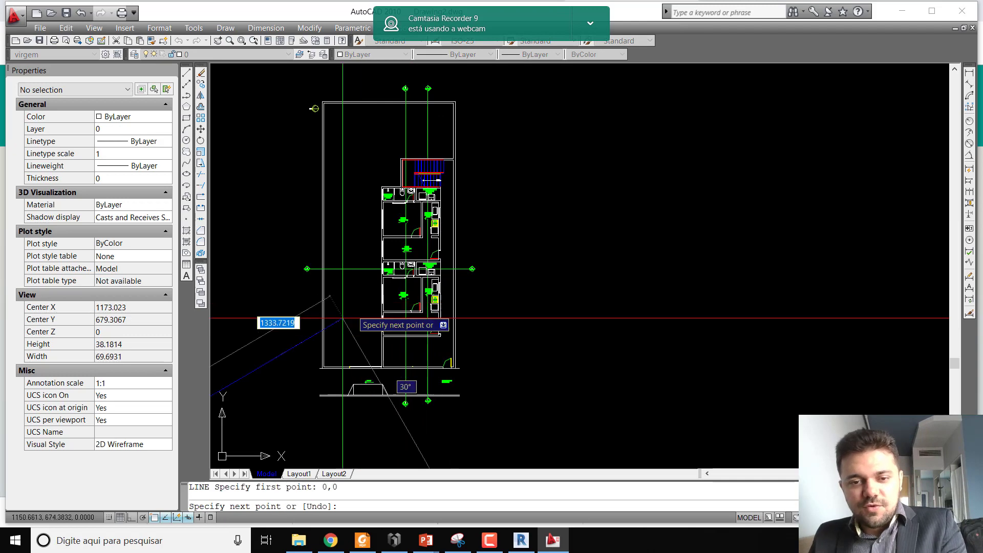
pyautogui.scroll(2, 306, 385)
pyautogui.scroll(9, 307, 385)
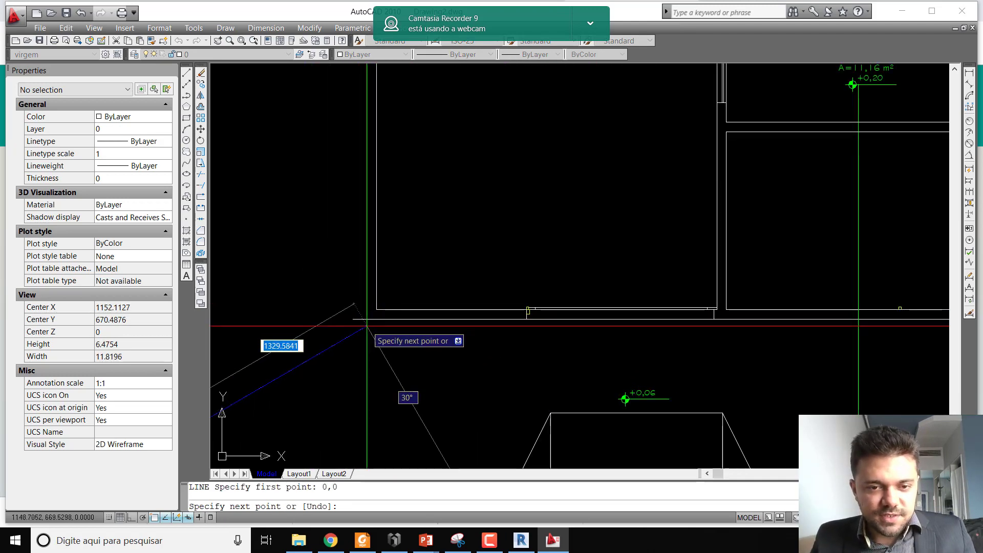
pyautogui.scroll(-12, 367, 318)
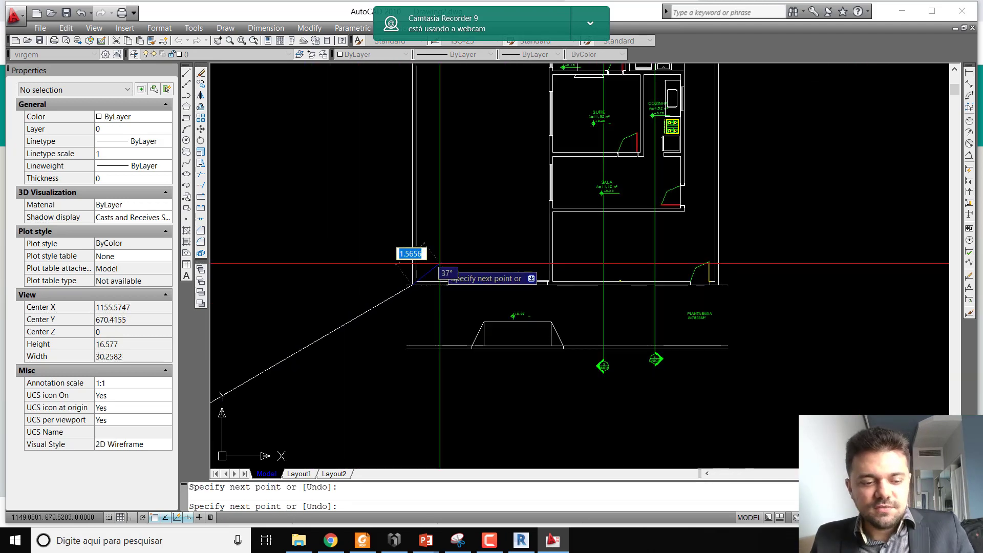
pyautogui.press('Escape')
# Move the entire floor plan from the lot wall's lower-left outer corner to the origin 0,0
pyautogui.click(409, 164)
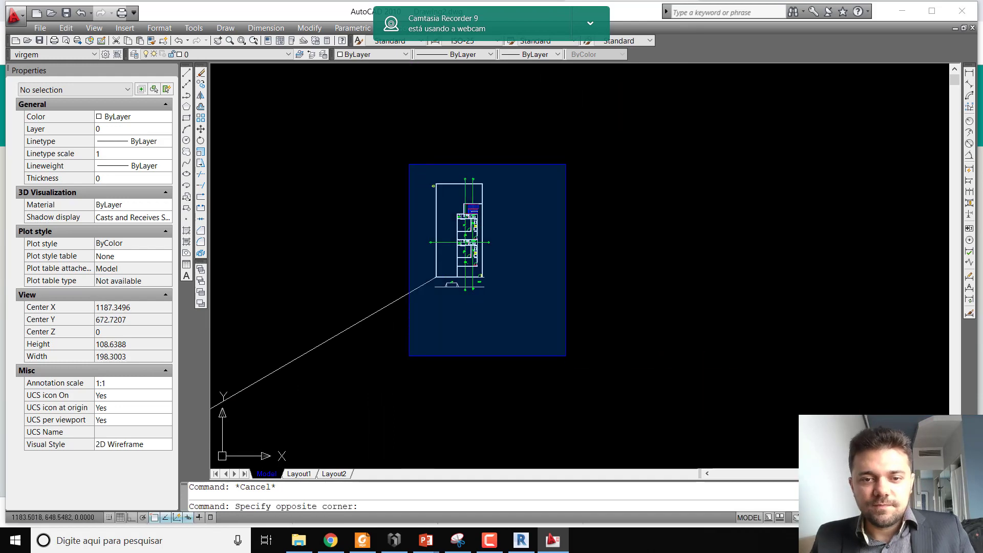
pyautogui.click(566, 355)
pyautogui.scroll(6, 444, 307)
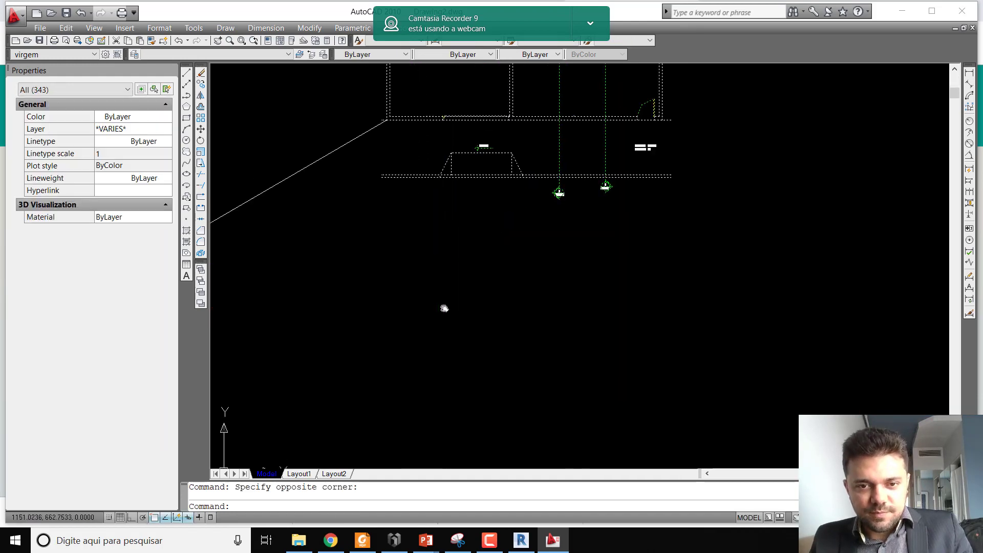
pyautogui.write('m')
pyautogui.press('Return')
pyautogui.scroll(3, 408, 206)
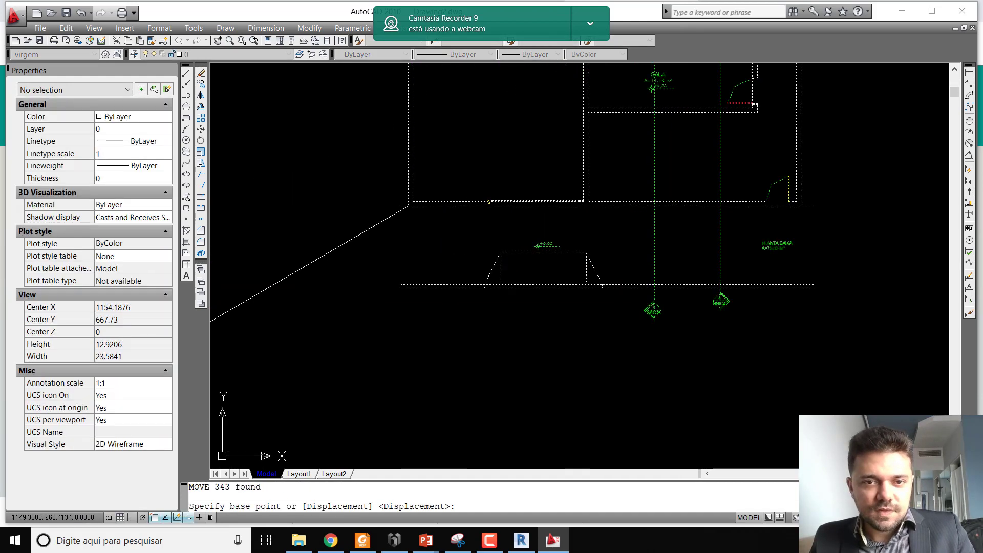
pyautogui.click(408, 206)
pyautogui.scroll(-5, 533, 210)
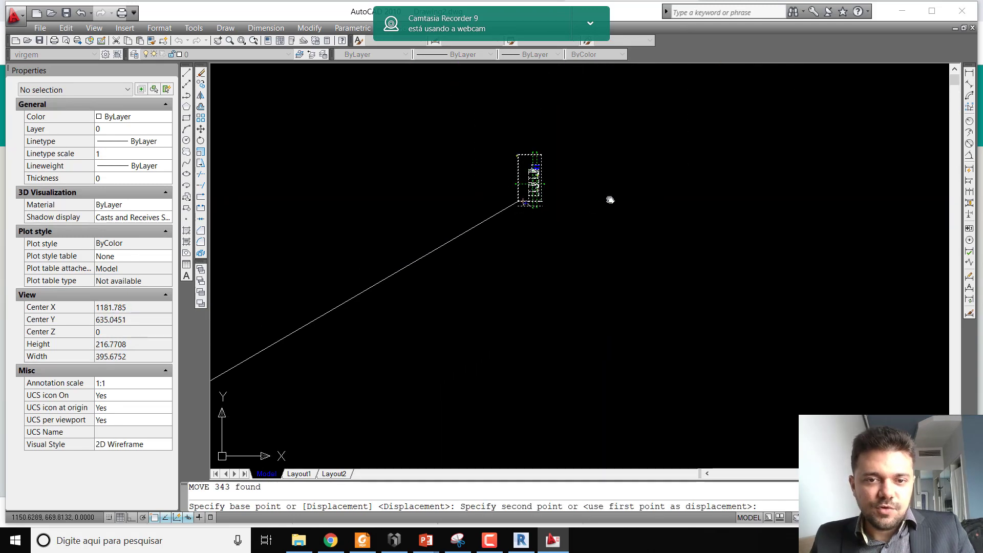
pyautogui.moveTo(259, 331)
pyautogui.mouseDown(button='middle')
pyautogui.moveTo(463, 253)
pyautogui.moveTo(454, 247)
pyautogui.moveTo(561, 220)
pyautogui.mouseUp(button='middle')
pyautogui.scroll(-3, 812, 88)
pyautogui.scroll(-2, 709, 149)
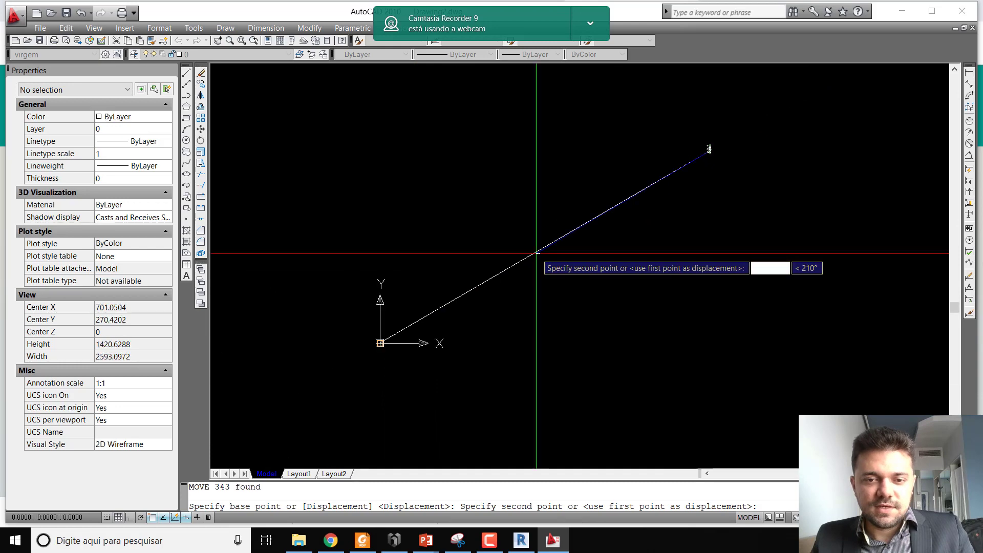
pyautogui.press('Escape')
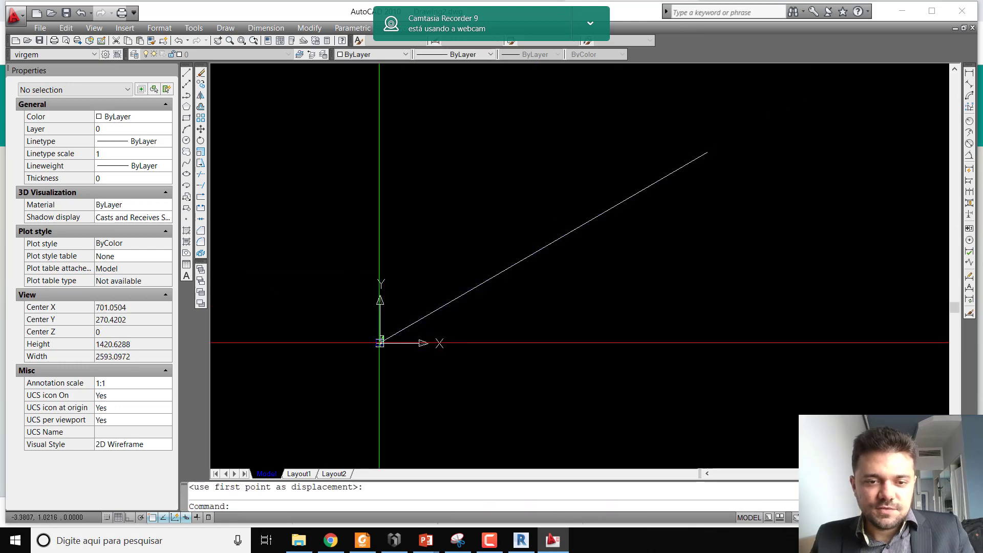
# Delete the diagonal reference line and zoom the drawing to its extents
pyautogui.click(471, 337)
pyautogui.click(460, 291)
pyautogui.press('Delete')
pyautogui.write('ze')
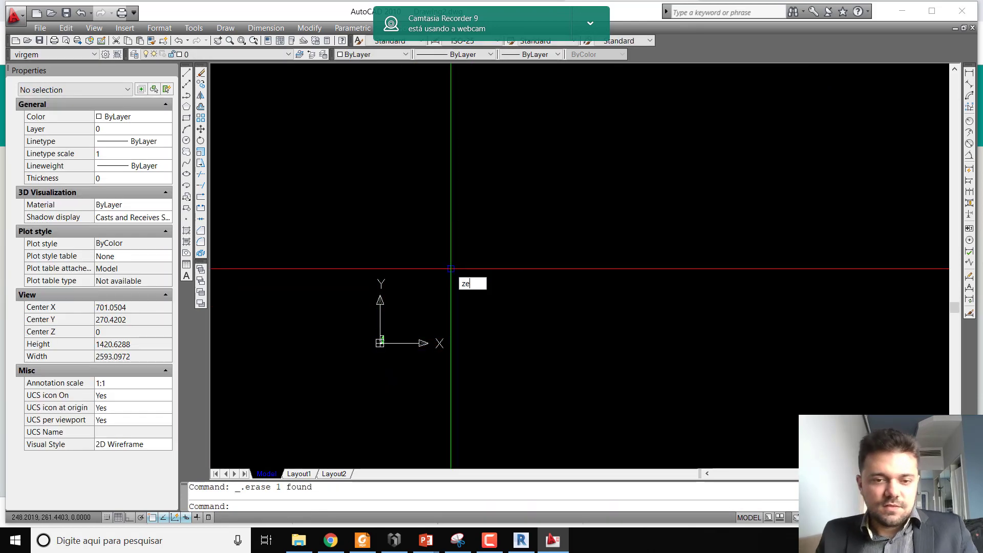
pyautogui.press('Return')
pyautogui.press('Escape')
pyautogui.write('z')
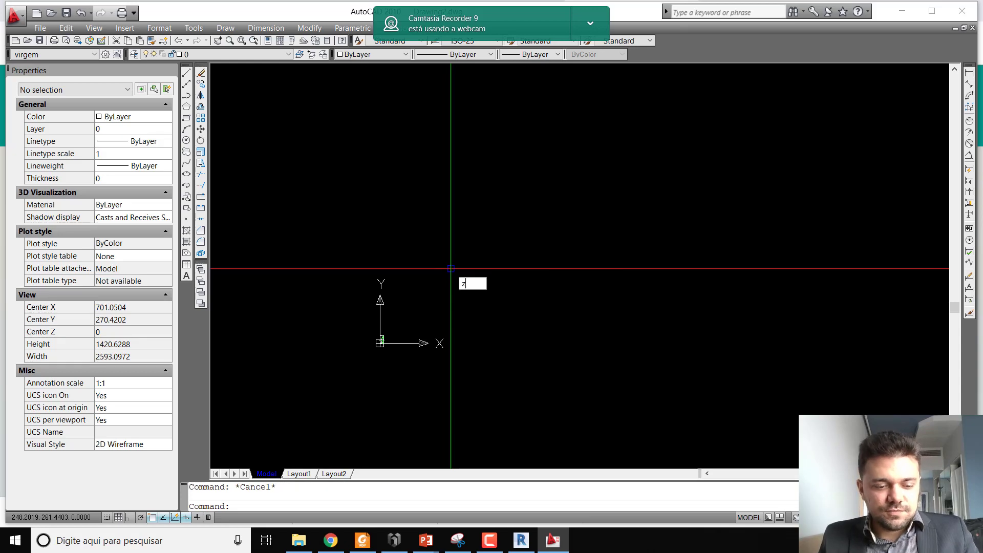
pyautogui.press('Return')
pyautogui.write('e')
pyautogui.press('Return')
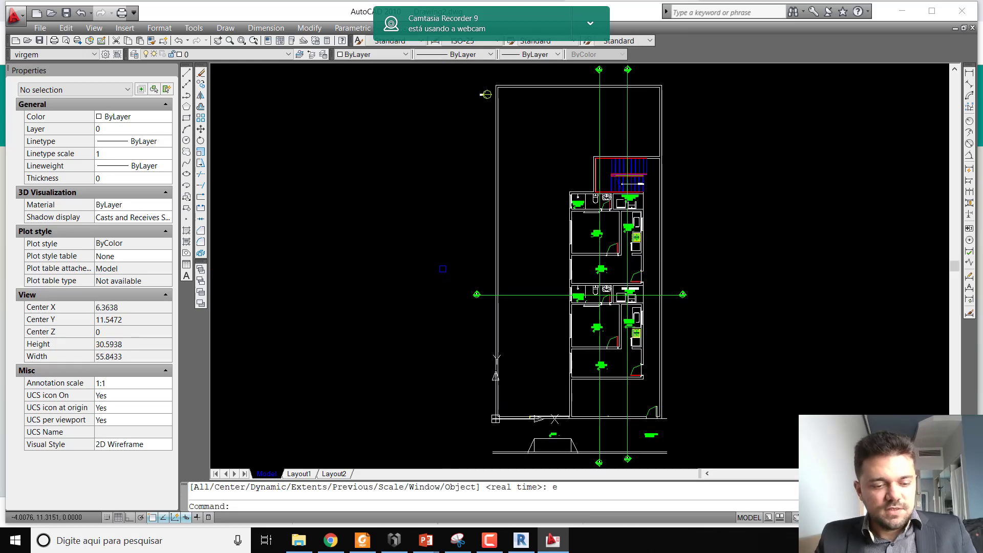
# Save the drawing as CROQUI TÉRREO in the II CONEE - MINICURSO EBERICK 2019 folder
pyautogui.hotkey('ctrl', 's')
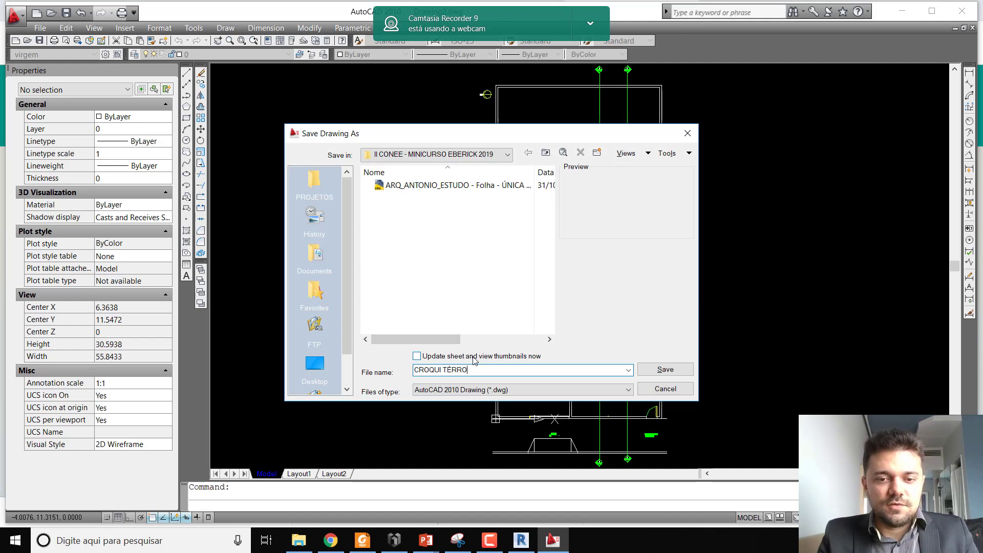
pyautogui.click(665, 369)
pyautogui.scroll(-4, 406, 314)
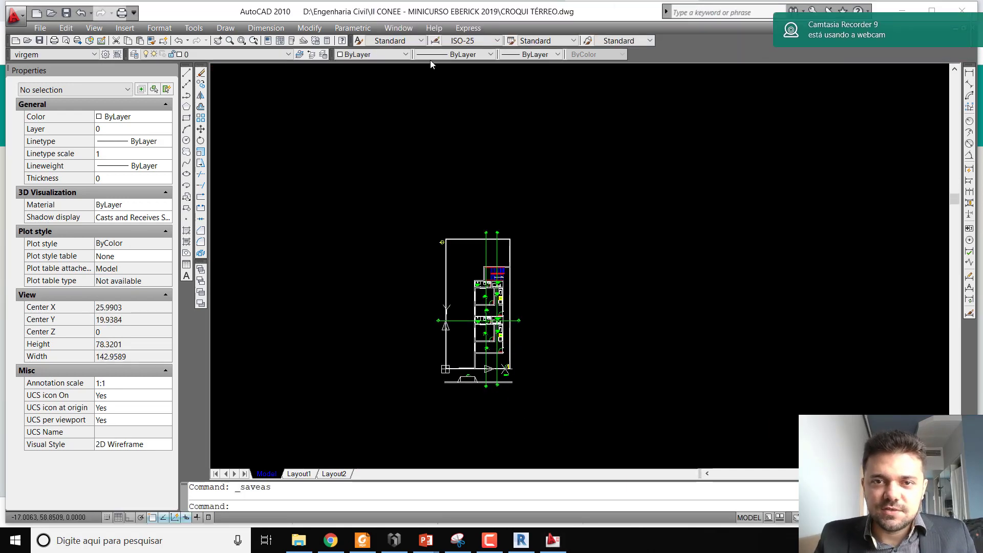
# Switch to the ARQ_ANTONIO_ESTUDO sheet drawing and examine its elevations, sections and furnished layout plan
pyautogui.click(404, 28)
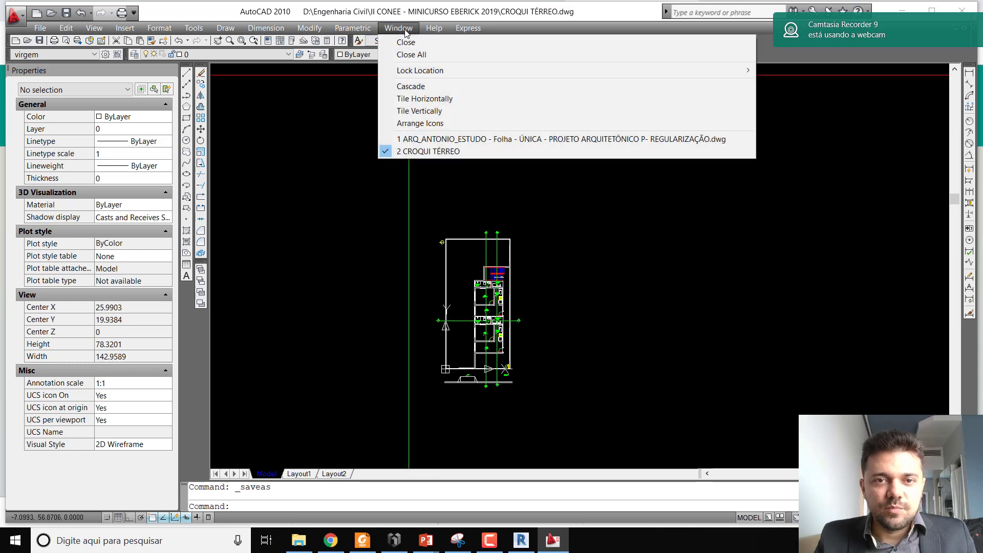
pyautogui.click(410, 139)
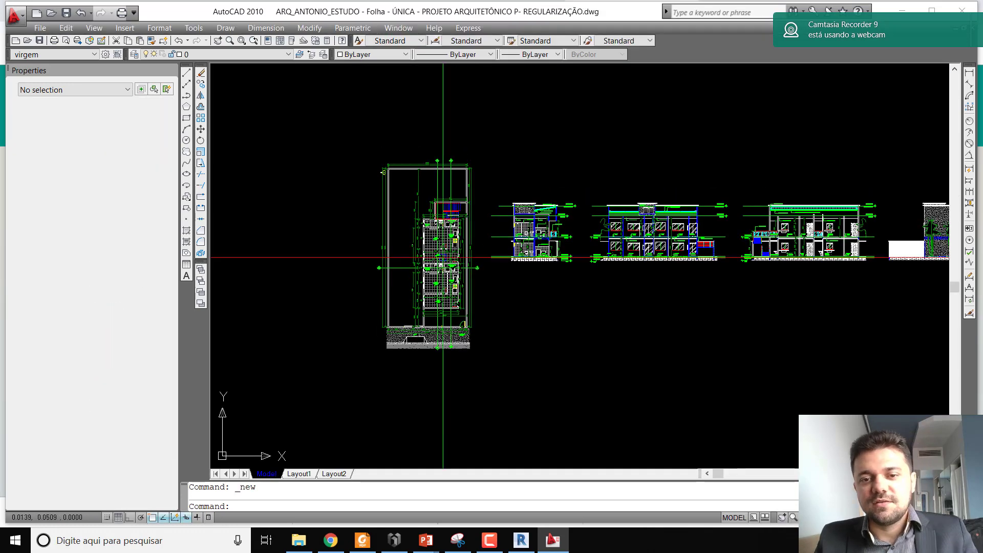
pyautogui.moveTo(564, 280); pyautogui.dragTo(375, 284, button='middle')
pyautogui.moveTo(684, 279); pyautogui.dragTo(462, 279, button='middle')
pyautogui.moveTo(549, 281); pyautogui.dragTo(417, 285, button='middle')
pyautogui.scroll(2, 549, 282)
pyautogui.scroll(3, 549, 282)
pyautogui.moveTo(488, 286)
pyautogui.mouseDown(button='middle')
pyautogui.moveTo(525, 283)
pyautogui.moveTo(529, 293)
pyautogui.mouseUp(button='middle')
pyautogui.scroll(-4, 523, 283)
pyautogui.scroll(-5, 440, 184)
pyautogui.scroll(4, 459, 149)
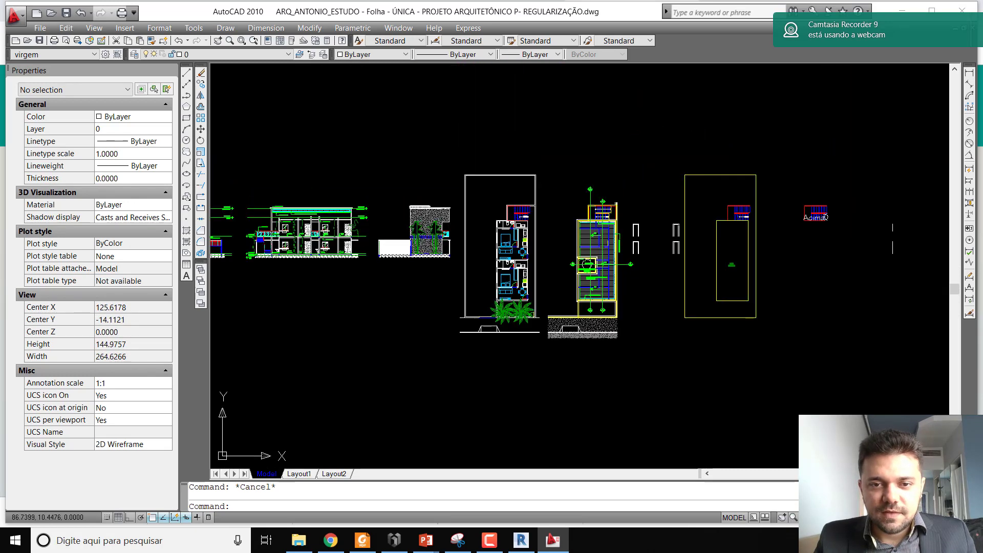
pyautogui.click(460, 148)
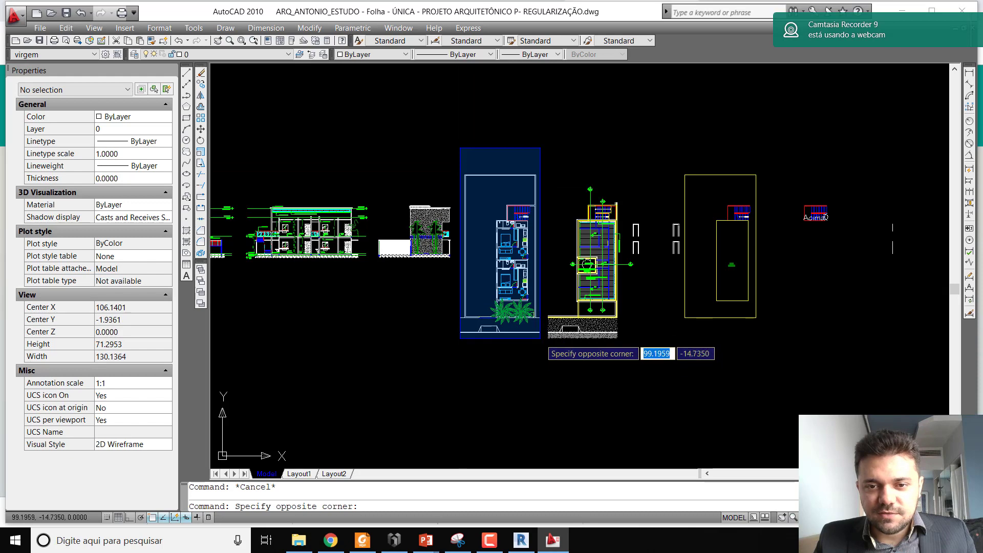
pyautogui.scroll(6, 538, 240)
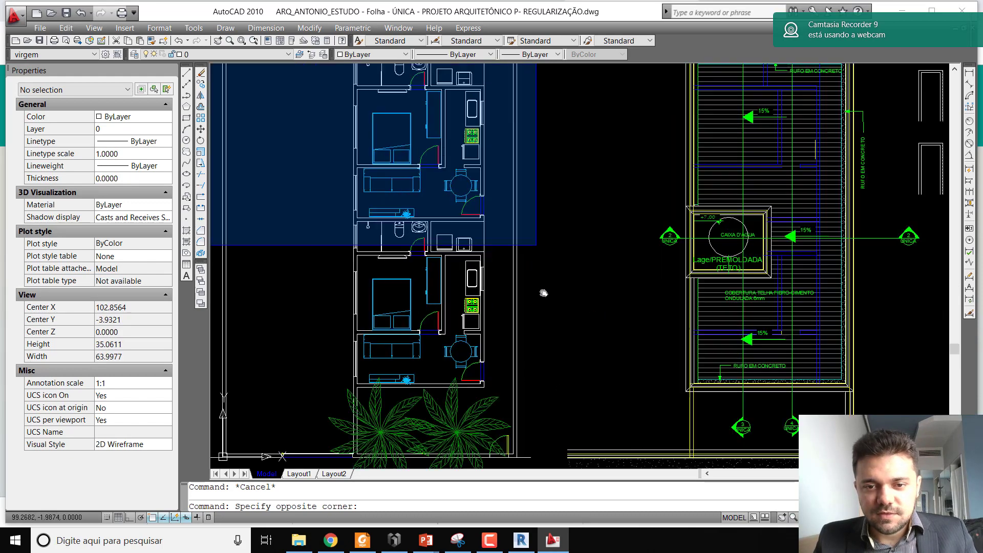
pyautogui.press('Escape')
# Look through the sheet drawing's roof, site and remaining plans for a usable upper-floor plan
pyautogui.scroll(-8, 576, 269)
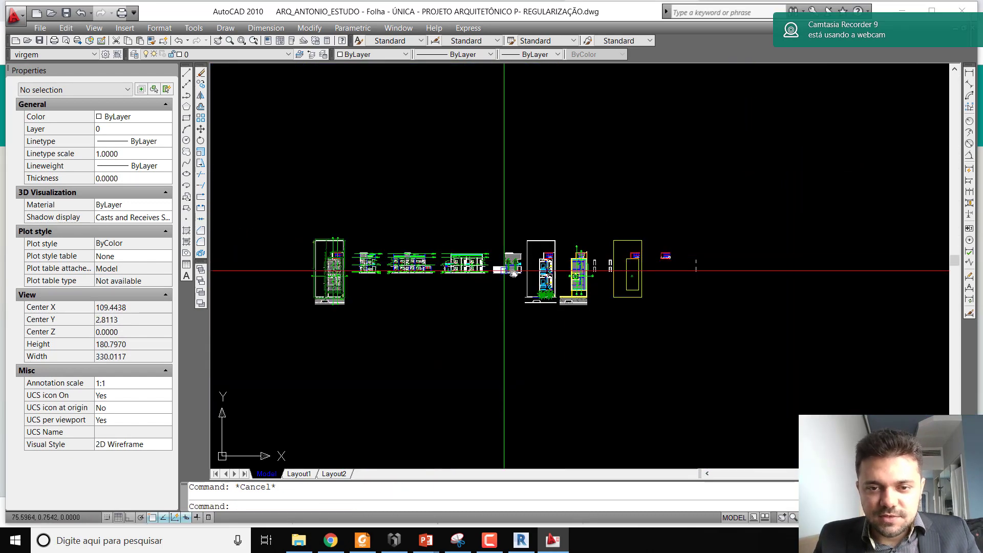
pyautogui.scroll(8, 686, 272)
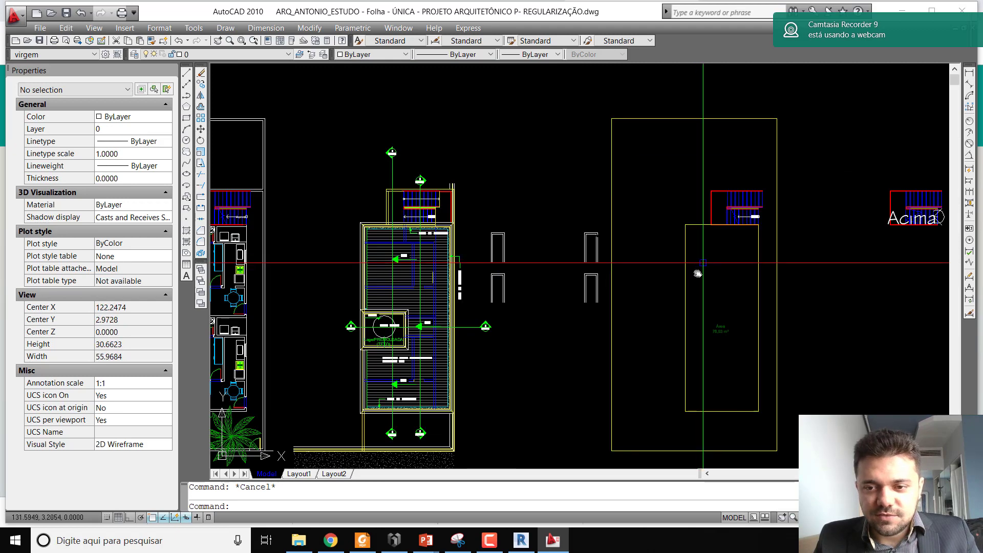
pyautogui.scroll(-1, 678, 276)
pyautogui.moveTo(615, 243); pyautogui.dragTo(804, 210, button='middle')
pyautogui.moveTo(508, 242); pyautogui.dragTo(701, 251, button='middle')
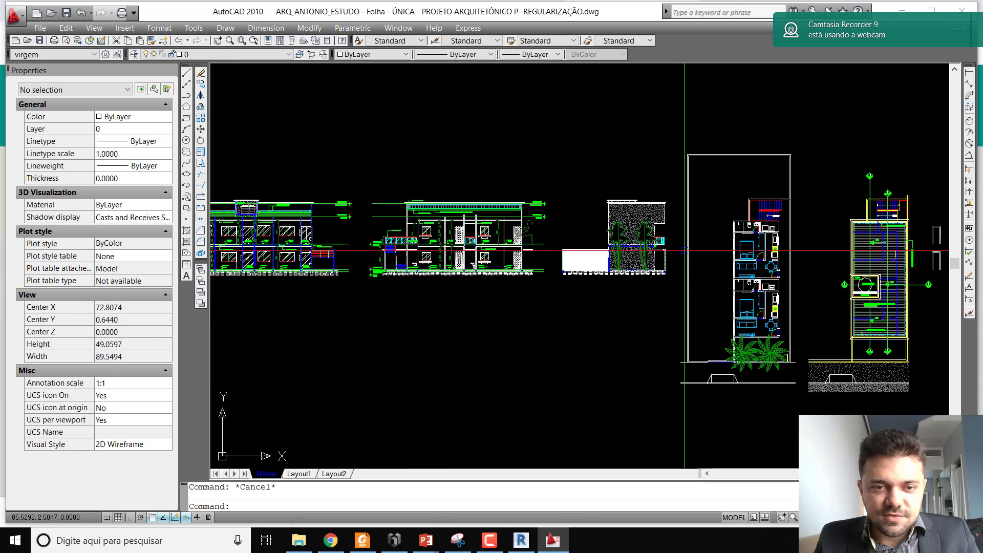
pyautogui.moveTo(407, 207); pyautogui.dragTo(596, 210, button='middle')
pyautogui.scroll(-2, 456, 198)
pyautogui.moveTo(457, 198); pyautogui.dragTo(322, 225, button='middle')
pyautogui.moveTo(399, 229); pyautogui.dragTo(363, 230, button='middle')
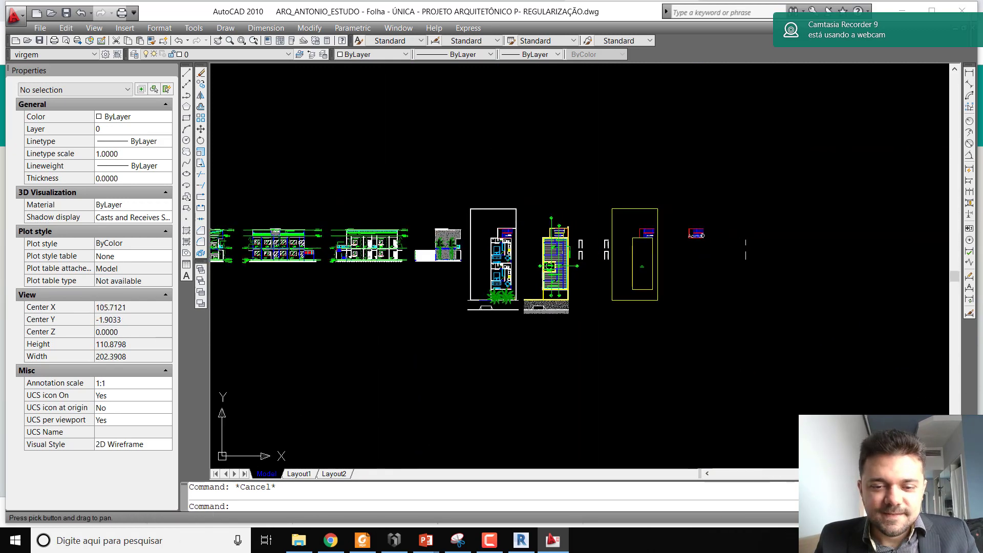
# Switch to Revit and open the 1º PAV. floor plan view
pyautogui.click(521, 540)
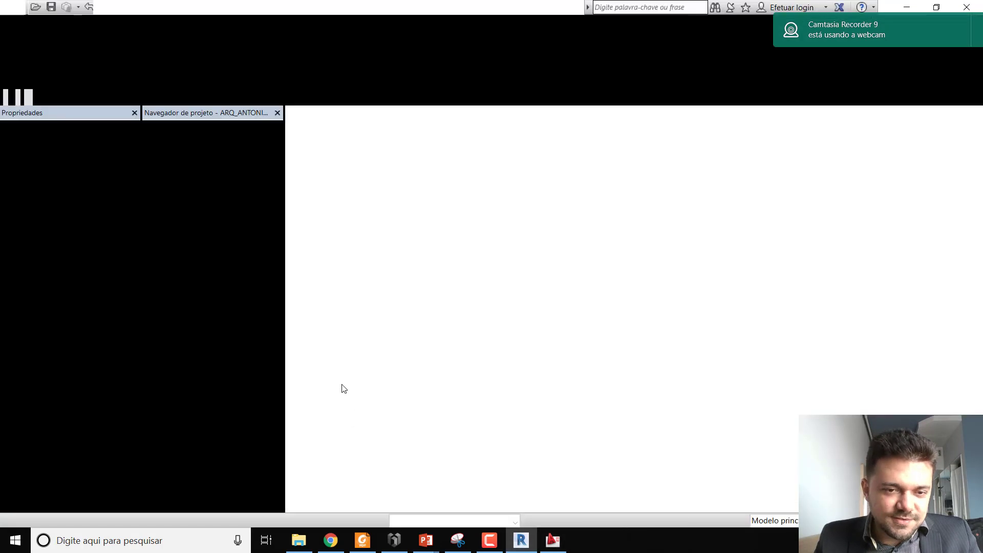
pyautogui.moveTo(279, 252); pyautogui.dragTo(275, 169)
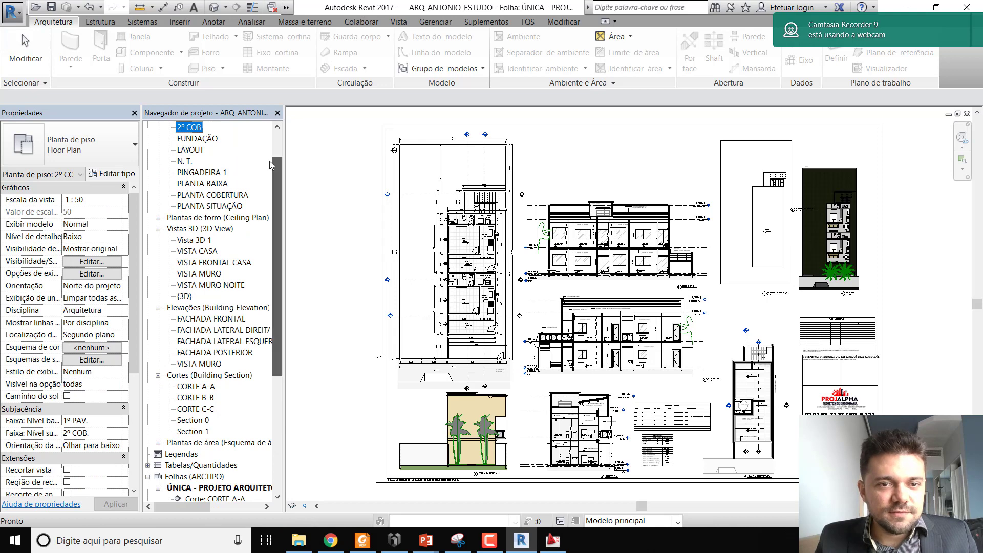
pyautogui.moveTo(270, 162); pyautogui.dragTo(264, 138)
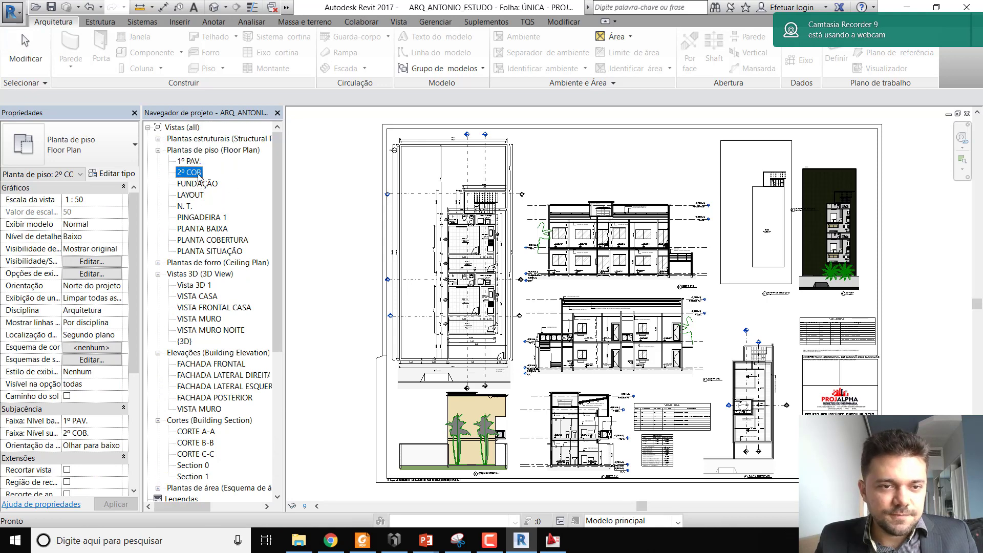
pyautogui.doubleClick(194, 161)
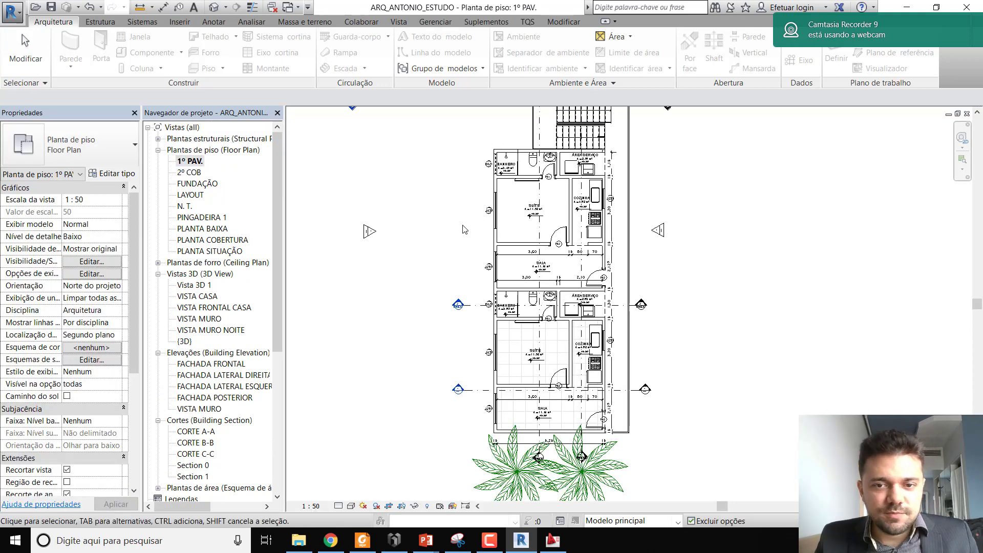
# Delete the palm trees in front of the building in the 1º PAV. plan
pyautogui.scroll(-1, 464, 229)
pyautogui.click(508, 409)
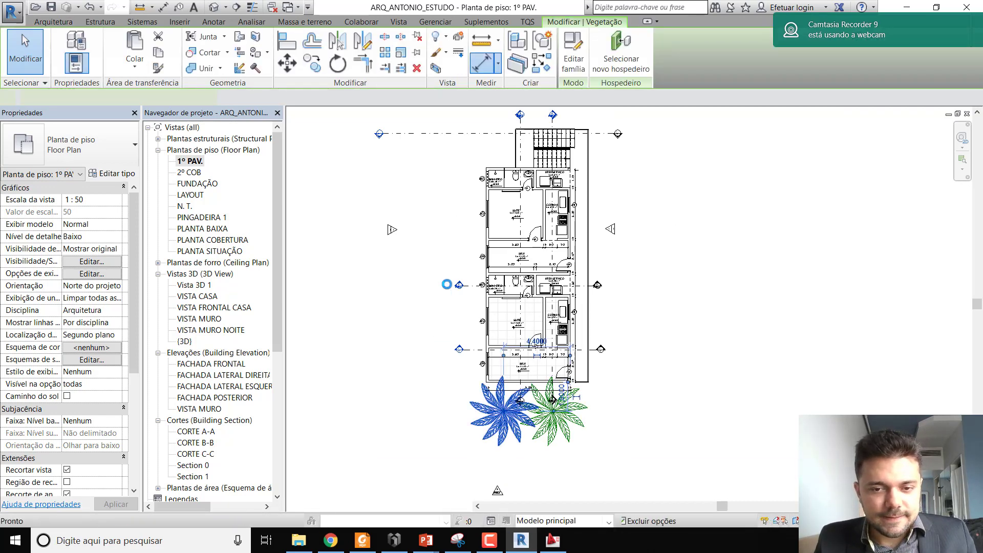
pyautogui.press('Delete')
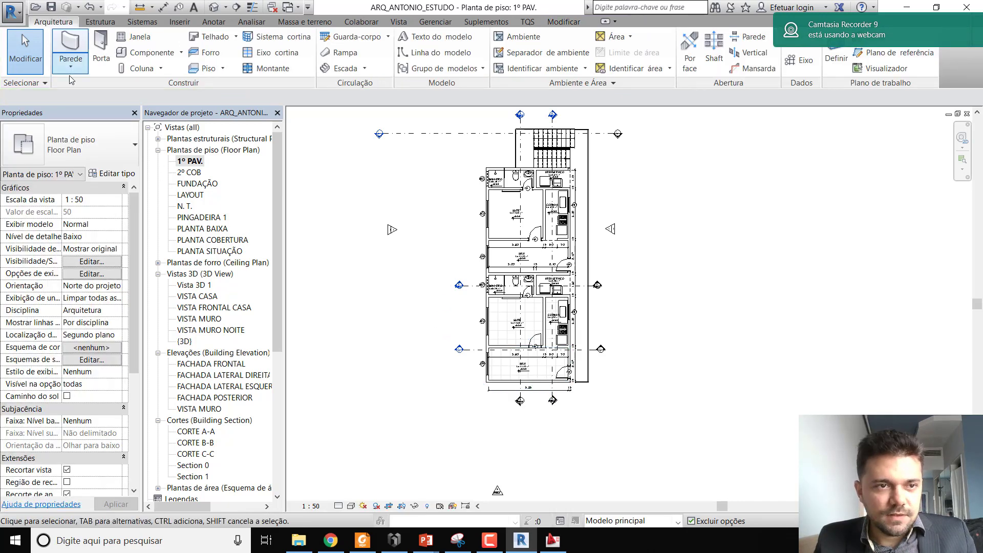
# Start a DWG export of the 1º PAV. view and check the coordinates and units of the ARCTIPO export setup
pyautogui.click(13, 11)
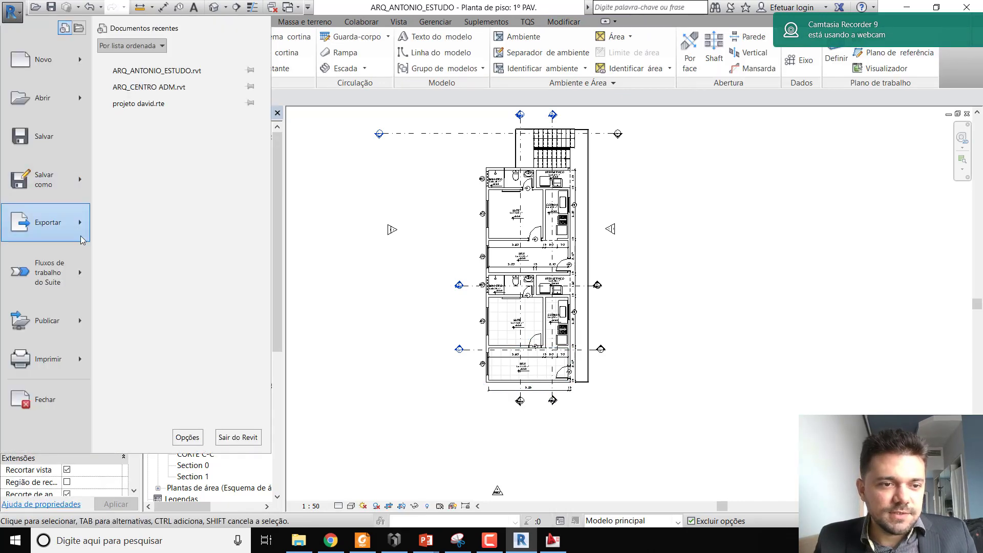
pyautogui.moveTo(78, 232)
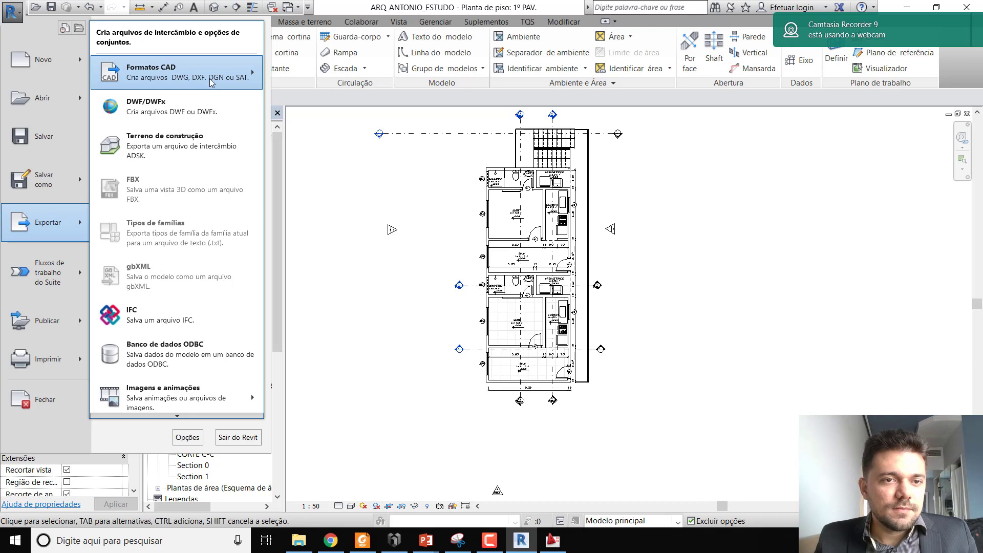
pyautogui.moveTo(211, 82)
pyautogui.click(48, 66)
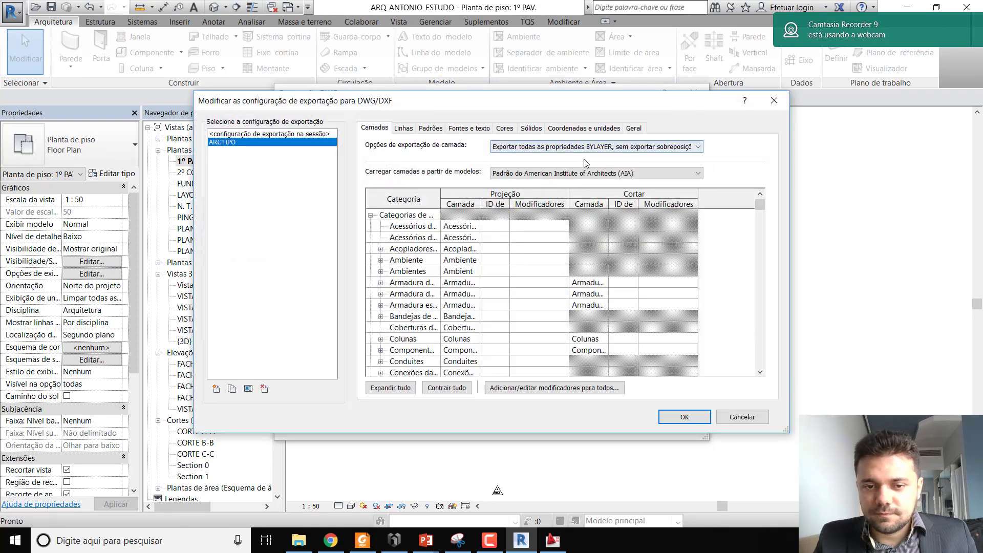
pyautogui.click(583, 127)
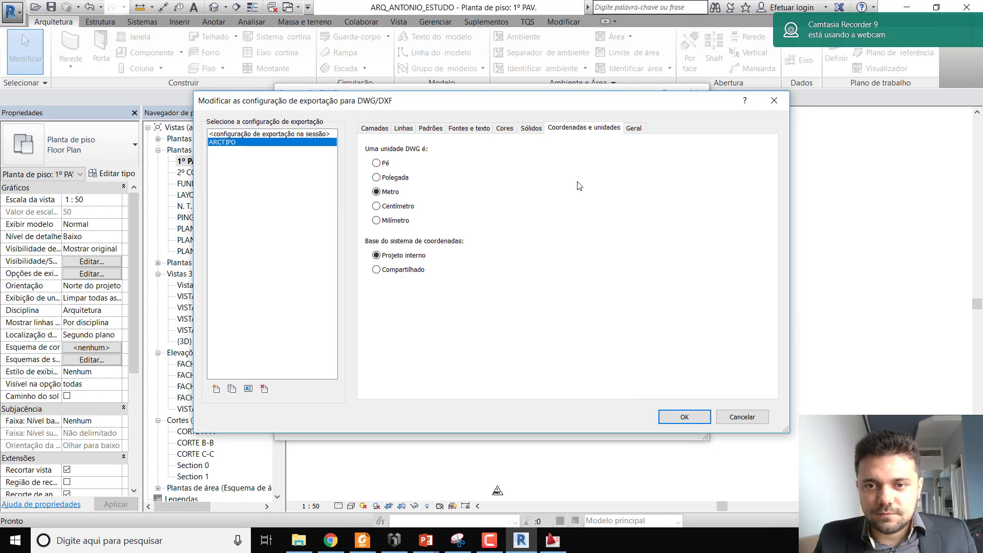
pyautogui.click(682, 420)
# Export the view as an AutoCAD 2007 DWG named CROQUI 1 PAV in the II CONEE - MINICURSO EBERICK 2019 folder
pyautogui.click(540, 423)
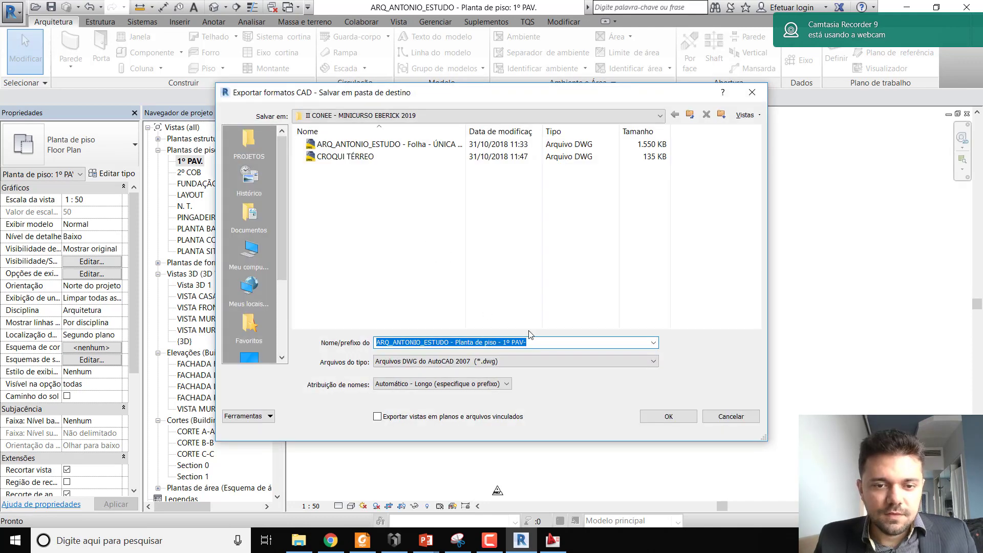
pyautogui.write('CRO')
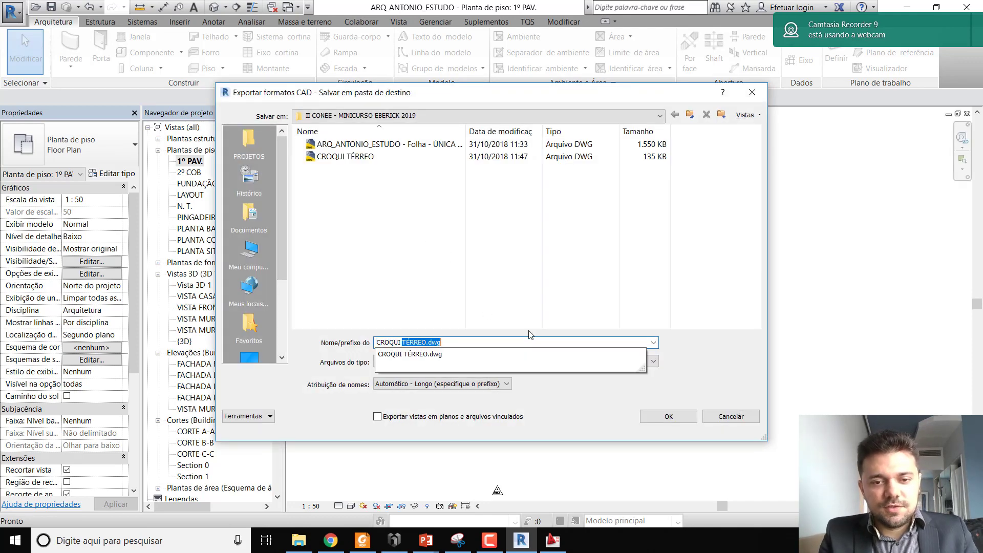
pyautogui.write('QUI 1 PAV')
pyautogui.press('Return')
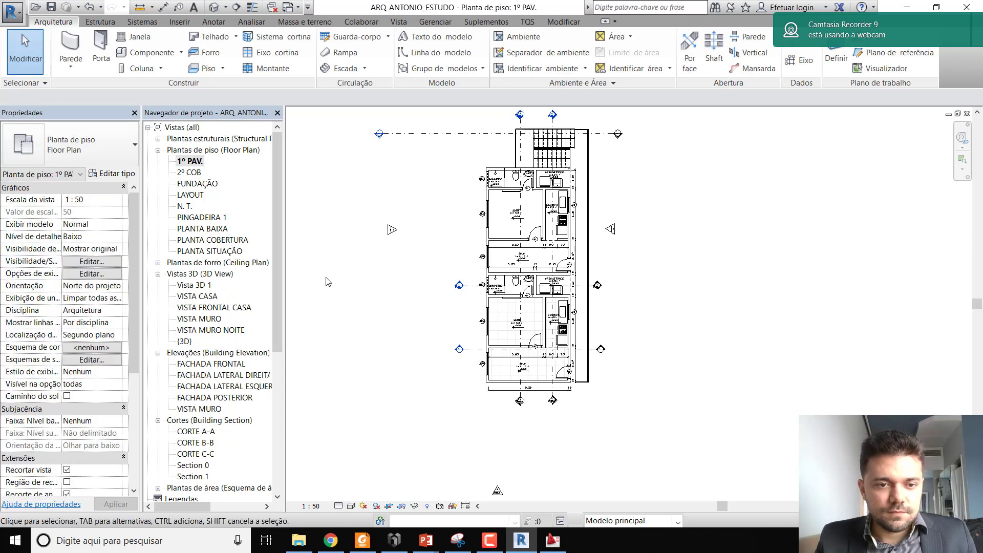
# Open the PLANTA COBERTURA floor plan and export it as an AutoCAD 2007 DWG with the suggested file name
pyautogui.click(229, 251)
pyautogui.doubleClick(220, 240)
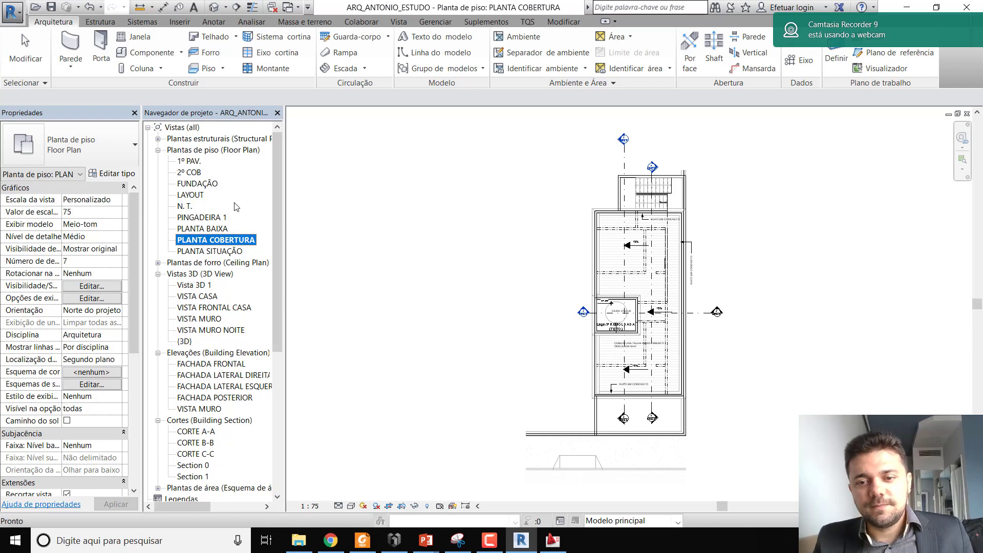
pyautogui.click(12, 11)
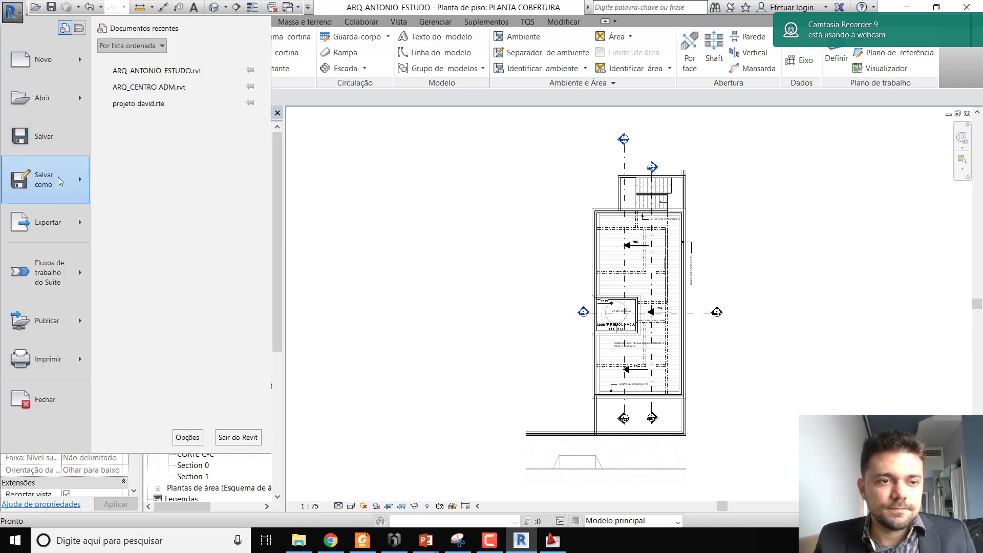
pyautogui.moveTo(63, 225)
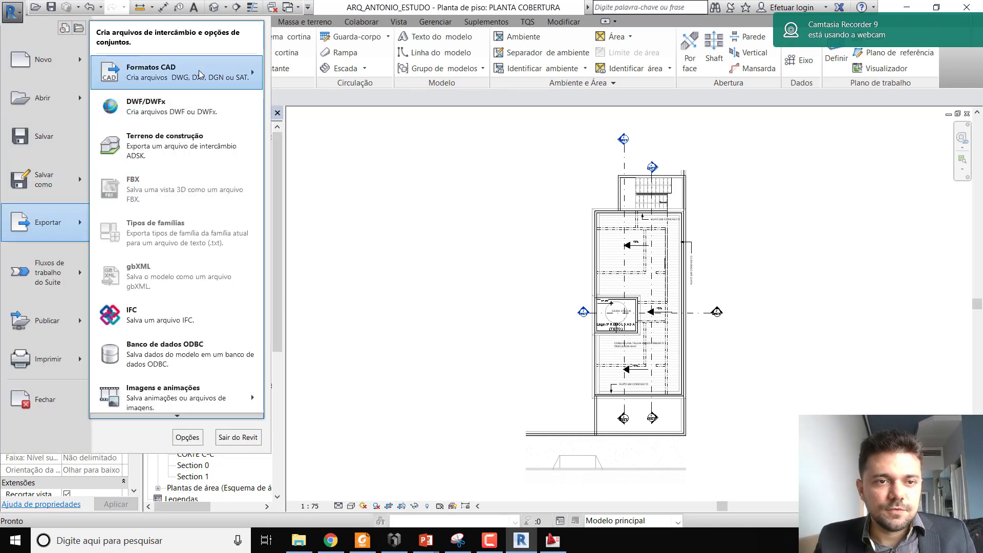
pyautogui.press('Escape')
pyautogui.press('Escape')
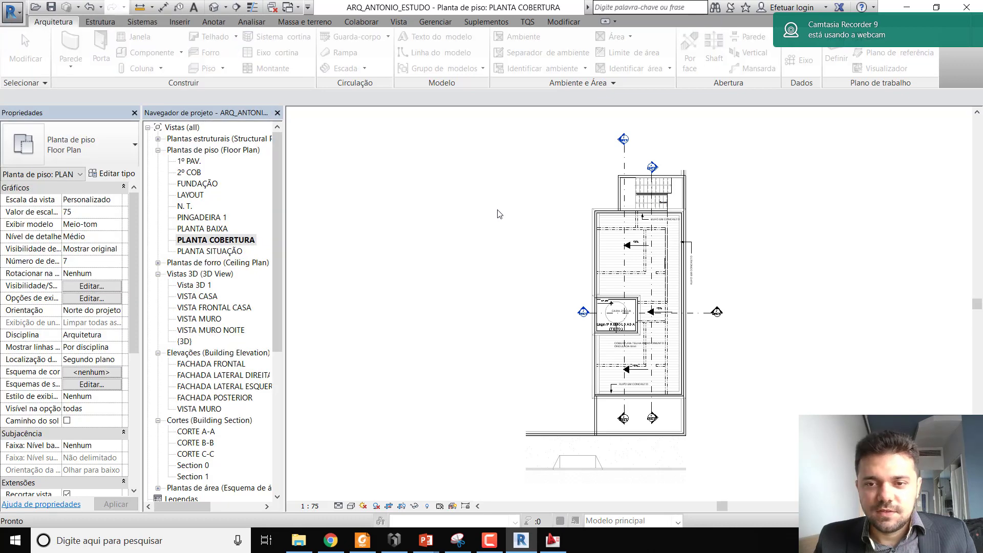
pyautogui.click(532, 424)
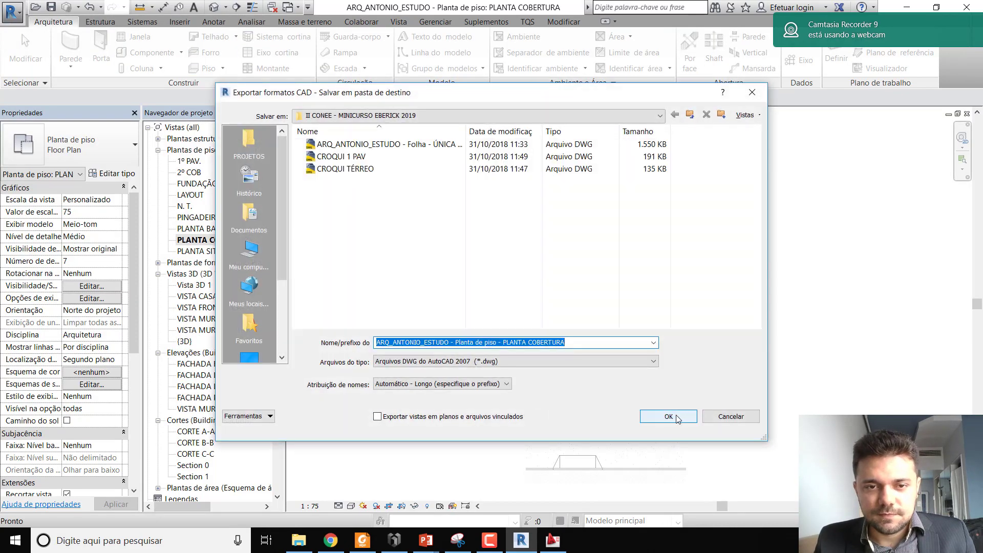
pyautogui.click(677, 417)
# Switch to AutoCAD and open the CROQUI 1 PAV drawing from the II CONEE - MINICURSO EBERICK 2019 folder
pyautogui.click(563, 537)
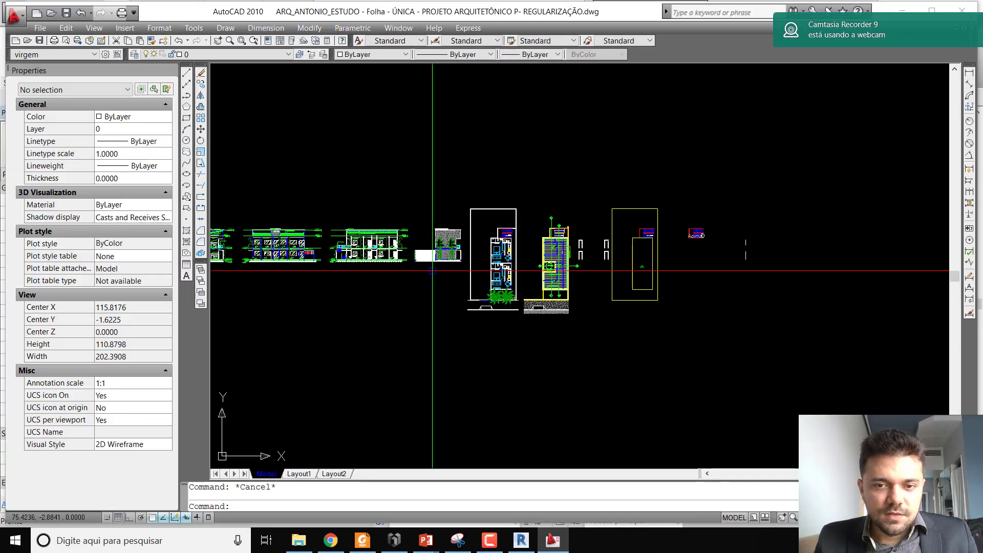
pyautogui.click(41, 29)
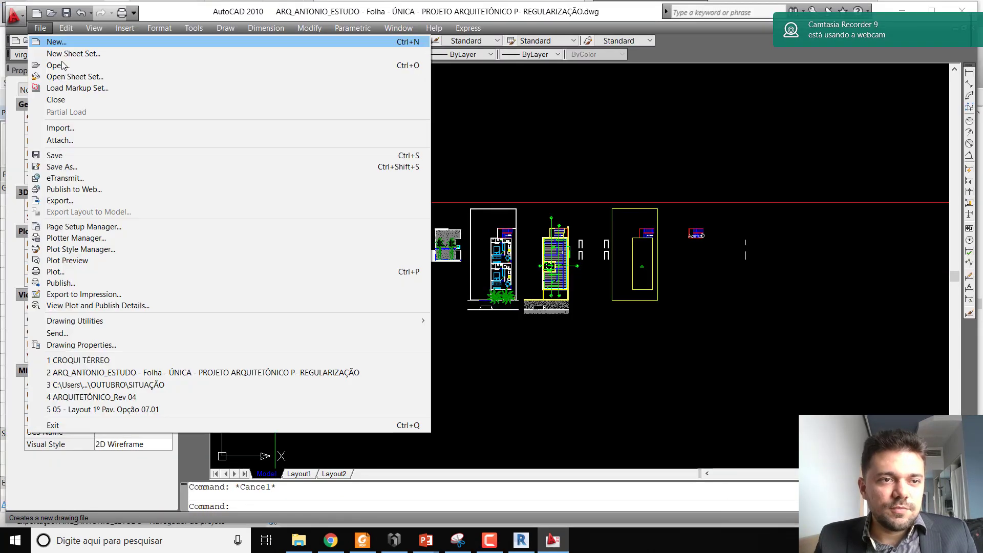
pyautogui.click(54, 66)
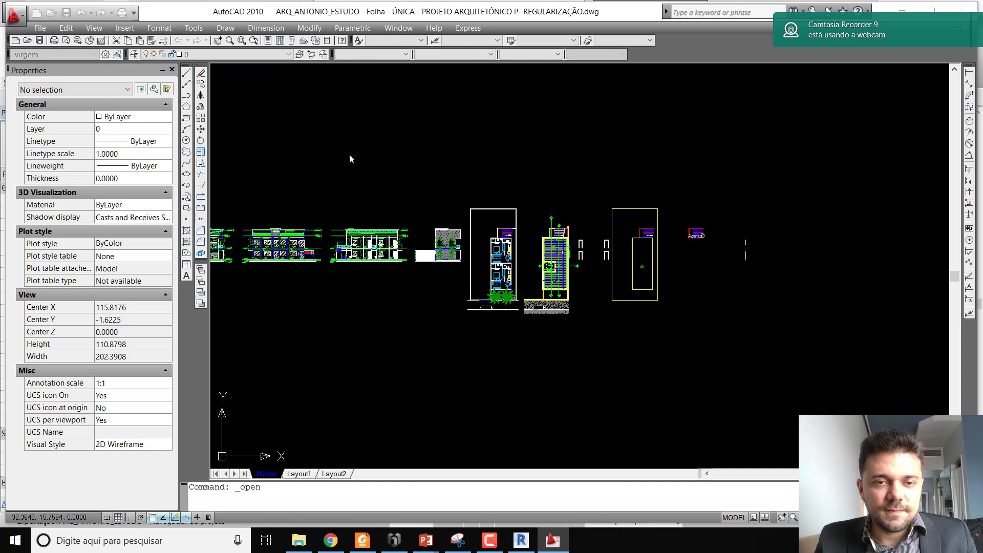
pyautogui.click(410, 209)
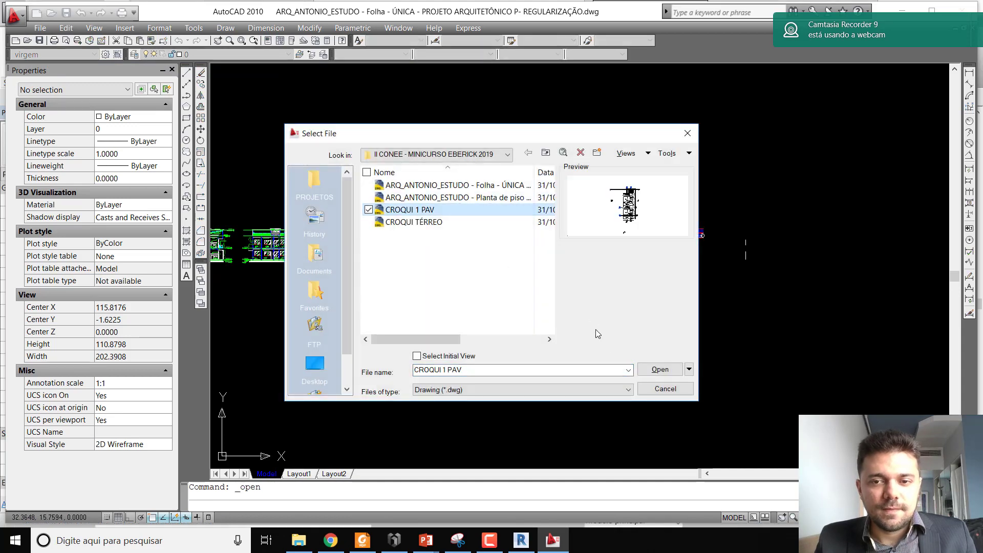
pyautogui.click(659, 369)
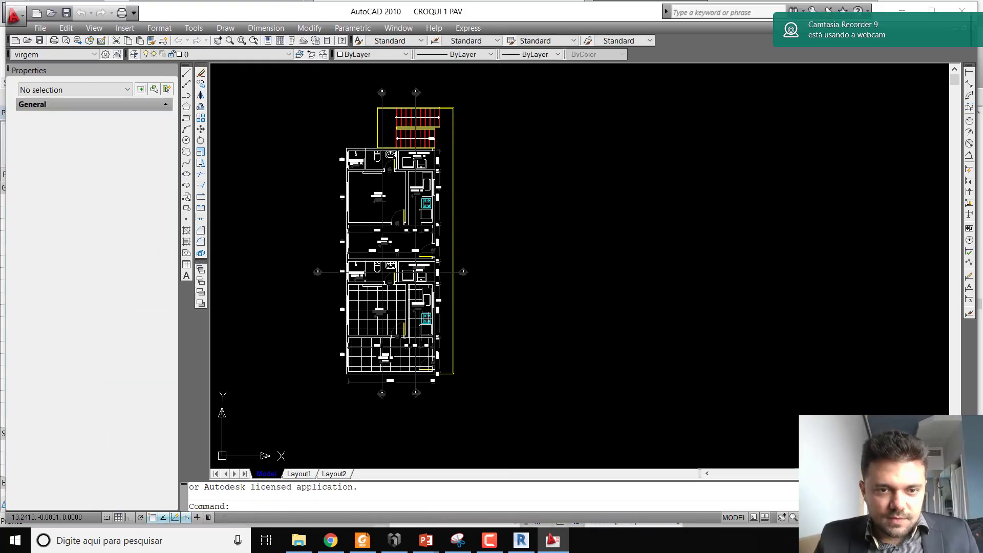
# Examine the layers of the section line and the B02 window tag in the upper apartment of the first floor plan
pyautogui.scroll(3, 374, 225)
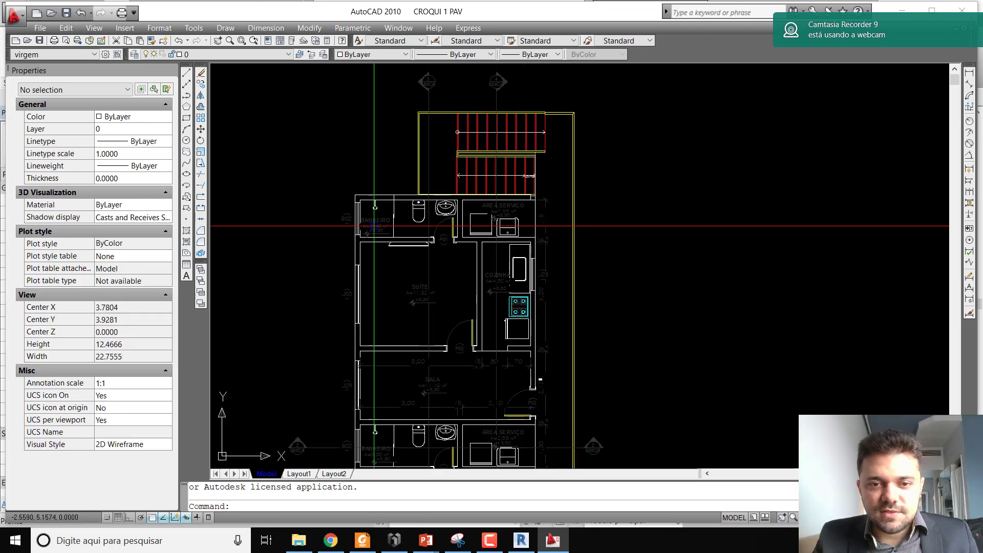
pyautogui.scroll(3, 438, 279)
pyautogui.click(448, 268)
pyautogui.click(396, 248)
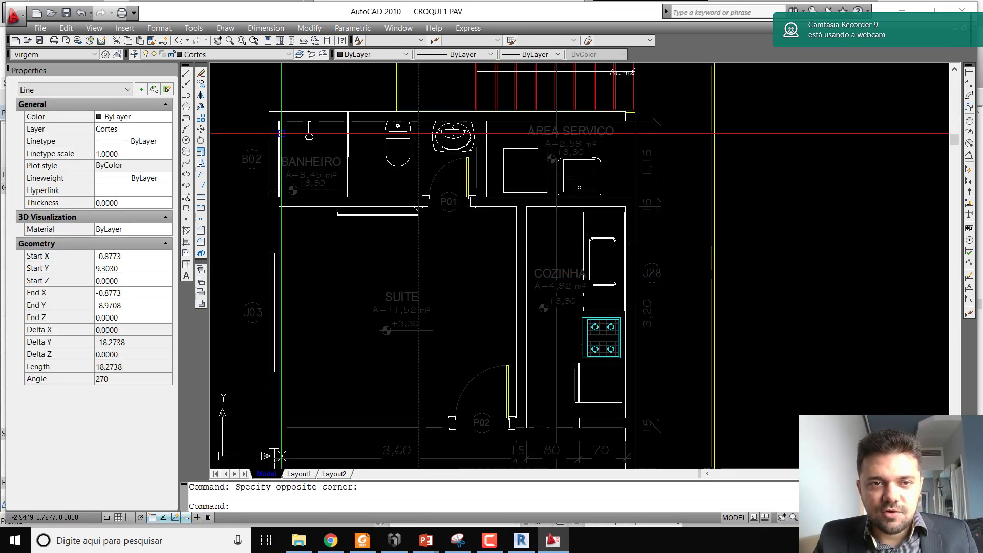
pyautogui.press('Escape')
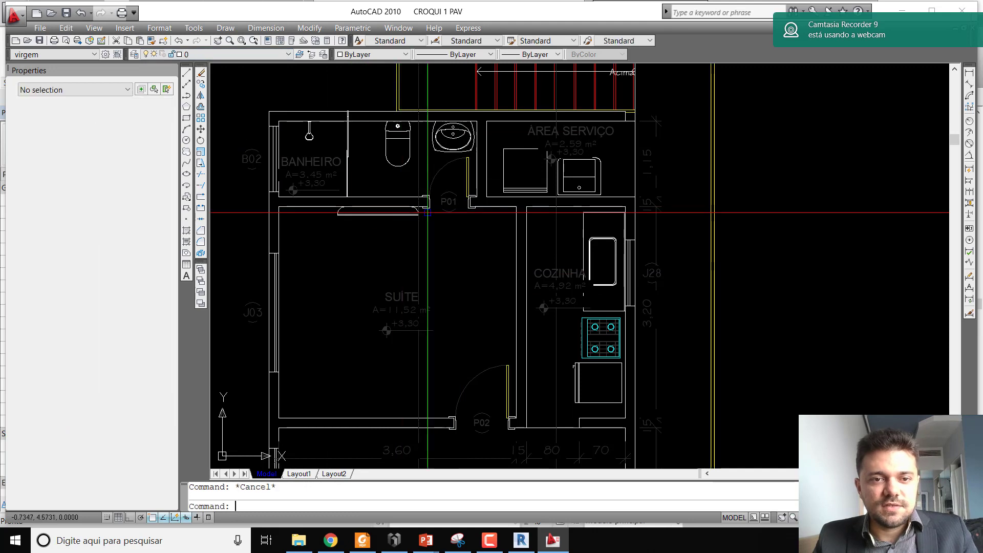
pyautogui.scroll(-1, 512, 213)
pyautogui.click(320, 189)
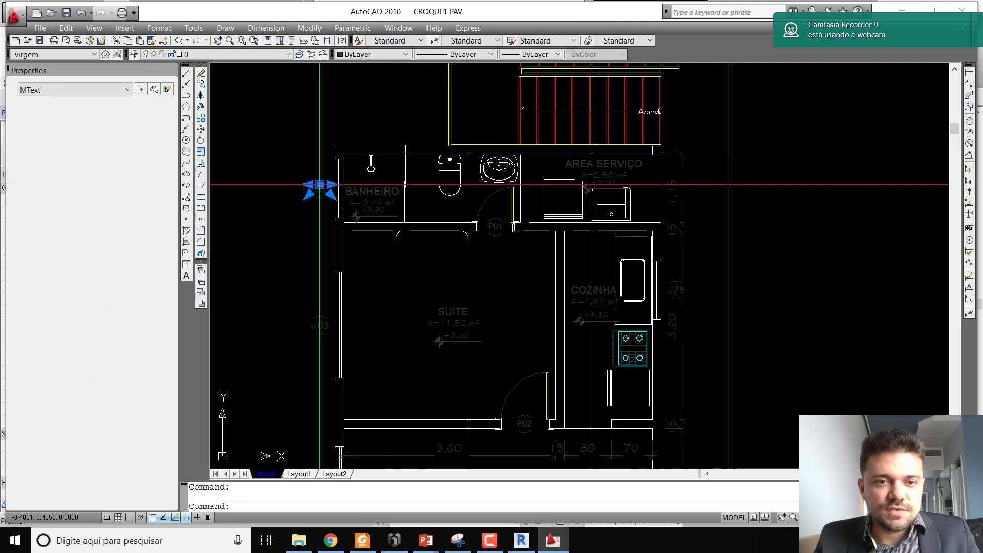
pyautogui.moveTo(307, 153); pyautogui.dragTo(309, 166, button='middle')
pyautogui.click(218, 55)
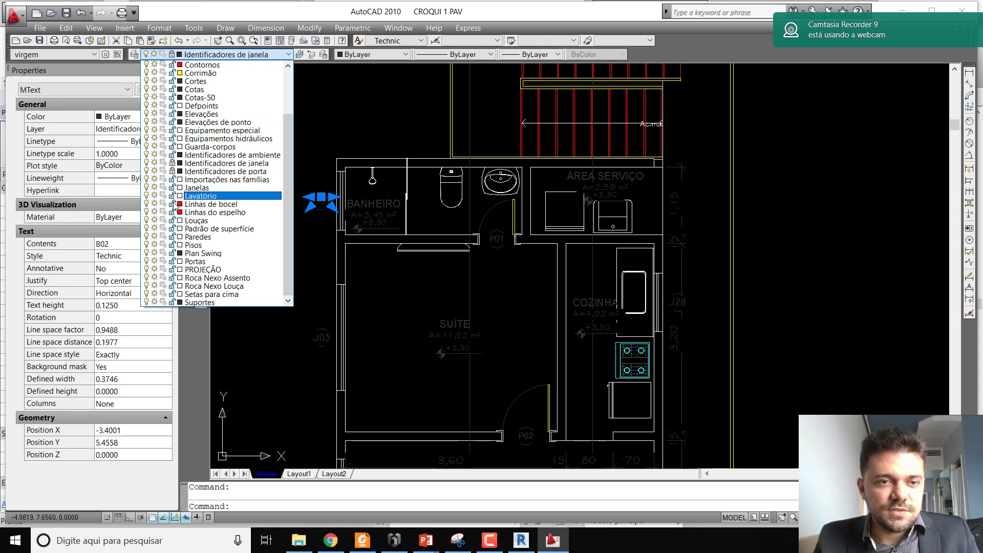
pyautogui.press('Escape')
pyautogui.press('Escape')
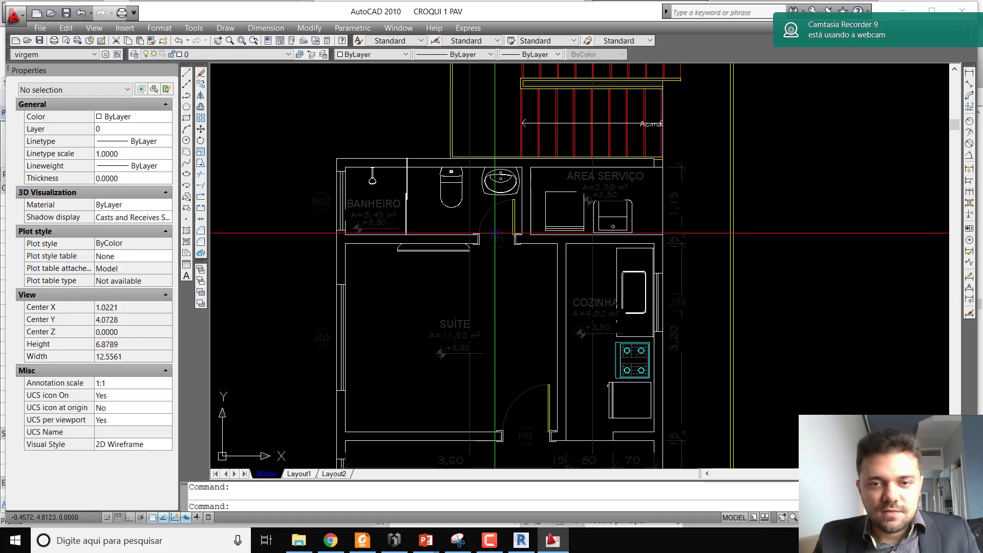
# Copy the whole first floor plan into the CROQUI TÉRREO drawing, beside the ground floor plan
pyautogui.scroll(-6, 494, 226)
pyautogui.click(428, 154)
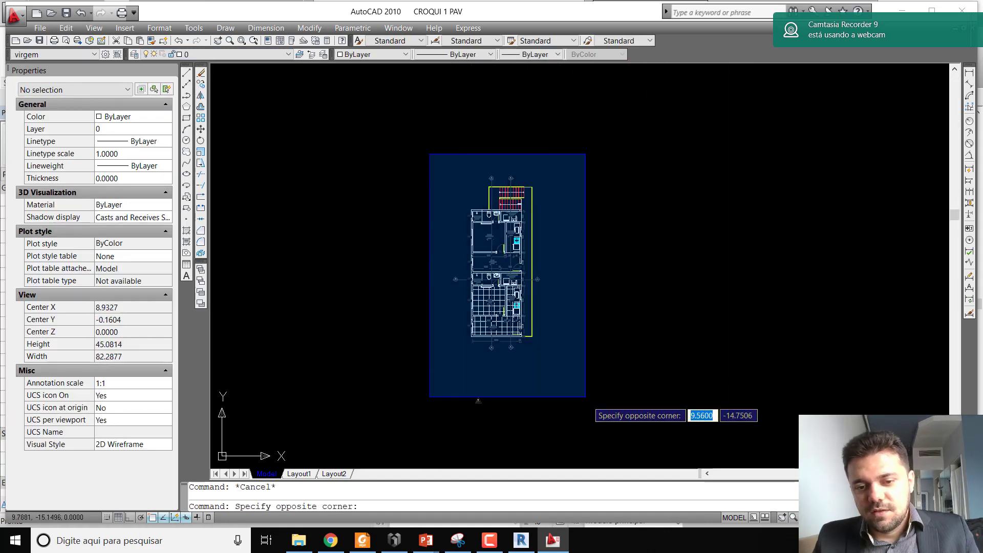
pyautogui.click(591, 388)
pyautogui.hotkey('ctrl', 'c')
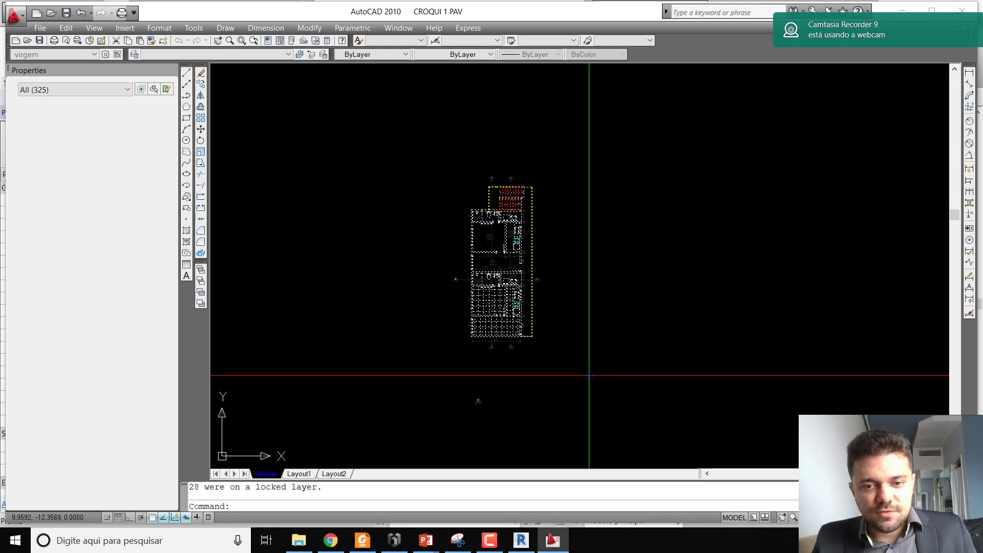
pyautogui.click(399, 28)
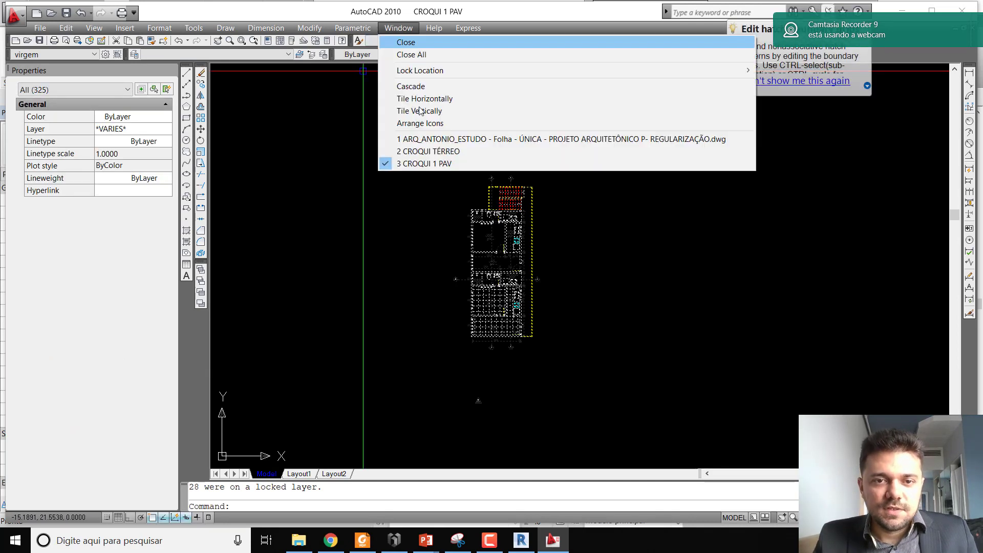
pyautogui.click(420, 147)
pyautogui.scroll(2, 609, 412)
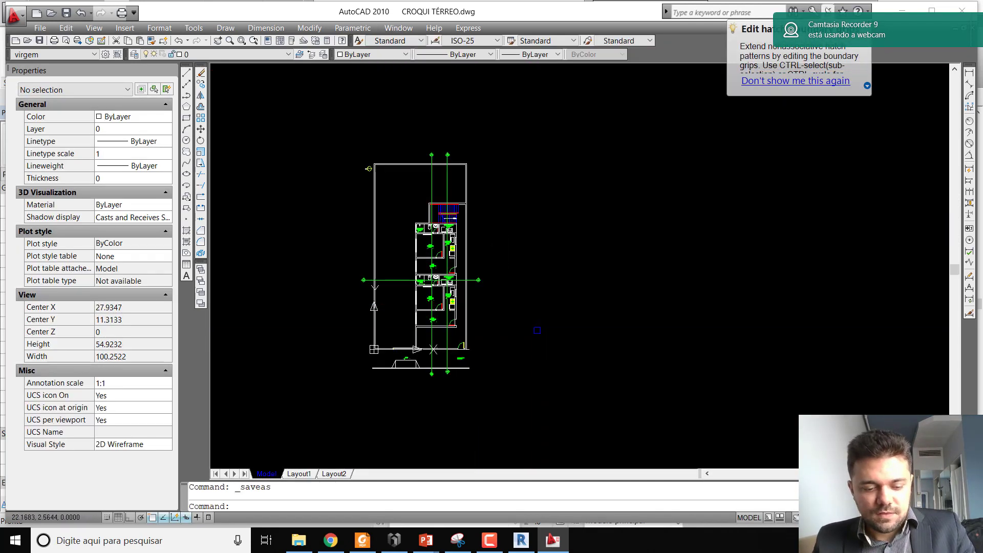
pyautogui.hotkey('ctrl', 'v')
pyautogui.click(537, 351)
# Copy the left, rear and short front boundary wall lines to the first floor plan, using the building's upper-left corner as reference
pyautogui.click(389, 195)
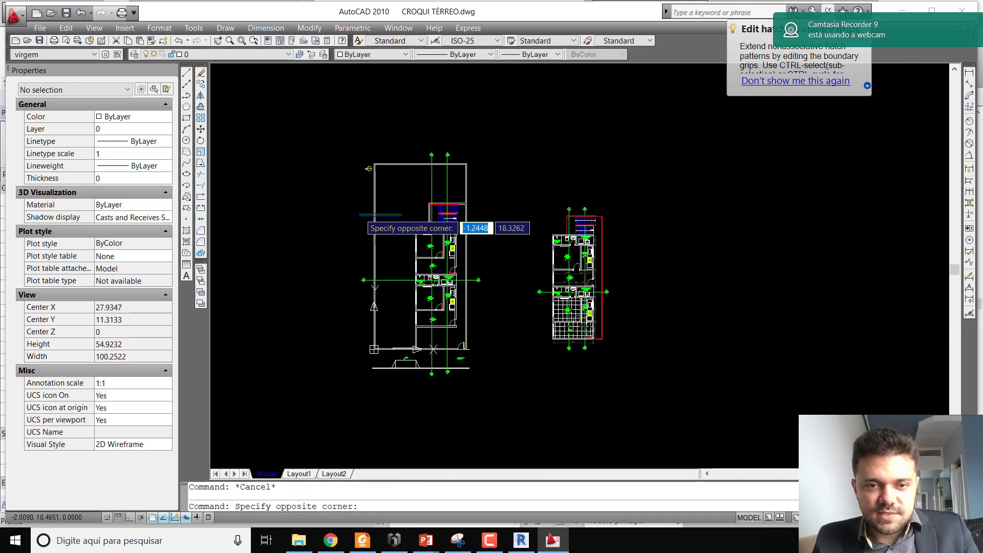
pyautogui.click(365, 207)
pyautogui.click(404, 185)
pyautogui.click(395, 137)
pyautogui.scroll(3, 391, 387)
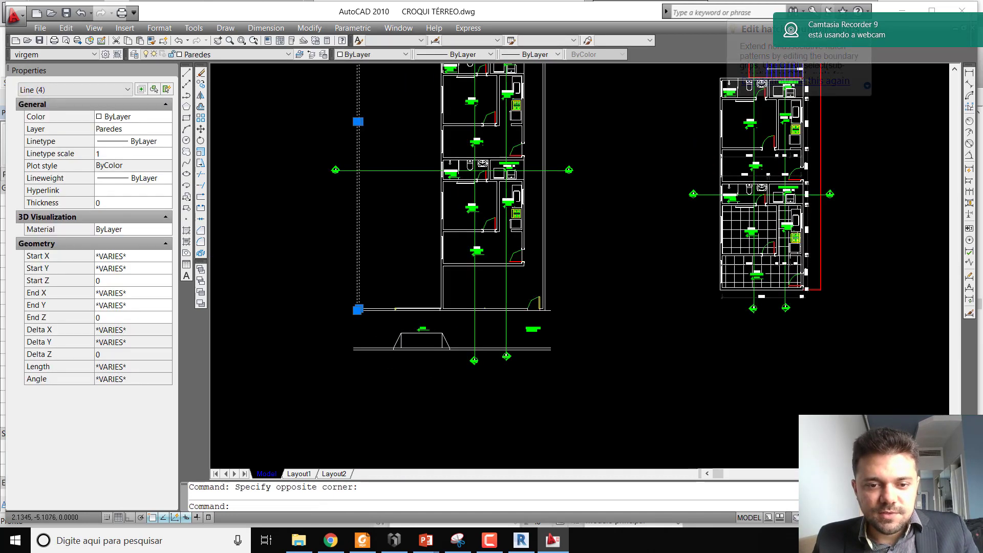
pyautogui.click(373, 263)
pyautogui.click(363, 290)
pyautogui.scroll(-3, 363, 289)
pyautogui.scroll(3, 370, 223)
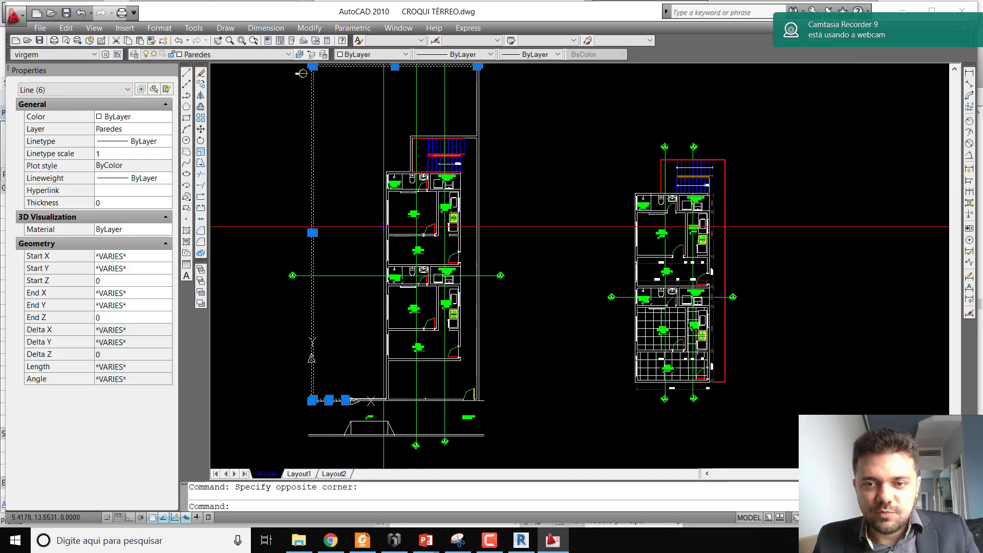
pyautogui.press('Return')
pyautogui.click(383, 169)
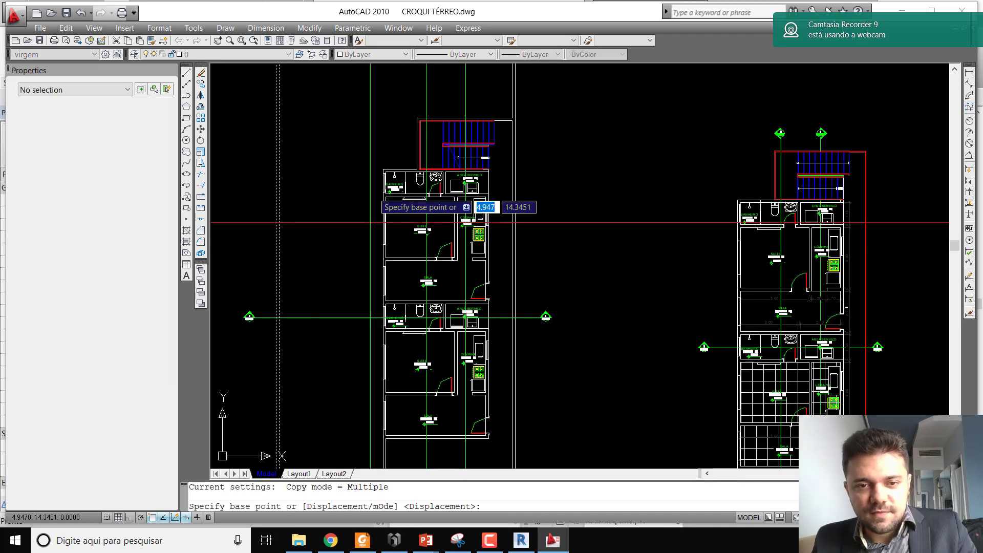
pyautogui.scroll(3, 384, 169)
pyautogui.moveTo(384, 168); pyautogui.dragTo(153, 120, button='middle')
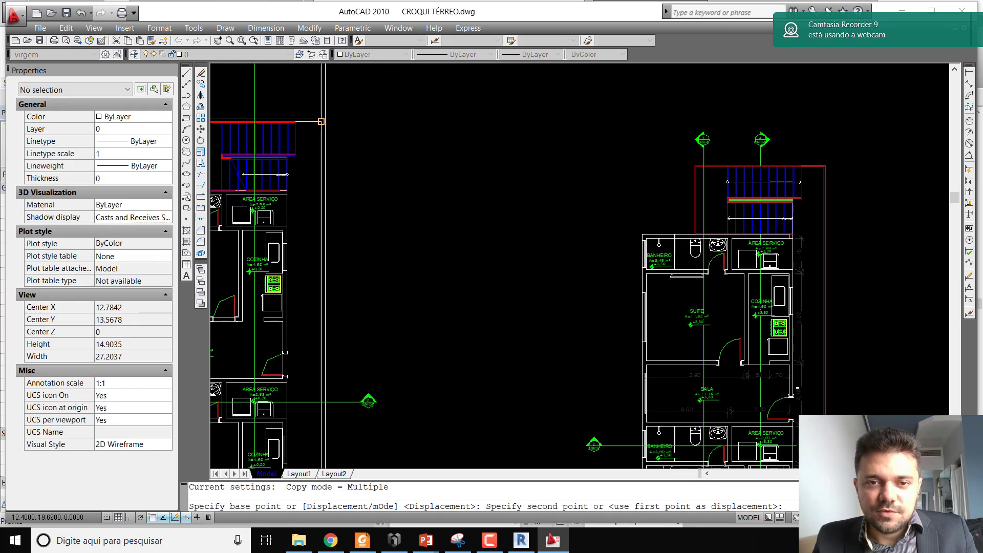
pyautogui.scroll(3, 665, 240)
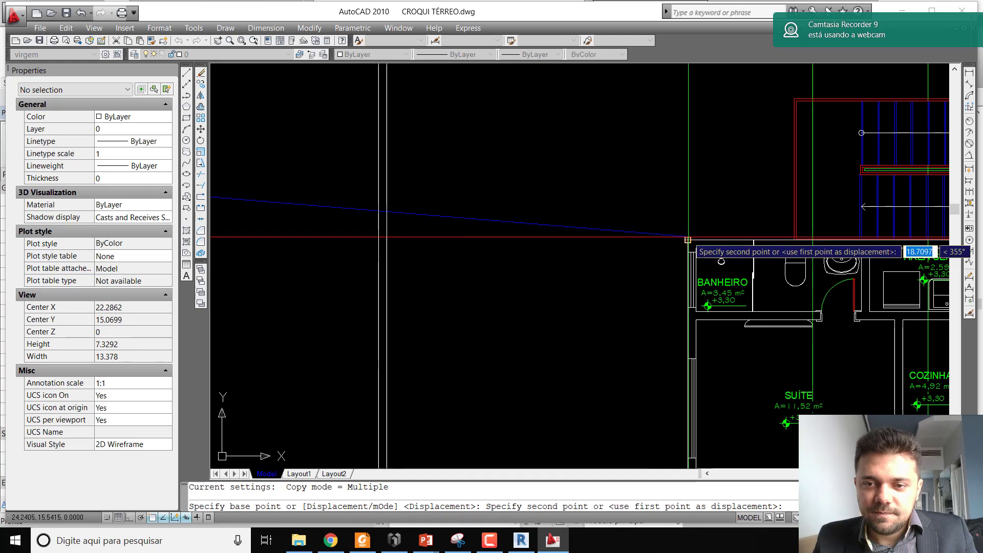
pyautogui.scroll(-8, 686, 239)
pyautogui.press('Escape')
# Delete the original ground floor plan, keeping the first floor plan and its copied boundary walls
pyautogui.click(384, 126)
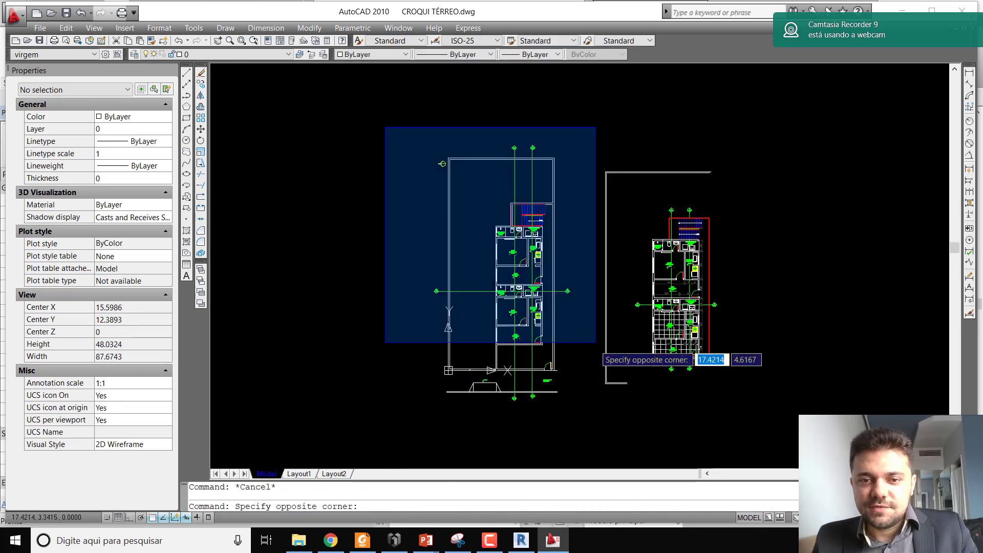
pyautogui.click(592, 416)
pyautogui.press('Delete')
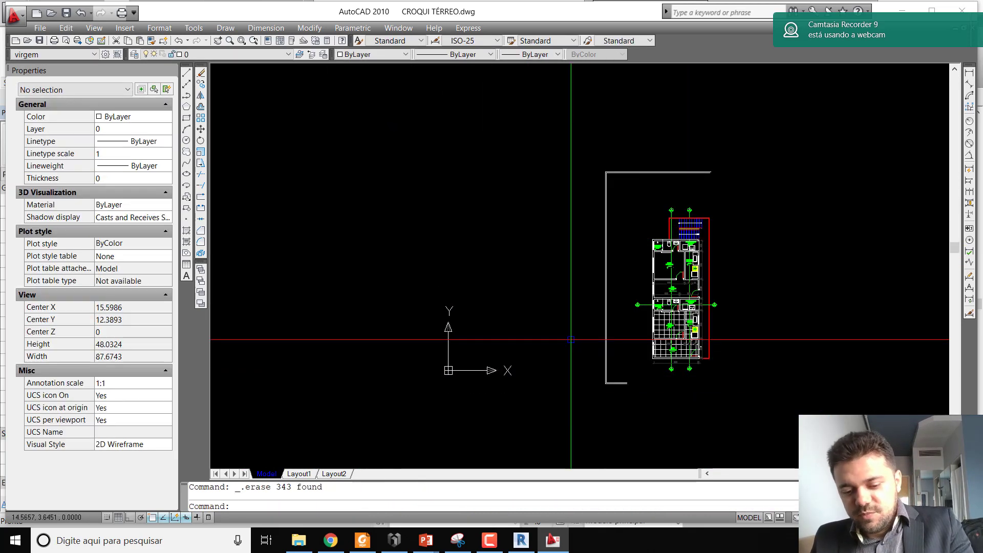
# Draw a helper line from the origin 0,0 to the lower-left corner of the copied boundary walls
pyautogui.press('Return')
pyautogui.write('0')
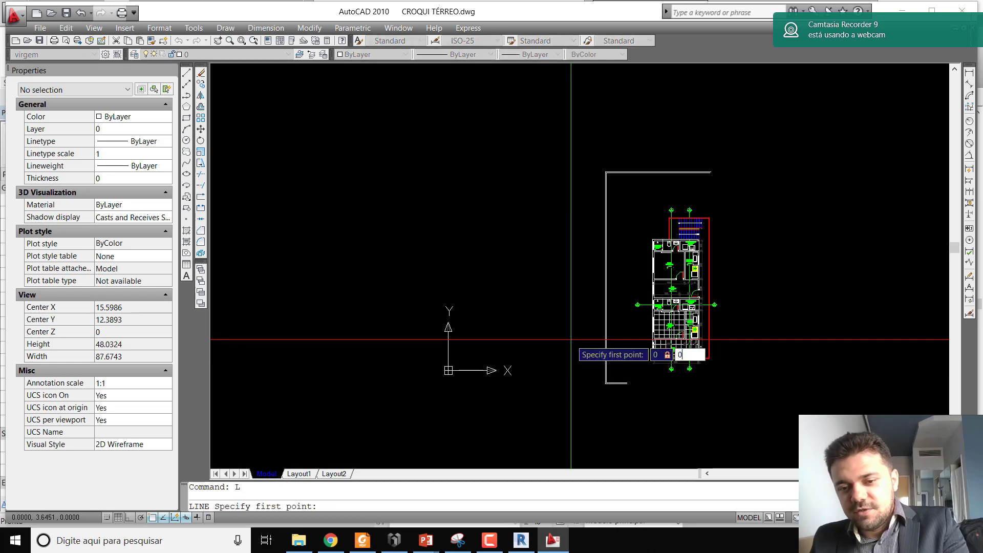
pyautogui.press('Return')
pyautogui.scroll(3, 599, 369)
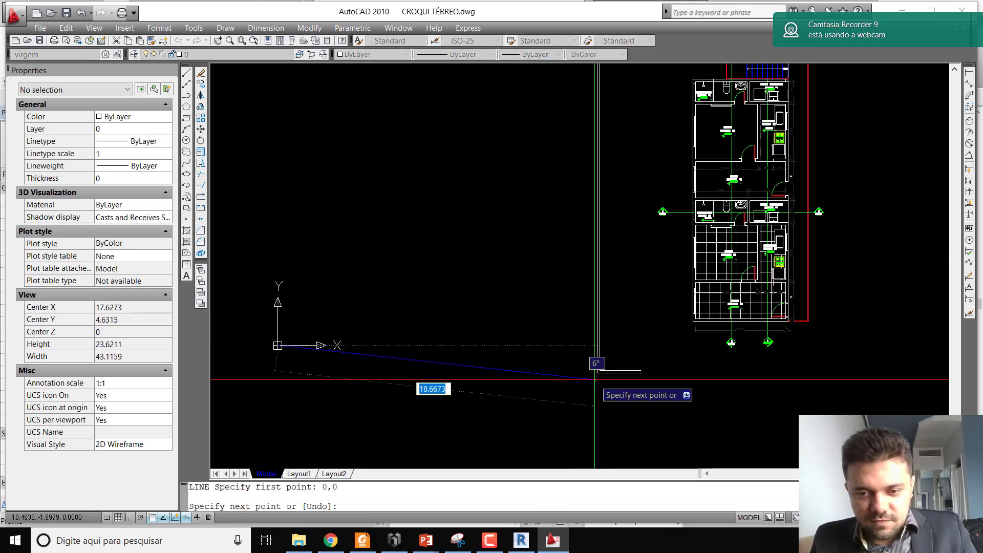
pyautogui.press('Escape')
# Move the first floor plan and its boundary walls so the walls' lower-left corner sits on the origin
pyautogui.scroll(-4, 558, 343)
pyautogui.click(539, 158)
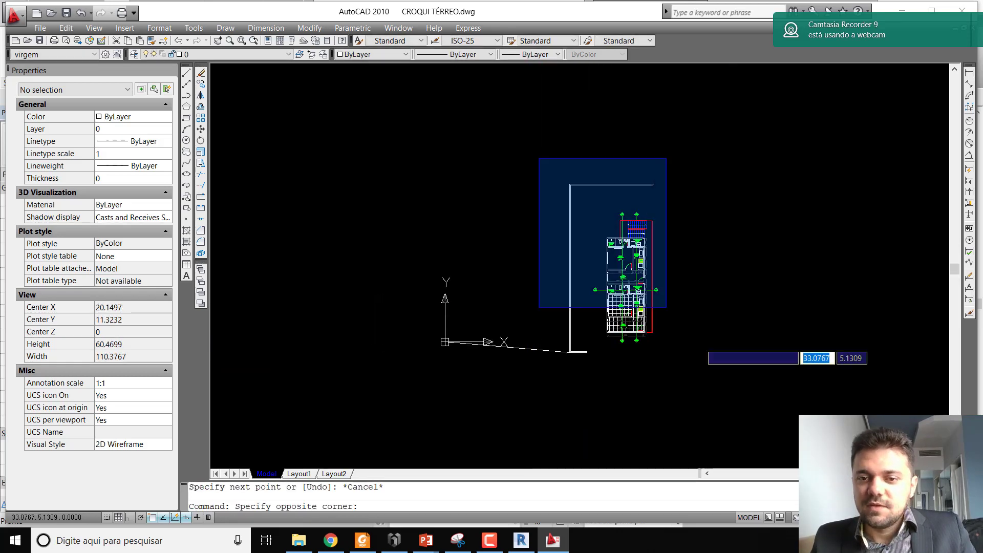
pyautogui.click(748, 400)
pyautogui.scroll(2, 584, 377)
pyautogui.write('m')
pyautogui.press('Return')
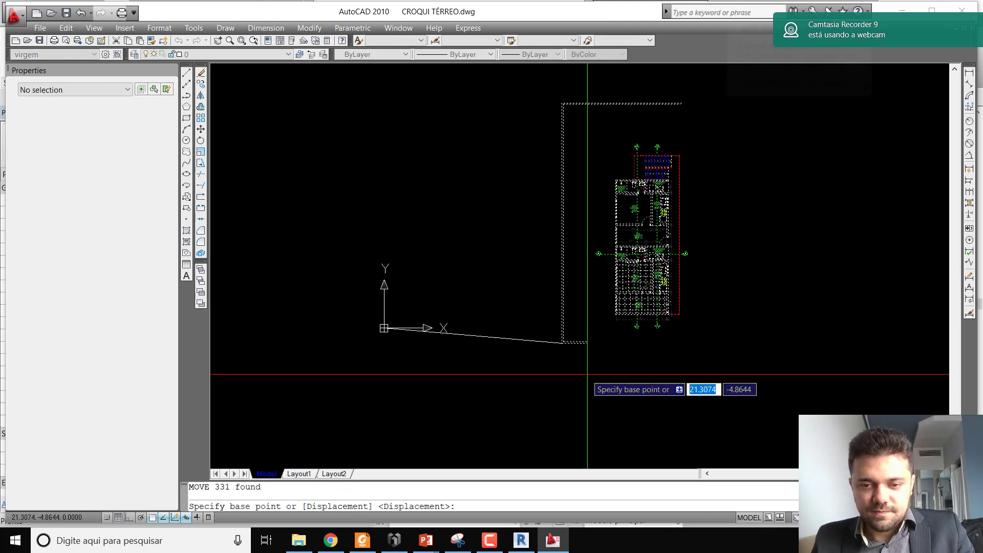
pyautogui.click(562, 342)
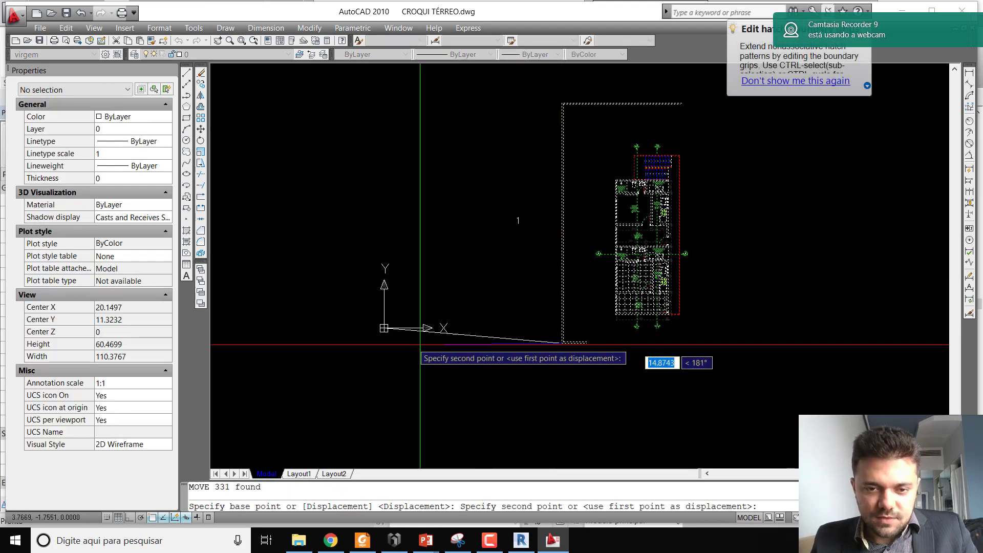
pyautogui.click(384, 326)
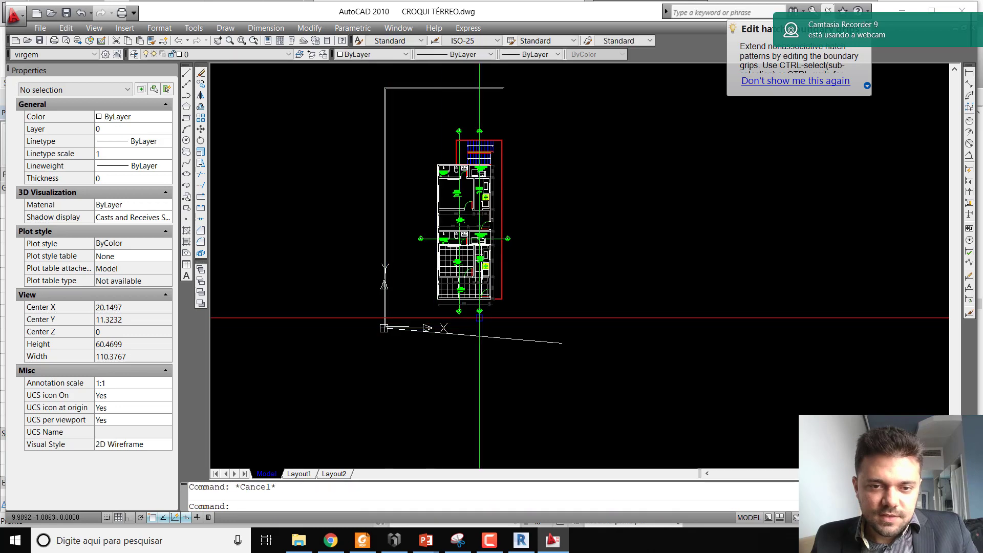
# Delete the helper line running from the origin
pyautogui.press('Escape')
pyautogui.click(533, 342)
pyautogui.click(534, 345)
pyautogui.press('Delete')
pyautogui.moveTo(500, 274); pyautogui.dragTo(462, 296, button='middle')
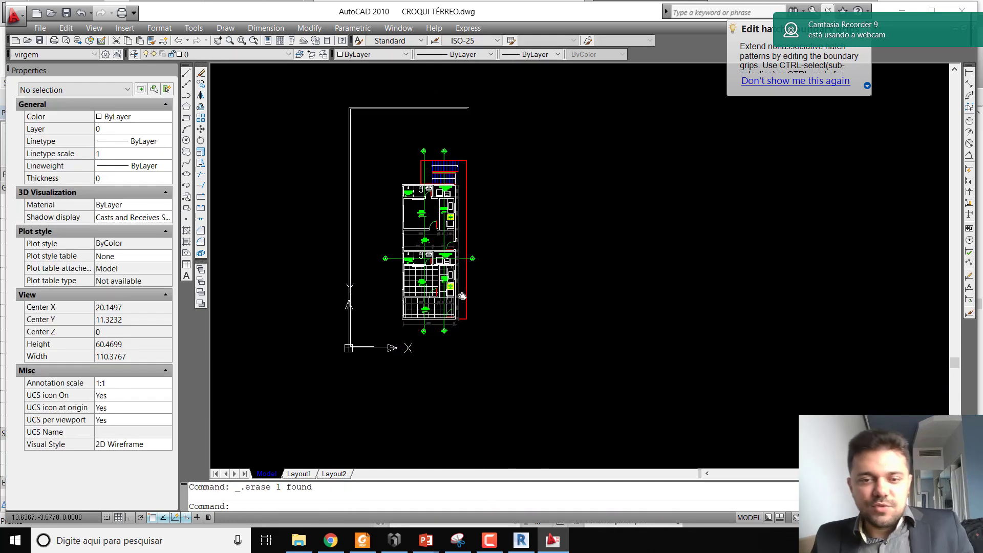
# Delete the floor tile hatch from the lower SUÍTE of the first floor plan
pyautogui.write('z')
pyautogui.press('Return')
pyautogui.write('e')
pyautogui.press('Return')
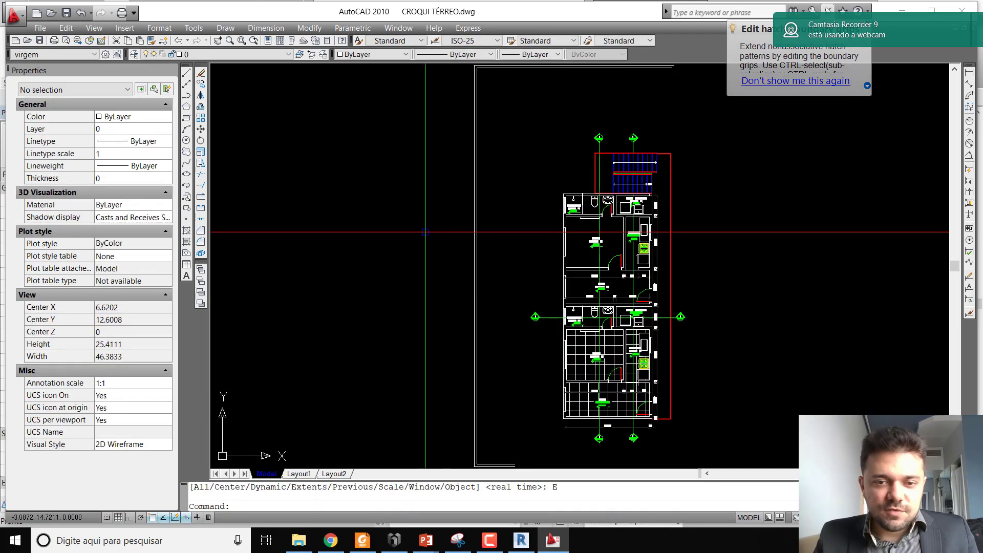
pyautogui.scroll(5, 563, 341)
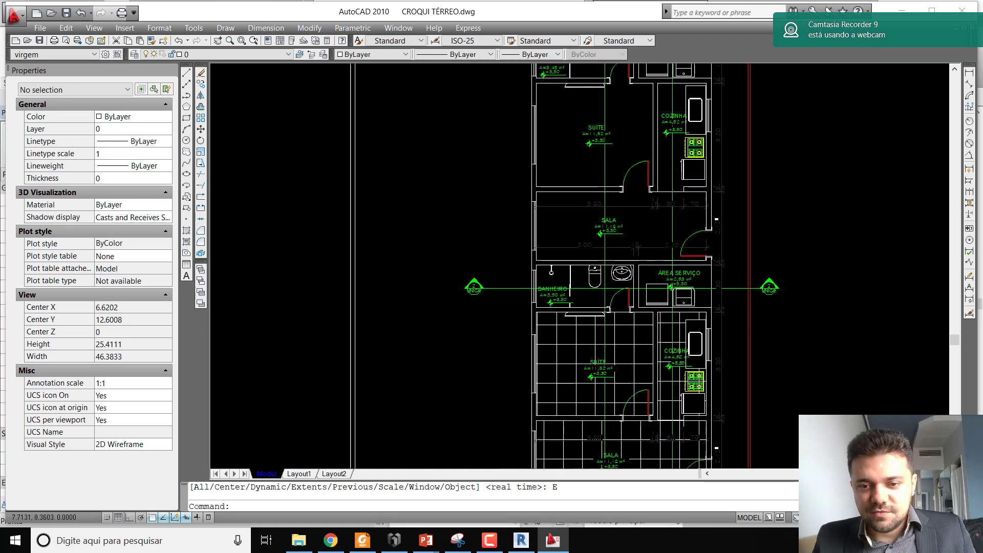
pyautogui.click(557, 342)
pyautogui.moveTo(557, 342); pyautogui.dragTo(547, 231, button='middle')
pyautogui.press('Delete')
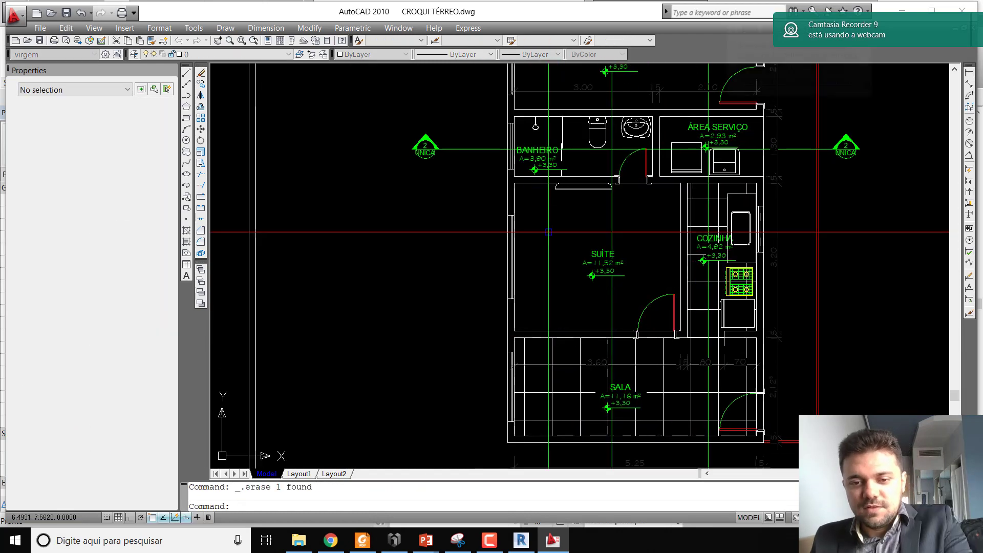
# Delete the floor tile hatches from the lower SALA and COZINHA of the first floor plan
pyautogui.click(551, 365)
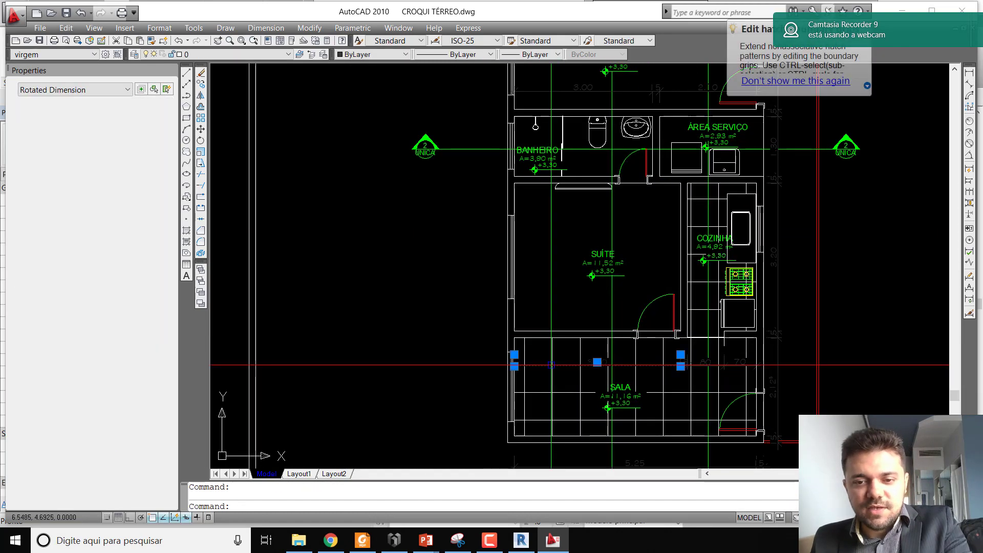
pyautogui.press('Escape')
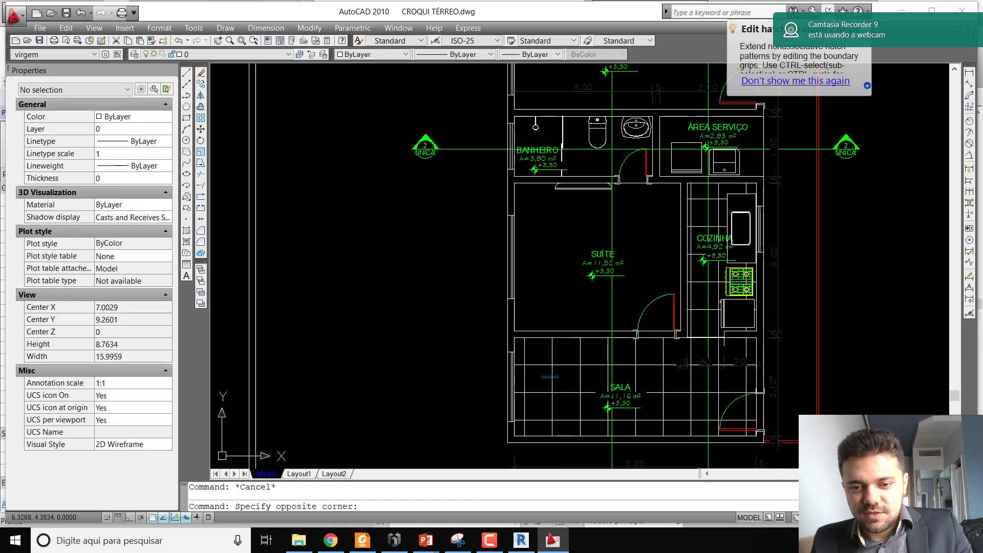
pyautogui.click(550, 377)
pyautogui.press('Delete')
pyautogui.moveTo(580, 279); pyautogui.dragTo(459, 326, button='middle')
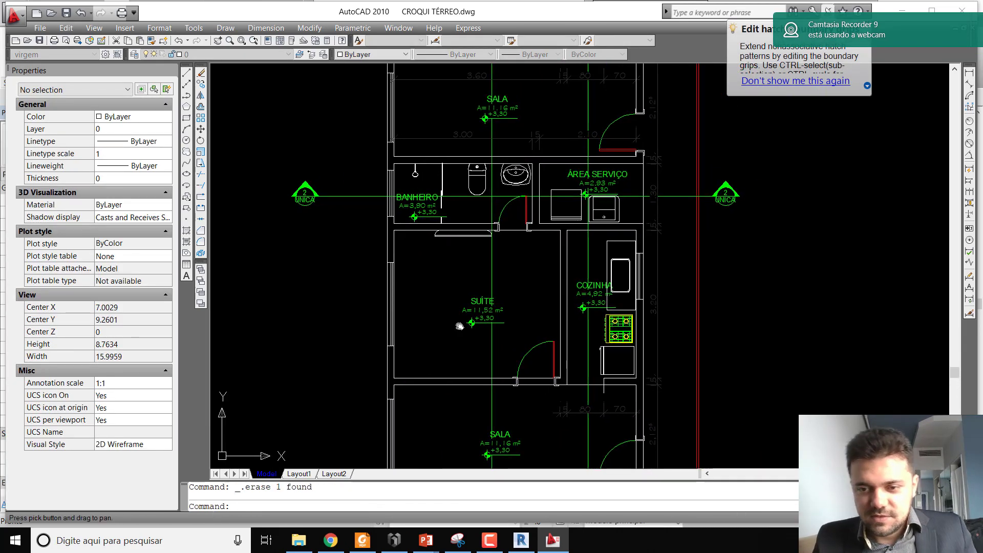
# Try to save the cleaned first floor drawing as CROQUI 1 PAV, replacing the existing file
pyautogui.scroll(-4, 459, 326)
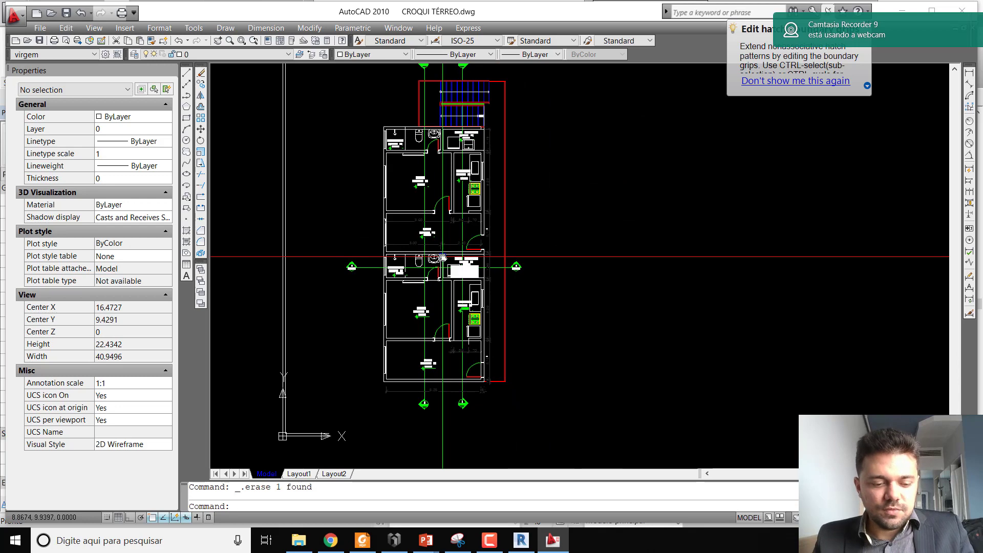
pyautogui.write('z')
pyautogui.press('Return')
pyautogui.write('E')
pyautogui.press('Return')
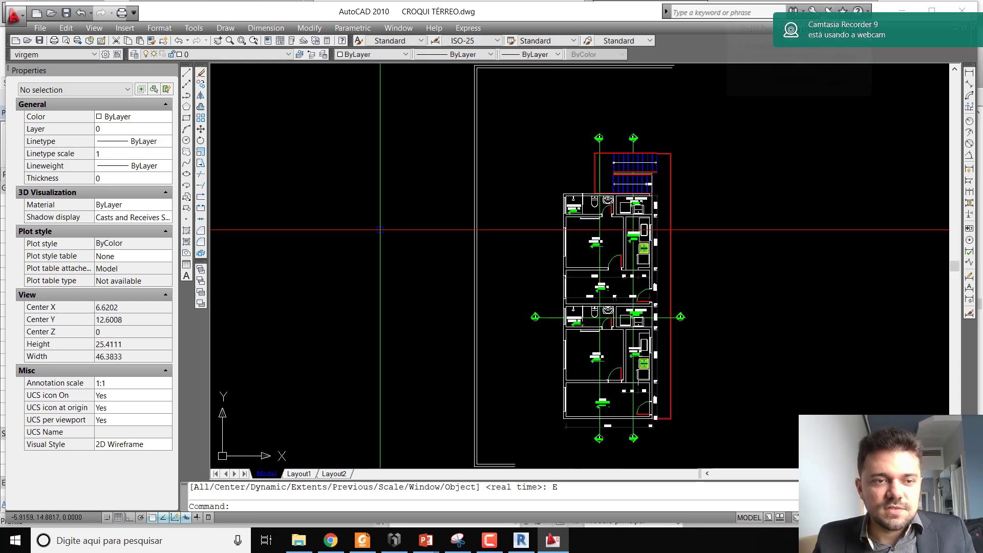
pyautogui.hotkey('ctrl', 'shift', 's')
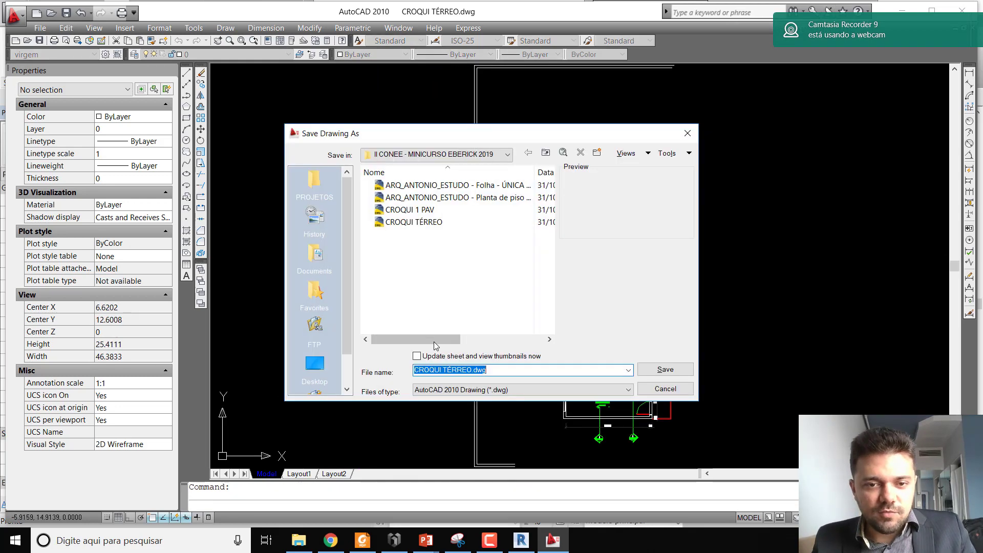
pyautogui.click(417, 210)
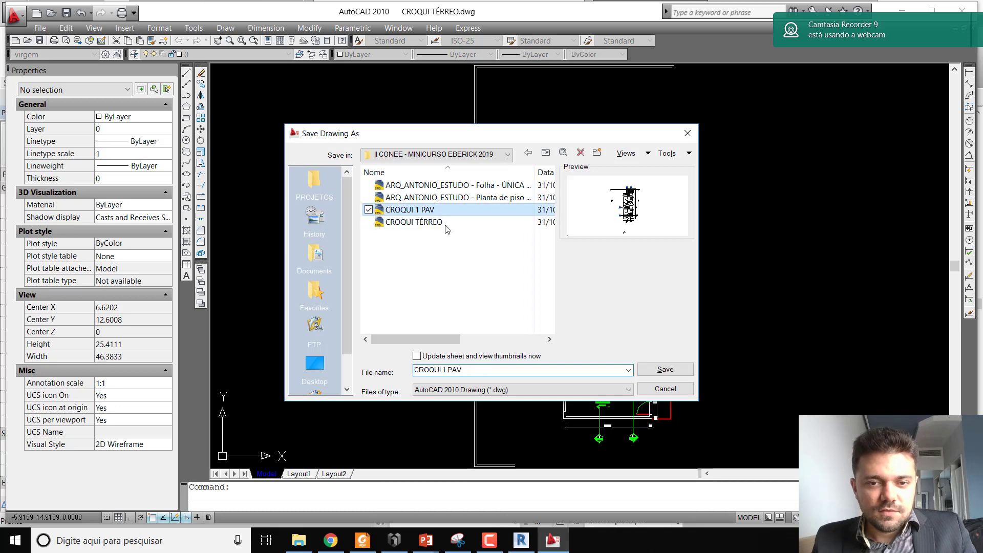
pyautogui.click(644, 369)
pyautogui.click(481, 304)
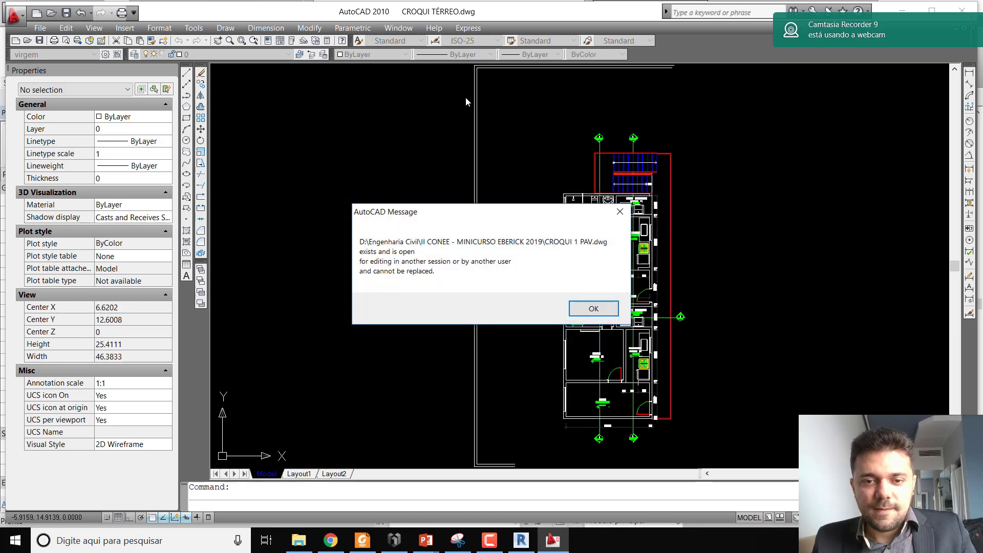
pyautogui.press('Return')
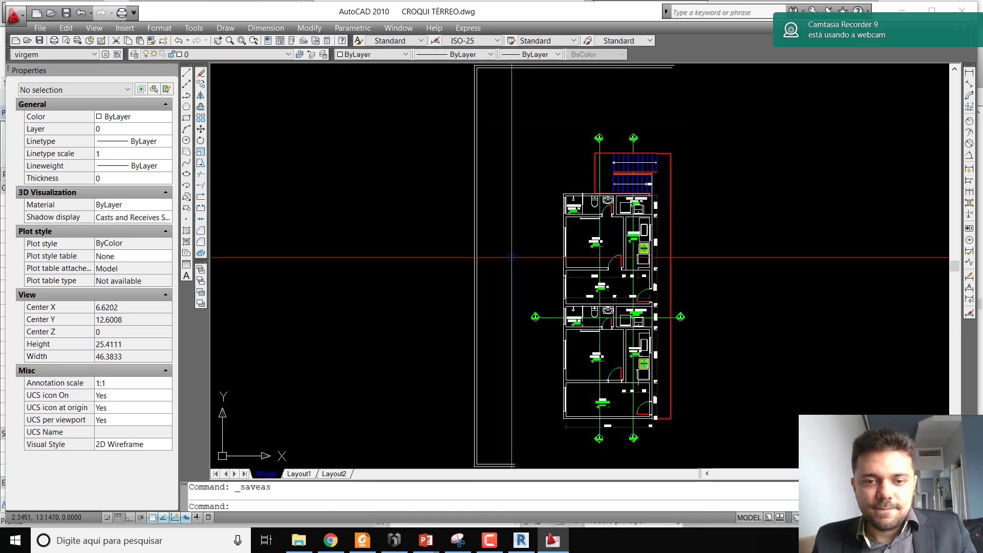
# Switch to the old CROQUI 1 PAV drawing that is still open and close it
pyautogui.click(398, 28)
pyautogui.click(417, 129)
pyautogui.hotkey('ctrl', 'a')
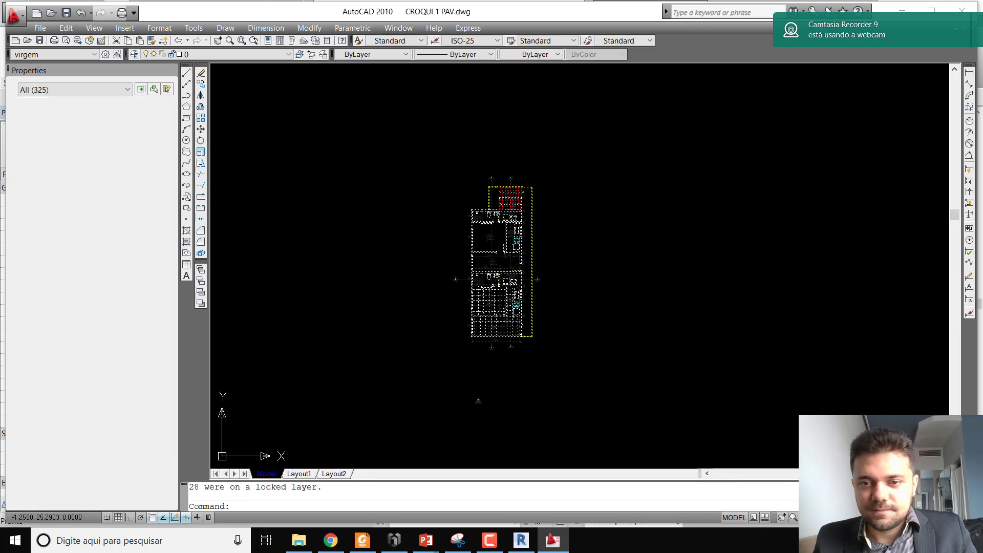
pyautogui.press('Escape')
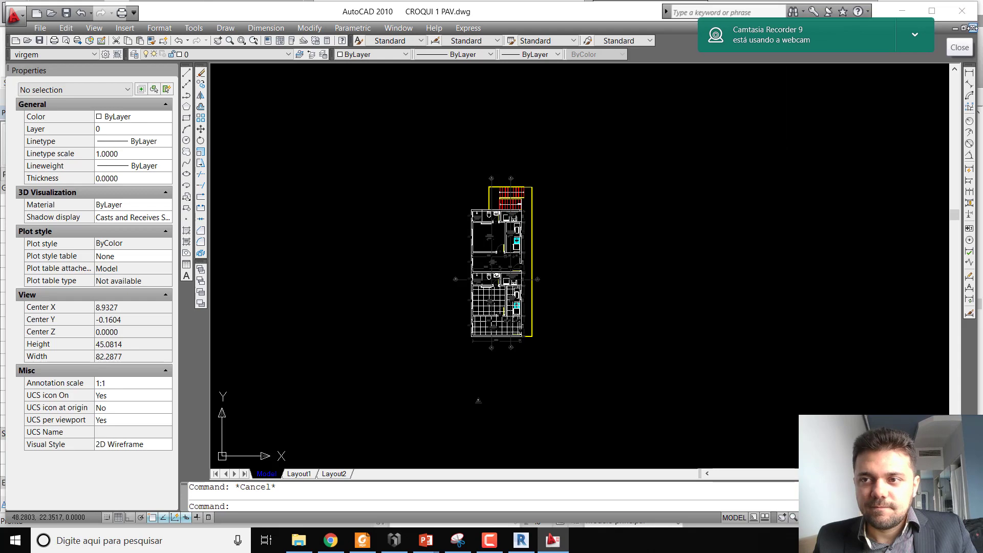
pyautogui.click(972, 27)
pyautogui.click(529, 296)
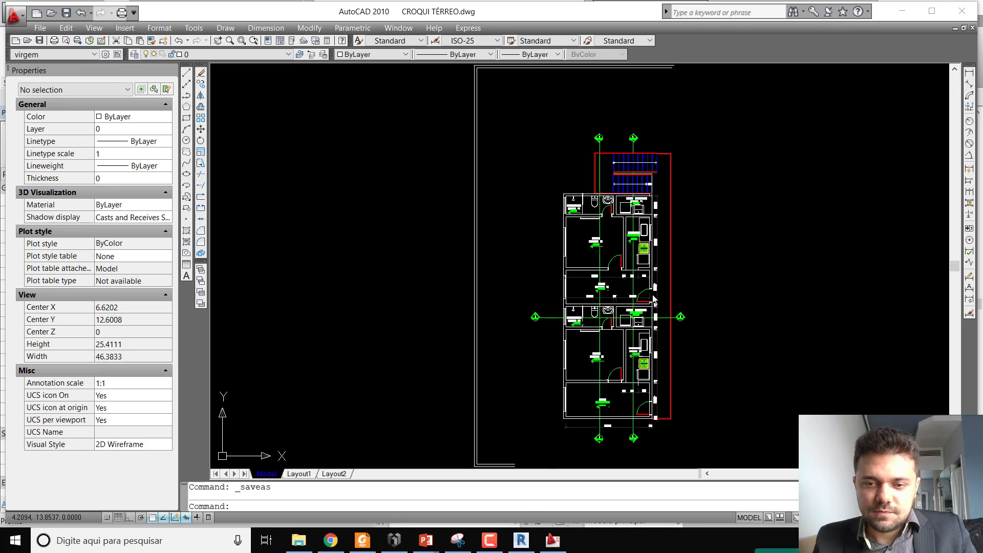
# Save the cleaned first floor drawing as CROQUI 1 PAV in AutoCAD 2010 format, overwriting the existing file
pyautogui.scroll(-2, 416, 256)
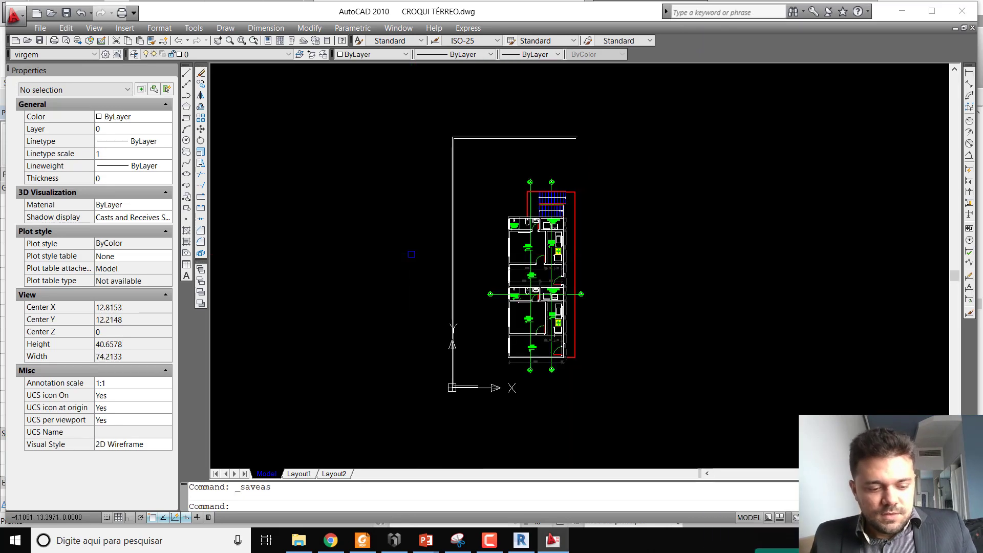
pyautogui.hotkey('ctrl', 'shift', 's')
pyautogui.click(409, 209)
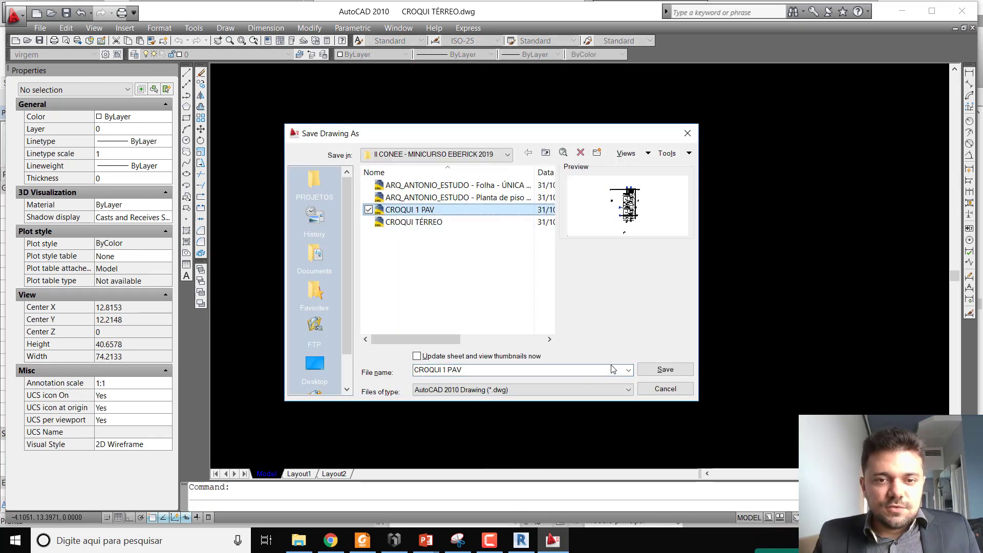
pyautogui.click(653, 377)
pyautogui.click(482, 304)
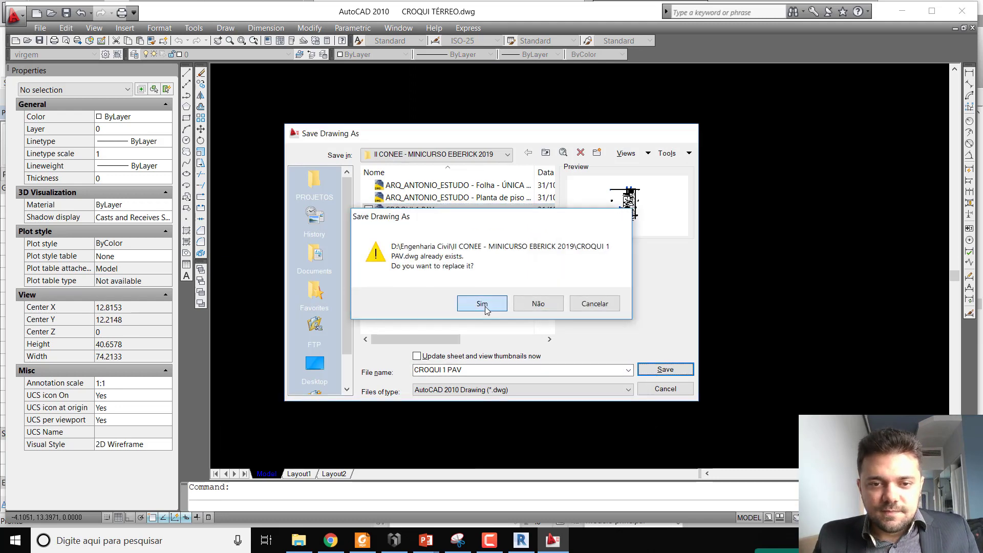
pyautogui.moveTo(421, 220); pyautogui.dragTo(401, 220, button='middle')
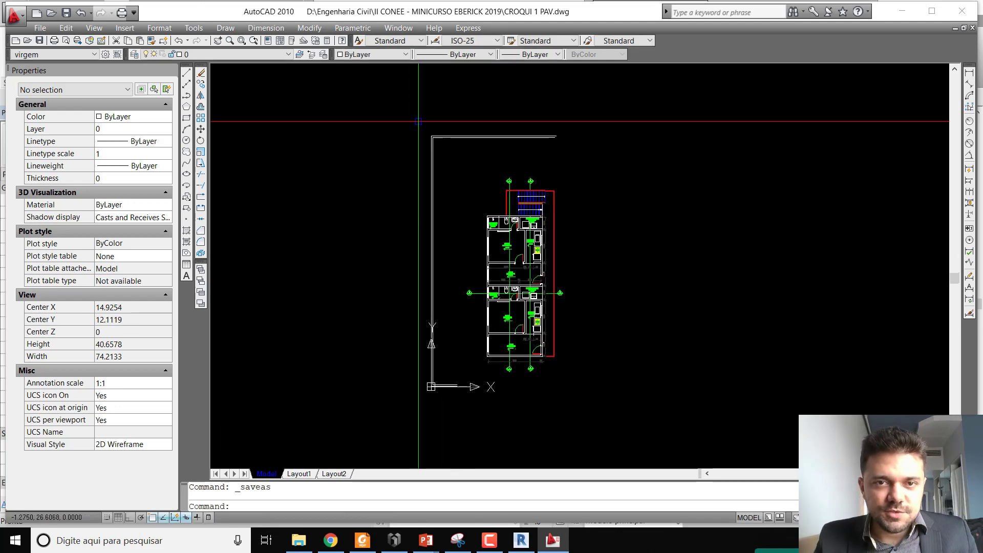
# Switch to the architectural project sheet drawing and copy the complete roof plan to the clipboard
pyautogui.click(398, 28)
pyautogui.click(418, 141)
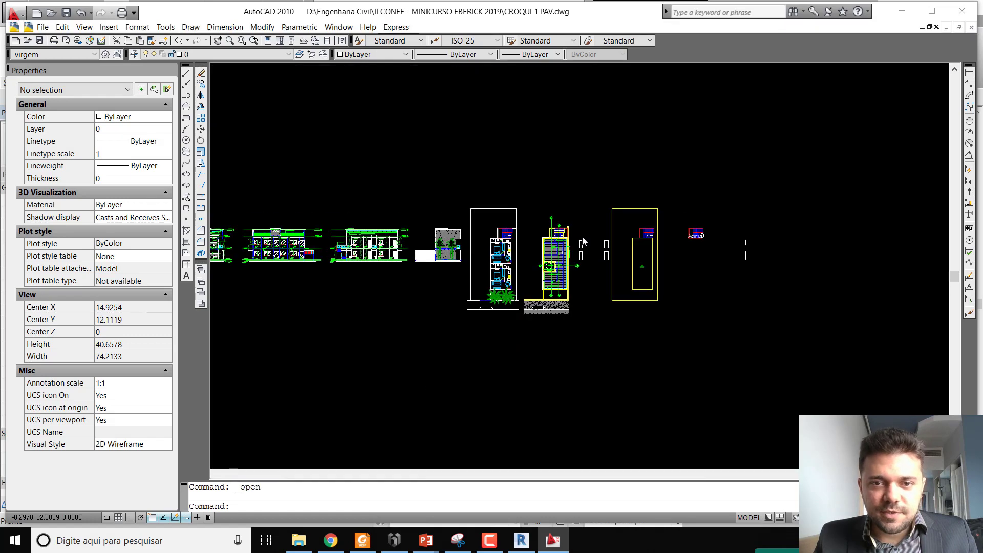
pyautogui.scroll(3, 563, 250)
pyautogui.moveTo(563, 251); pyautogui.dragTo(463, 248, button='middle')
pyautogui.scroll(-2, 462, 248)
pyautogui.click(475, 120)
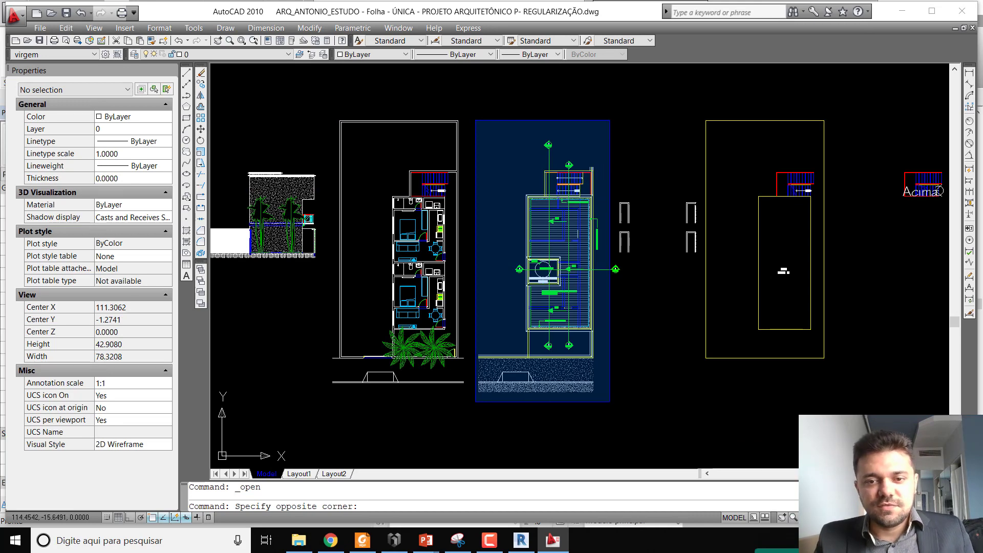
pyautogui.click(609, 402)
pyautogui.scroll(3, 524, 211)
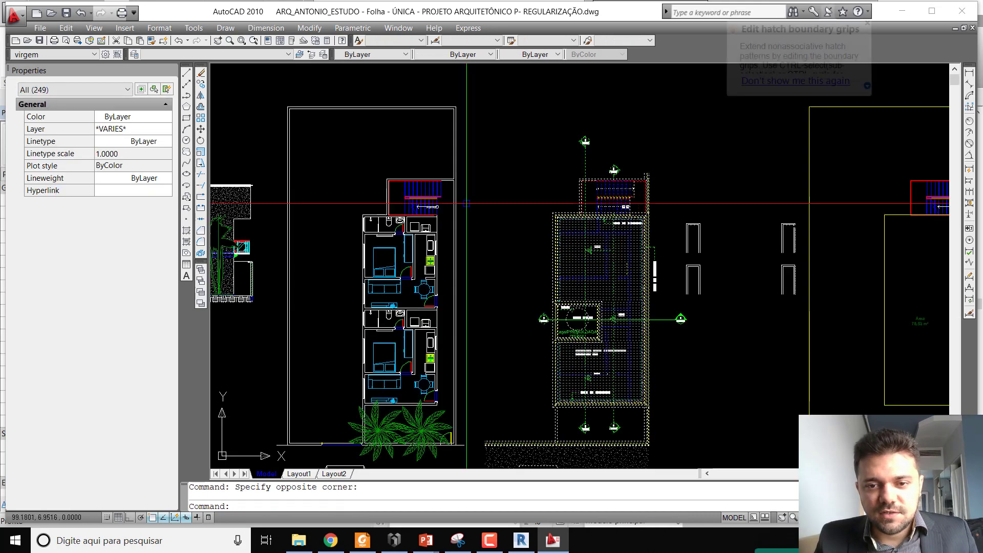
pyautogui.scroll(5, 606, 296)
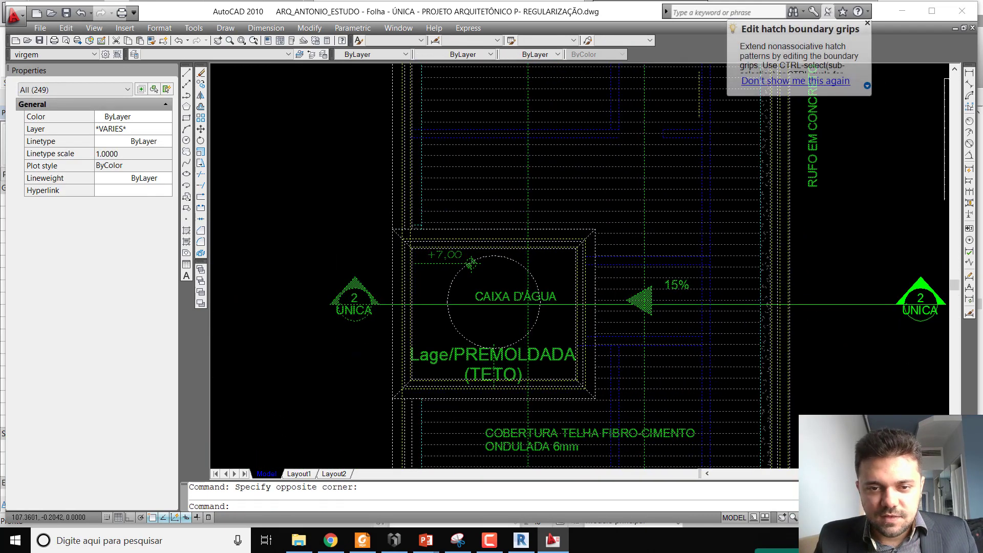
pyautogui.scroll(2, 492, 299)
pyautogui.write('m')
pyautogui.press('Return')
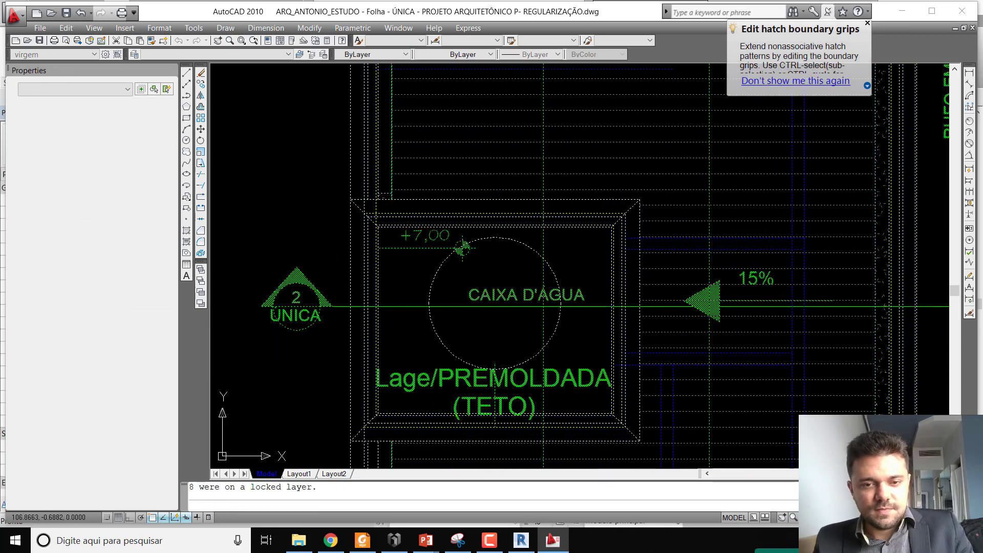
pyautogui.press('Escape')
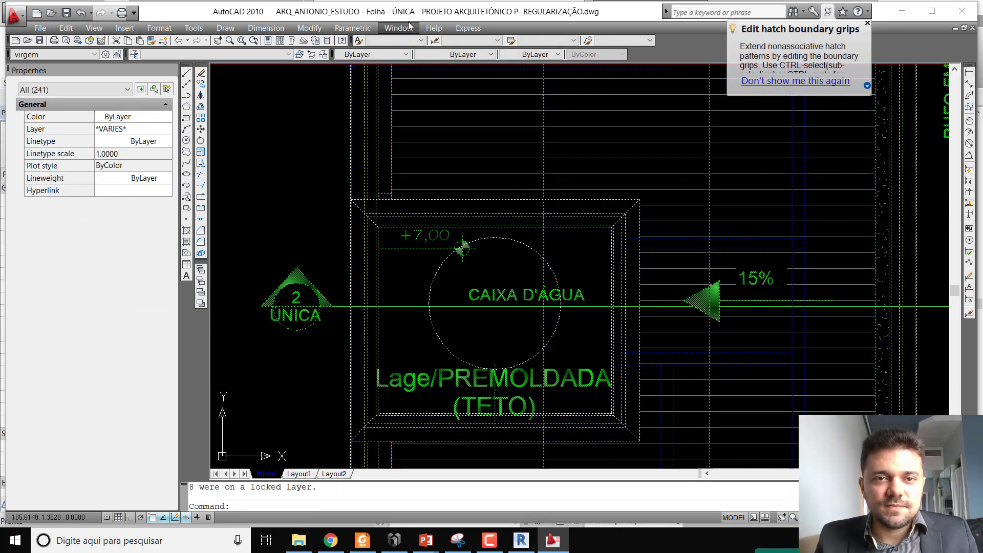
# Switch back to the CROQUI 1 PAV drawing and paste the roof plan beside the first floor plan, to its right
pyautogui.click(398, 28)
pyautogui.click(432, 152)
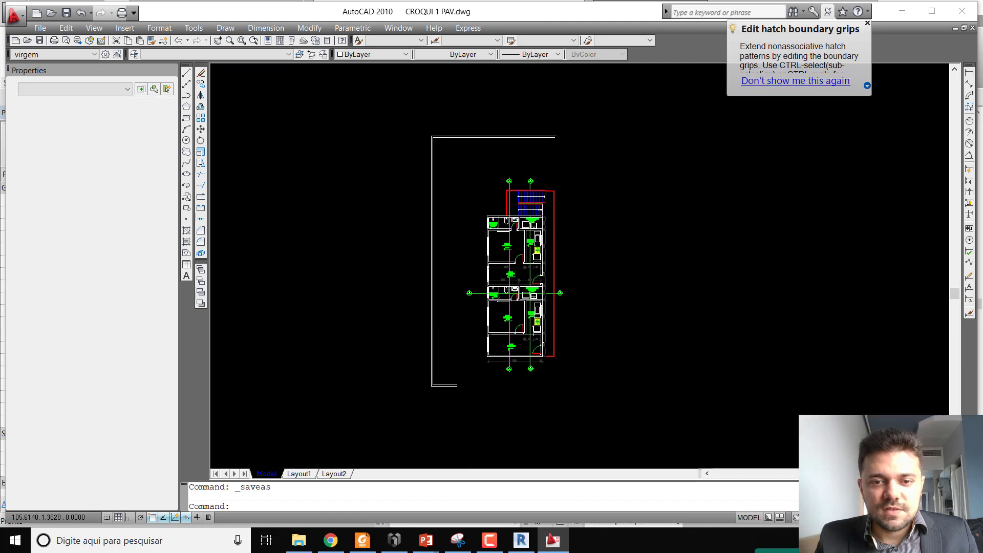
pyautogui.hotkey('ctrl', 'v')
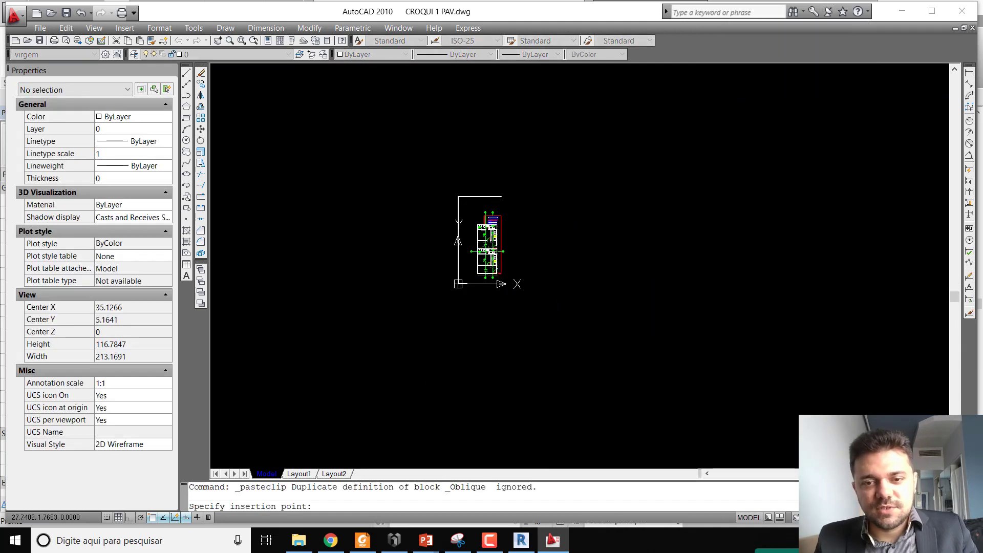
pyautogui.click(543, 313)
pyautogui.scroll(6, 443, 176)
pyautogui.press('Escape')
pyautogui.click(451, 173)
pyautogui.scroll(-5, 454, 173)
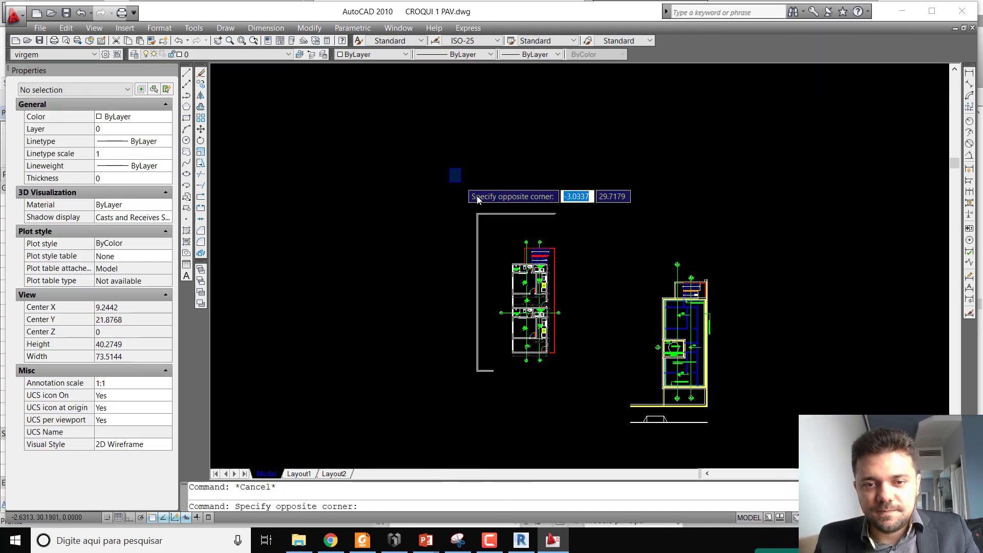
pyautogui.press('Escape')
# Copy the first floor's boundary walls onto the roof plan, matching the building's upper-left outer wall corner in both plans
pyautogui.click(483, 171)
pyautogui.click(466, 299)
pyautogui.write('c')
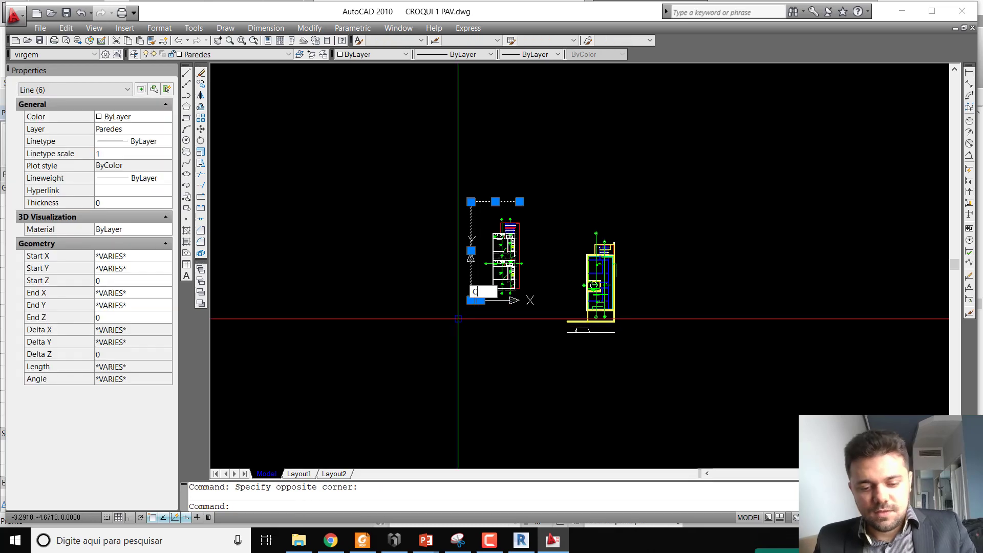
pyautogui.write('o')
pyautogui.press('Return')
pyautogui.scroll(5, 506, 232)
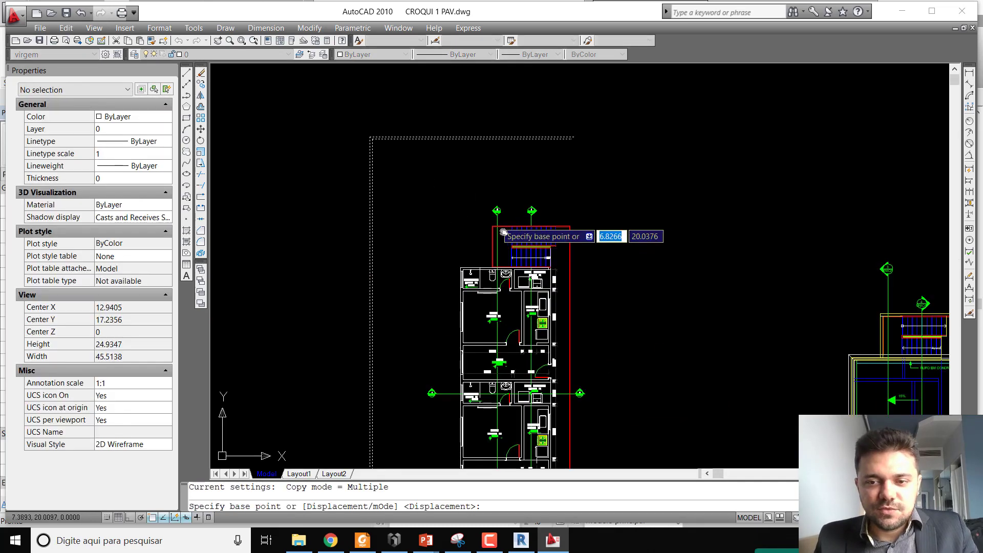
pyautogui.scroll(3, 386, 249)
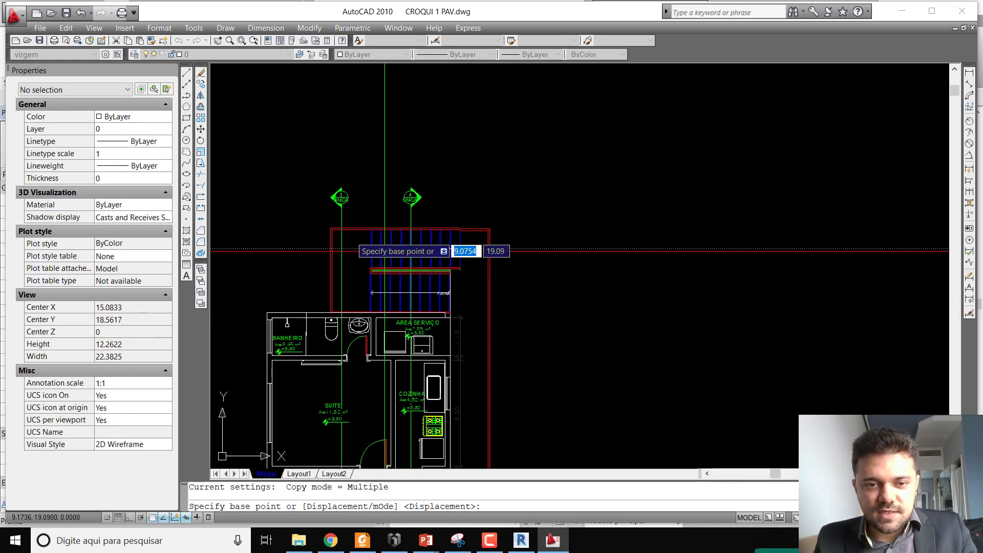
pyautogui.click(309, 224)
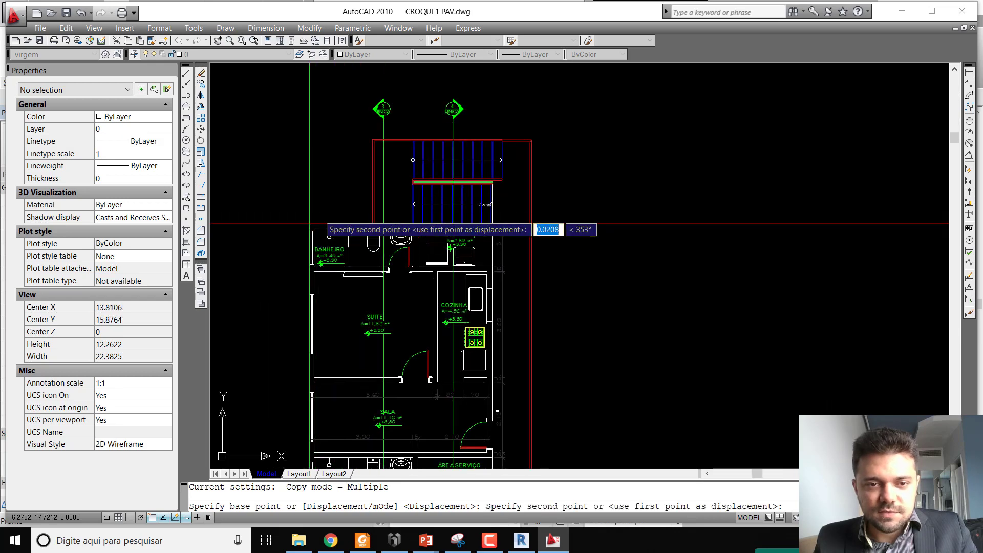
pyautogui.scroll(-4, 317, 215)
pyautogui.scroll(11, 697, 300)
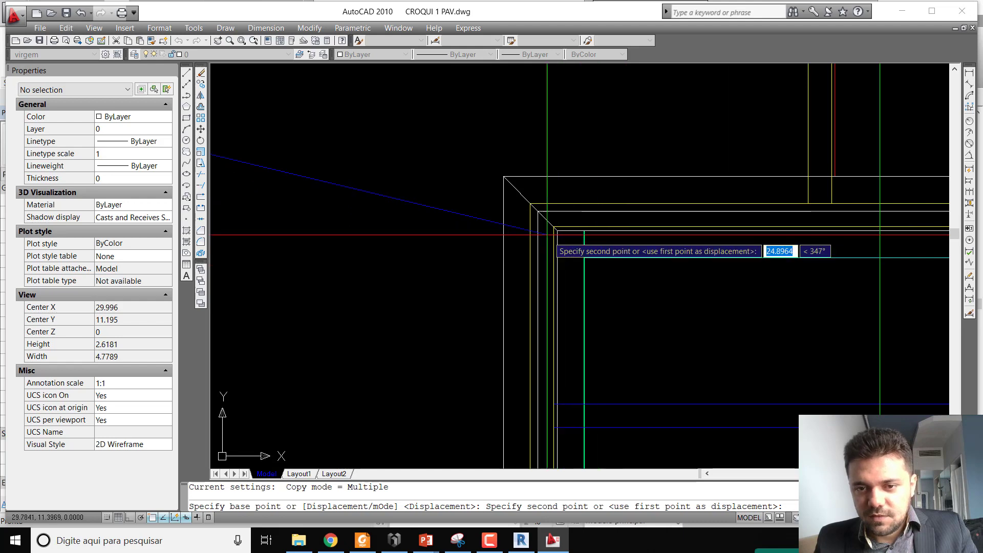
pyautogui.click(537, 211)
pyautogui.scroll(-10, 538, 210)
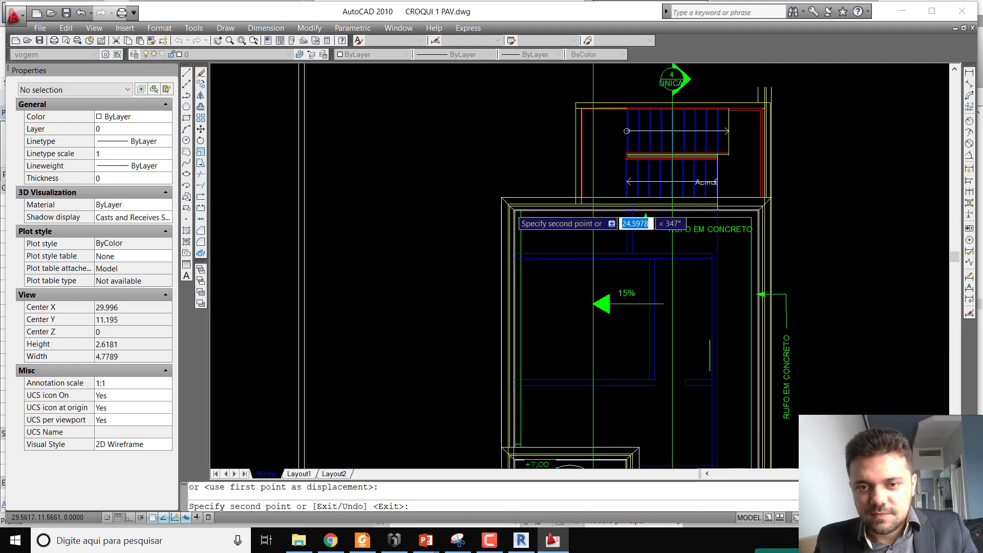
pyautogui.press('Escape')
# Delete the entire first floor plan at the origin, keeping only the roof plan with its copied boundary walls
pyautogui.click(409, 136)
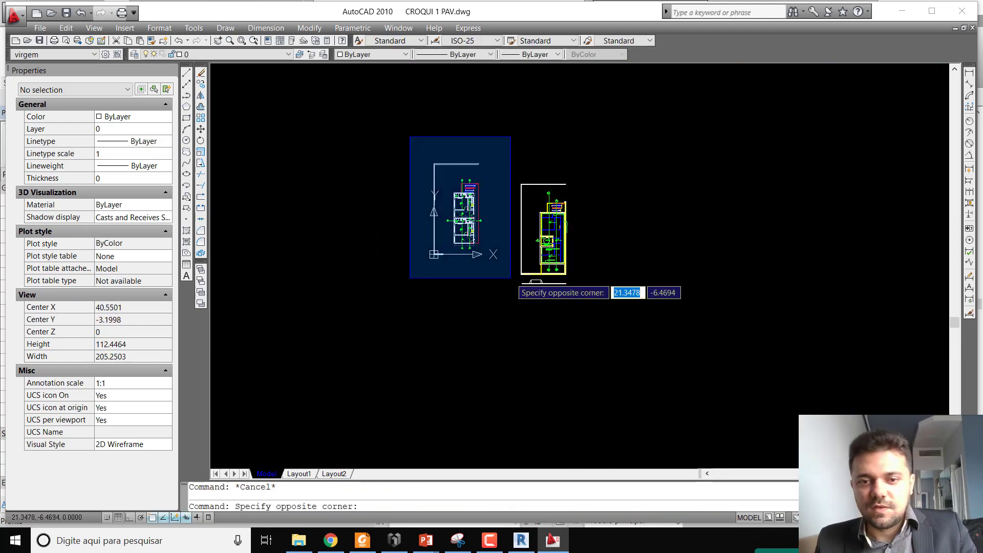
pyautogui.click(508, 279)
pyautogui.press('Delete')
# Draw a reference line from the origin 0,0 to the lower-left outer corner of the roof plan's boundary wall
pyautogui.write('L')
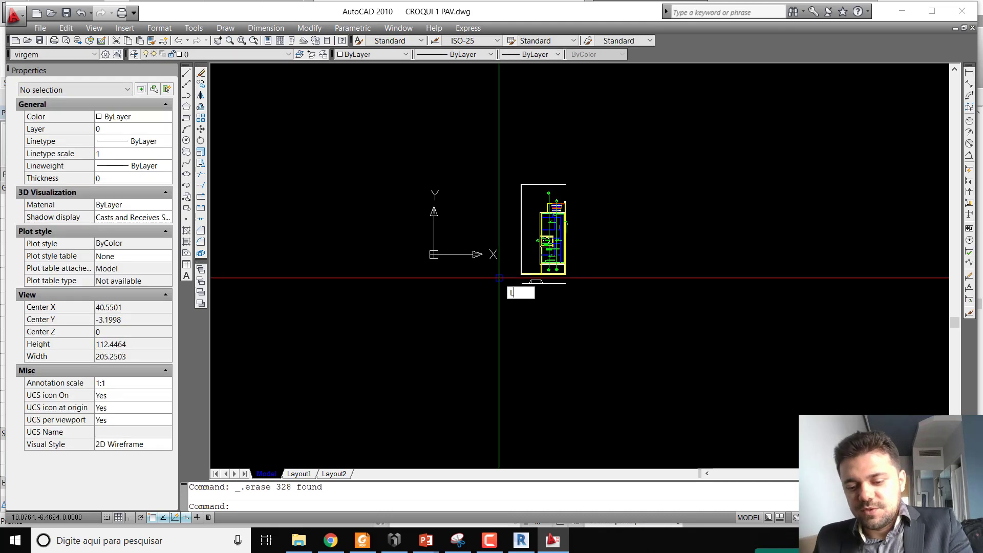
pyautogui.press('Return')
pyautogui.write('0')
pyautogui.press('Tab')
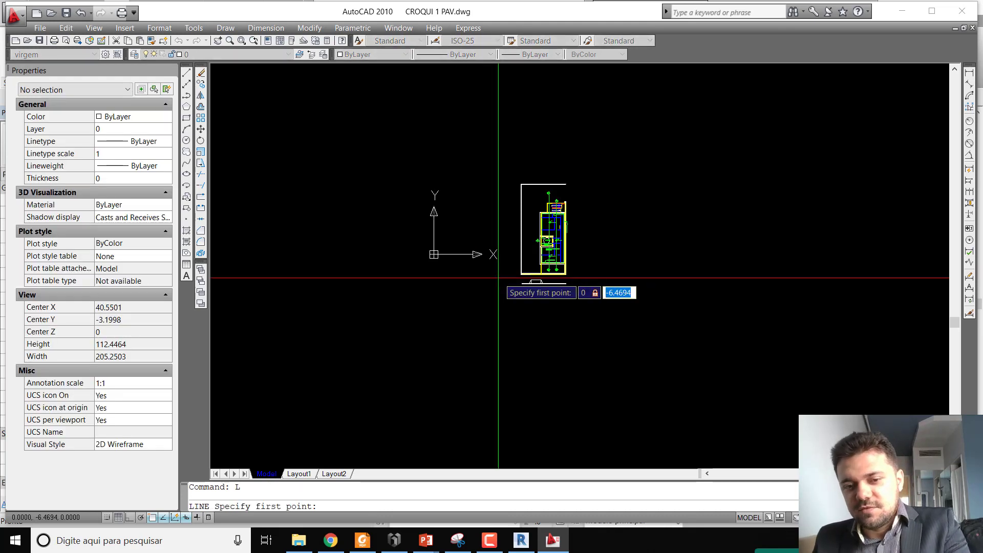
pyautogui.write('0')
pyautogui.press('Return')
pyautogui.scroll(5, 504, 274)
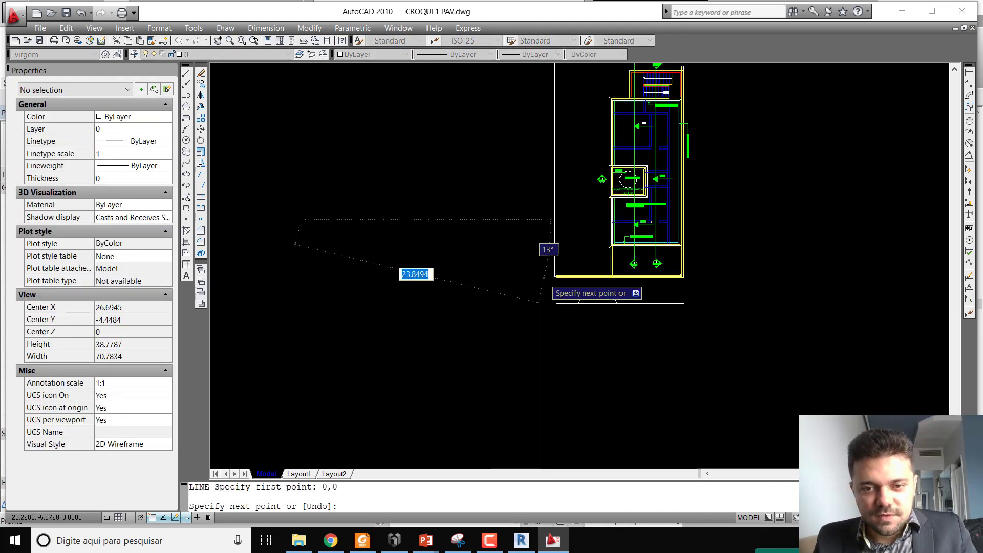
pyautogui.press('Escape')
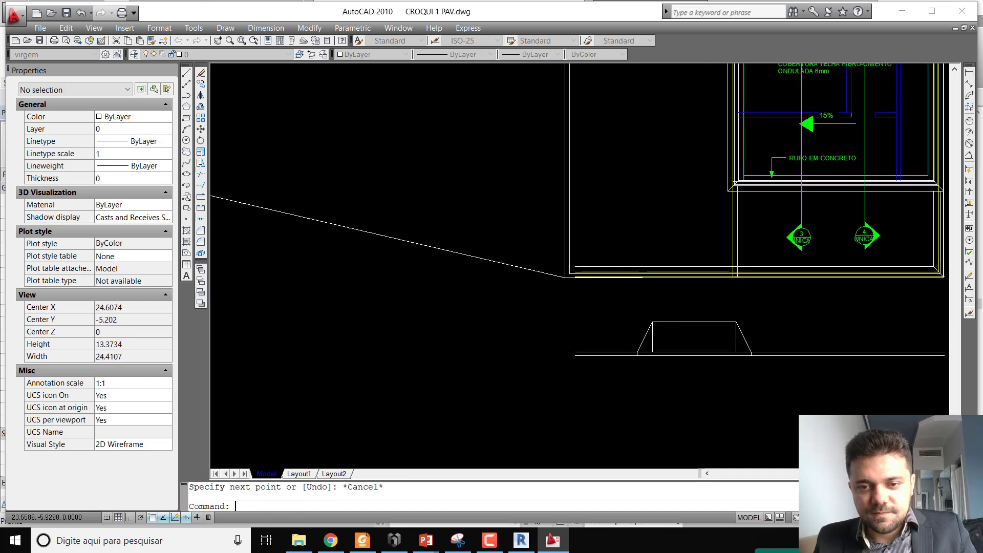
# Move the complete roof plan from the lower-left outer corner of its boundary wall to the origin end of the reference line
pyautogui.scroll(-3, 566, 278)
pyautogui.scroll(-4, 505, 259)
pyautogui.click(462, 138)
pyautogui.click(735, 309)
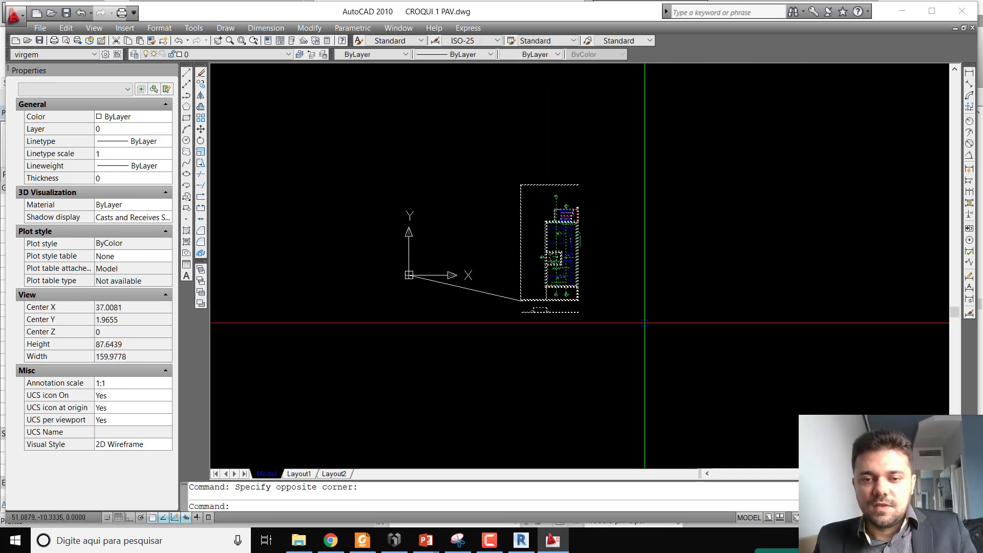
pyautogui.write('m')
pyautogui.press('Return')
pyautogui.scroll(3, 516, 307)
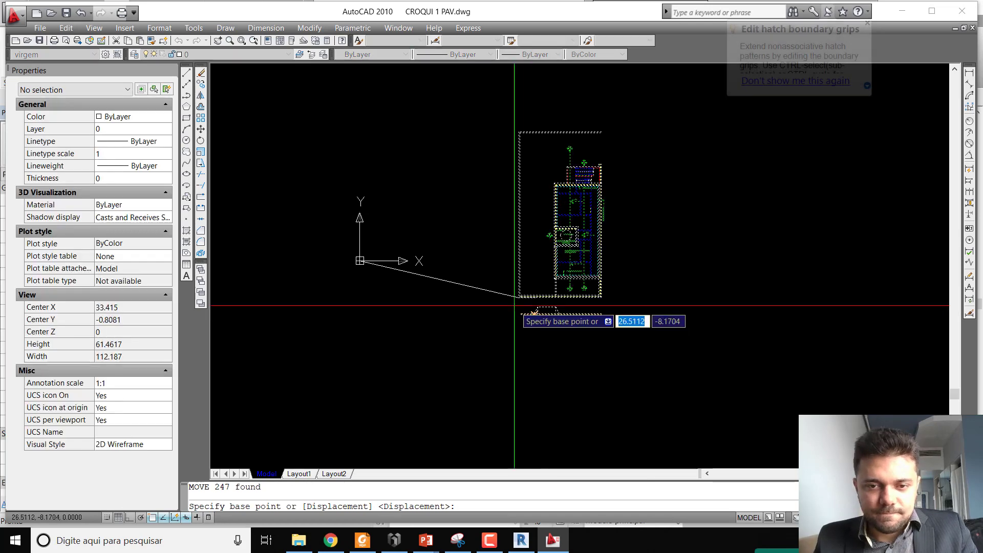
pyautogui.click(520, 294)
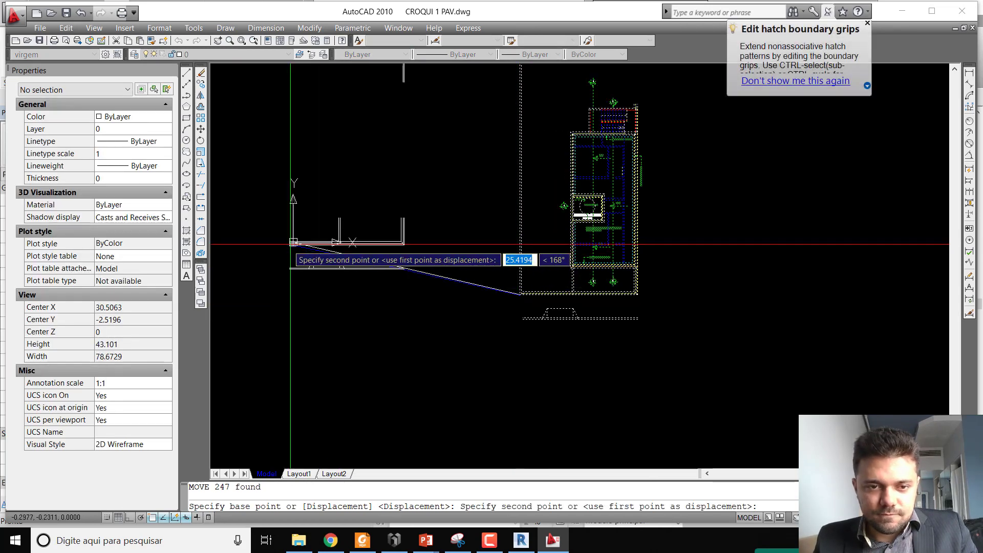
pyautogui.click(296, 242)
# Delete the diagonal reference line and fit the whole roof plan in the view
pyautogui.click(463, 280)
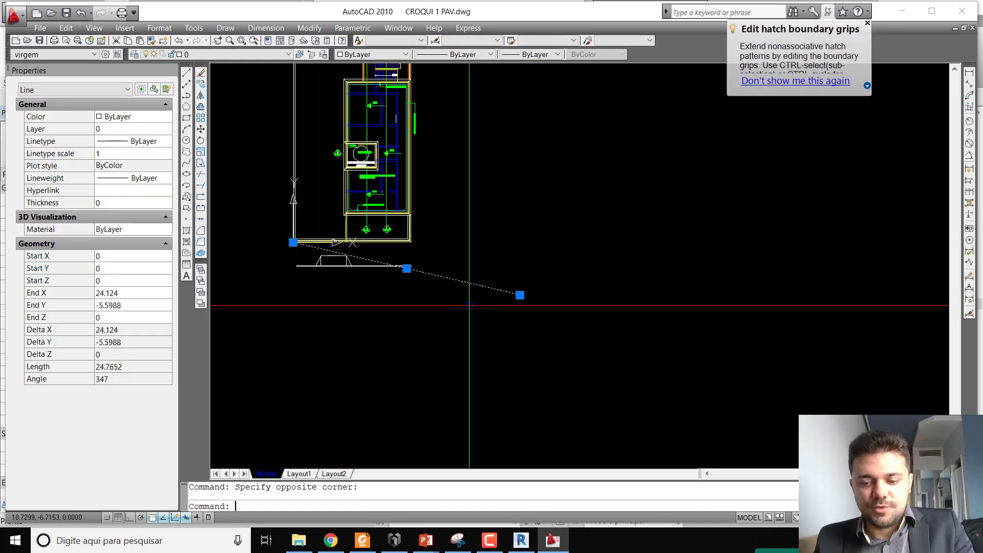
pyautogui.press('Delete')
pyautogui.write('z')
pyautogui.press('Return')
pyautogui.write('e')
pyautogui.press('Return')
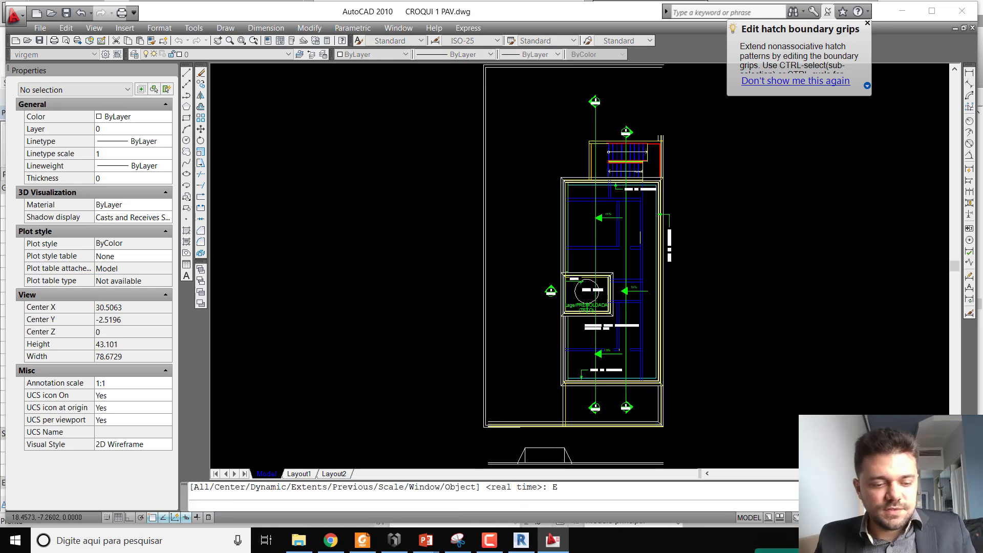
# Save the drawing under the new name CROQUI COBERTURA in AutoCAD 2010 format in the II CONEE - MINICURSO EBERICK 2019 folder
pyautogui.hotkey('ctrl', 'shift', 's')
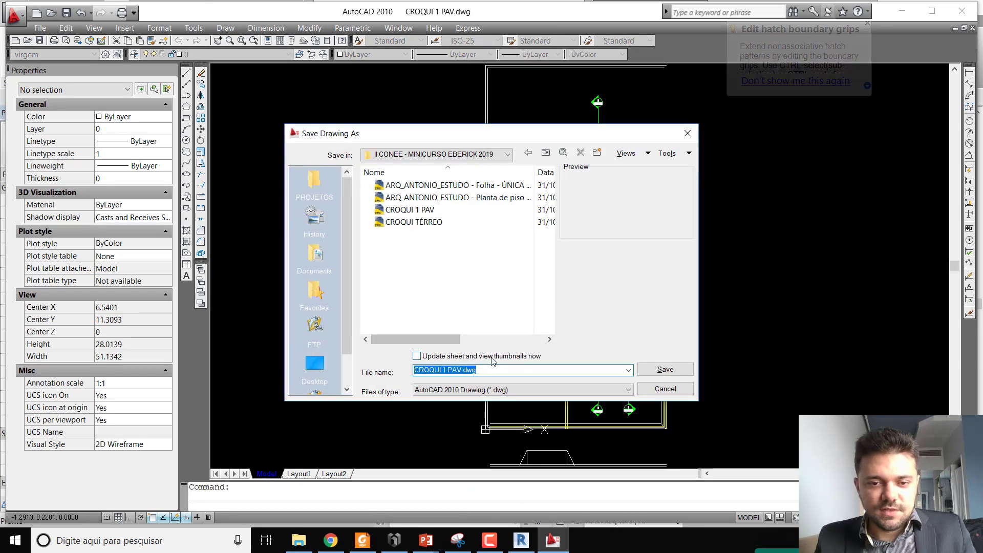
pyautogui.click(481, 370)
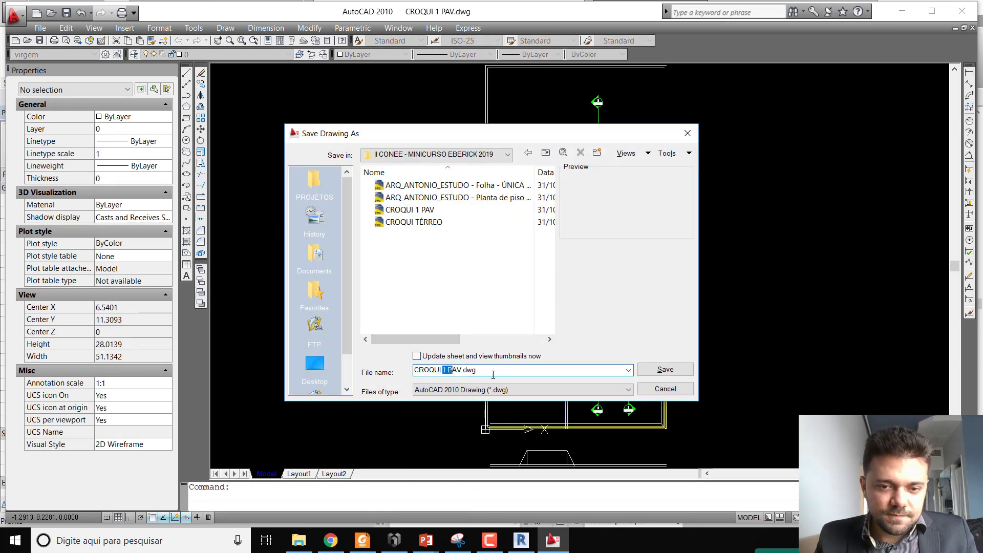
pyautogui.write('COBERTUR')
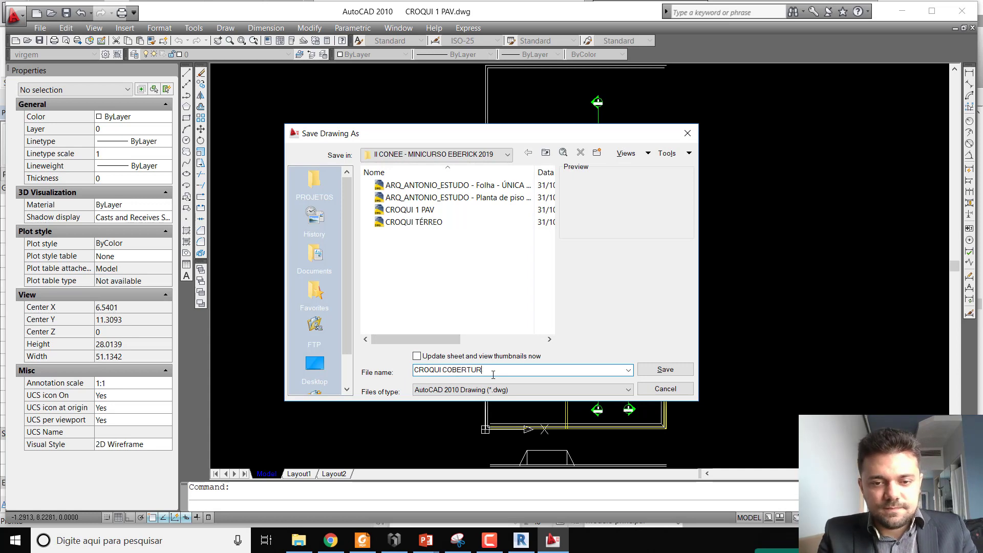
pyautogui.click(665, 370)
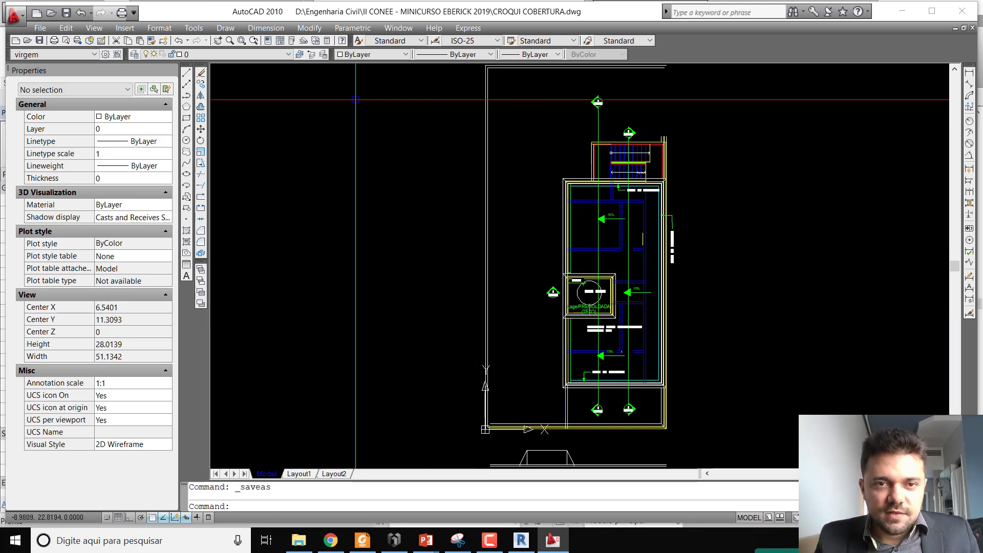
# Switch to the architectural project sheet drawing, clear the selection and examine the floor levels in the longitudinal section
pyautogui.click(398, 28)
pyautogui.click(453, 139)
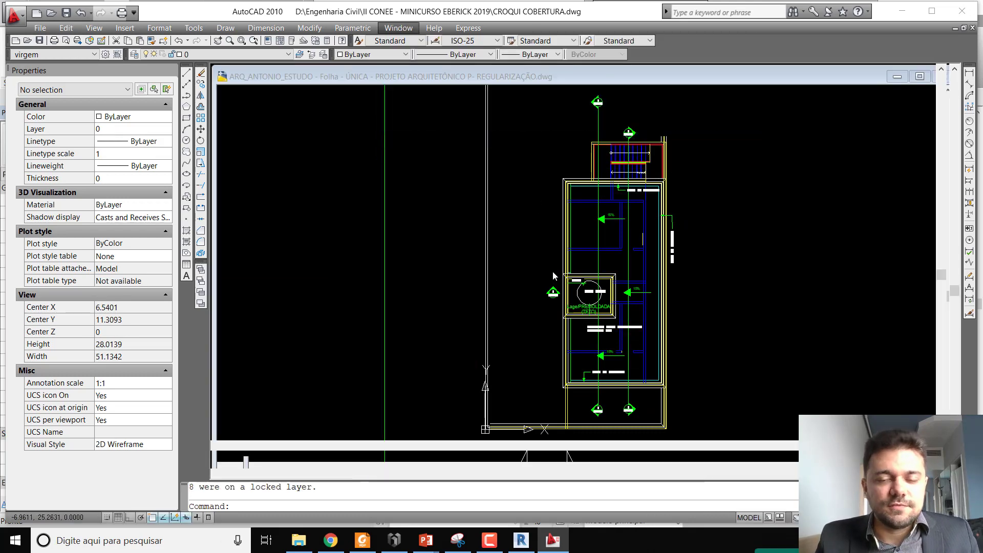
pyautogui.scroll(-6, 462, 248)
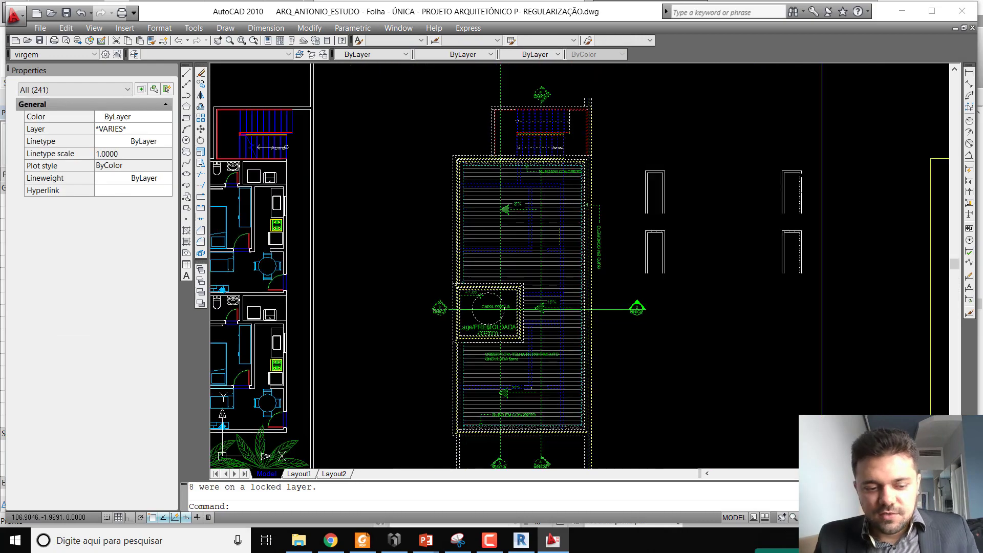
pyautogui.press('Escape')
pyautogui.scroll(-8, 611, 267)
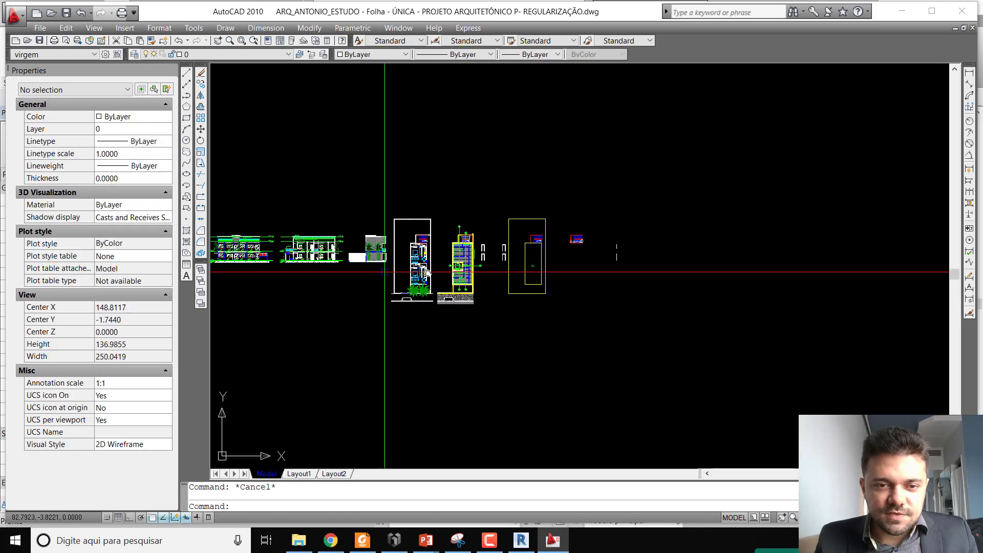
pyautogui.scroll(3, 358, 251)
pyautogui.scroll(10, 328, 280)
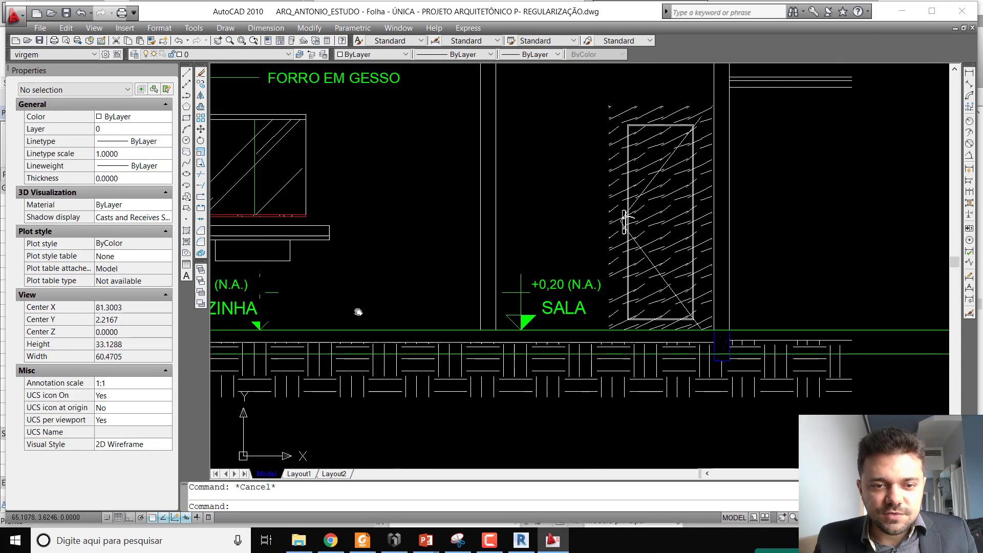
pyautogui.scroll(3, 535, 159)
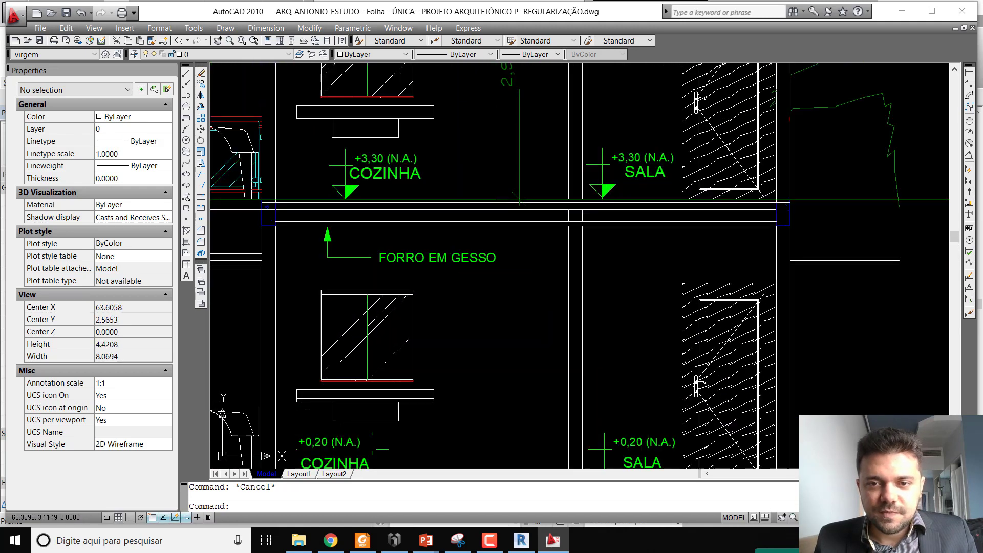
pyautogui.scroll(-4, 528, 233)
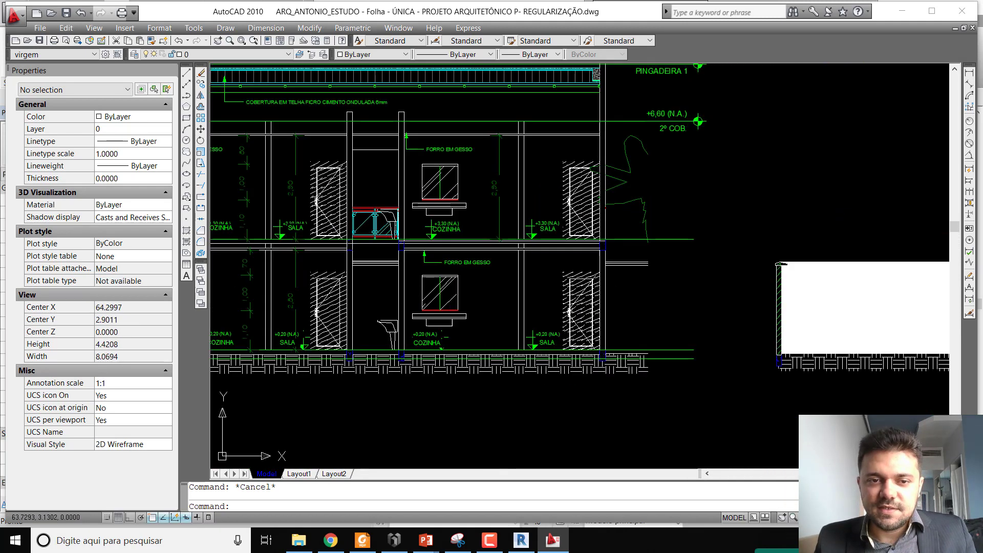
pyautogui.scroll(-5, 596, 279)
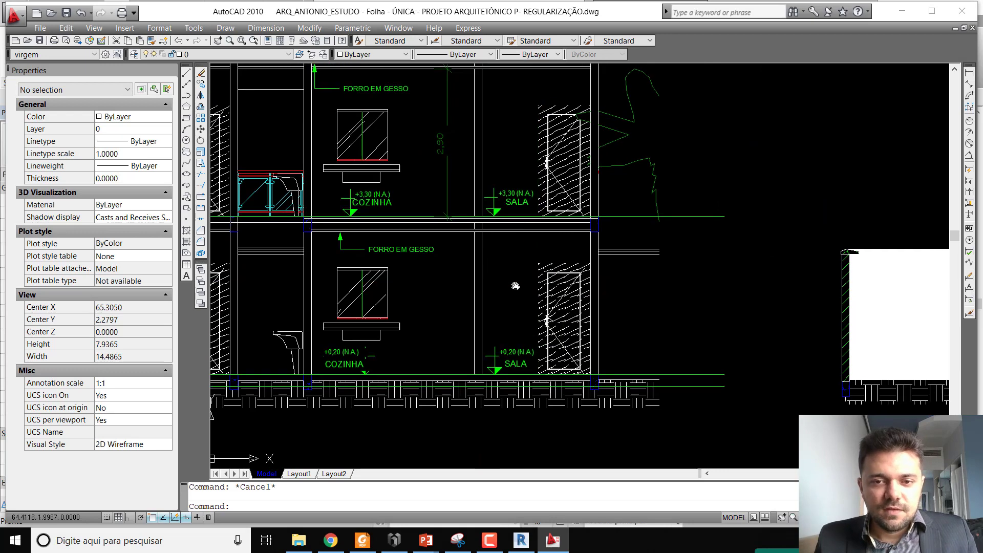
# Examine the storey and roof level marks in the cross section through the bathrooms and service areas
pyautogui.moveTo(487, 281); pyautogui.dragTo(602, 259, button='middle')
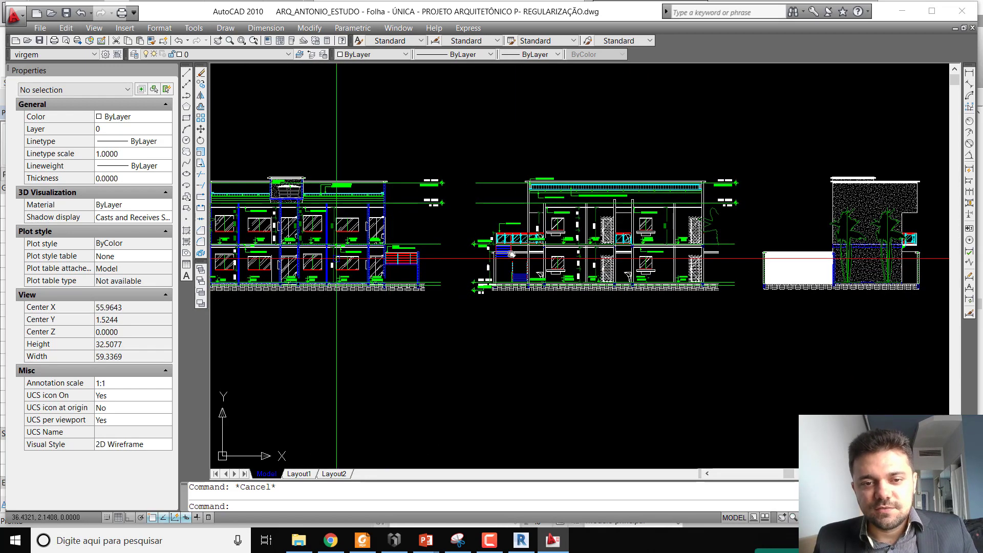
pyautogui.moveTo(337, 272); pyautogui.dragTo(535, 259, button='middle')
pyautogui.moveTo(410, 256); pyautogui.dragTo(583, 244, button='middle')
pyautogui.scroll(6, 489, 178)
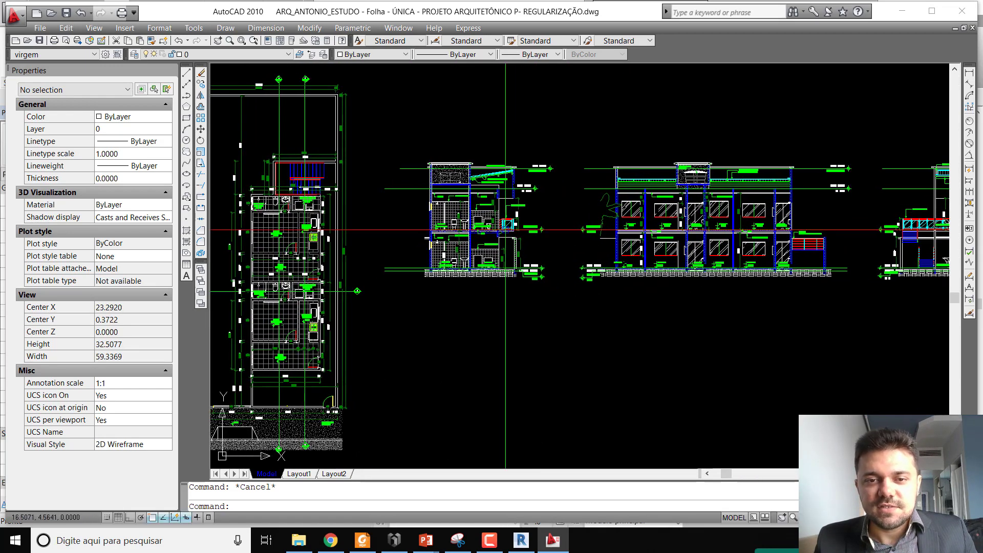
pyautogui.moveTo(489, 178)
pyautogui.mouseDown(button='middle')
pyautogui.moveTo(509, 266)
pyautogui.moveTo(519, 210)
pyautogui.moveTo(536, 192)
pyautogui.mouseUp(button='middle')
pyautogui.scroll(-3, 428, 142)
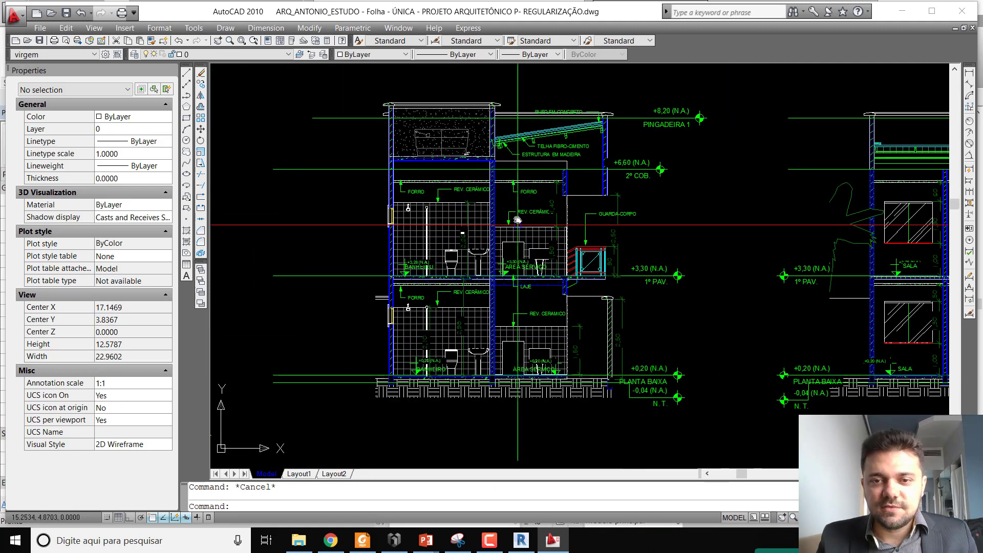
pyautogui.scroll(2, 495, 136)
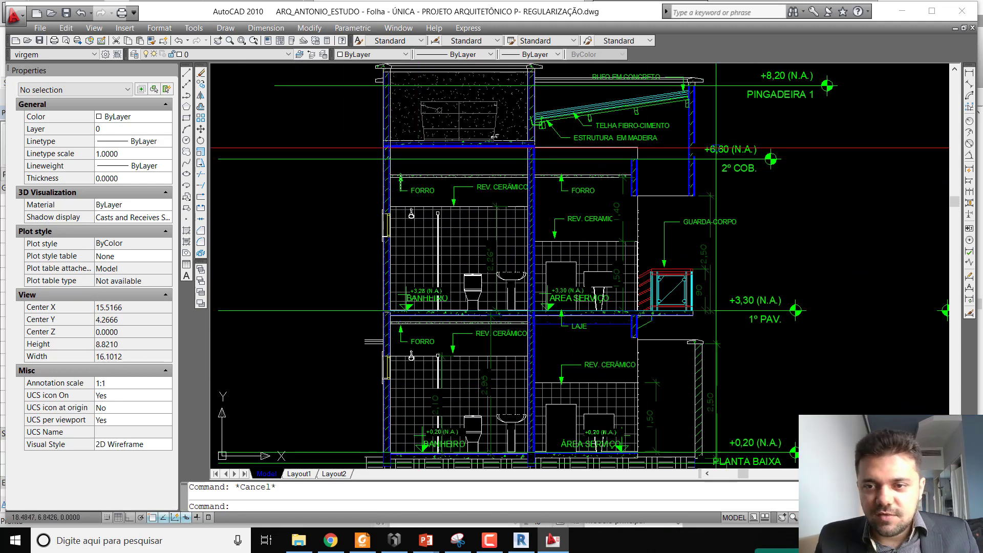
pyautogui.scroll(-4, 491, 181)
pyautogui.scroll(-5, 657, 170)
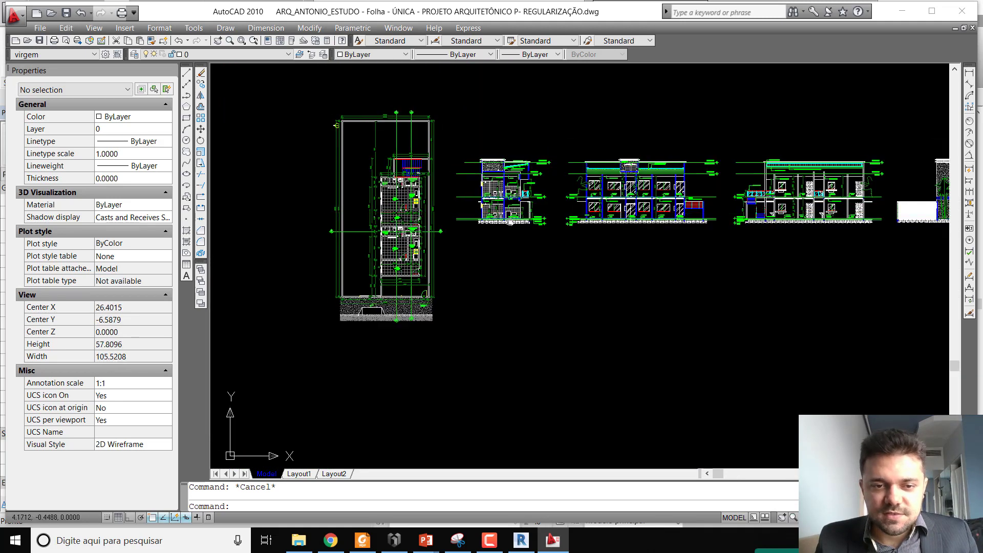
# Switch to AltoQi Eberick 2019, close its start-up information screen and start a new project
pyautogui.click(394, 540)
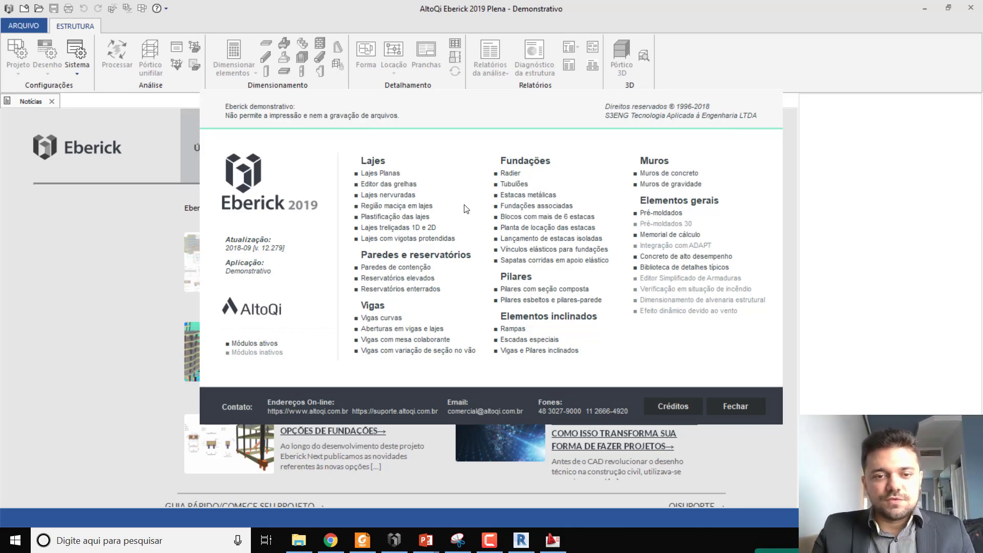
pyautogui.click(726, 404)
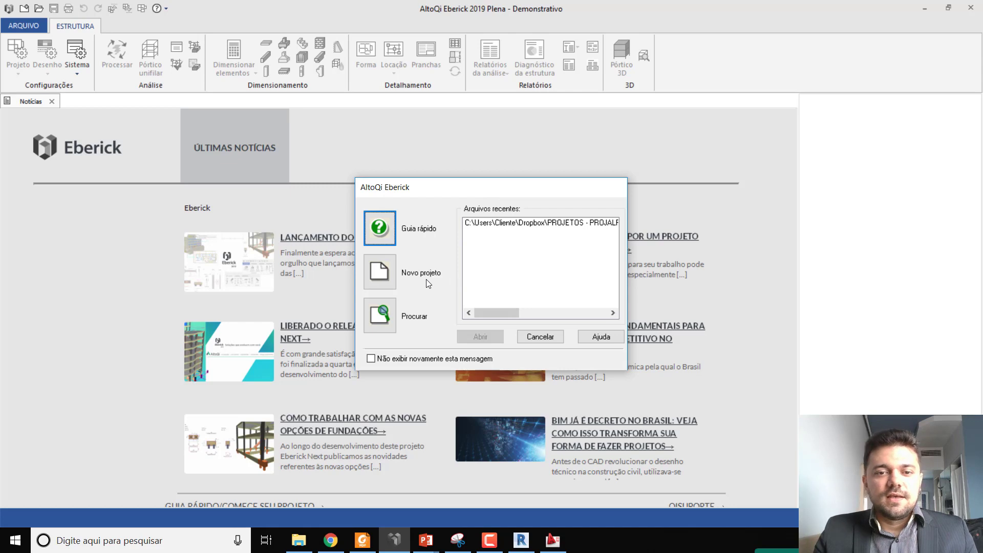
pyautogui.click(388, 278)
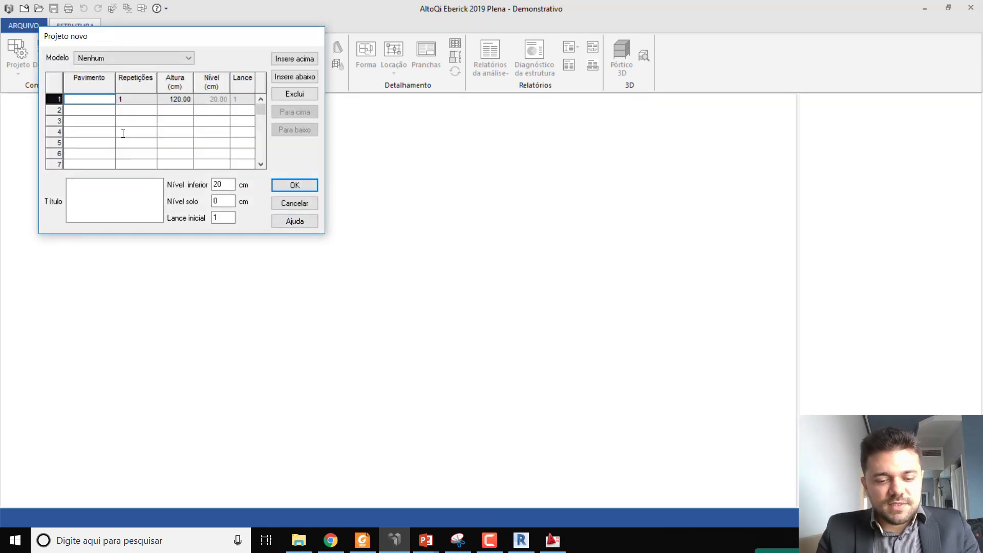
# Name the new project's first storey TÉRREO and set its height to 150 cm
pyautogui.write('TP')
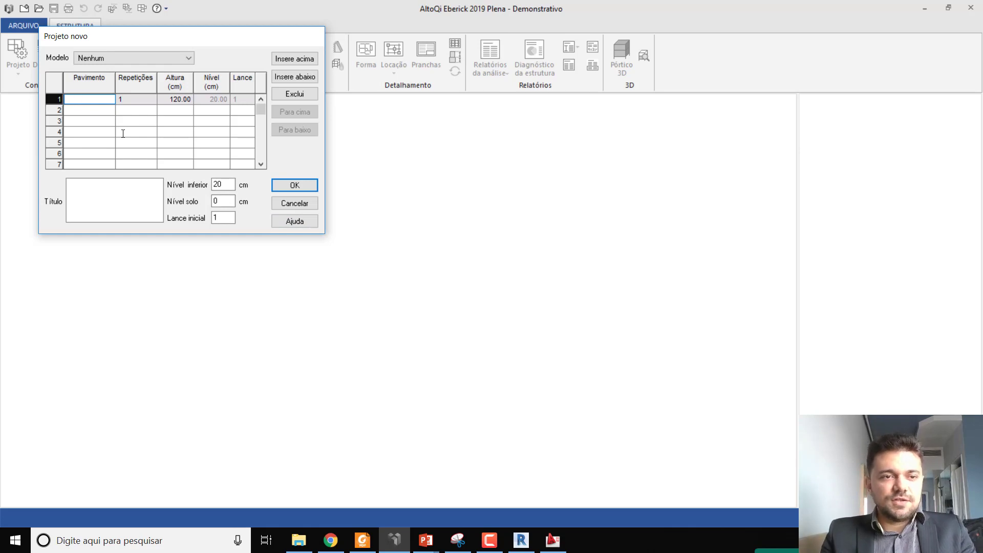
pyautogui.write('TÉRREO')
pyautogui.press('Tab')
pyautogui.press('Tab')
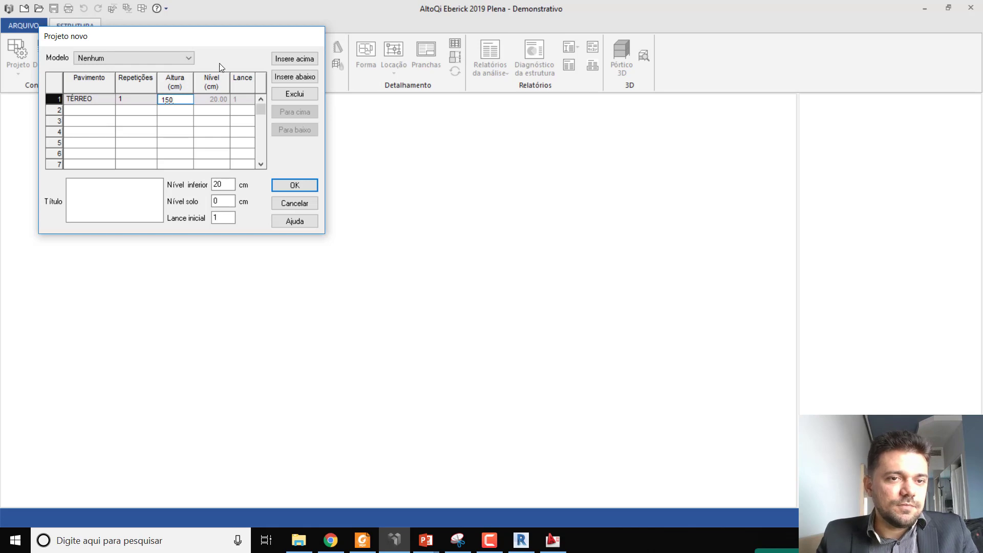
pyautogui.click(108, 98)
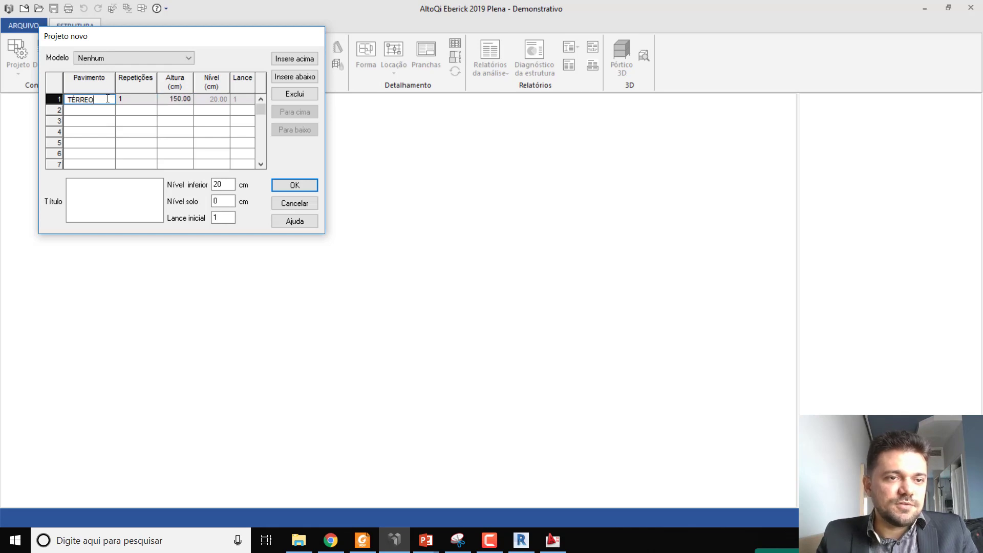
# Insert a storey named 1º PAV above TÉRREO and set its height to 320 cm
pyautogui.click(283, 60)
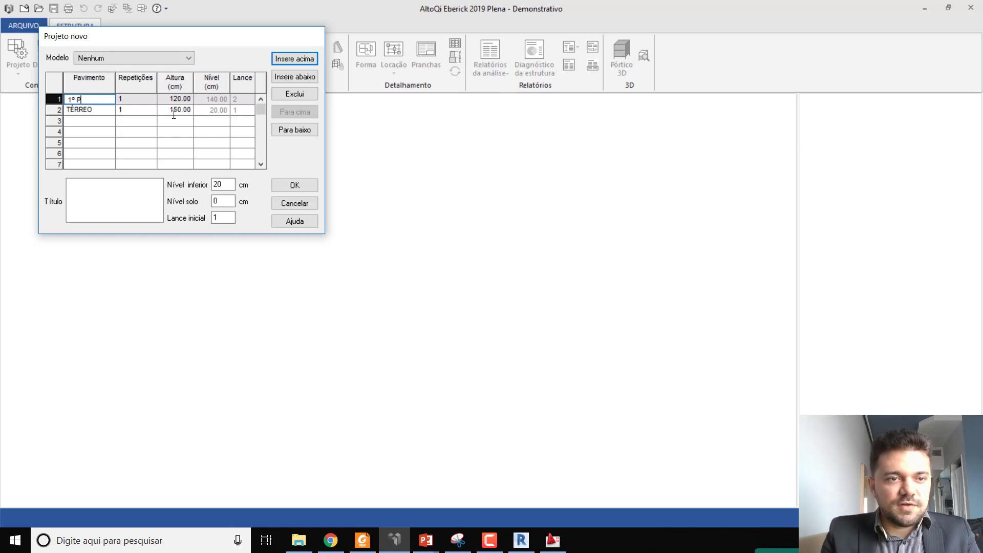
pyautogui.write('1º PAV')
pyautogui.press('Tab')
pyautogui.press('Tab')
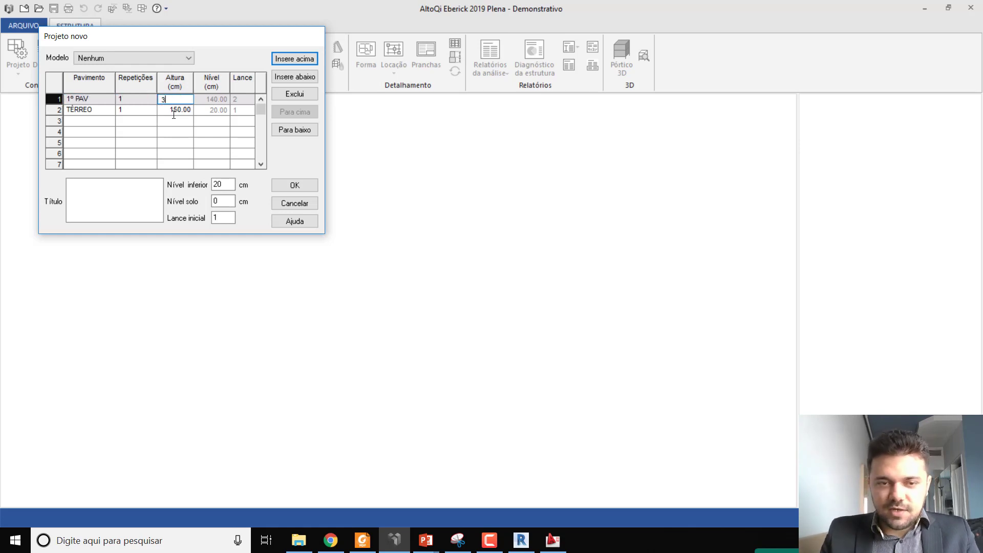
pyautogui.press('Return')
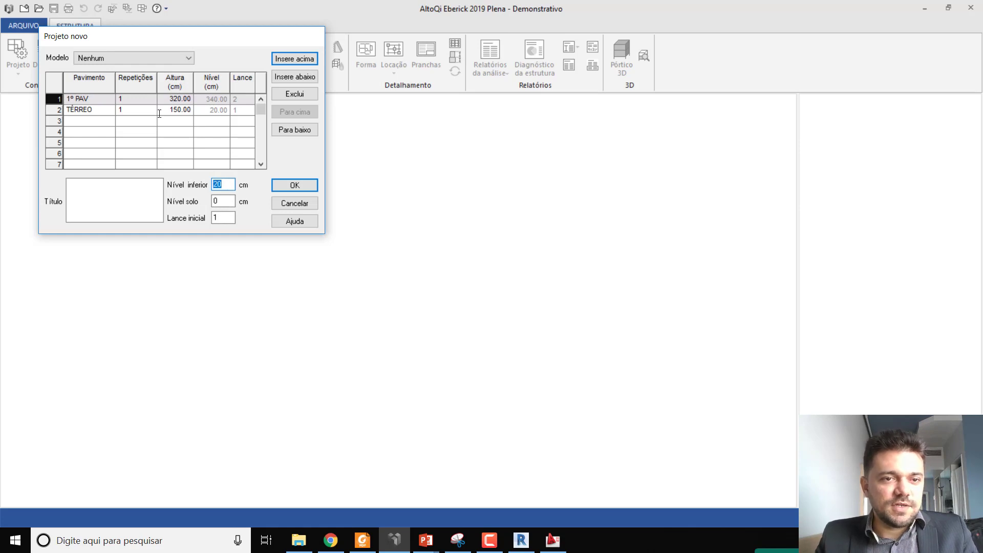
# Set the height of storey 1º PAV to 310 cm
pyautogui.click(140, 112)
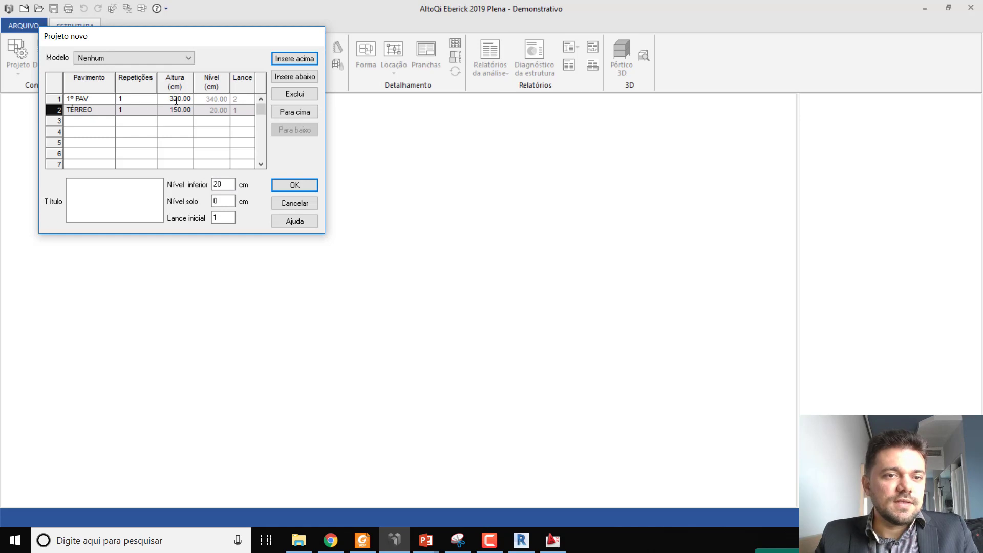
pyautogui.click(176, 100)
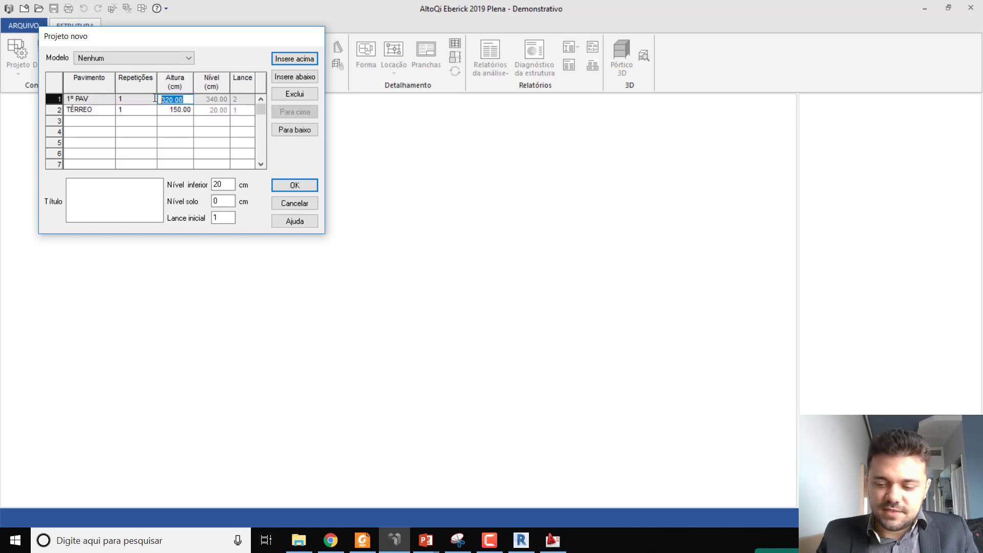
pyautogui.click(136, 110)
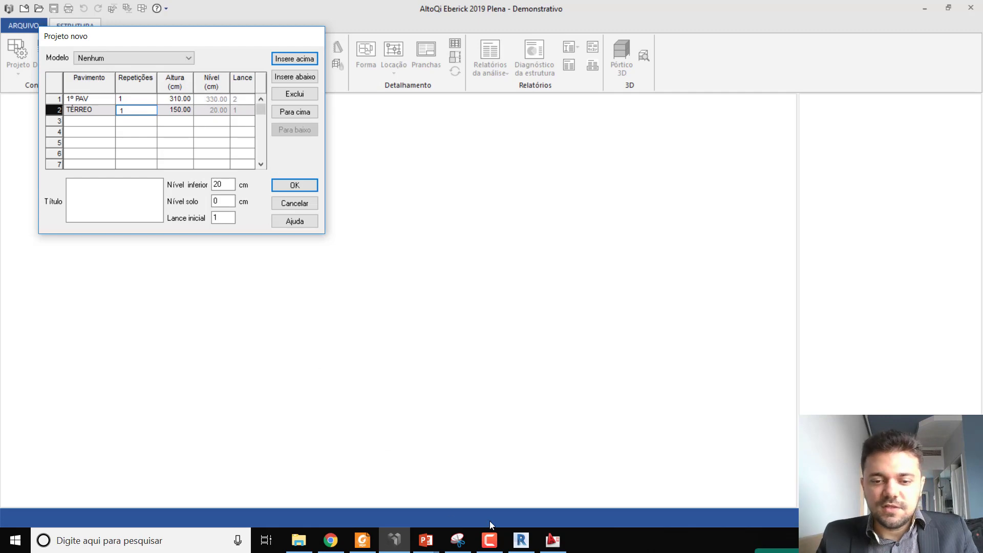
# Check the 1º PAV. level mark in the AutoCAD cross section and return to the storey list in Eberick
pyautogui.click(553, 540)
pyautogui.scroll(5, 579, 164)
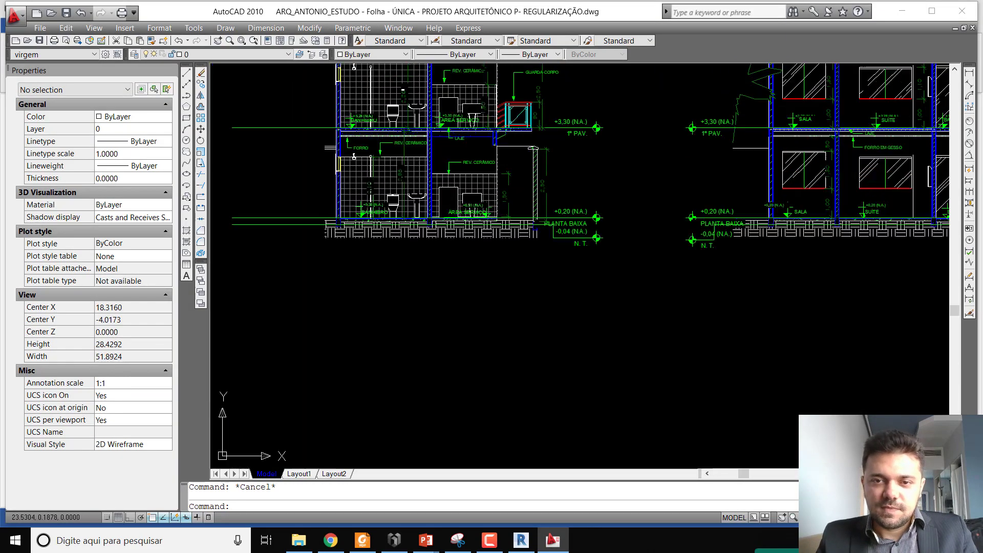
pyautogui.scroll(8, 580, 123)
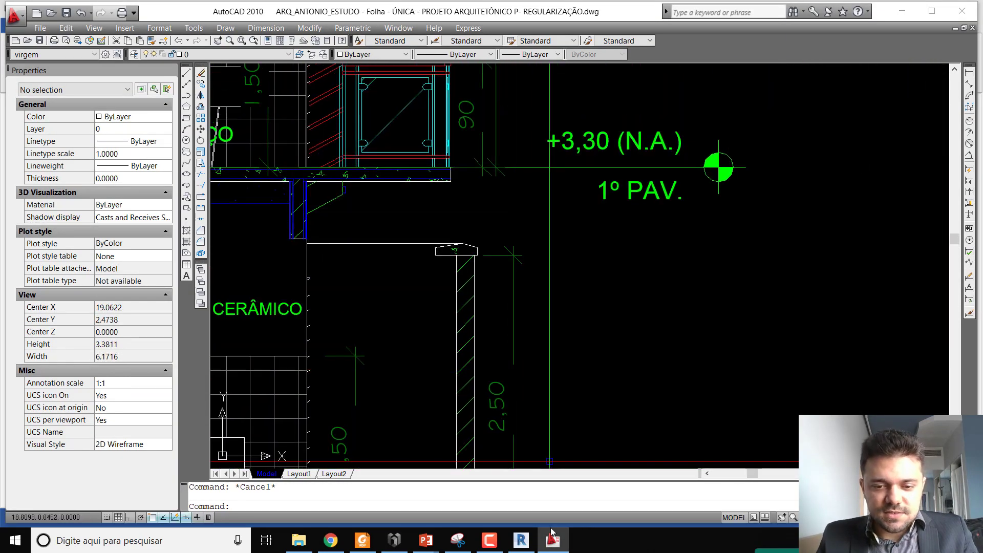
pyautogui.click(521, 540)
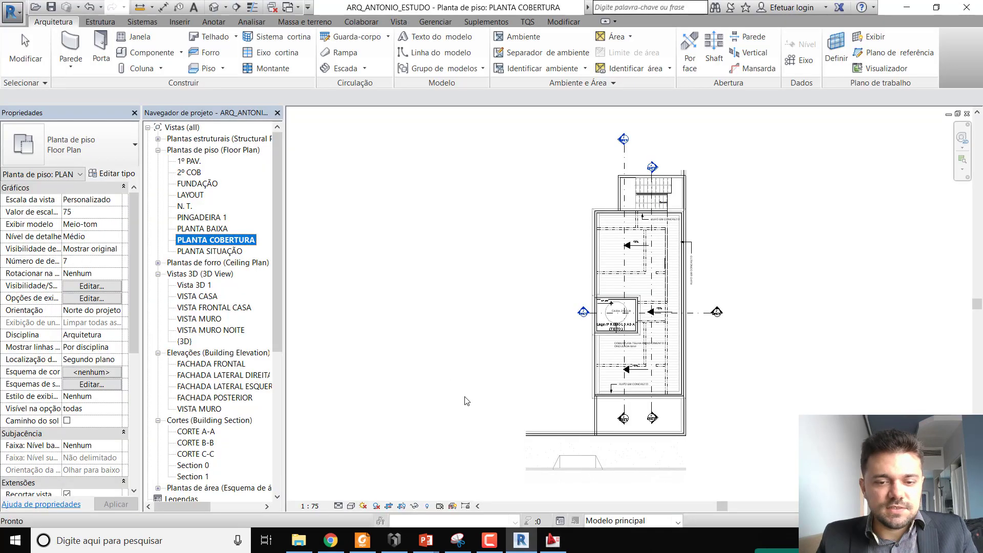
pyautogui.click(404, 543)
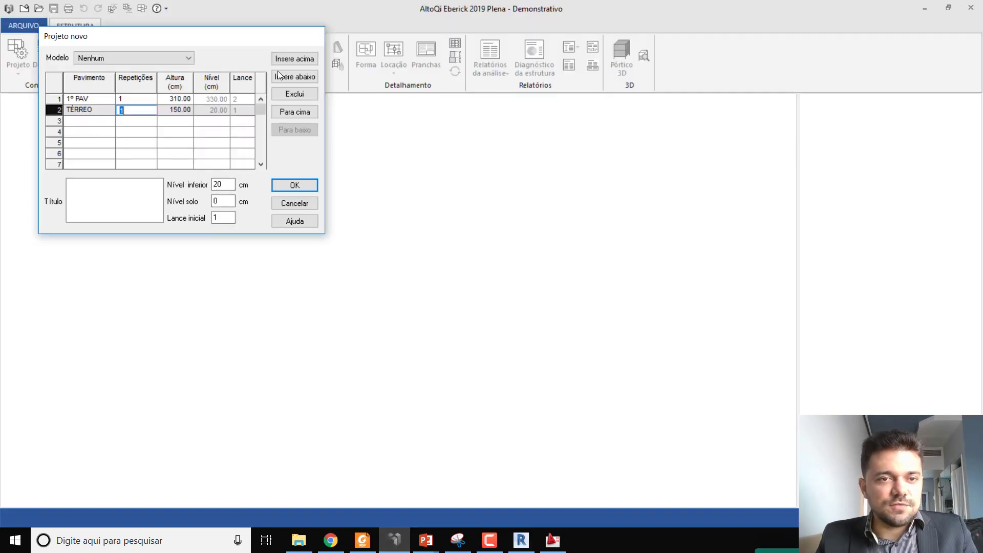
# Insert a storey named COBERTURA above 1º PAV and enter a height of 310 cm for it
pyautogui.click(290, 61)
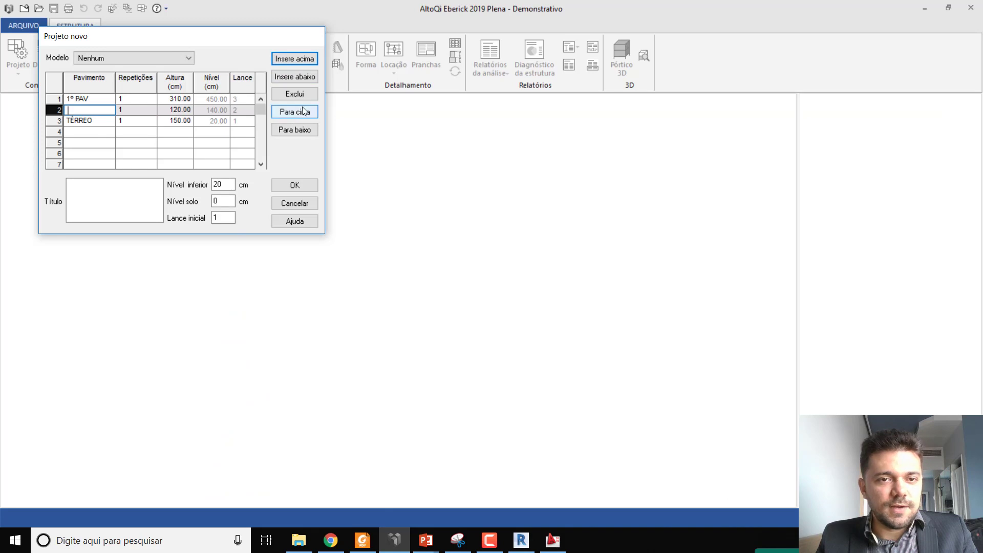
pyautogui.click(275, 94)
pyautogui.click(102, 99)
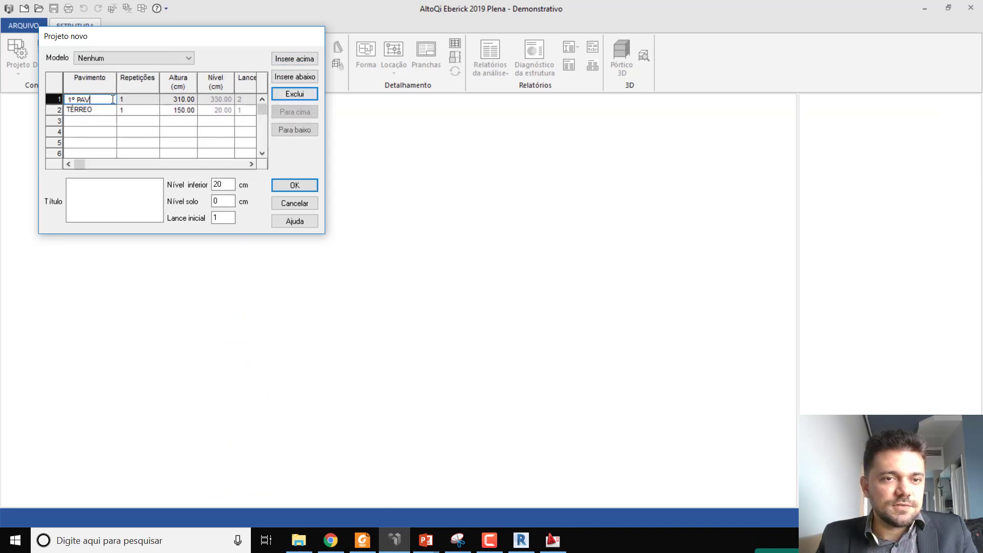
pyautogui.click(277, 60)
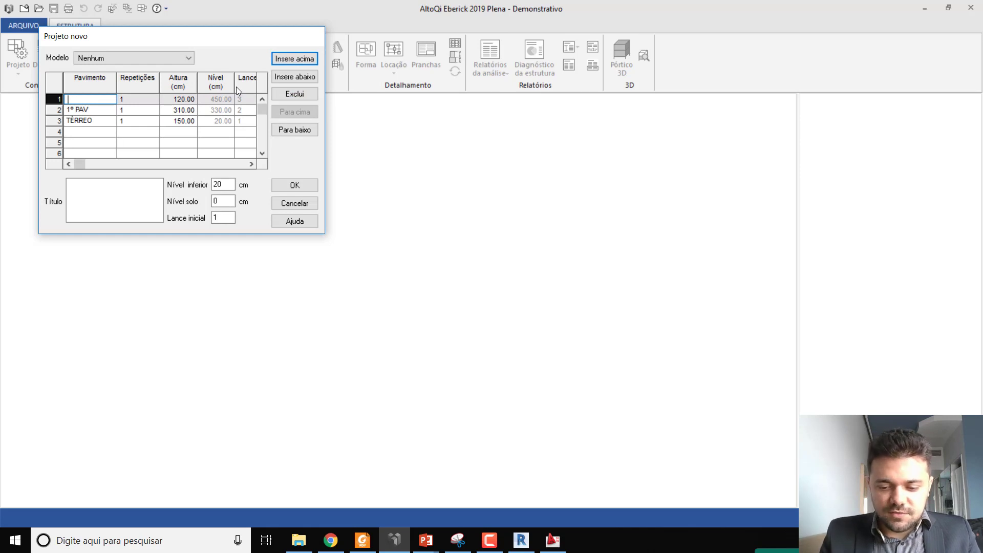
pyautogui.write('COBETU')
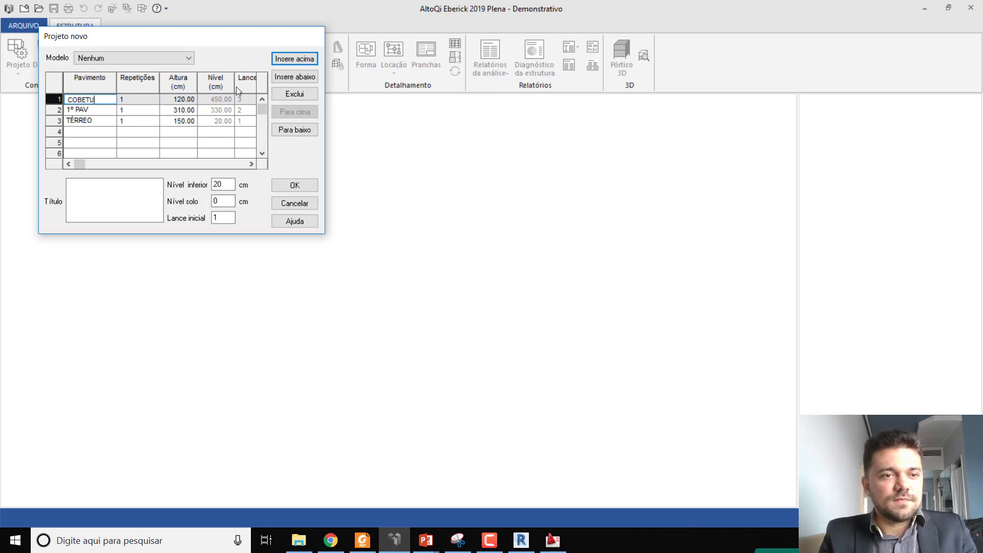
pyautogui.press('BackSpace')
pyautogui.press('BackSpace')
pyautogui.write('RTURA')
pyautogui.press('Tab')
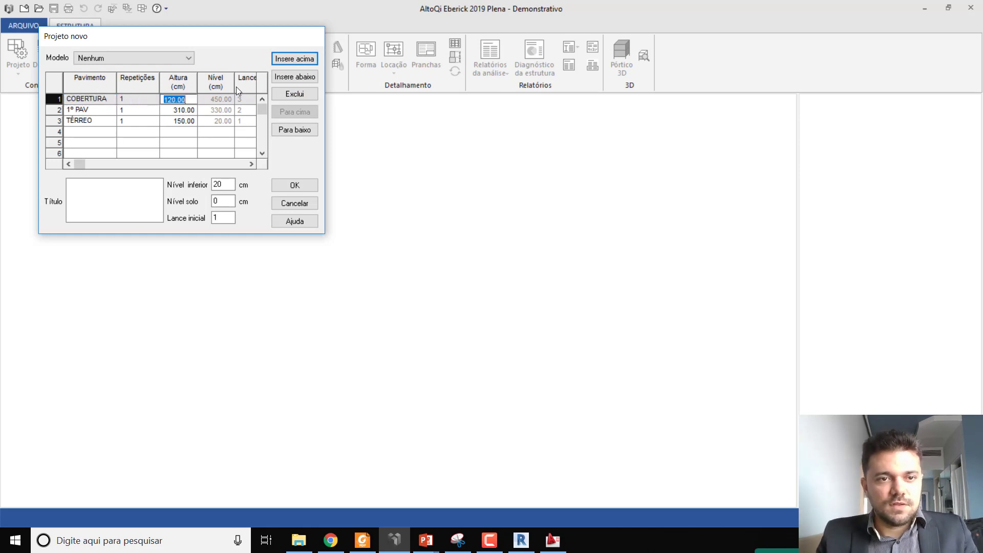
pyautogui.write('310')
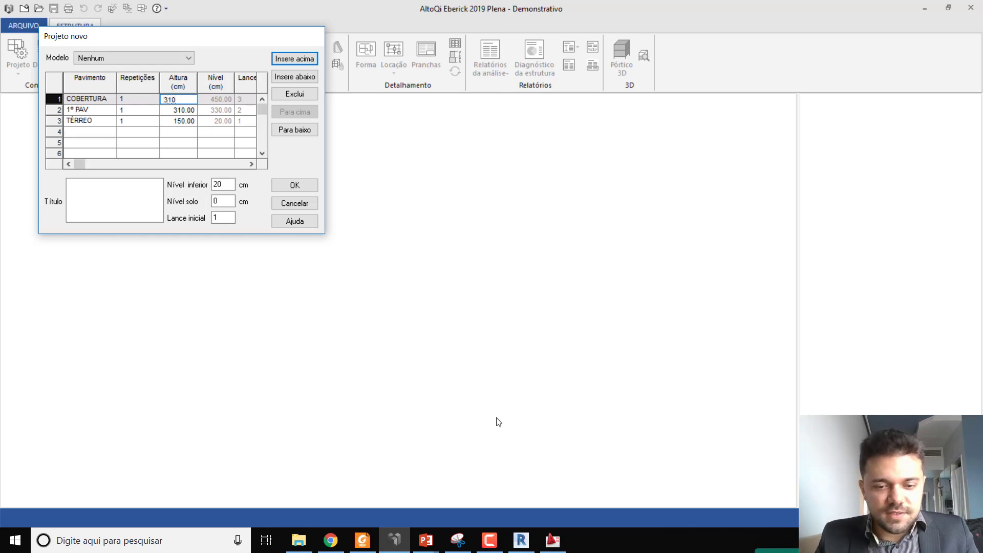
# Dimension the height between the 1º PAV. and 2º COB. level marks in the AutoCAD section and set COBERTURA's height in Eberick to 330 cm
pyautogui.click(553, 540)
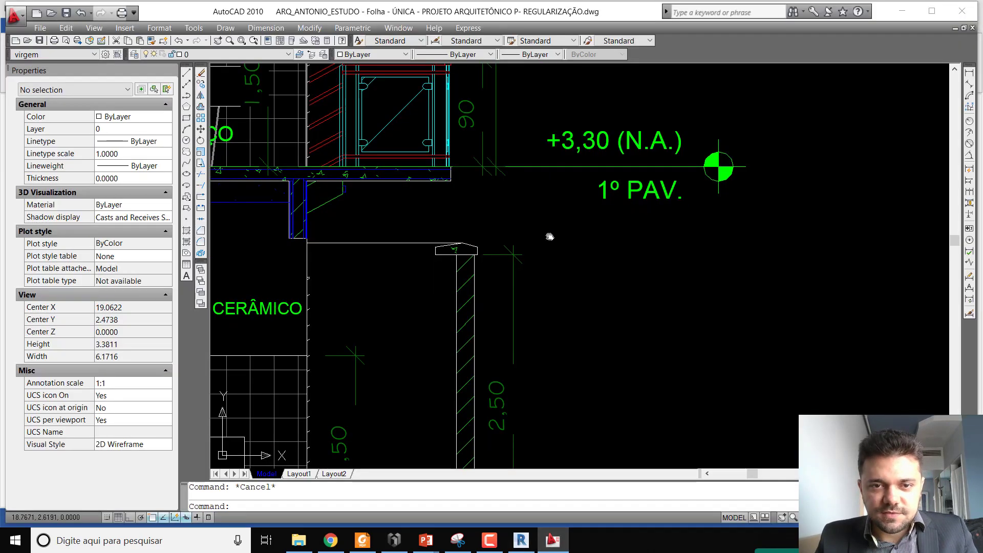
pyautogui.scroll(-4, 549, 236)
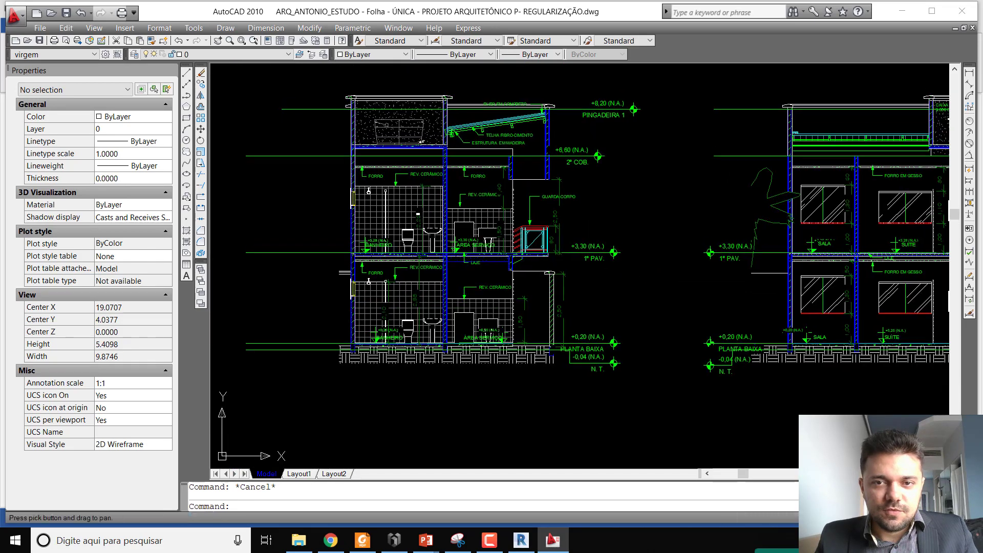
pyautogui.scroll(2, 579, 212)
pyautogui.write('dli')
pyautogui.press('Return')
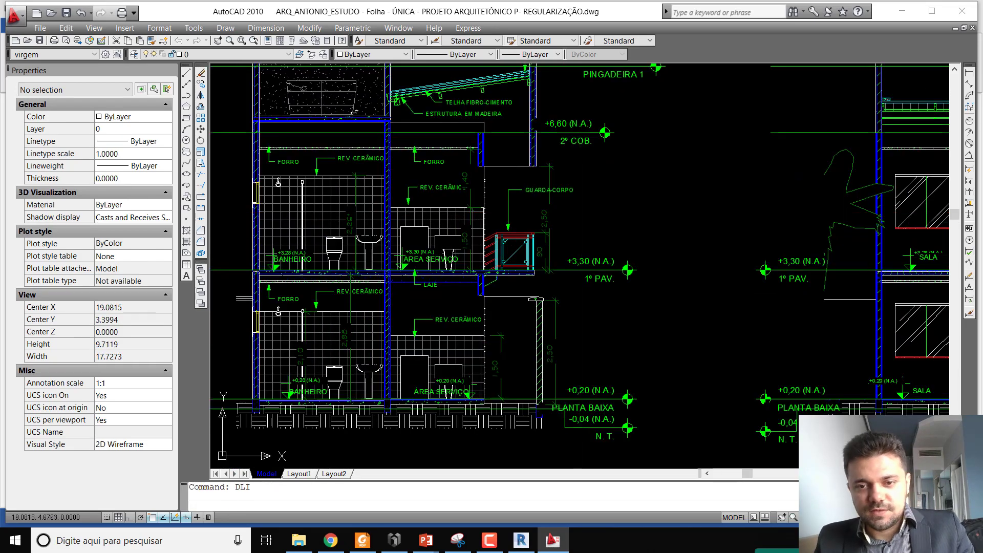
pyautogui.click(622, 270)
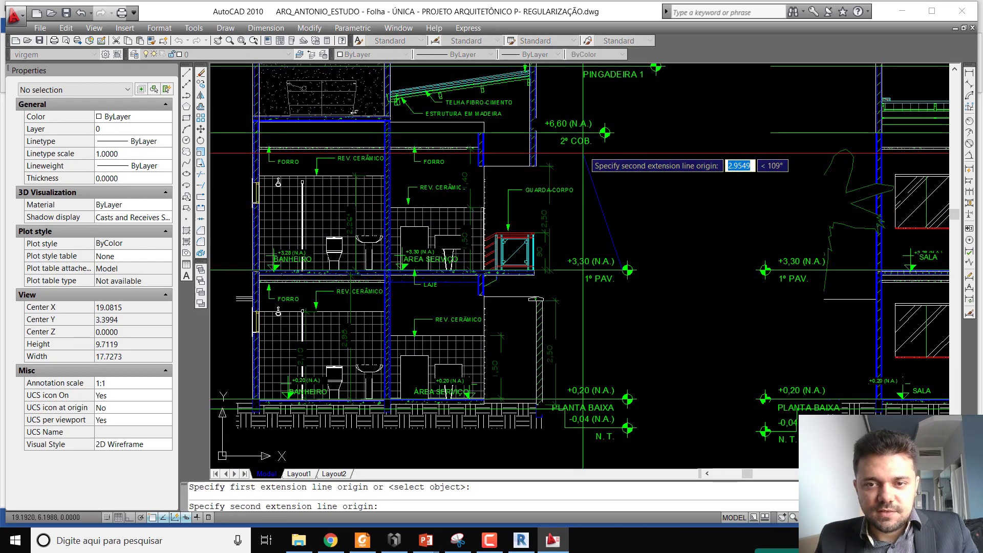
pyautogui.click(605, 133)
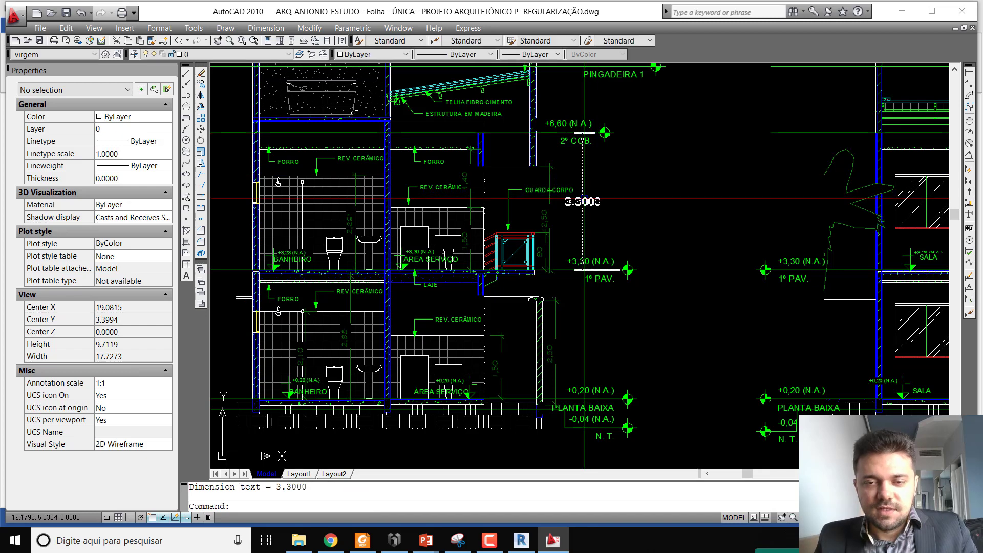
pyautogui.hotkey('alt', 'Tab')
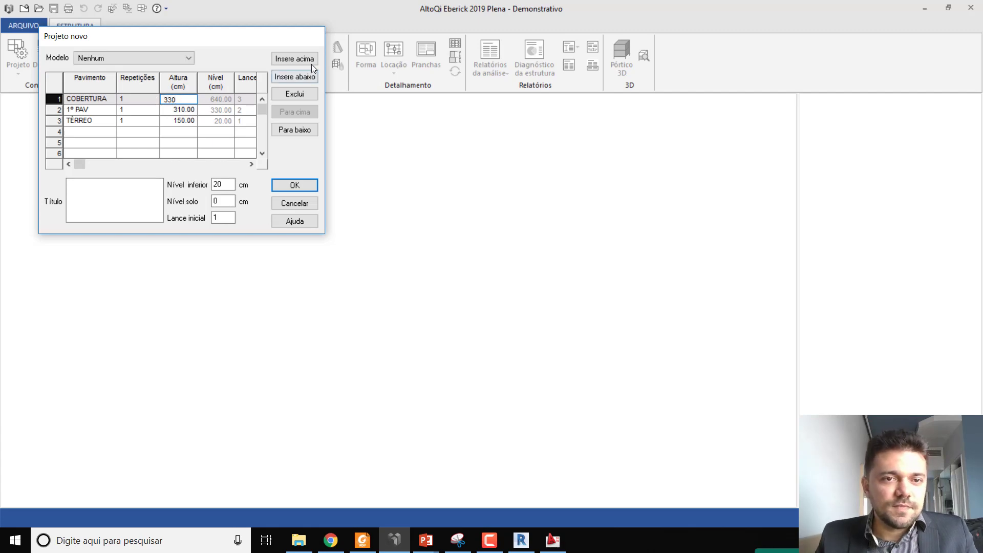
# Switch to the AutoCAD cross section and examine the slab beneath the water tank
pyautogui.hotkey('alt', 'Tab')
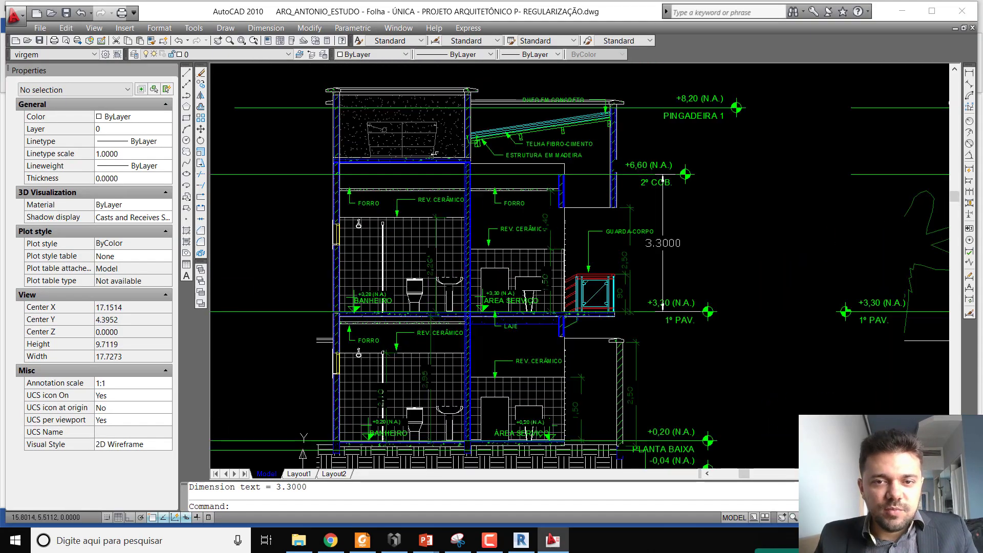
pyautogui.scroll(5, 434, 152)
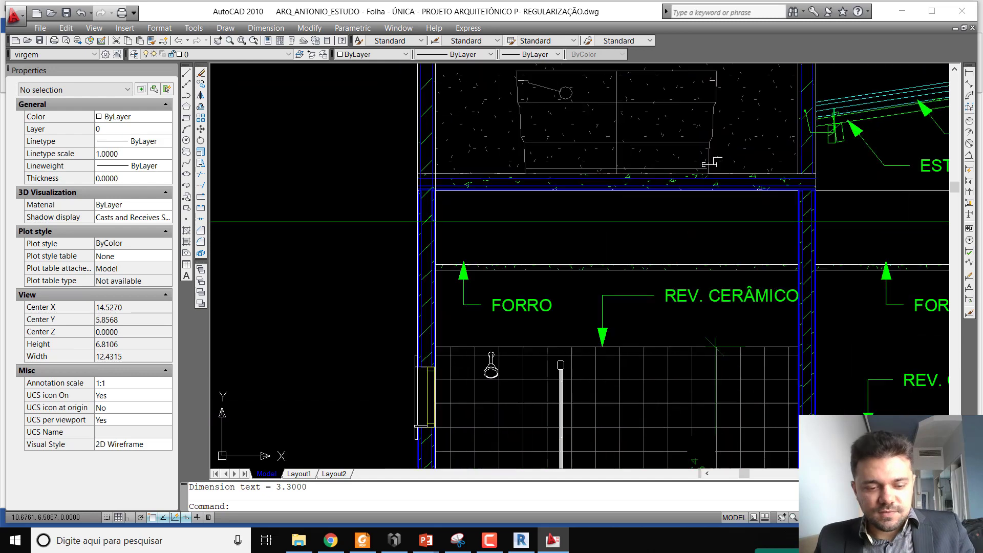
pyautogui.write('dli')
pyautogui.press('Return')
pyautogui.click(400, 221)
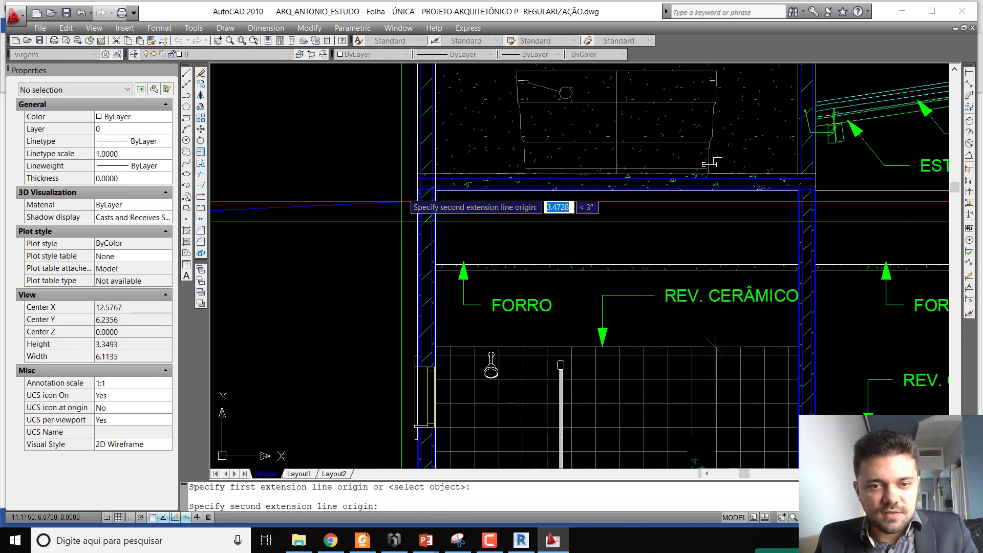
pyautogui.press('Escape')
# Dimension the vertical distance from the 2º COB. level line to the top of the water tank slab at the outer wall
pyautogui.write('Dli')
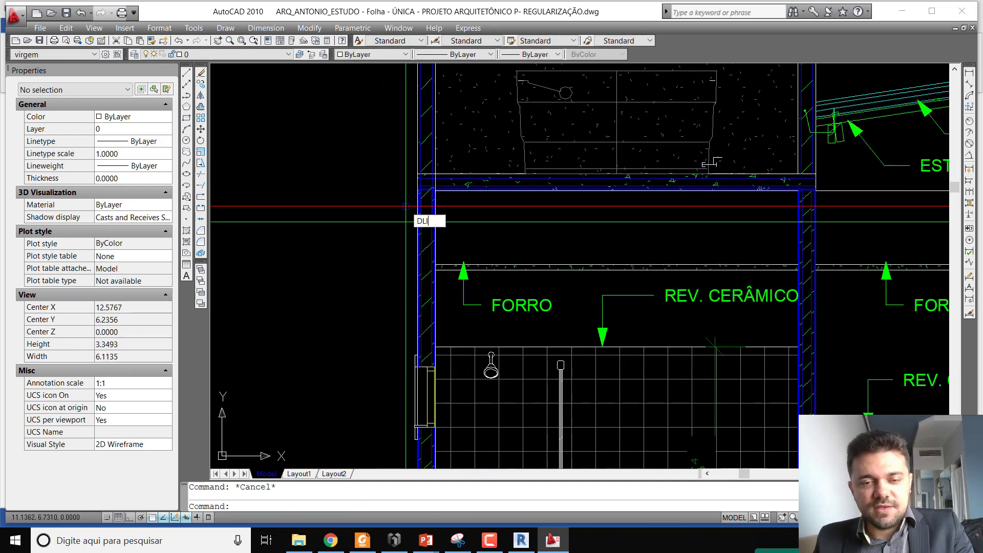
pyautogui.press('Return')
pyautogui.click(419, 221)
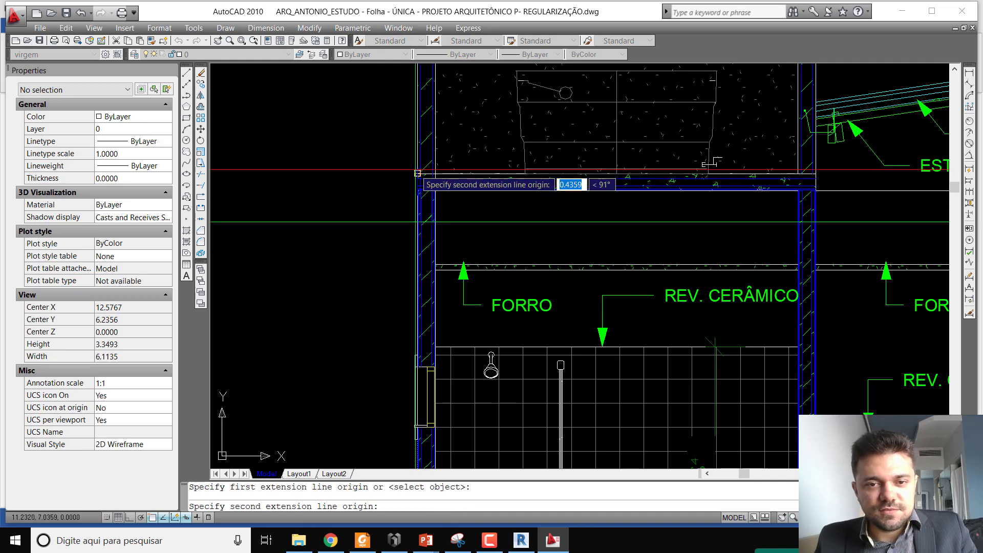
pyautogui.click(415, 172)
pyautogui.click(324, 221)
pyautogui.scroll(-3, 325, 221)
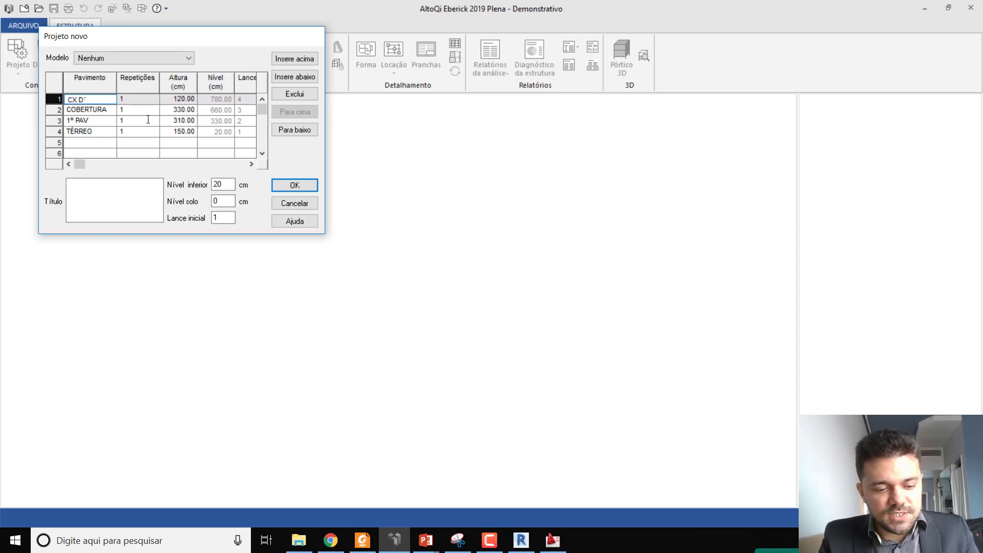
# Insert a storey named CX D´ÁGUA above COBERTURA in Eberick, set its height to 630 cm and confirm the new project
pyautogui.write('UA')
pyautogui.press('Tab')
pyautogui.press('Tab')
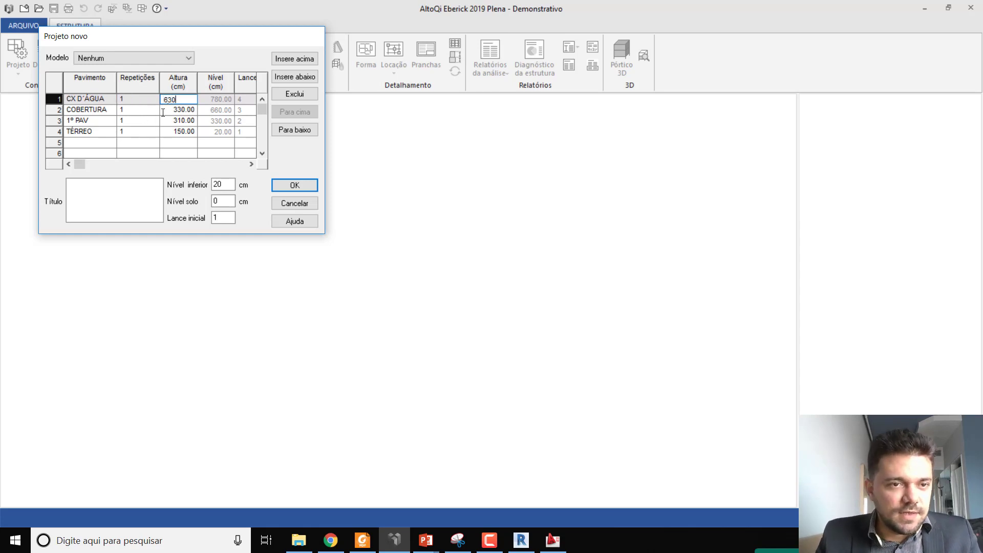
pyautogui.write('630')
pyautogui.click(163, 113)
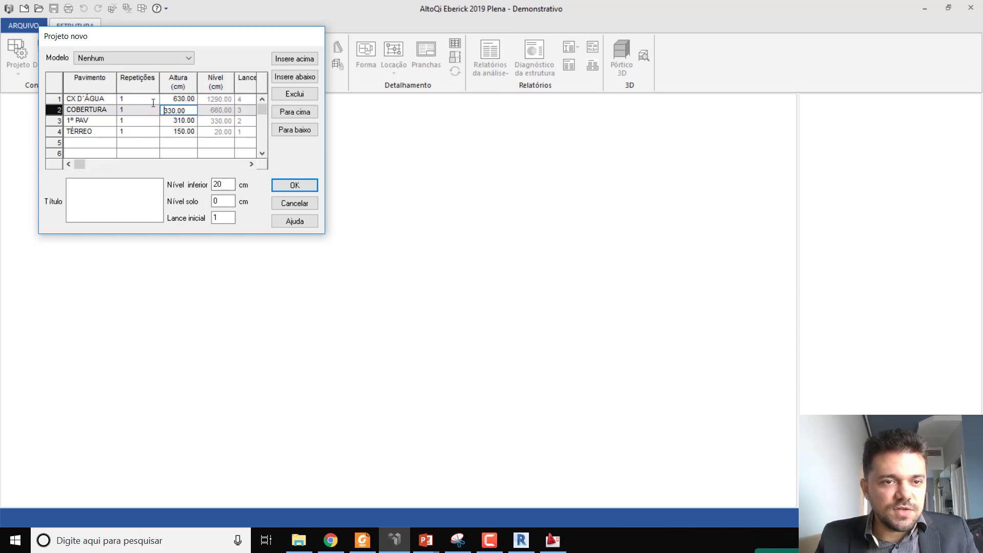
pyautogui.click(149, 100)
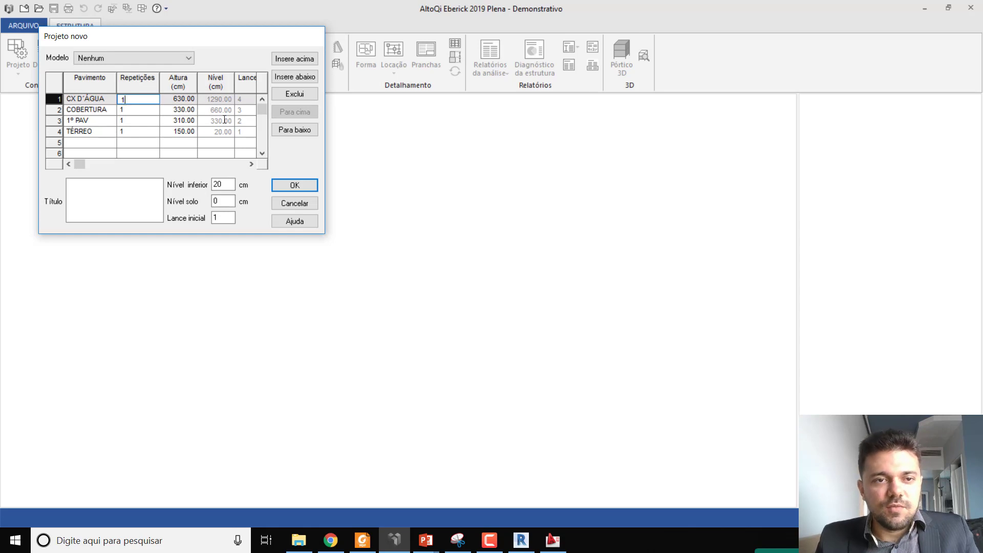
pyautogui.click(289, 187)
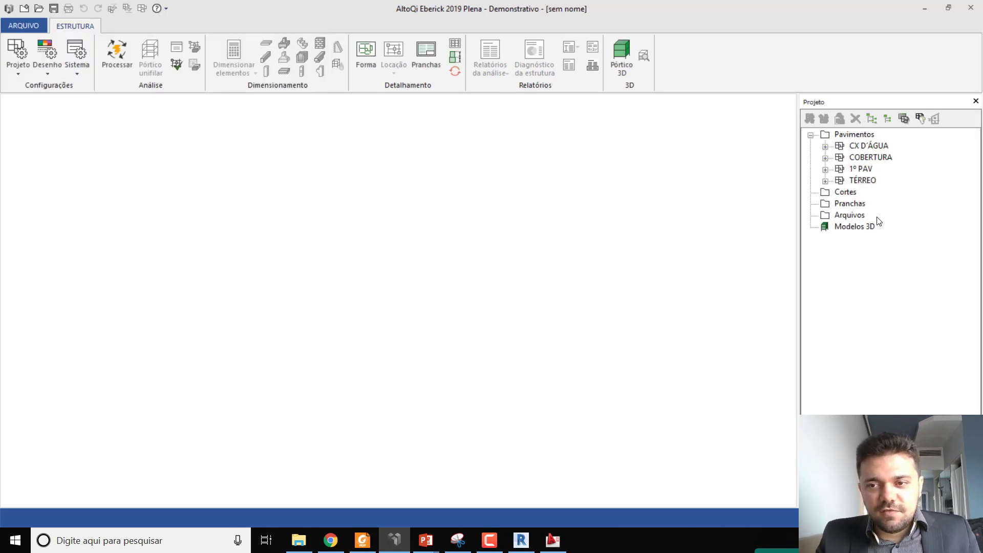
# Expand the storeys in the project tree and open the Croqui of storey TÉRREO
pyautogui.click(862, 181)
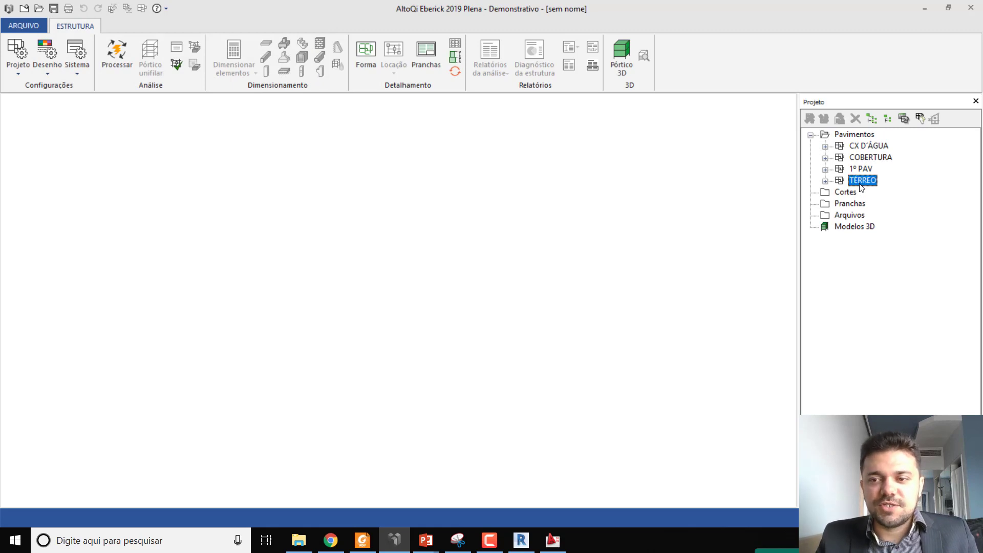
pyautogui.click(825, 181)
pyautogui.click(825, 169)
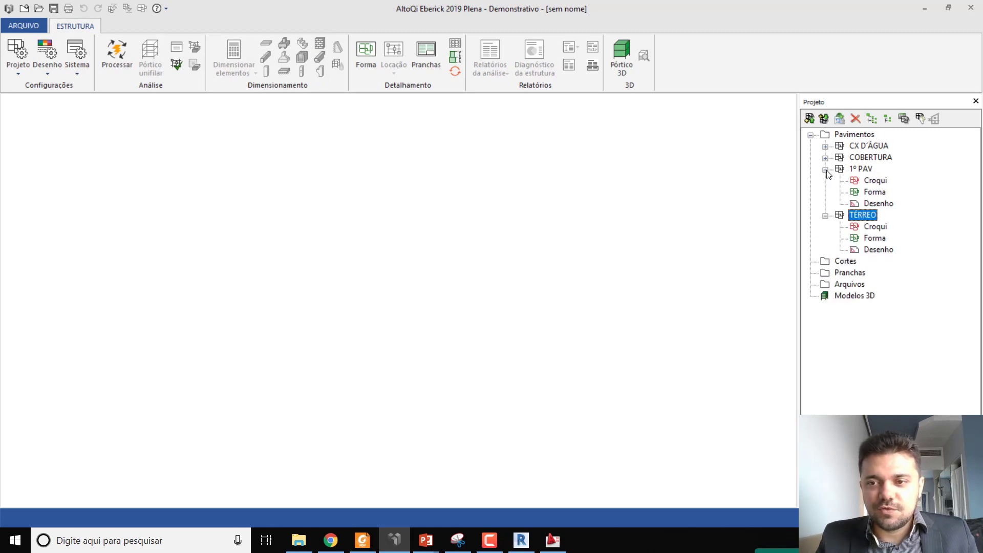
pyautogui.click(825, 158)
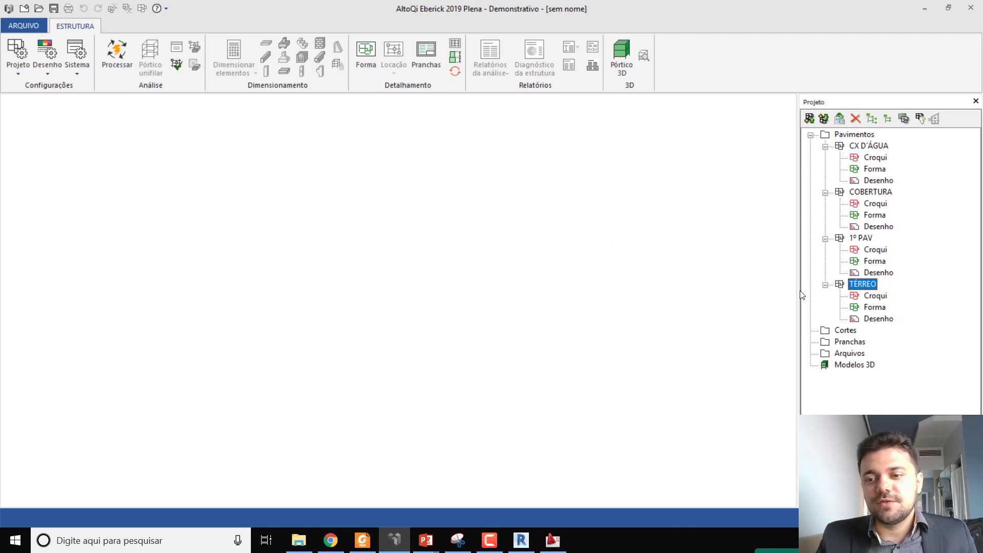
pyautogui.doubleClick(876, 296)
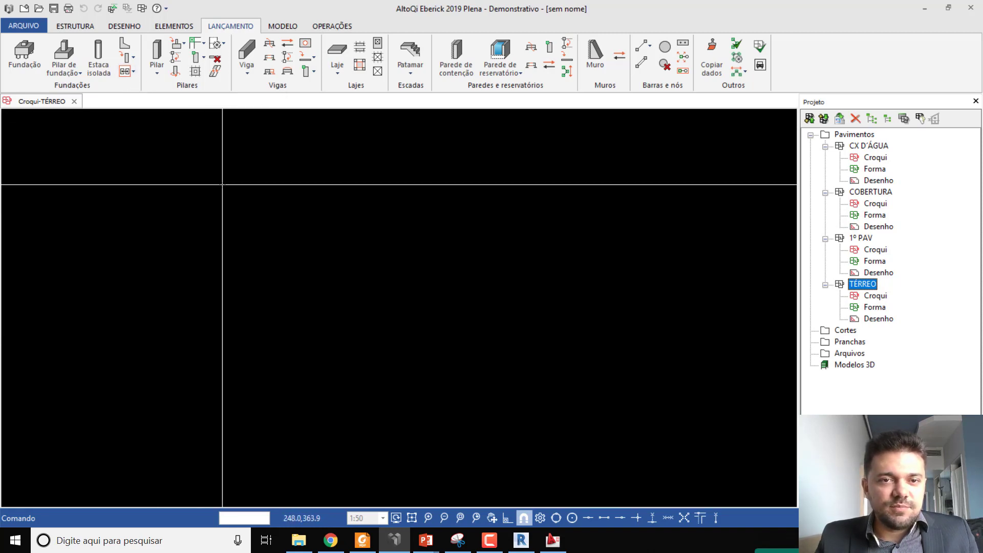
pyautogui.click(75, 26)
pyautogui.click(24, 25)
pyautogui.moveTo(40, 127)
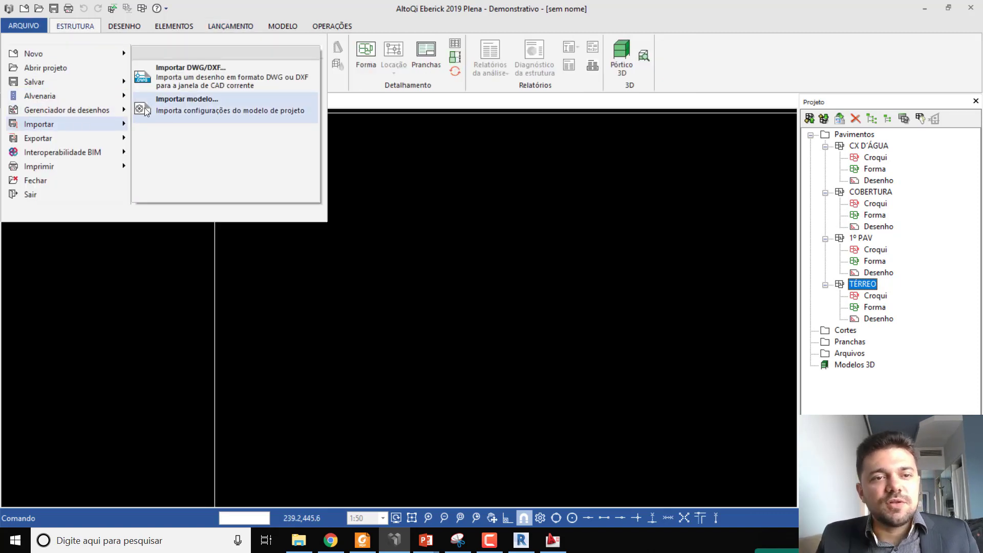
pyautogui.click(174, 84)
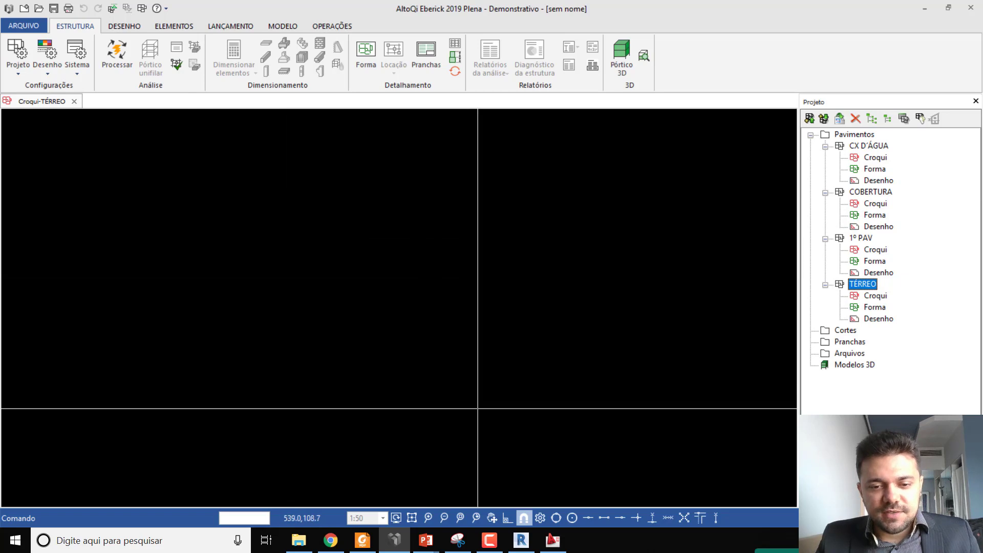
pyautogui.click(489, 540)
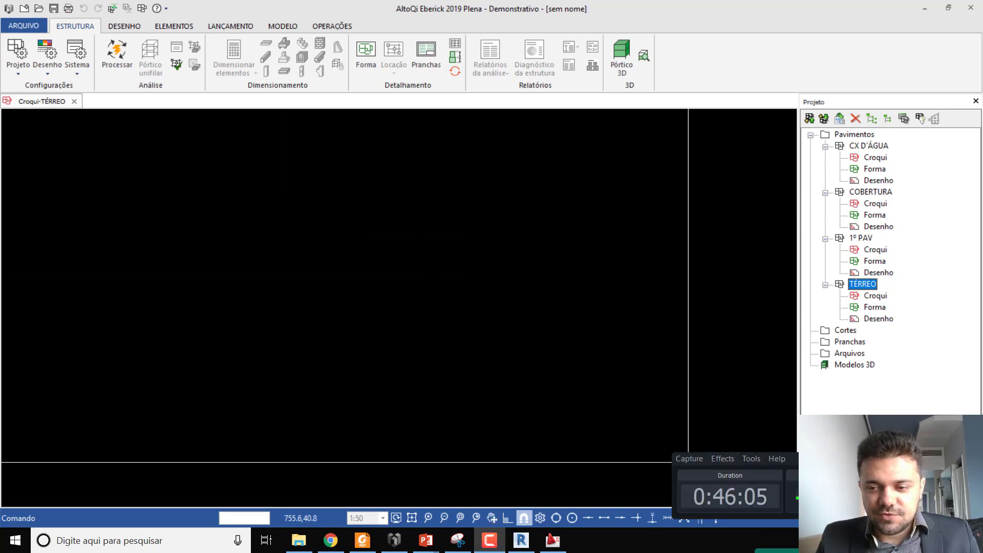
pyautogui.click(614, 369)
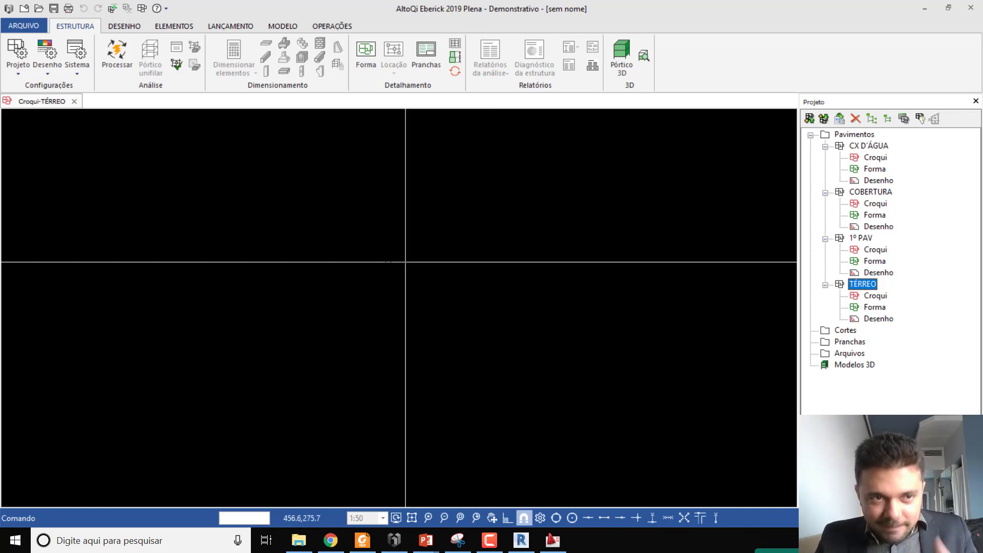
# Start a DWG import into the TÉRREO Croqui and open CROQUI TÉRREO from PROJALPA (D:) > Engenharia Civil > II CONEE - MINICURSO EBERICK 2019
pyautogui.click(24, 26)
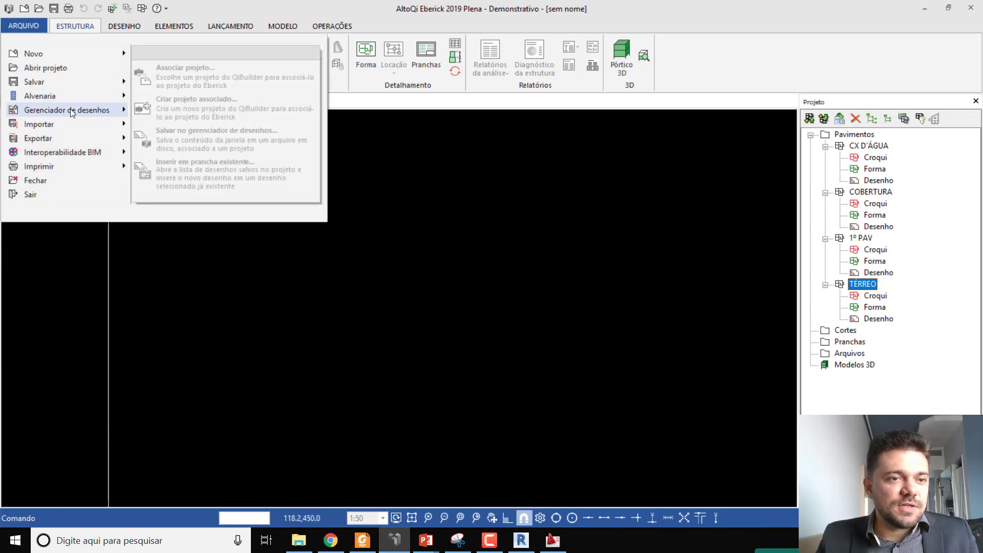
pyautogui.moveTo(77, 110)
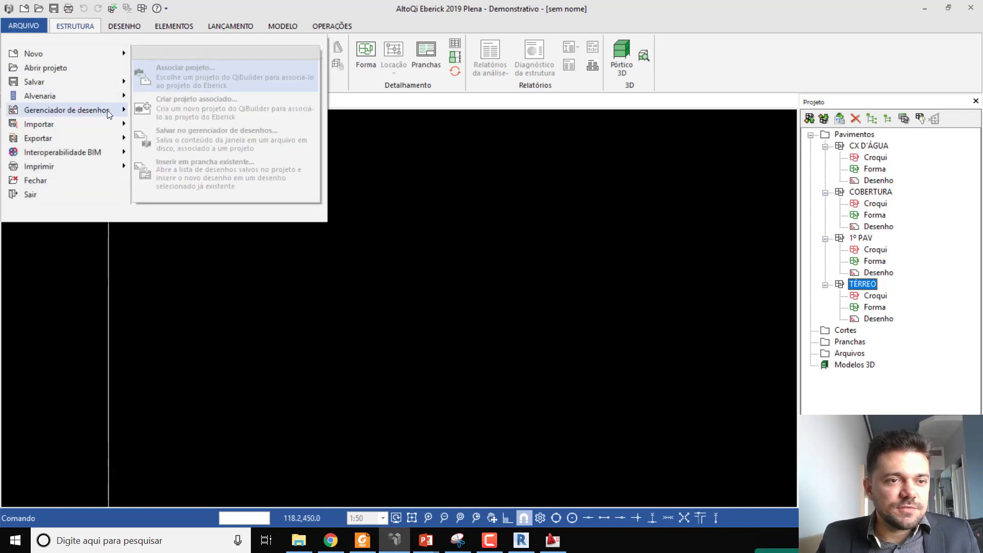
pyautogui.moveTo(76, 127)
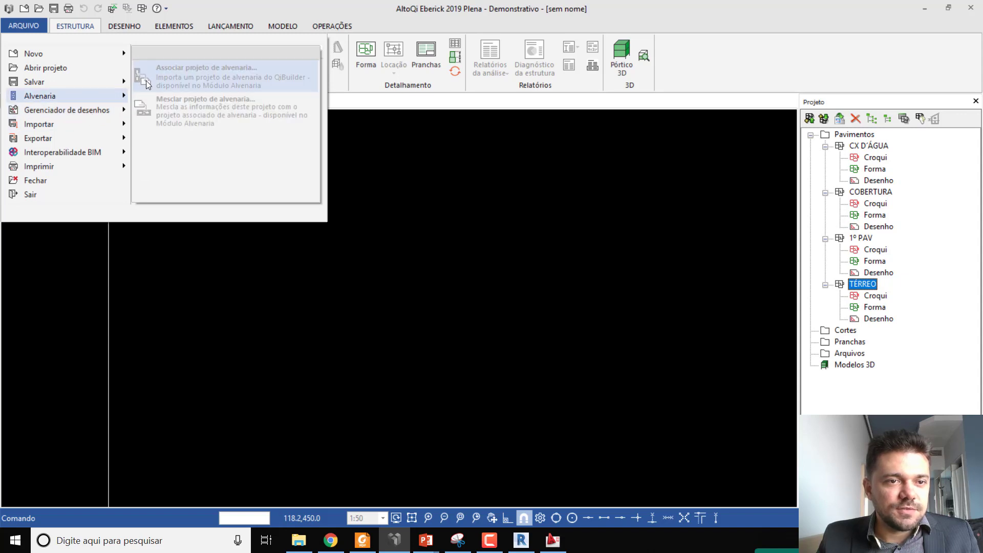
pyautogui.click(190, 72)
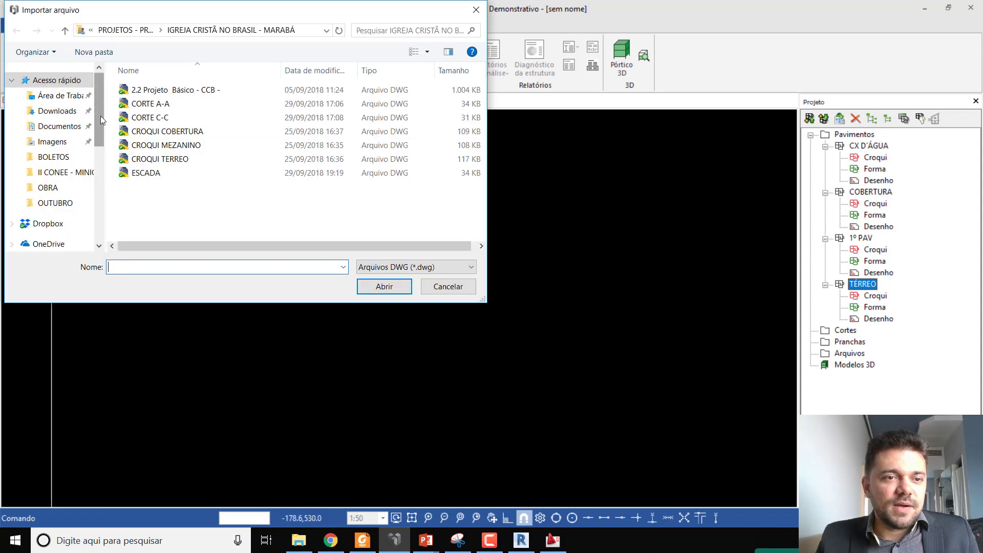
pyautogui.scroll(-4, 100, 153)
pyautogui.click(57, 247)
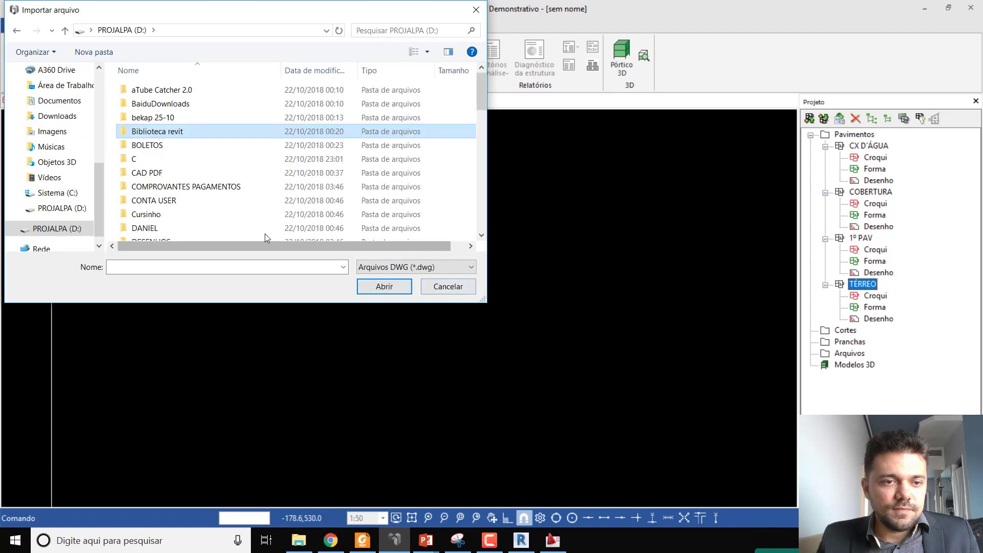
pyautogui.scroll(-3, 174, 188)
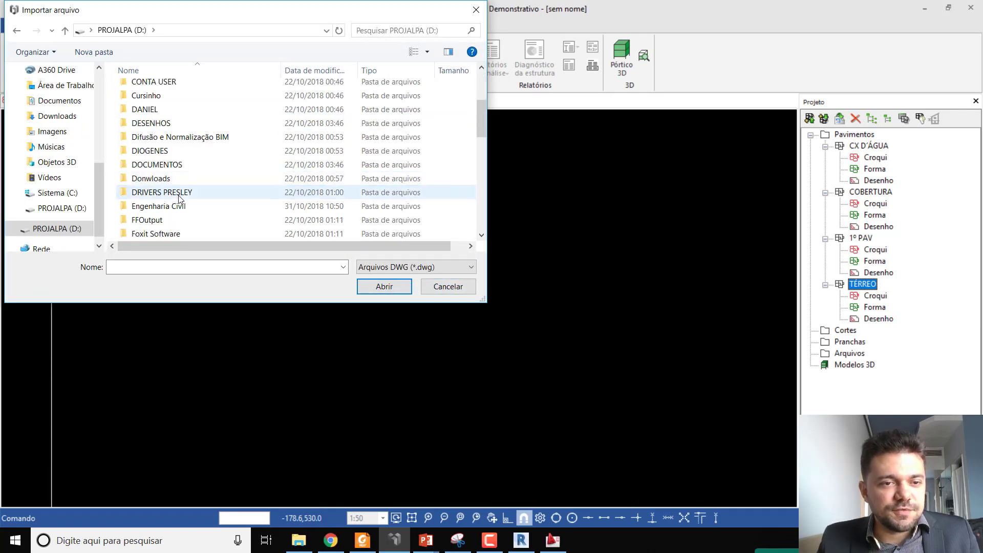
pyautogui.doubleClick(178, 206)
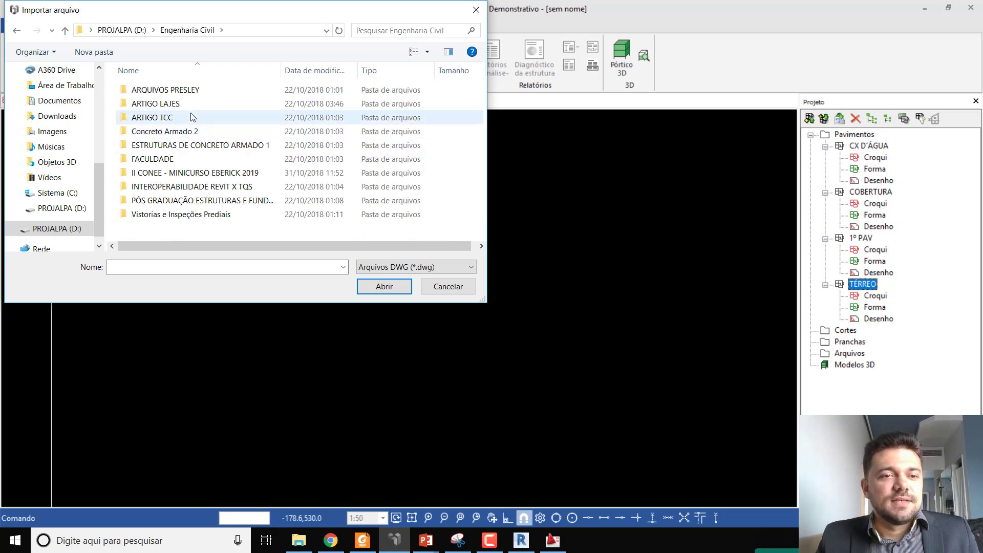
pyautogui.doubleClick(165, 173)
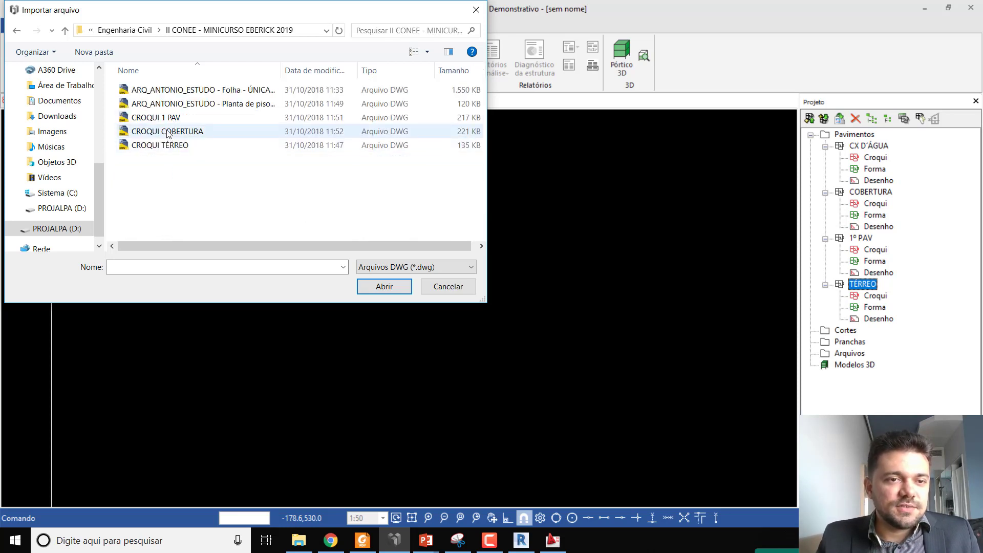
pyautogui.click(165, 146)
pyautogui.click(374, 284)
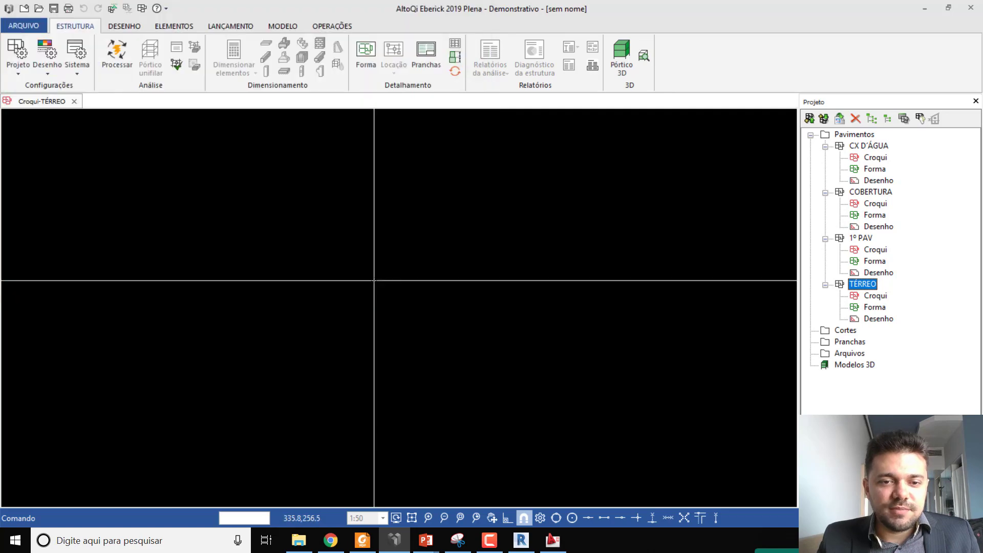
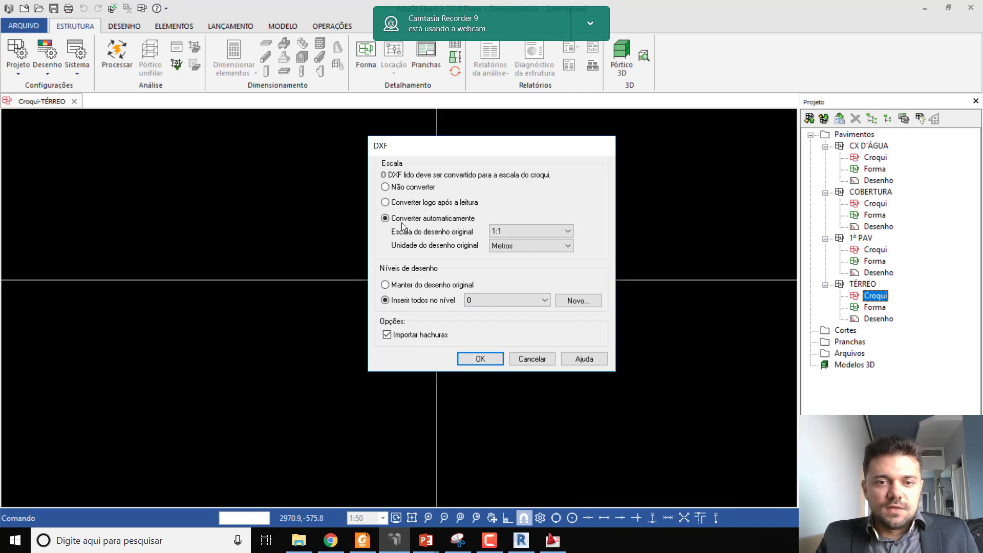
# Switch to AutoCAD and check a wall's thickness in CROQUI COBERTURA with a temporary line to determine the drawing unit
pyautogui.moveTo(420, 153); pyautogui.dragTo(349, 160)
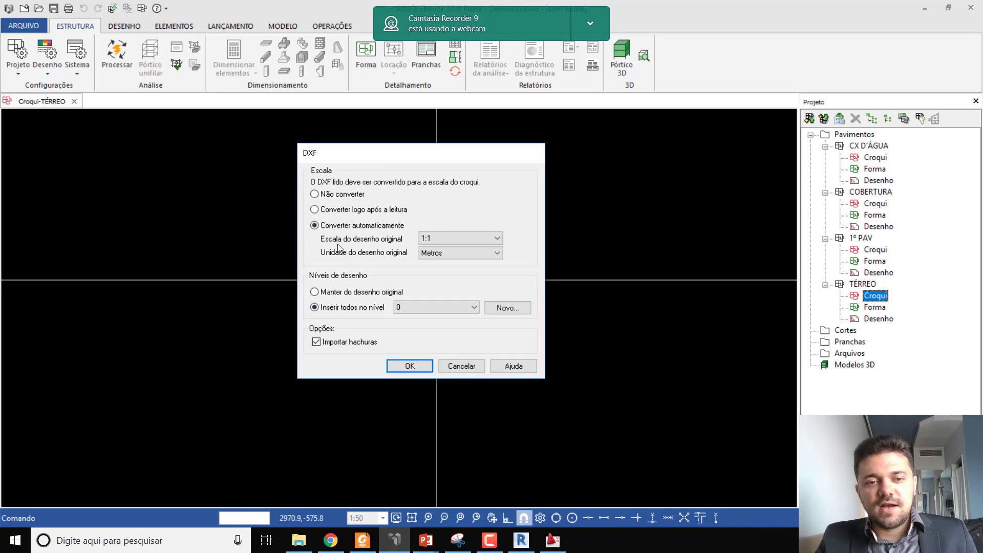
pyautogui.click(552, 540)
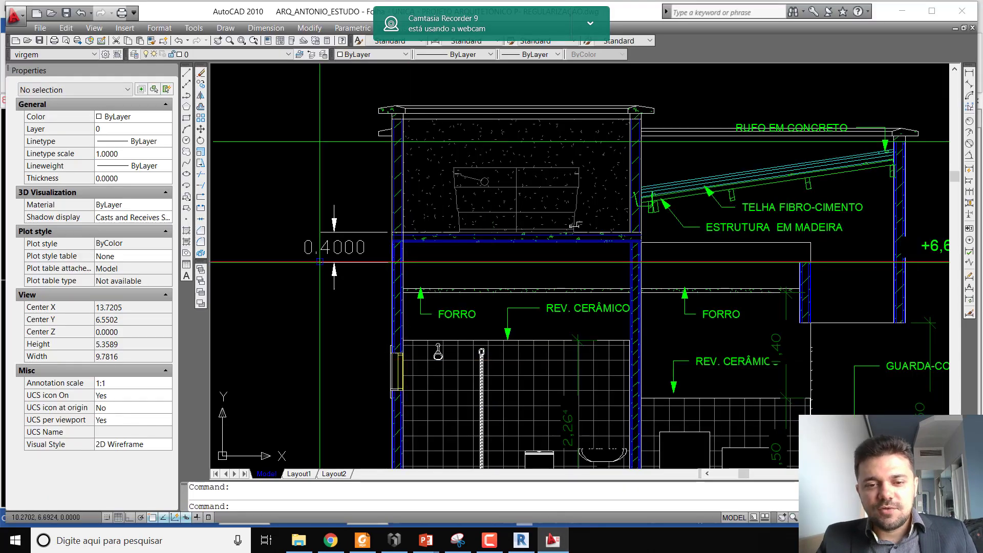
pyautogui.scroll(-6, 450, 134)
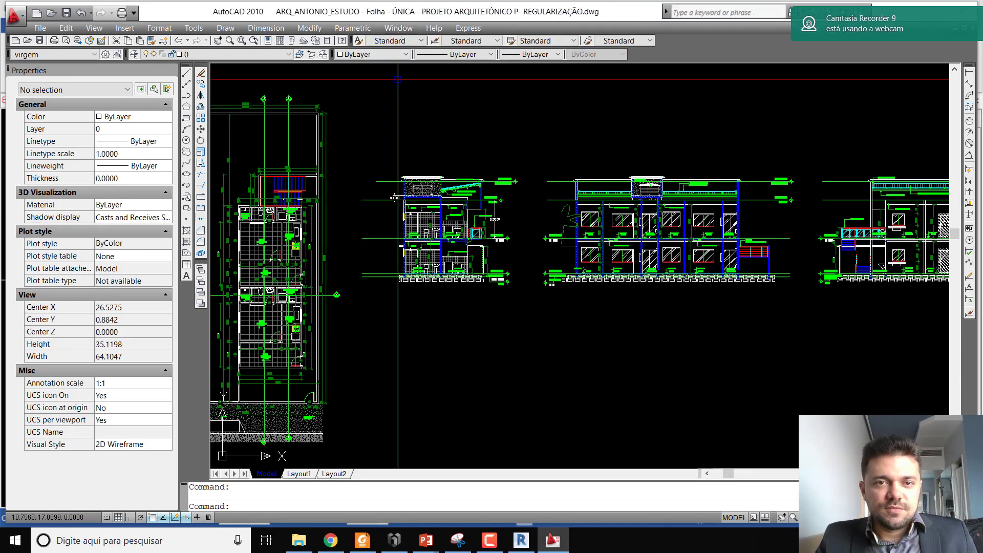
pyautogui.click(399, 28)
pyautogui.click(405, 151)
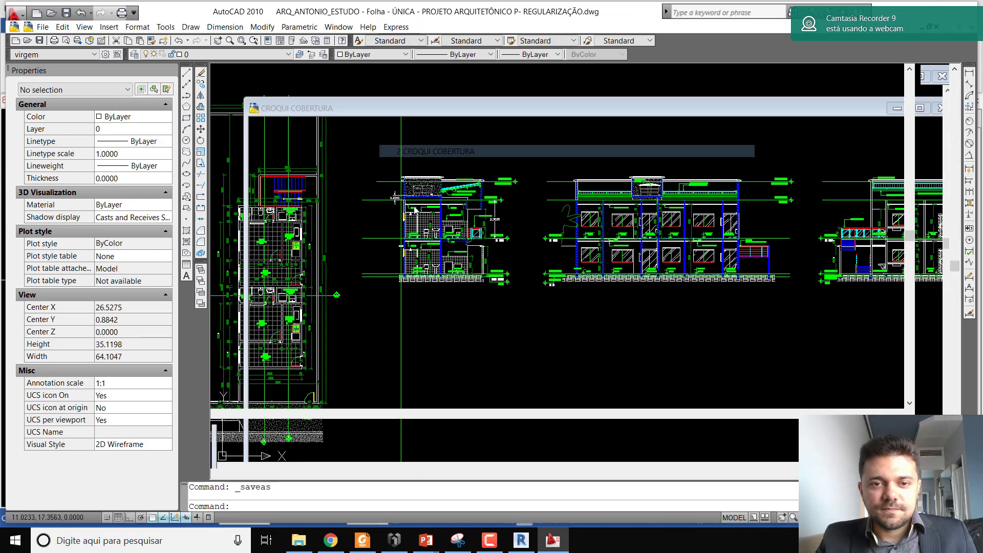
pyautogui.scroll(12, 599, 204)
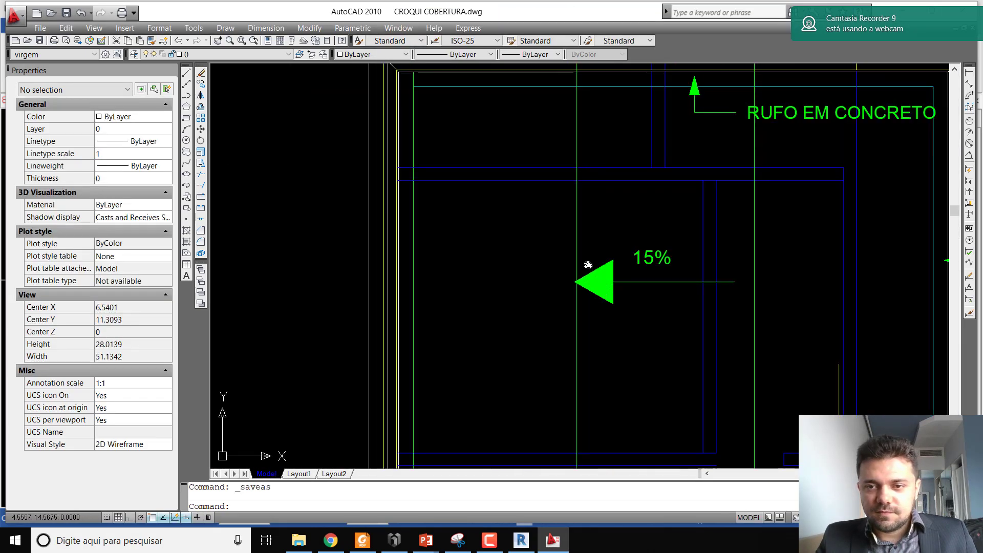
pyautogui.press('Return')
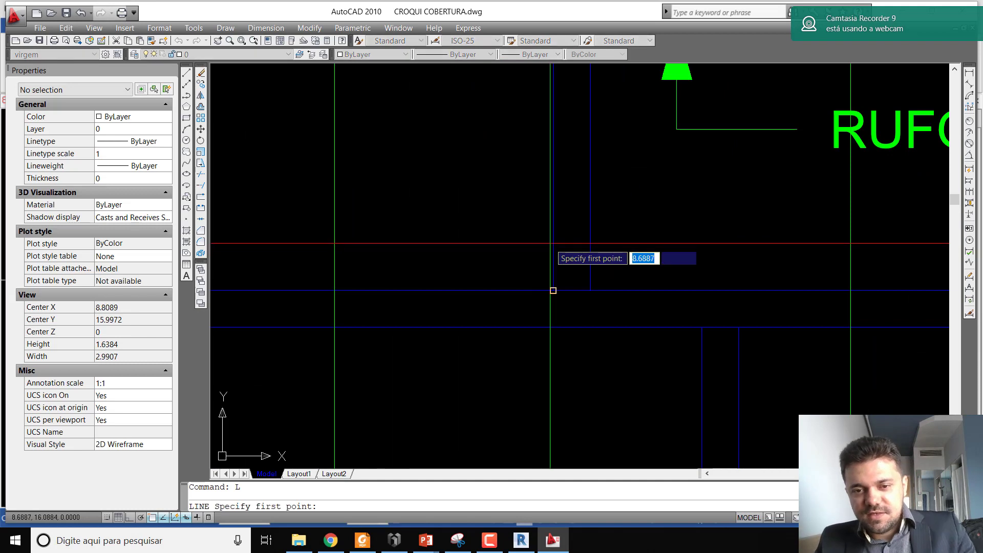
pyautogui.click(552, 290)
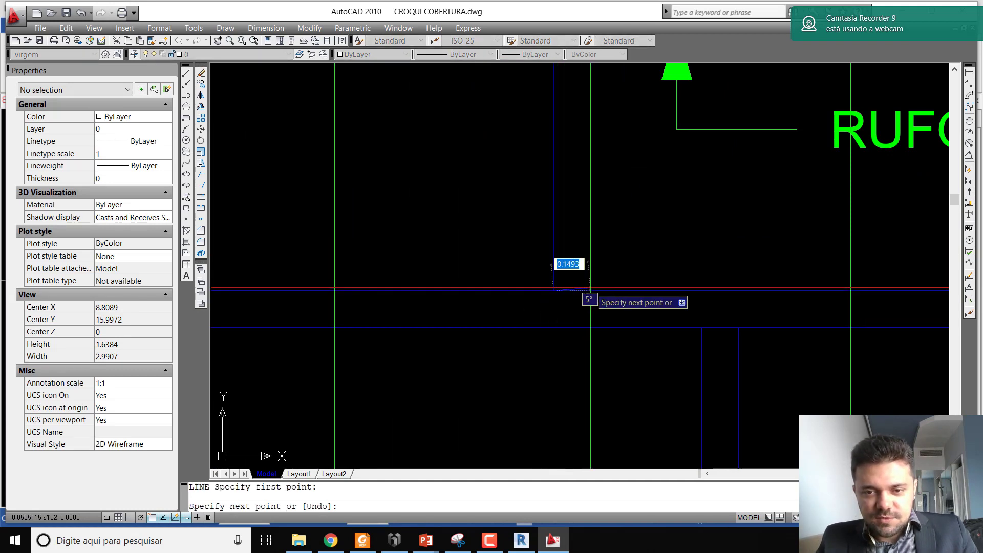
pyautogui.press('Escape')
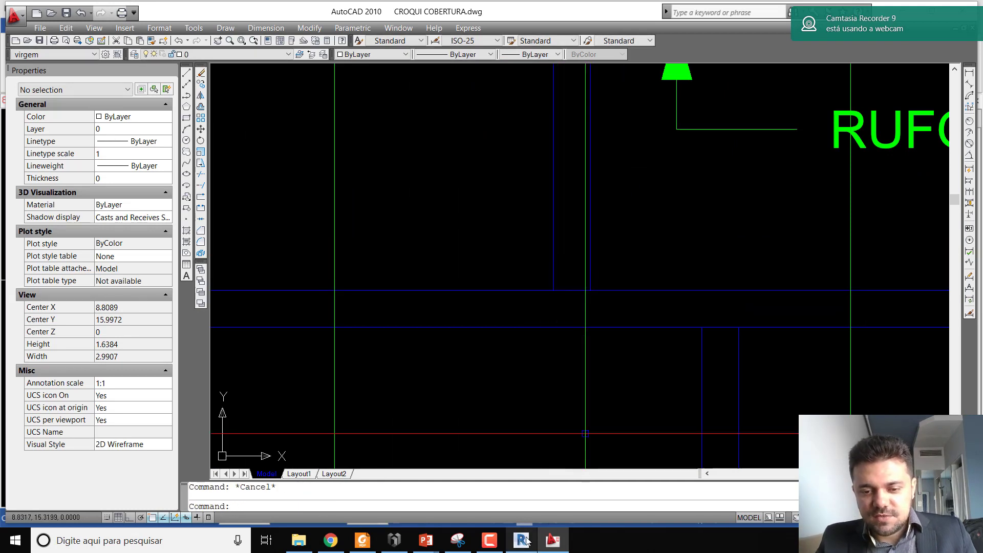
# Return to Eberick and import the TÉRREO plan with automatic conversion, scale 1:1, unit Metros, everything on level 0 and hatches included
pyautogui.click(404, 540)
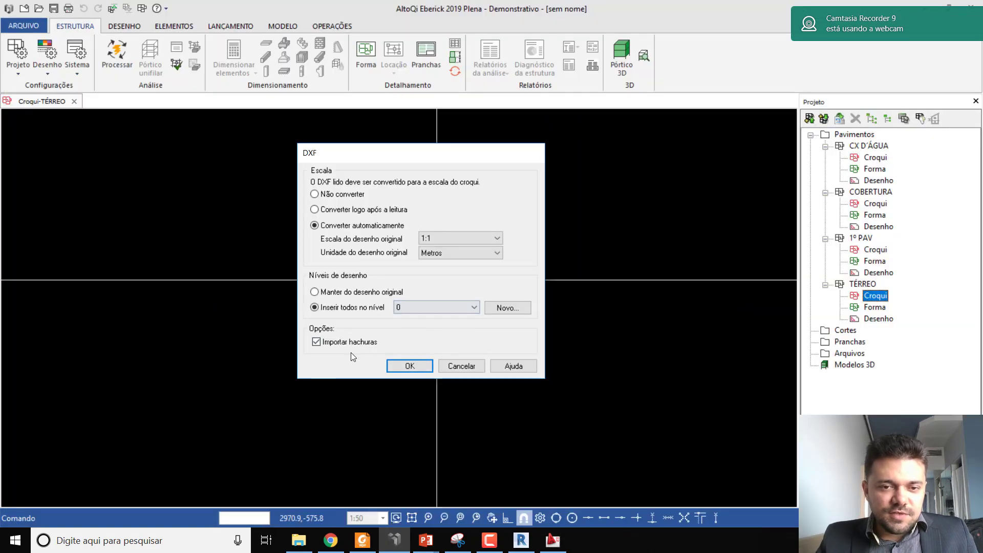
pyautogui.click(404, 366)
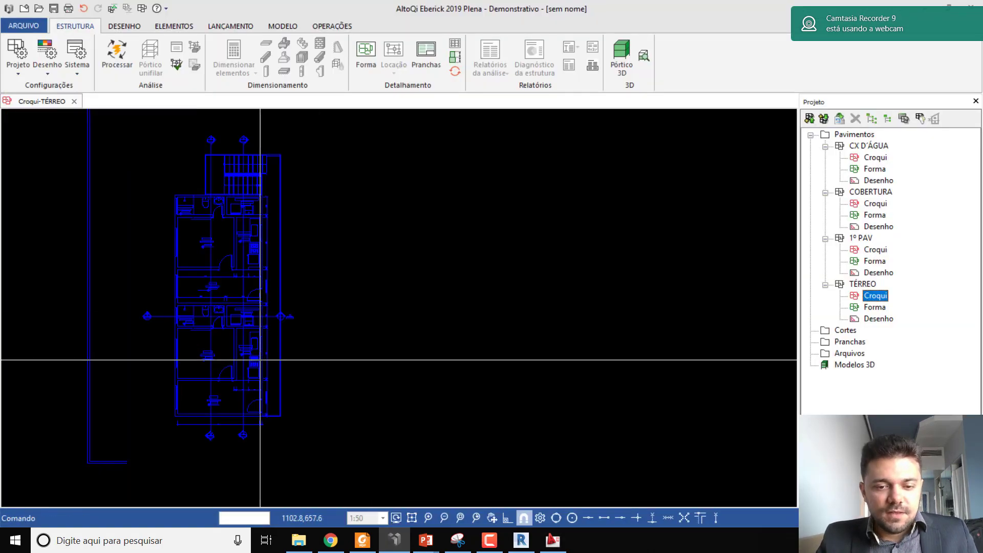
pyautogui.scroll(2, 259, 351)
pyautogui.click(294, 340)
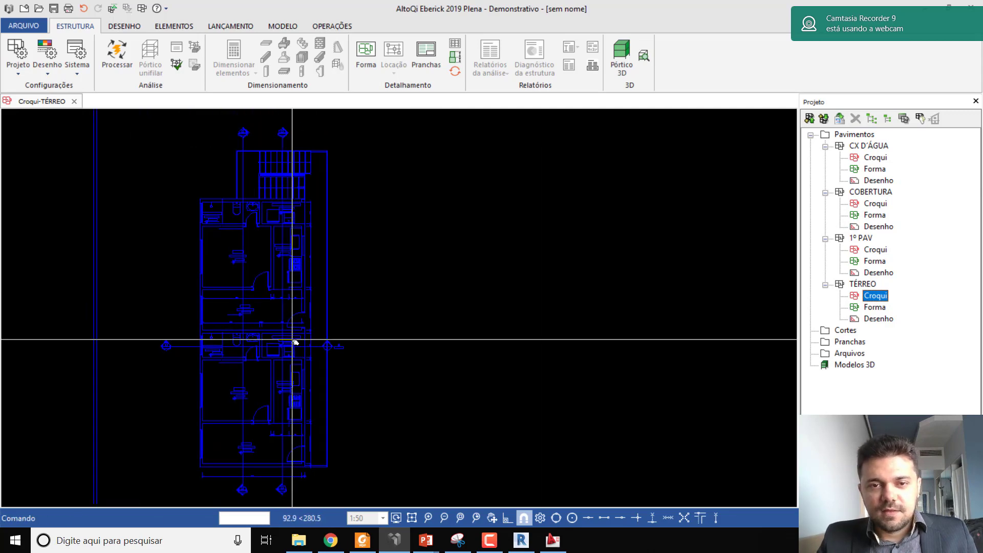
# Measure the thickness of the wall between the suite and the COZINHA in the imported TÉRREO plan
pyautogui.click(136, 30)
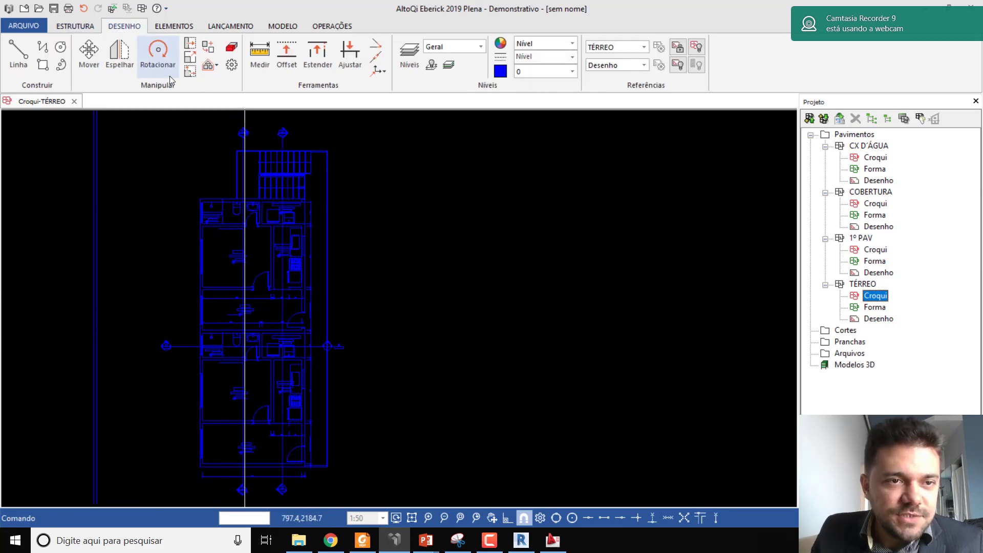
pyautogui.click(258, 56)
pyautogui.scroll(5, 293, 200)
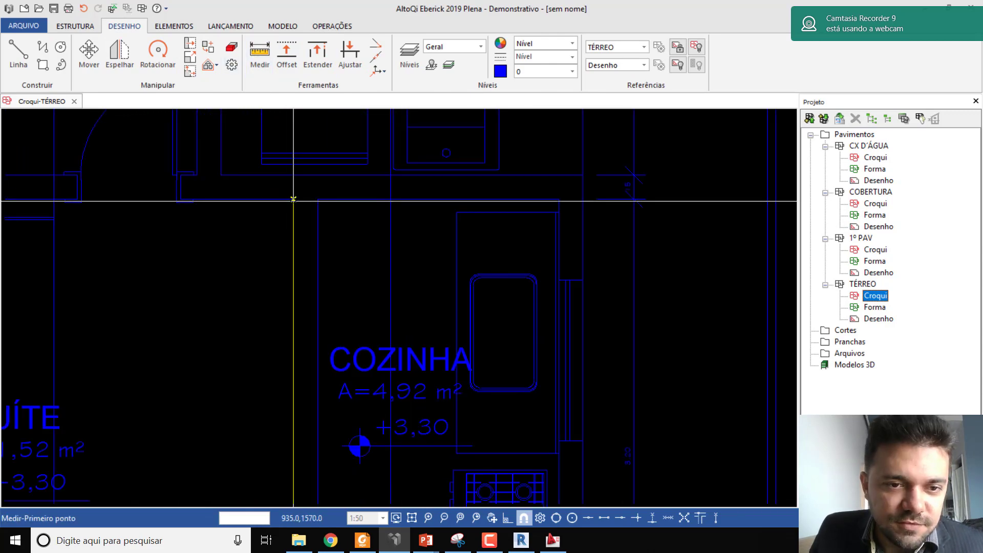
pyautogui.click(293, 199)
pyautogui.click(317, 199)
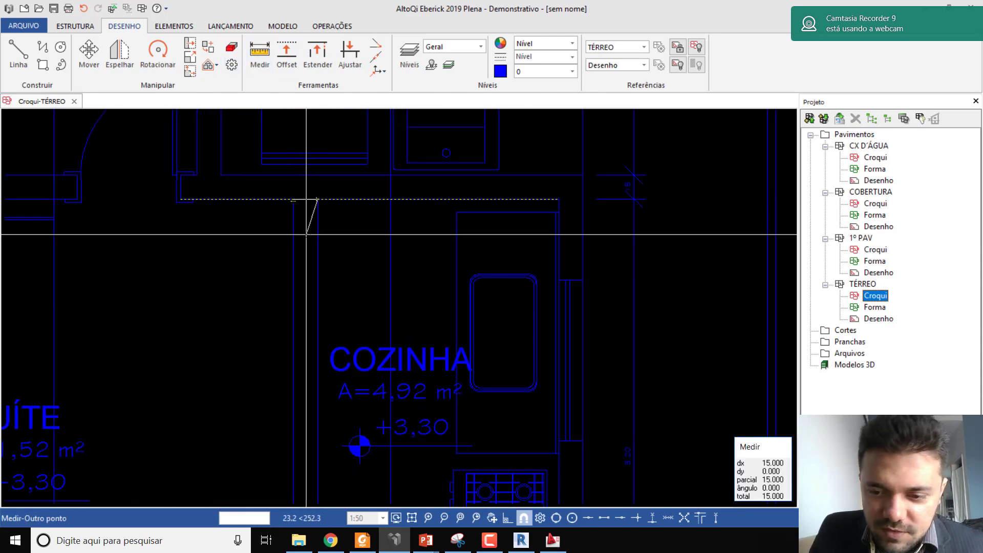
pyautogui.press('Escape')
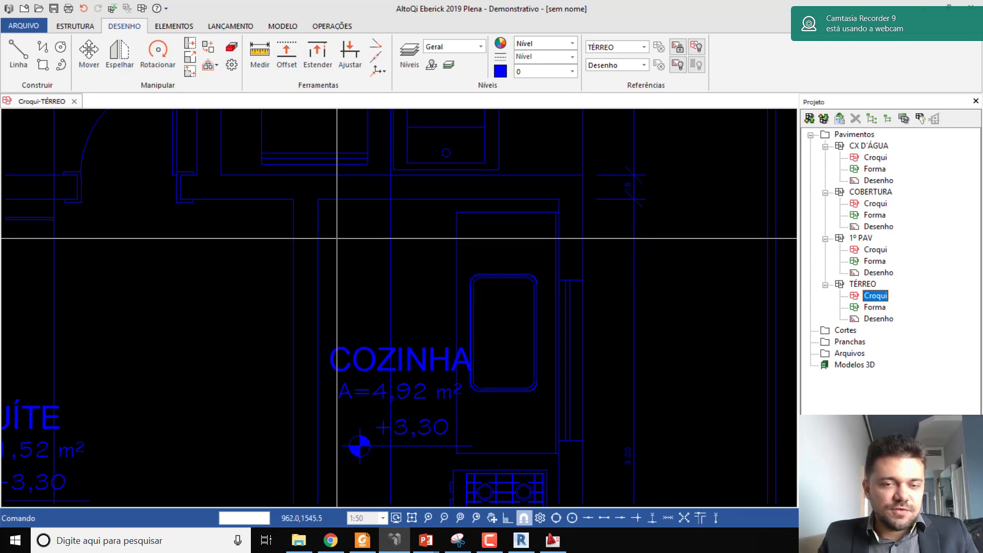
pyautogui.scroll(-6, 336, 238)
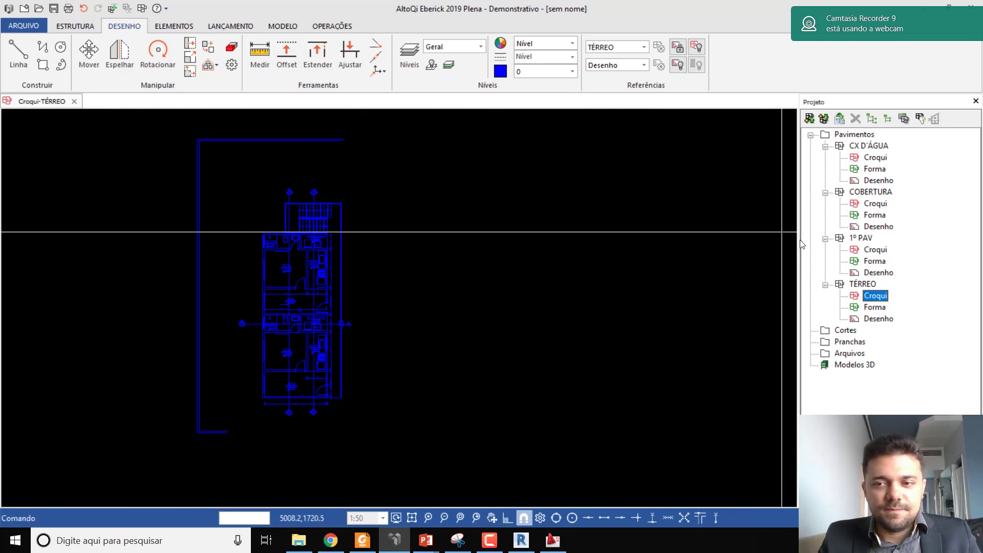
# Open the Croqui of the 1º PAV storey and import the CROQUI 1 PAV DWG drawing into it
pyautogui.doubleClick(873, 249)
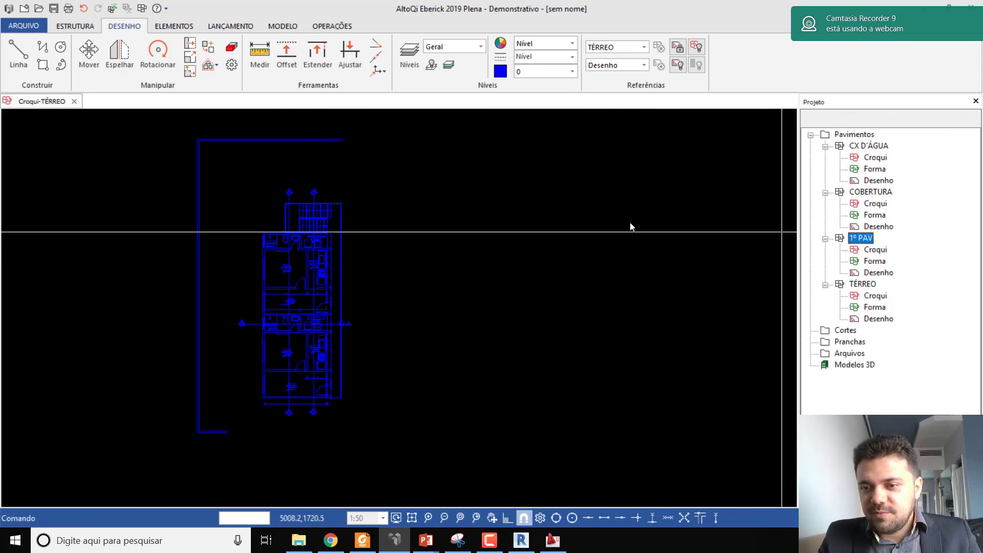
pyautogui.click(881, 251)
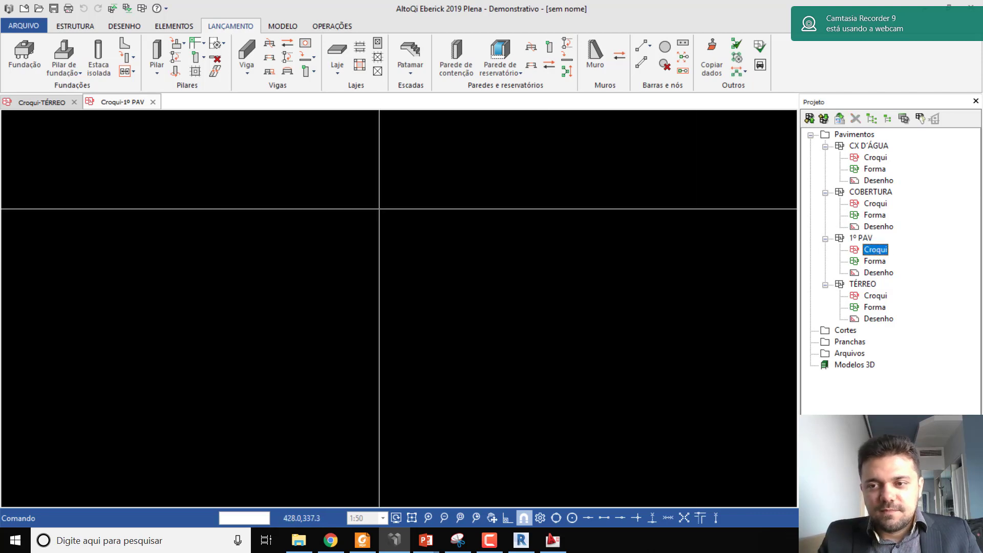
pyautogui.click(25, 26)
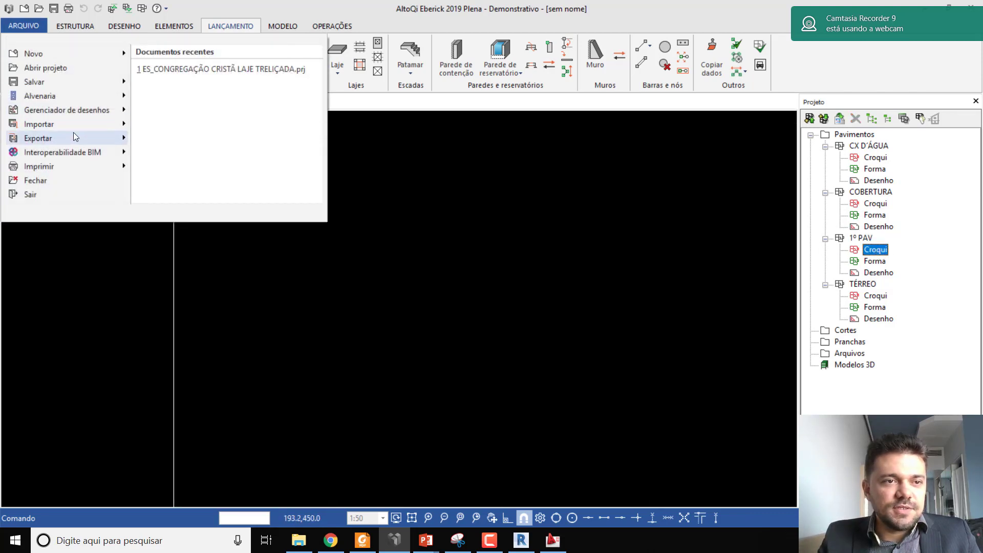
pyautogui.moveTo(96, 125)
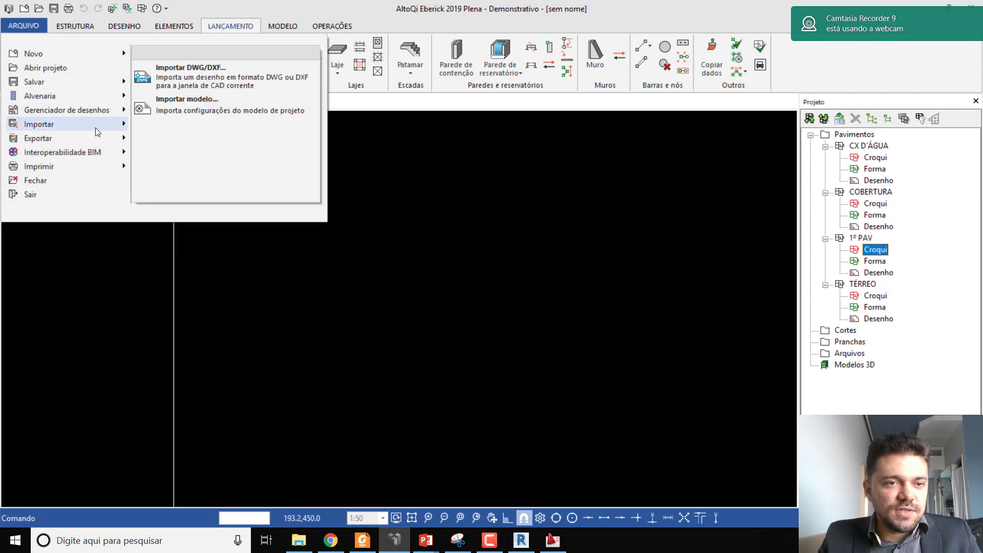
pyautogui.click(205, 82)
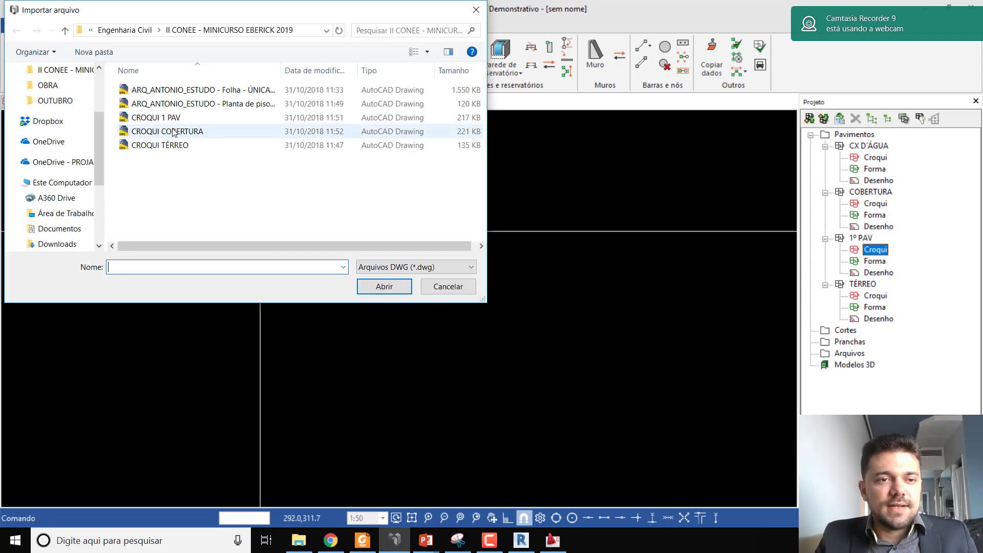
pyautogui.click(169, 119)
pyautogui.click(384, 287)
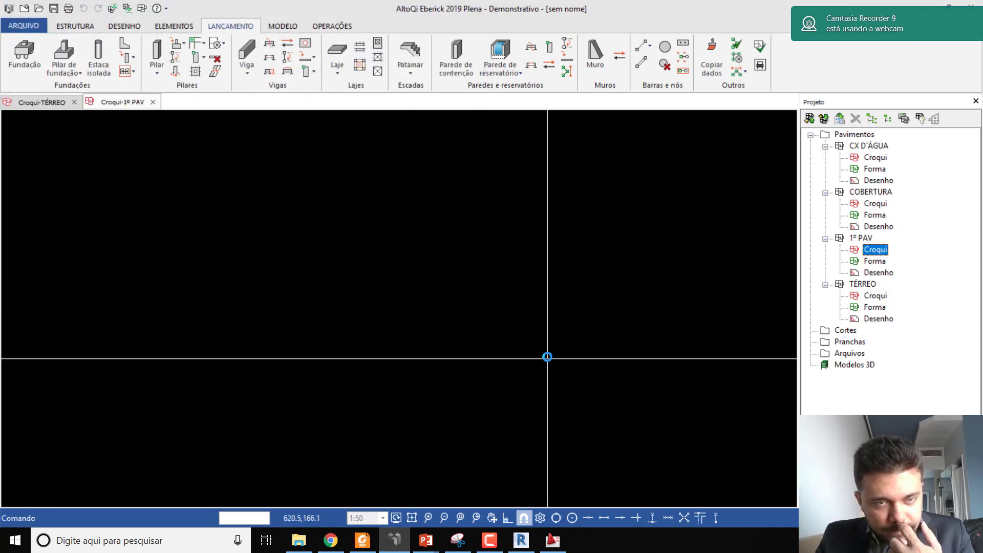
pyautogui.click(481, 359)
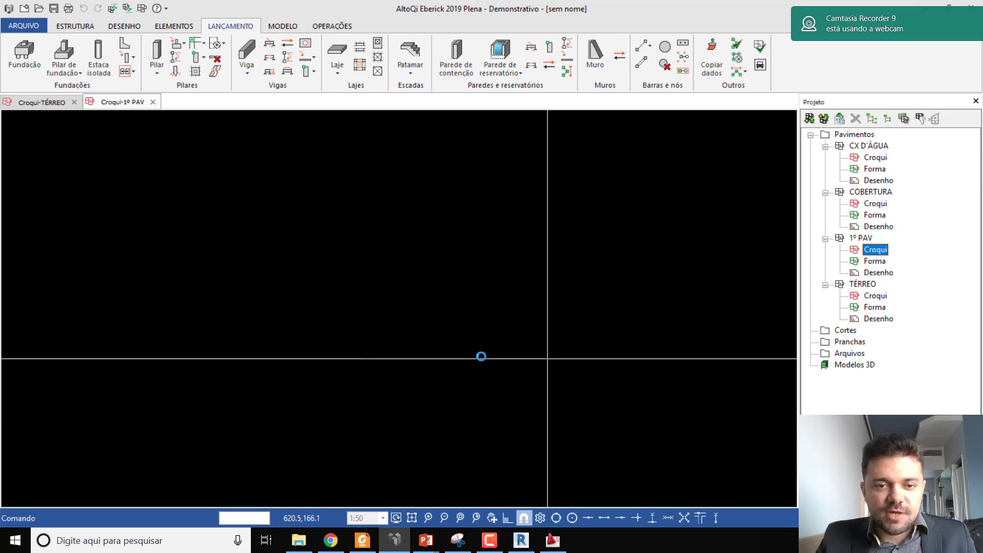
pyautogui.scroll(3, 197, 365)
pyautogui.scroll(-5, 196, 365)
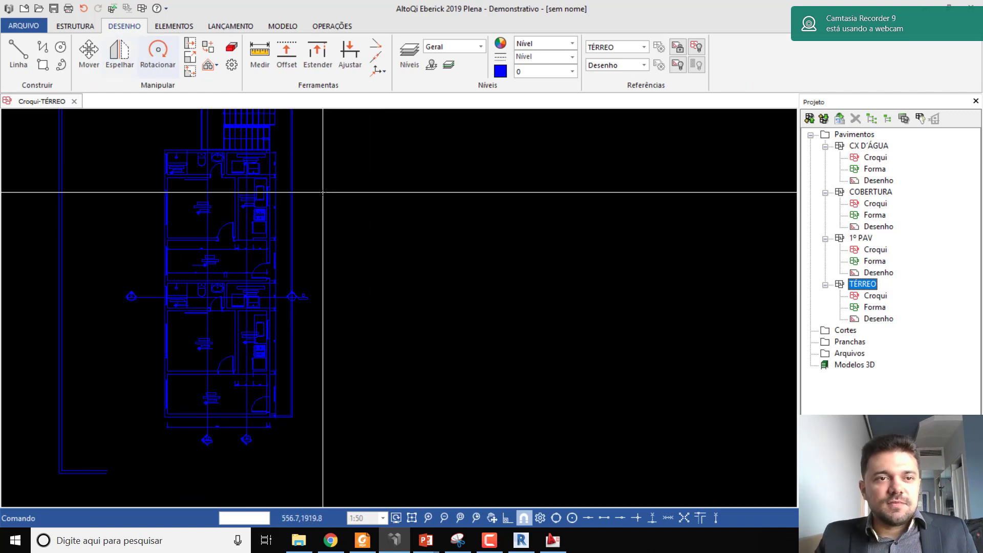
pyautogui.scroll(-3, 417, 294)
pyautogui.moveTo(401, 294); pyautogui.dragTo(398, 316, button='middle')
pyautogui.scroll(3, 437, 326)
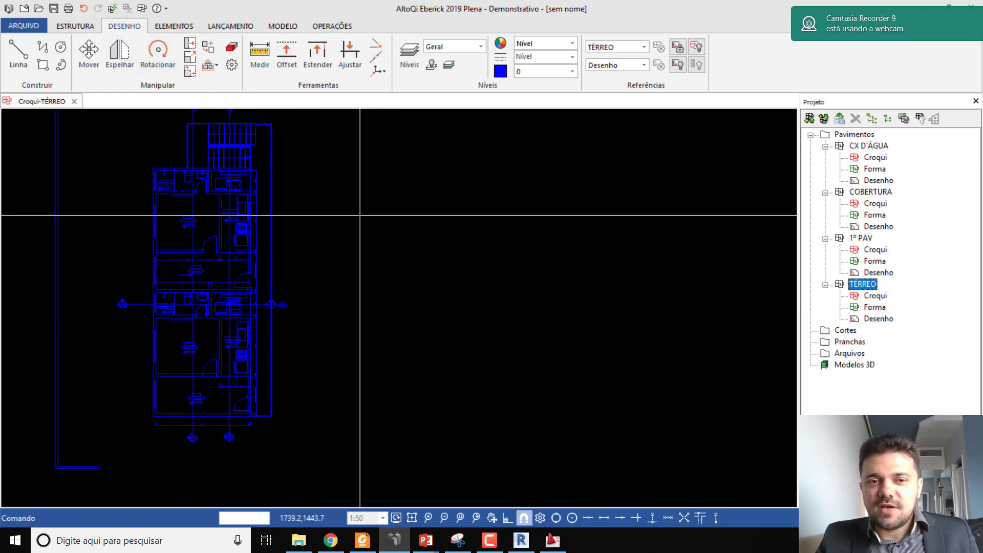
# Start placing a rectangular Pilar with a 14 x 30 cm section and 90° rotation at the SALA's outer wall corner in the TÉRREO plan
pyautogui.click(240, 24)
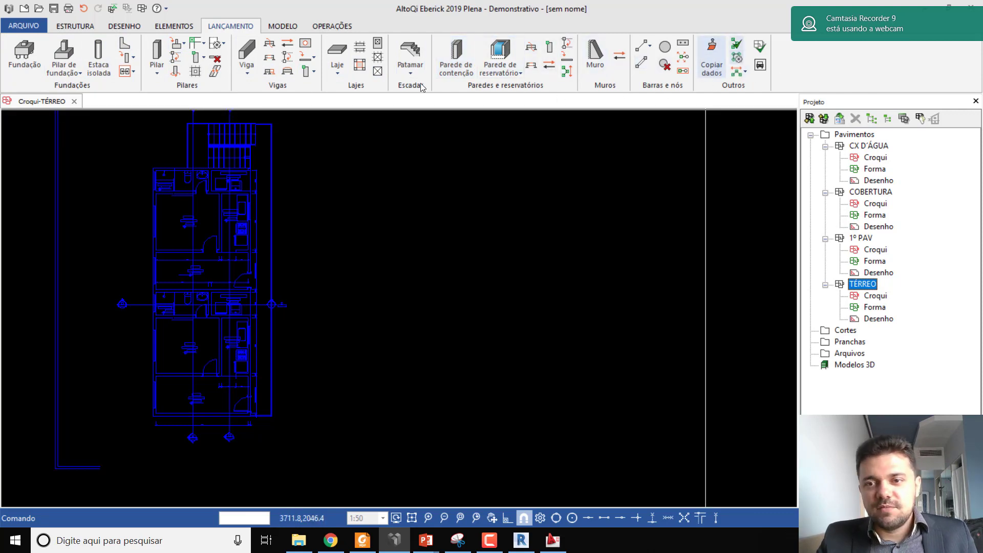
pyautogui.click(157, 57)
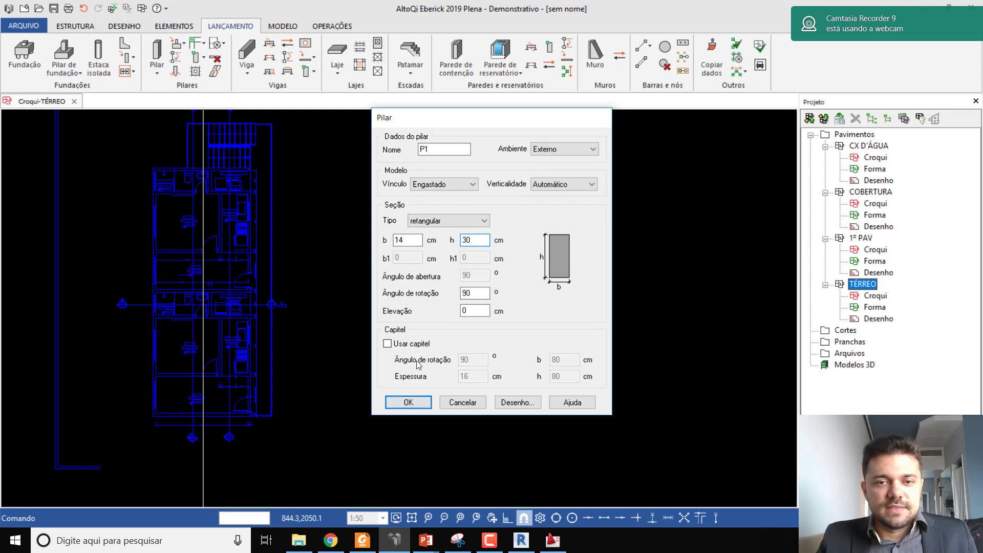
pyautogui.click(409, 402)
pyautogui.scroll(5, 187, 439)
pyautogui.scroll(3, 259, 376)
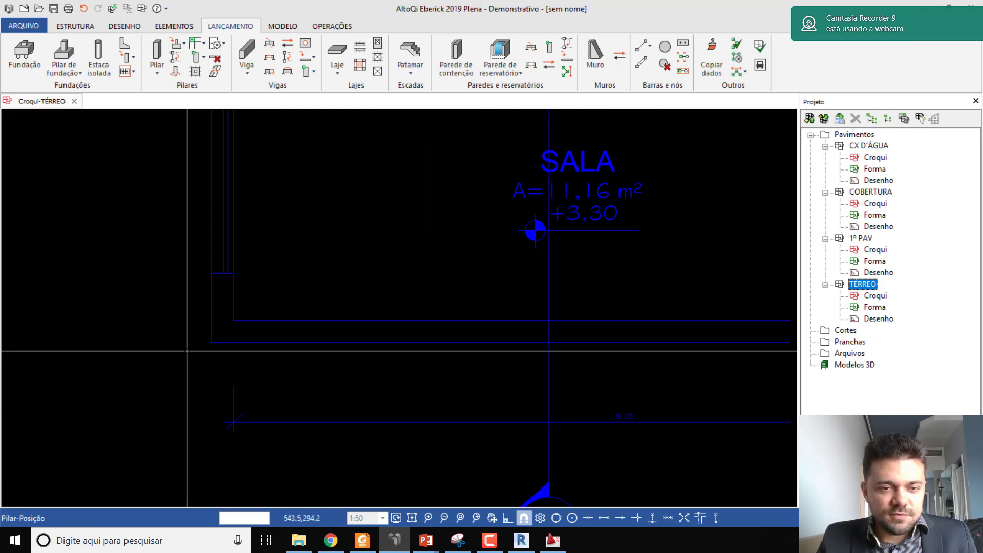
# Place a horizontal 14x30 column at the outer corner of the lower SALA, on the window-wall side
pyautogui.click(211, 342)
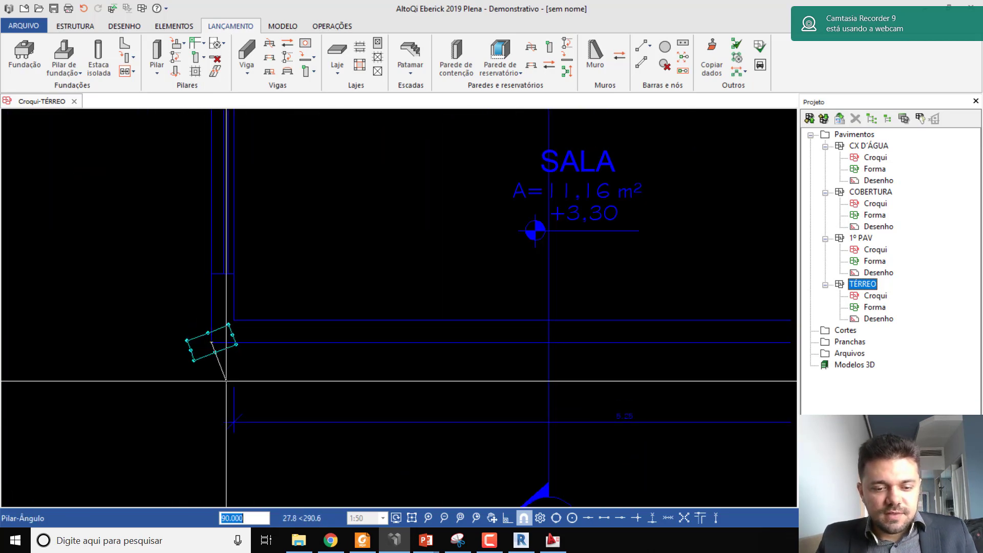
pyautogui.press('Return')
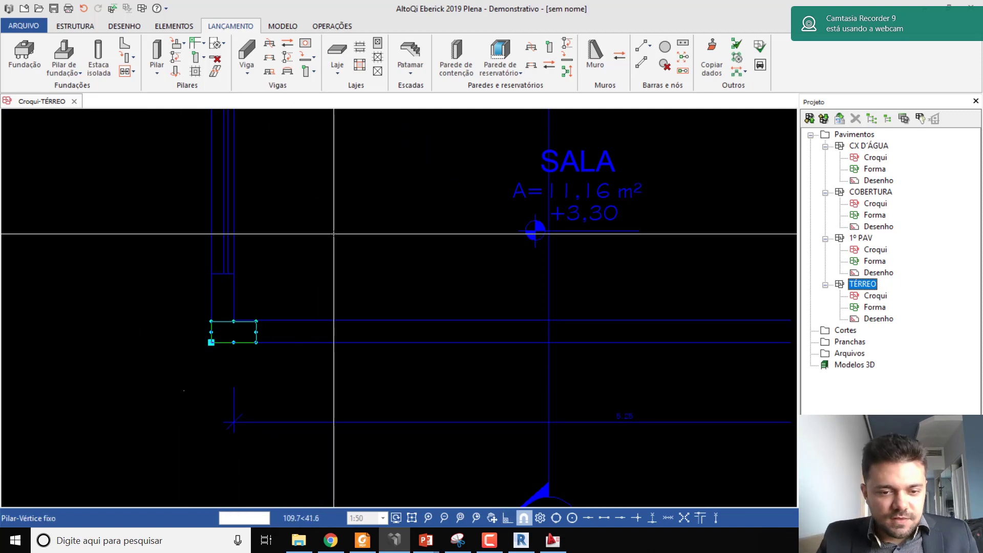
pyautogui.press('Return')
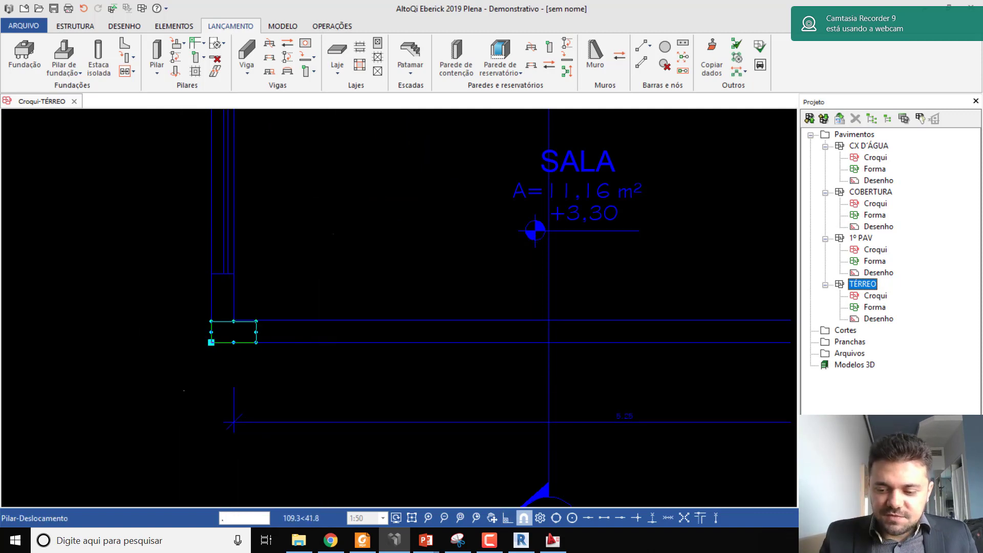
pyautogui.press('Return')
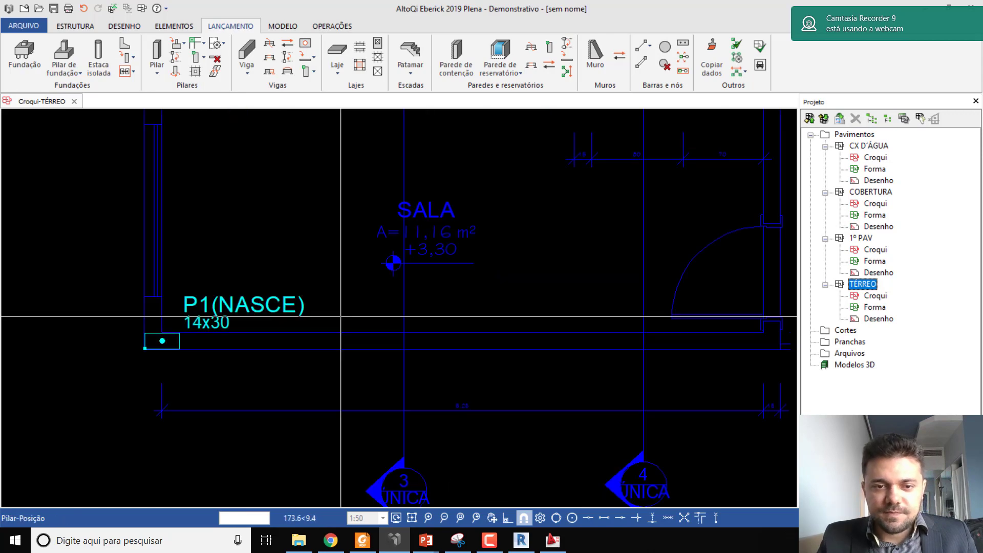
# Place a horizontal 14x30 column at the opposite outer corner of the lower SALA, beside the entrance door
pyautogui.click(149, 279)
pyautogui.scroll(-1, 128, 302)
pyautogui.scroll(3, 522, 332)
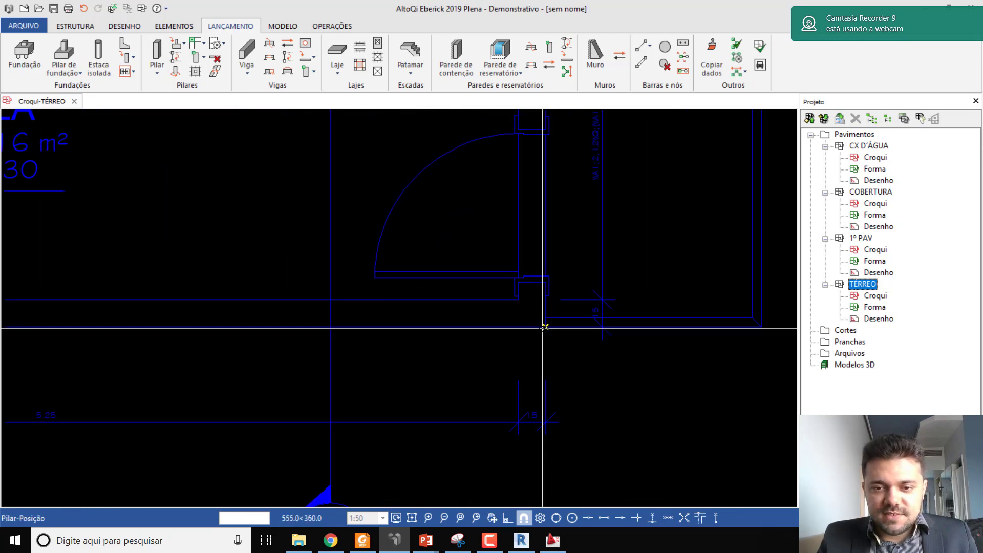
pyautogui.click(544, 327)
pyautogui.press('F8')
pyautogui.click(519, 357)
pyautogui.press('F8')
pyautogui.click(443, 286)
pyautogui.press('Return')
# Place a vertical 14x30 column in the outer window wall where the wall between the lower BANHEIRO and SUÍTE meets it
pyautogui.scroll(-5, 443, 342)
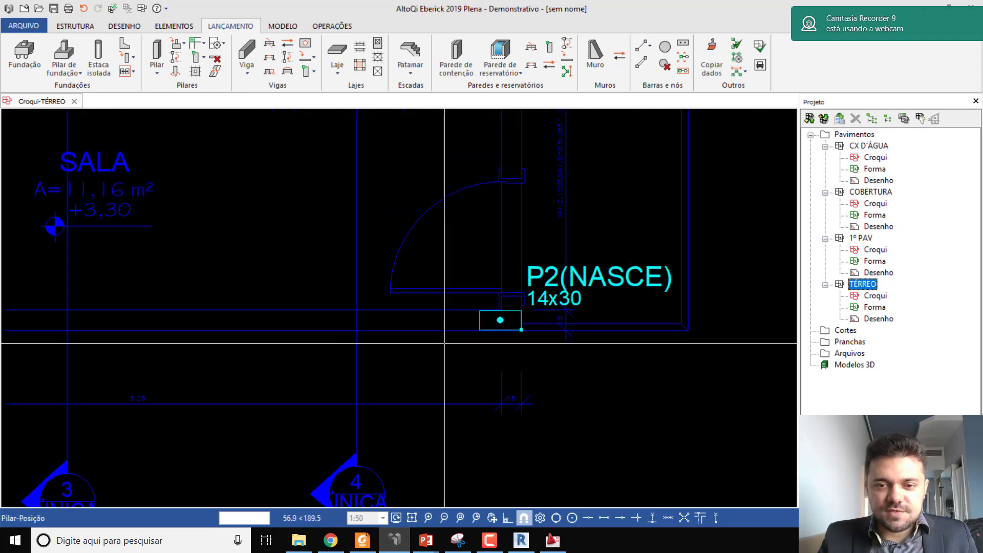
pyautogui.moveTo(372, 262); pyautogui.dragTo(397, 337, button='middle')
pyautogui.moveTo(302, 256); pyautogui.dragTo(318, 317, button='middle')
pyautogui.scroll(3, 253, 211)
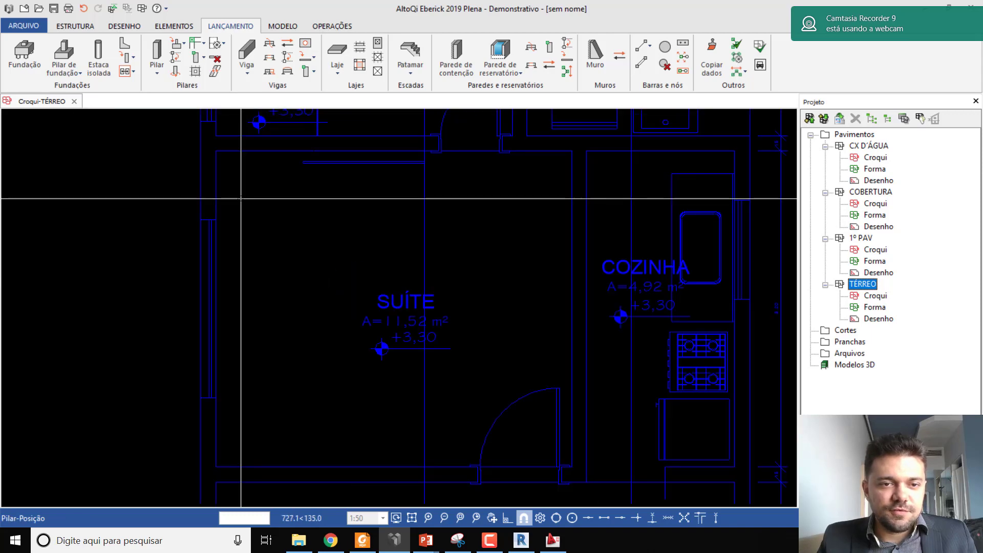
pyautogui.moveTo(242, 196); pyautogui.dragTo(272, 300, button='middle')
pyautogui.scroll(3, 244, 250)
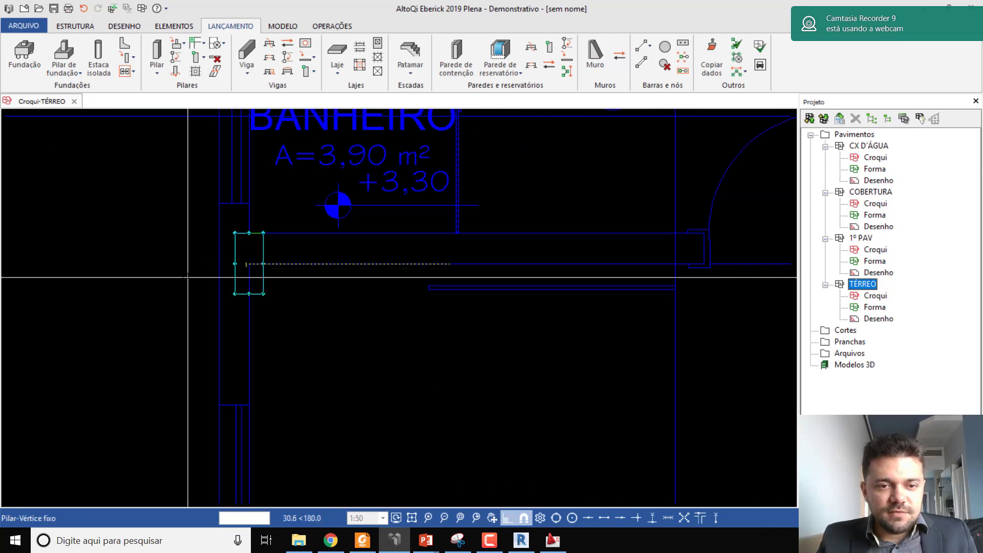
pyautogui.click(248, 263)
# Place a horizontal 14x30 column where the wall between the lower ÁREA SERVIÇO and COZINHA meets the outer wall
pyautogui.scroll(-3, 307, 266)
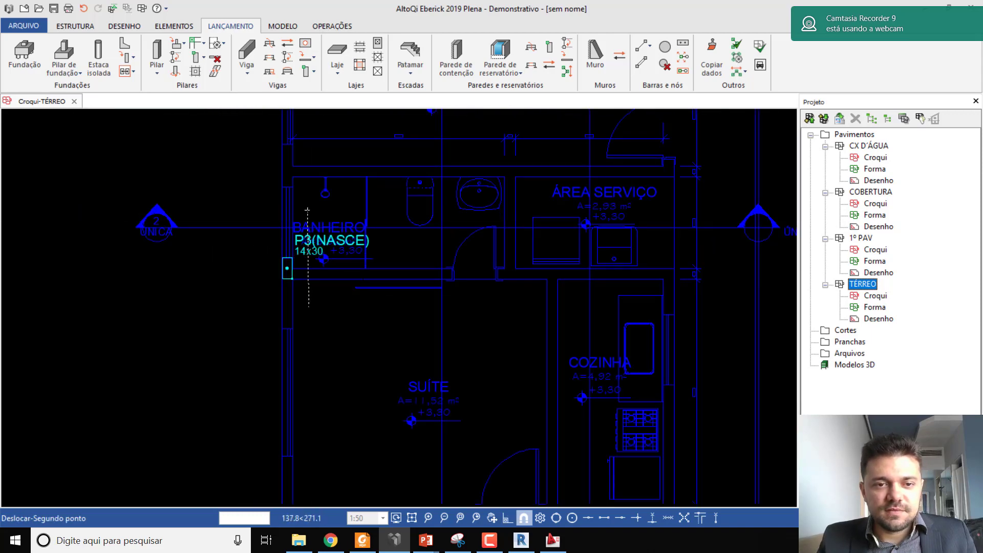
pyautogui.click(308, 306)
pyautogui.scroll(-2, 423, 330)
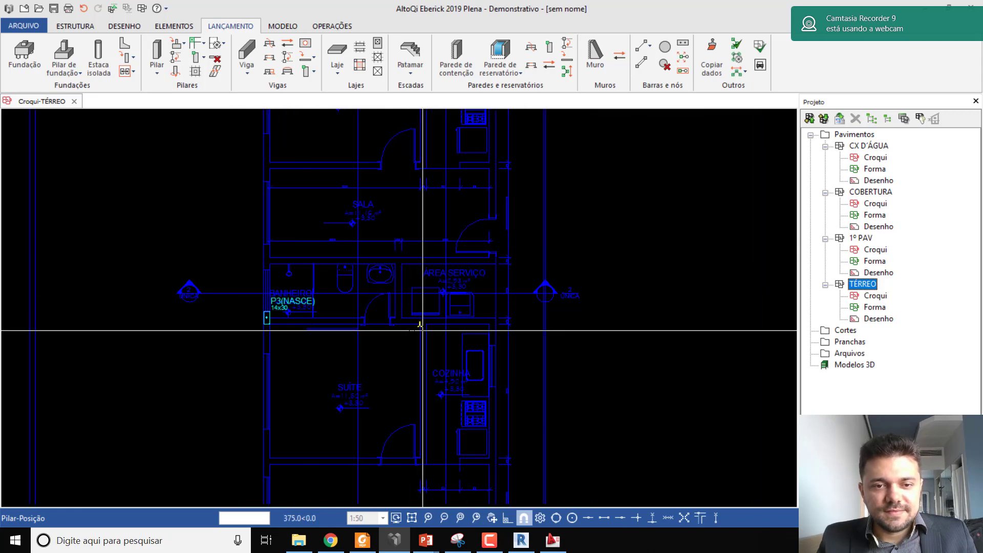
pyautogui.scroll(3, 423, 330)
pyautogui.click(581, 301)
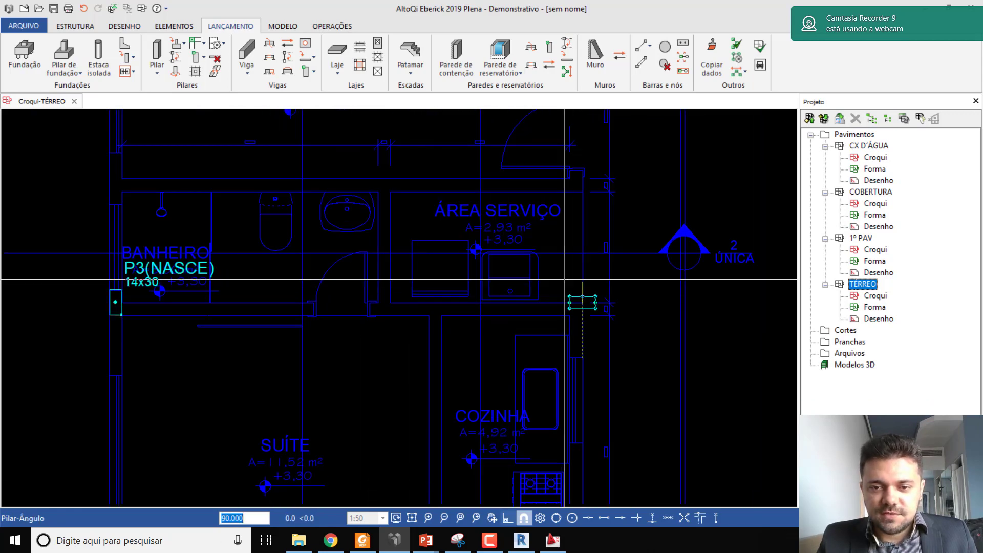
pyautogui.press('Return')
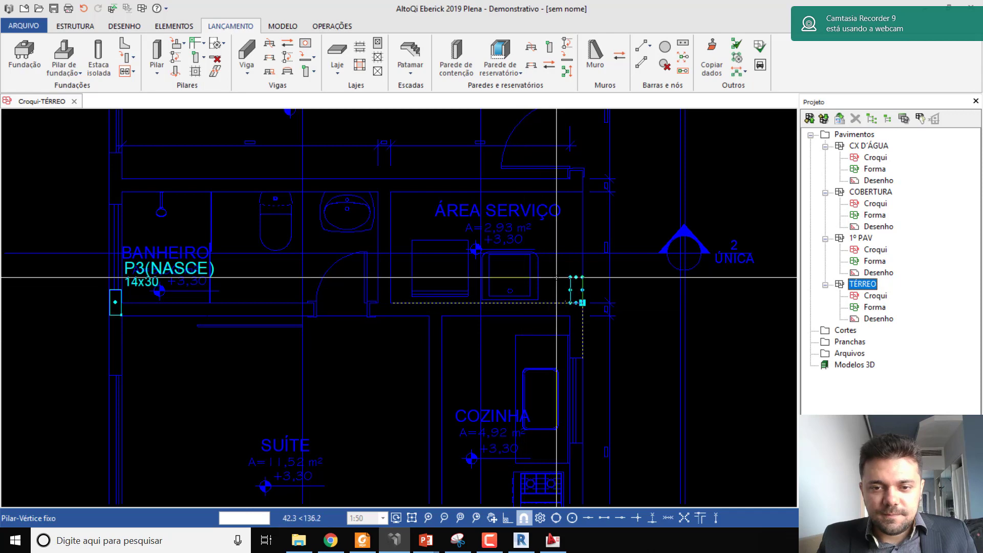
pyautogui.click(582, 302)
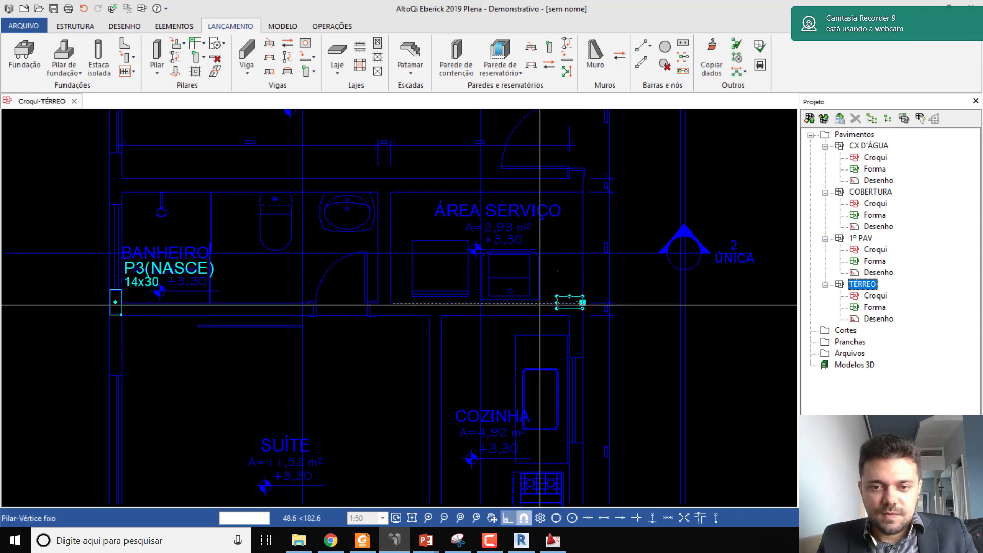
pyautogui.press('Return')
# Place a horizontal 14x30 column at the outer corner of the upper BANHEIRO
pyautogui.scroll(-3, 450, 328)
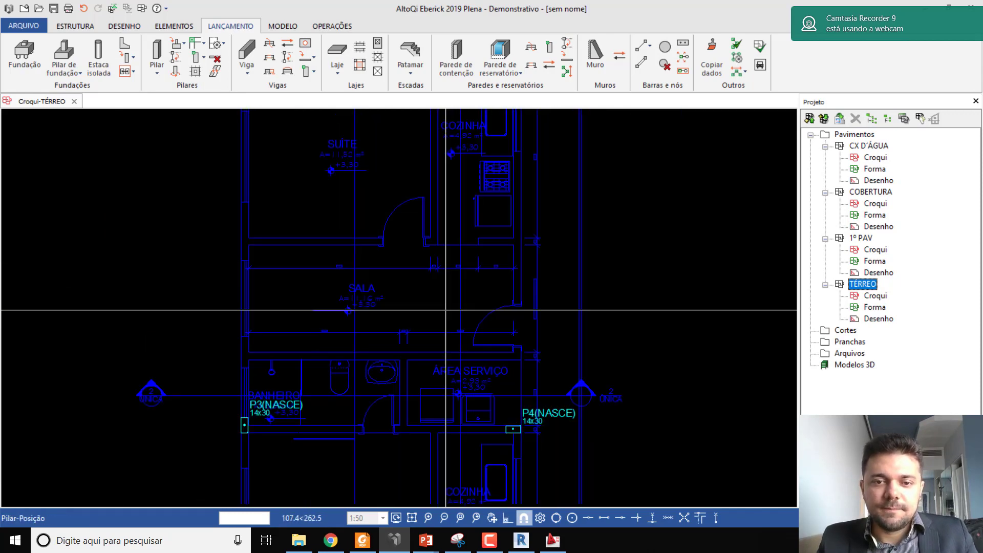
pyautogui.scroll(1, 461, 277)
pyautogui.scroll(-1, 318, 277)
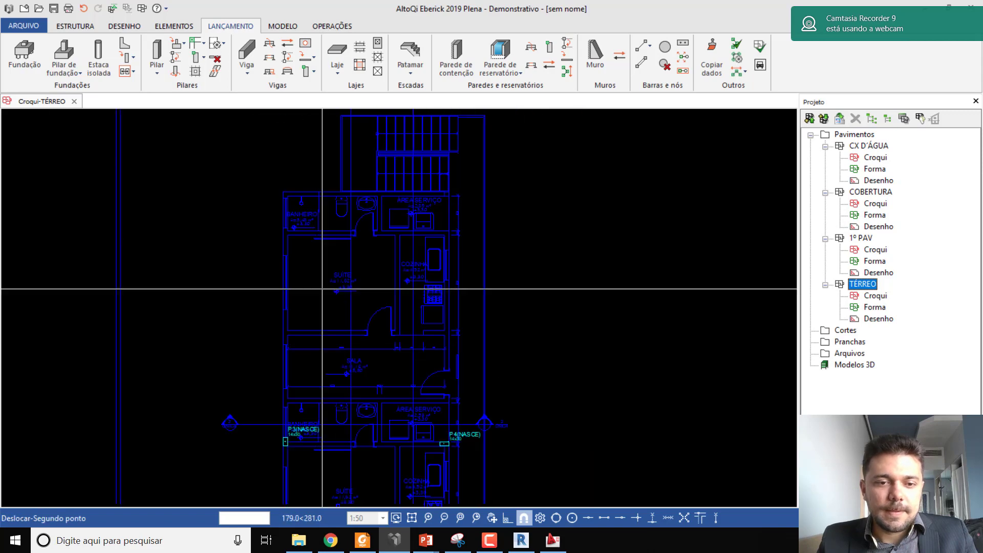
pyautogui.scroll(3, 284, 184)
pyautogui.click(286, 168)
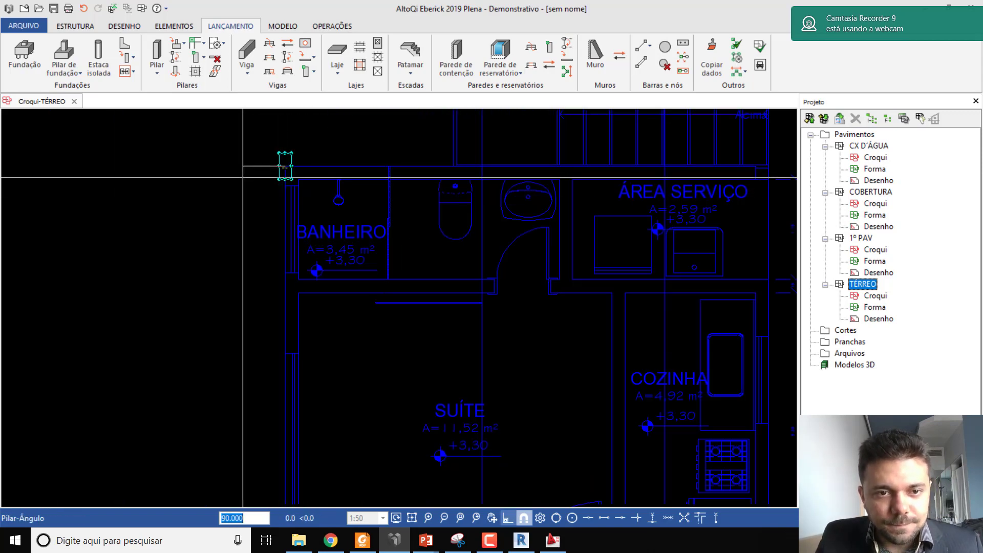
pyautogui.click(348, 211)
# Place a horizontal 14x30 column at the outer corner of the upper ÁREA SERVIÇO, next to the stairs
pyautogui.scroll(-2, 340, 207)
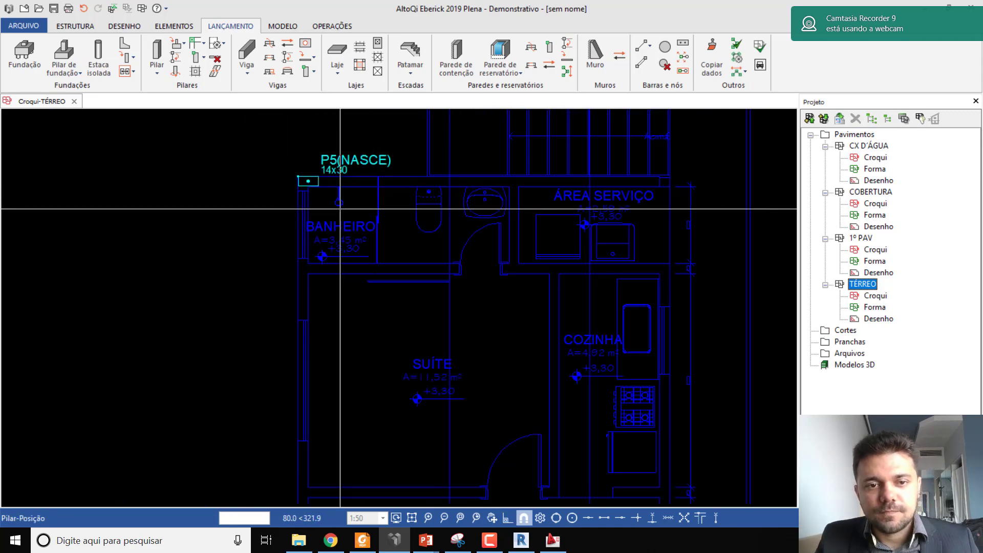
pyautogui.scroll(4, 340, 194)
pyautogui.moveTo(534, 181); pyautogui.dragTo(545, 197, button='middle')
pyautogui.scroll(2, 547, 197)
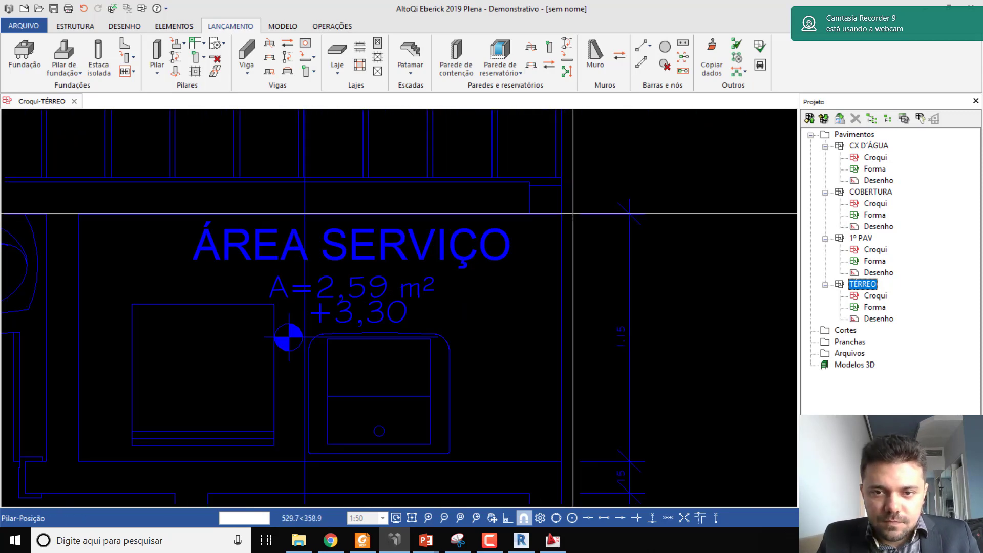
pyautogui.click(561, 201)
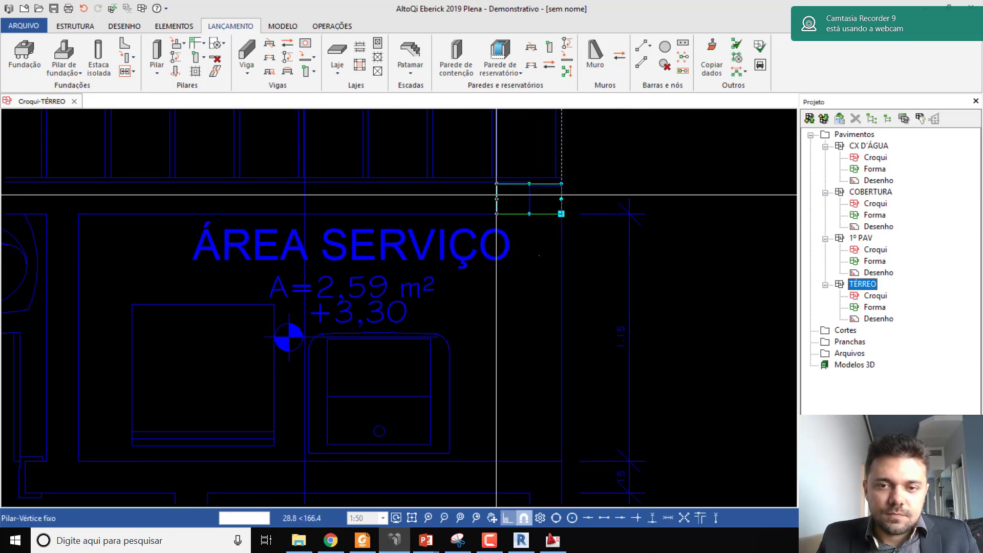
pyautogui.click(499, 197)
# Place a vertical 14x30 column in the outer window wall where the wall between the upper SUÍTE and SALA meets it
pyautogui.scroll(-4, 499, 197)
pyautogui.moveTo(361, 225); pyautogui.dragTo(370, 172, button='middle')
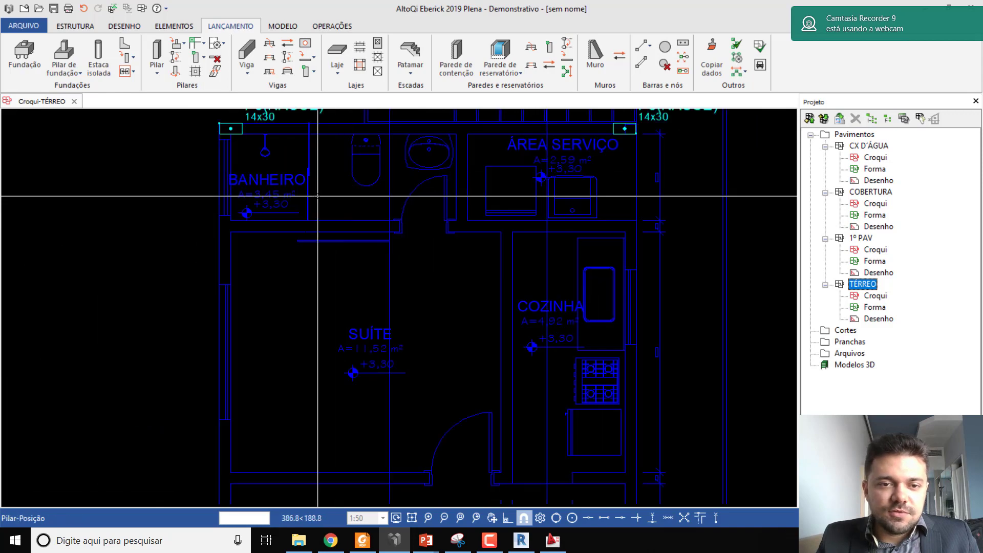
pyautogui.scroll(-1, 313, 197)
pyautogui.moveTo(253, 222); pyautogui.dragTo(268, 173, button='middle')
pyautogui.scroll(-1, 268, 174)
pyautogui.scroll(1, 269, 324)
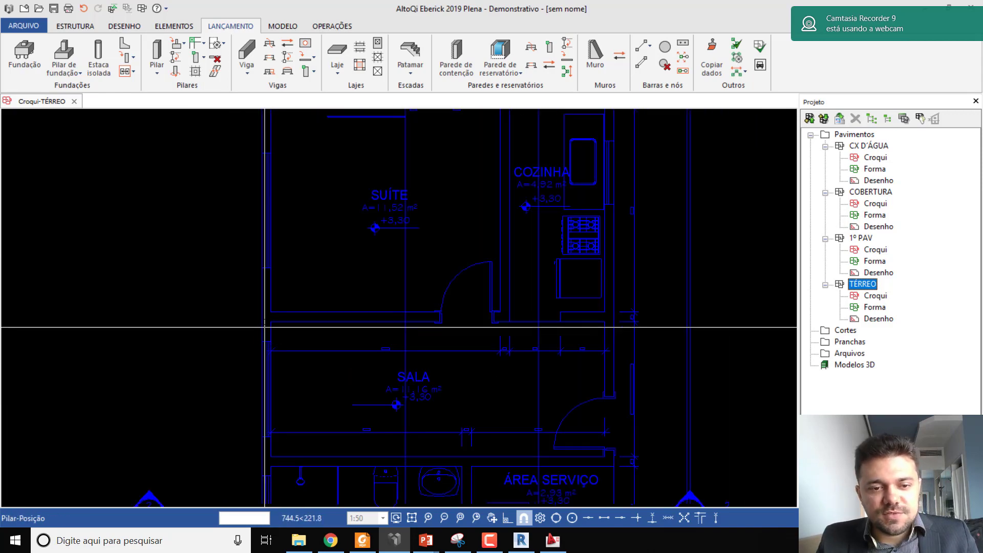
pyautogui.click(271, 312)
pyautogui.scroll(3, 215, 313)
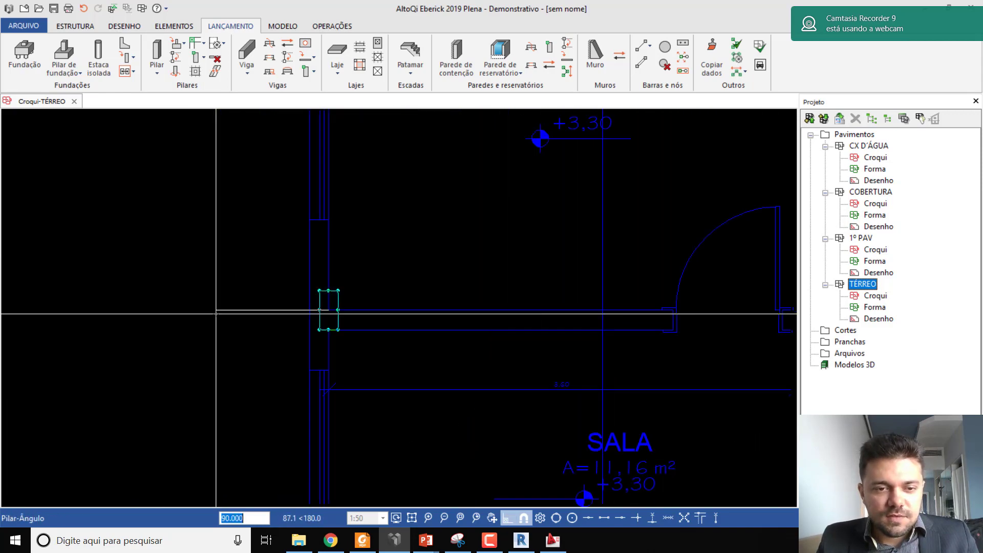
pyautogui.press('Return')
pyautogui.press('Return')
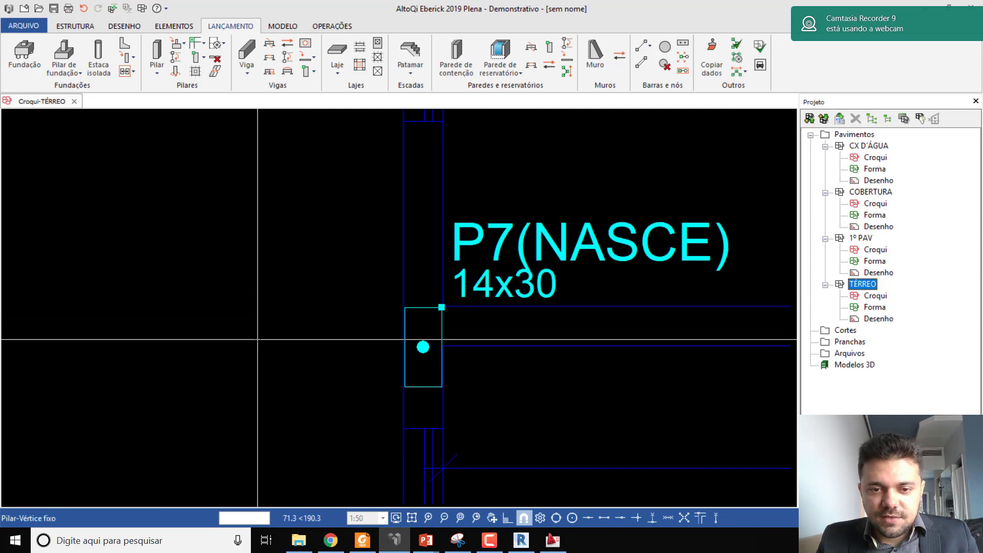
# Place a vertical 14x30 column where the wall between the upper COZINHA and SALA meets the outer wall
pyautogui.scroll(-4, 358, 338)
pyautogui.scroll(2, 495, 328)
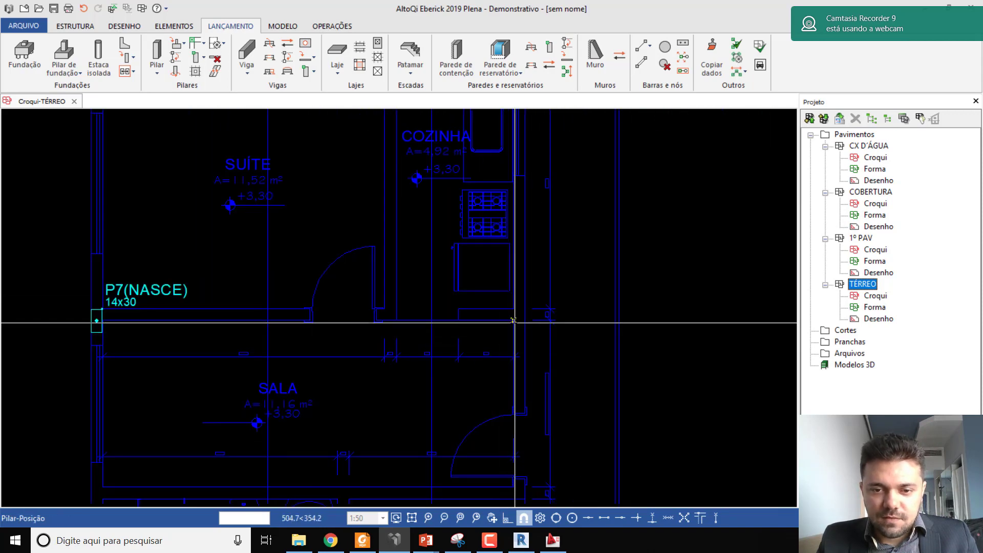
pyautogui.press('Return')
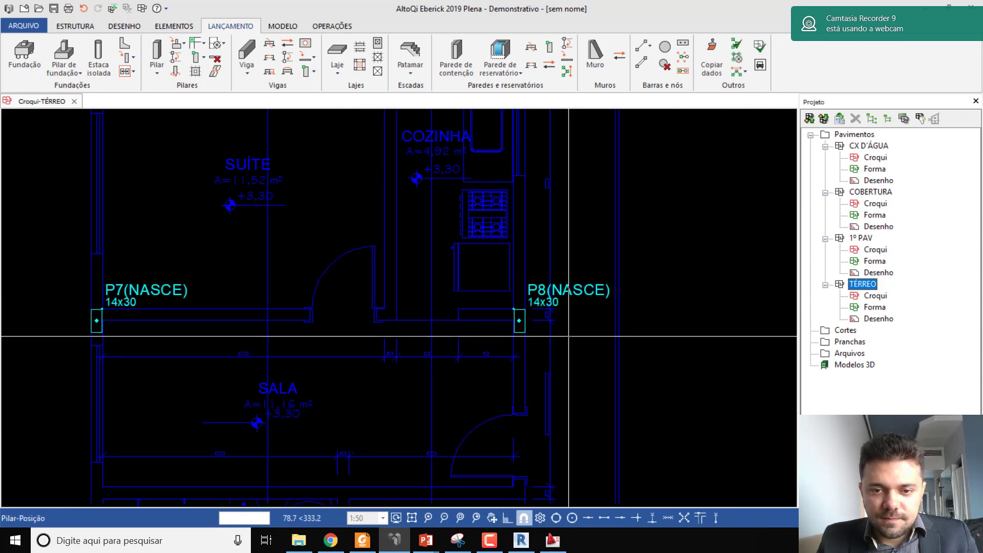
pyautogui.scroll(-6, 568, 337)
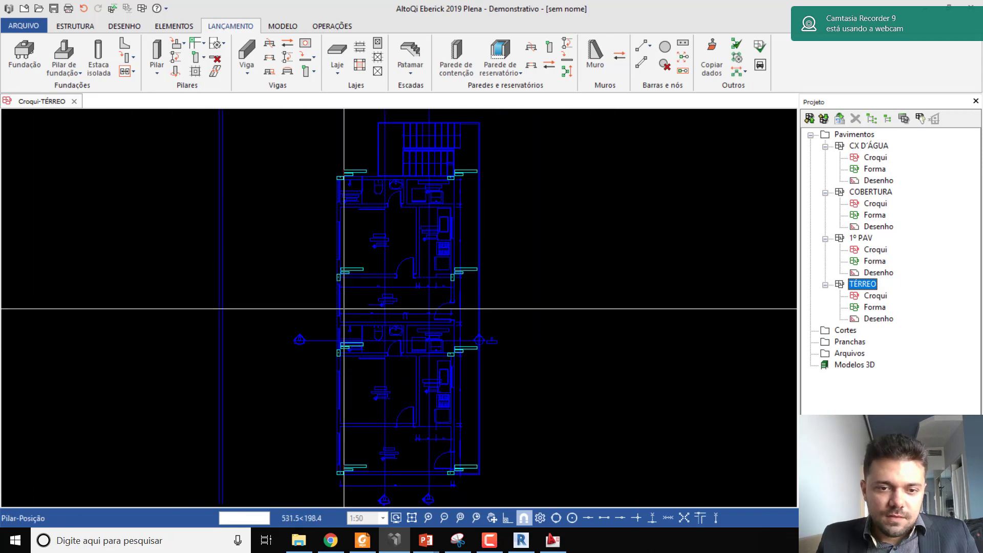
pyautogui.scroll(4, 302, 364)
pyautogui.scroll(-3, 330, 353)
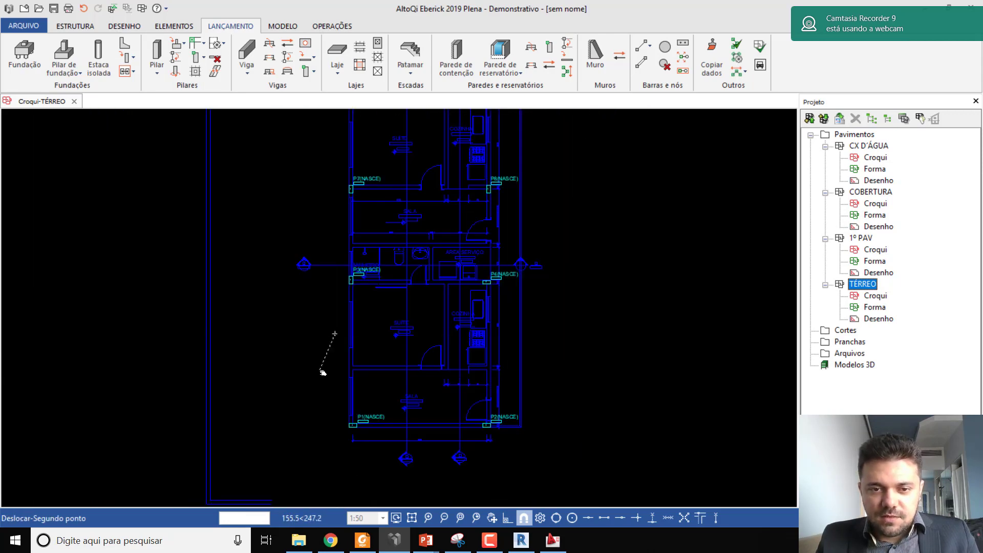
pyautogui.scroll(1, 329, 365)
pyautogui.scroll(-3, 281, 310)
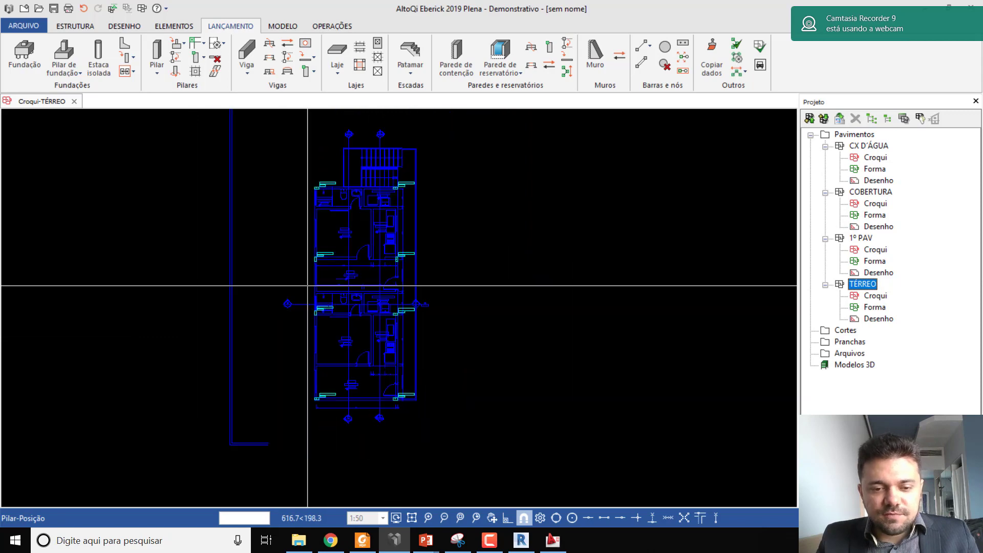
# Switch to AutoCAD and examine the water-tank area of the roof plan and the building sections in the architectural project drawing
pyautogui.click(552, 540)
pyautogui.scroll(-5, 579, 266)
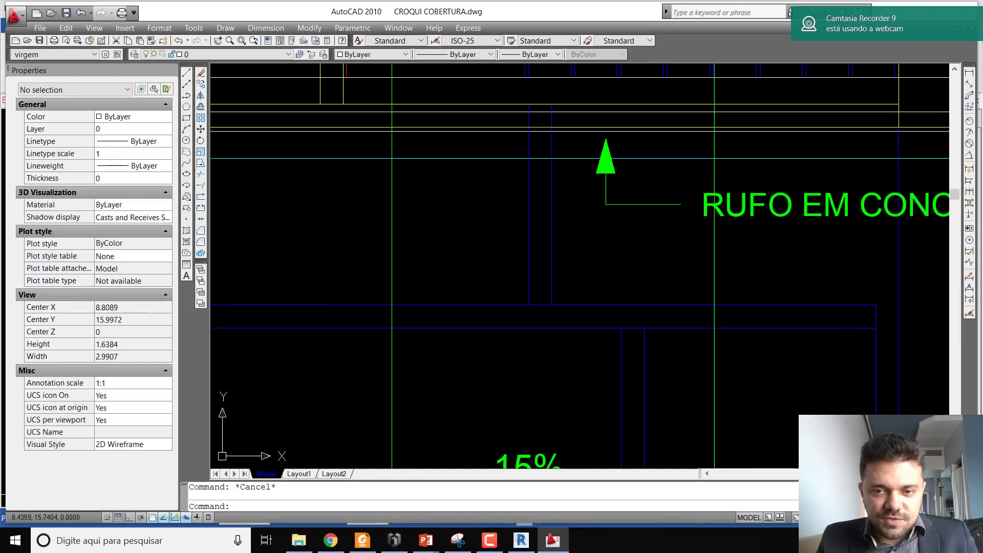
pyautogui.scroll(-2, 521, 253)
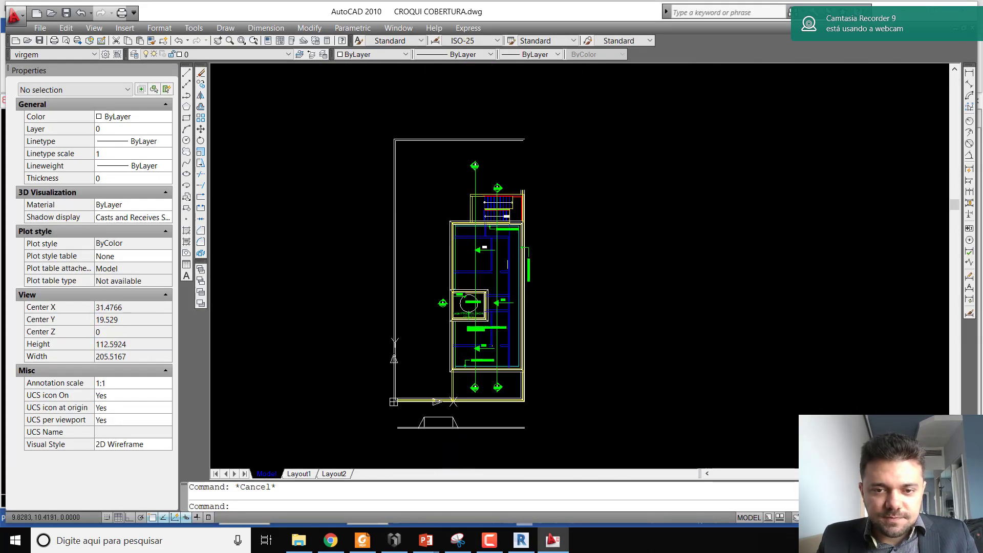
pyautogui.scroll(8, 471, 306)
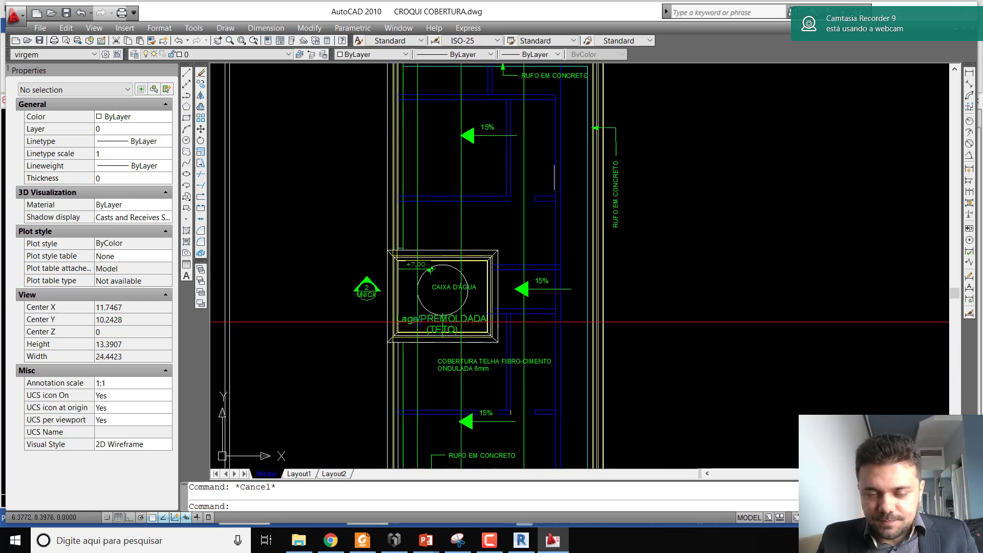
pyautogui.scroll(-7, 417, 321)
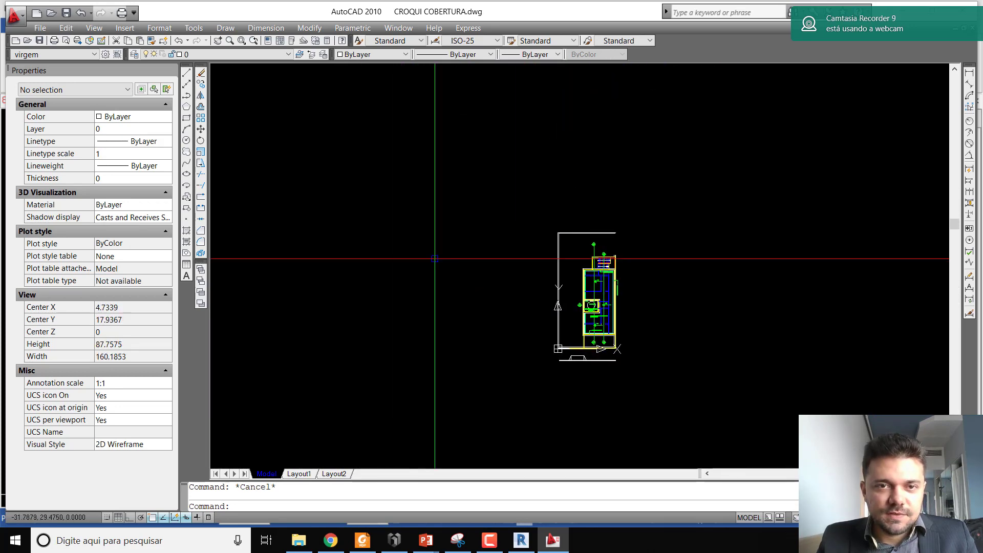
pyautogui.click(399, 27)
pyautogui.click(412, 137)
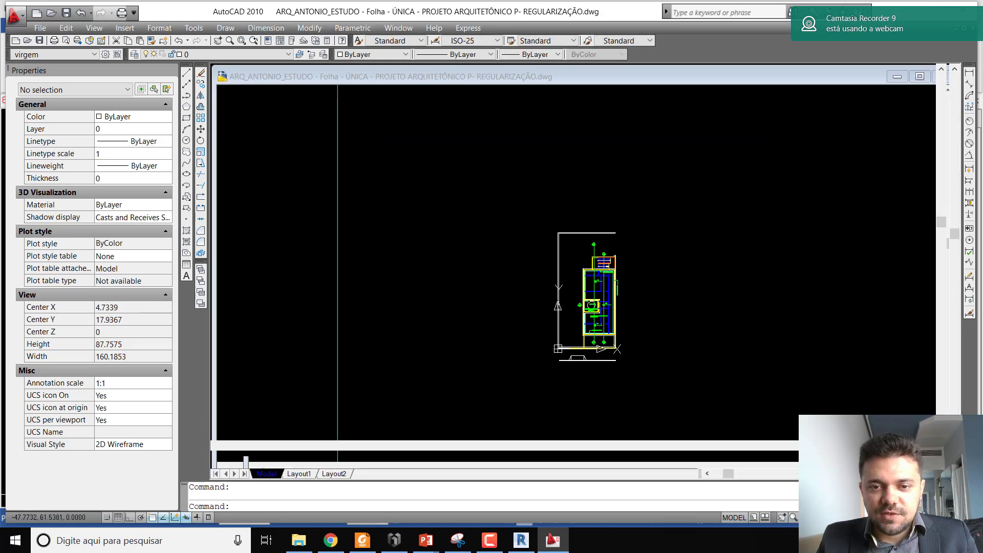
pyautogui.scroll(5, 443, 215)
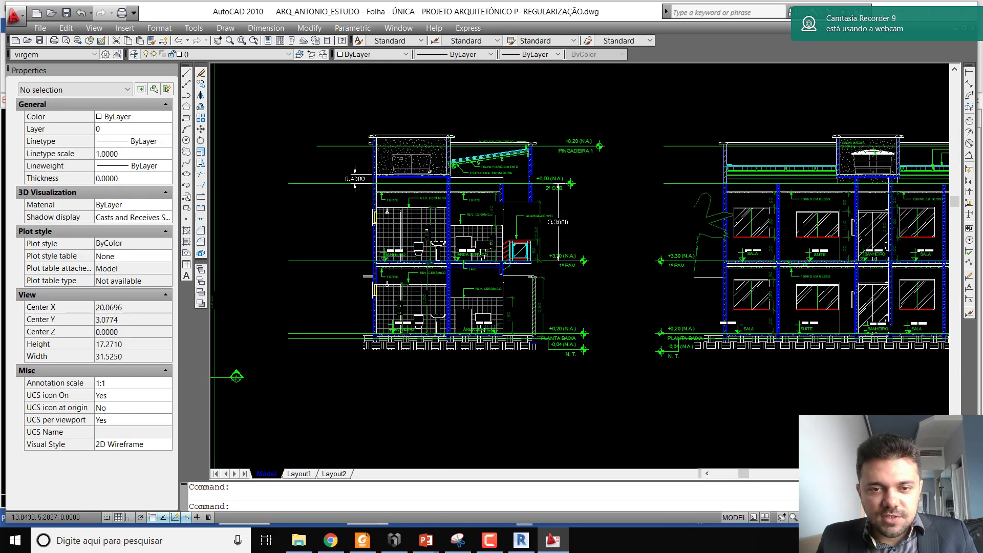
pyautogui.scroll(-3, 435, 232)
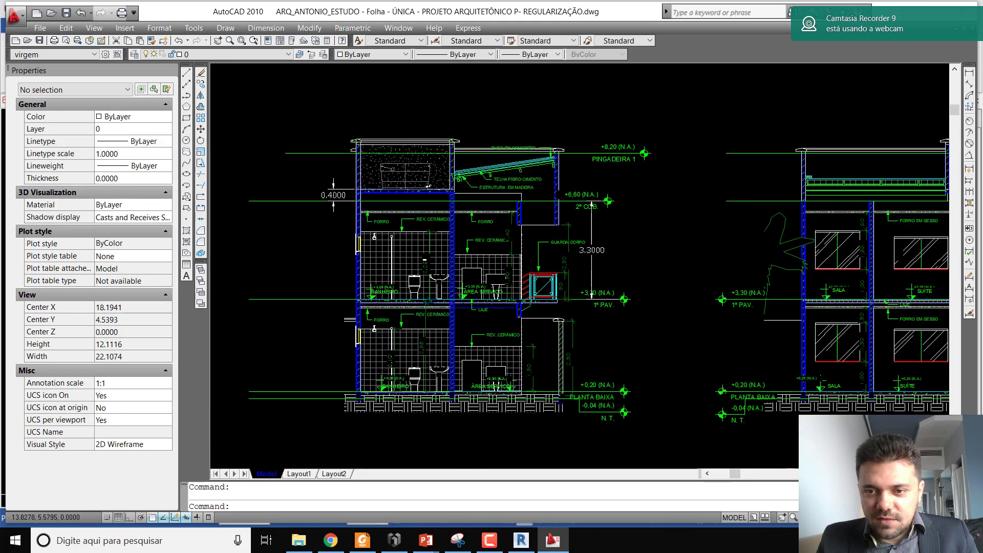
# Examine the water tank and the walls beneath it in the longitudinal section, and the bathroom area in the floor plan
pyautogui.moveTo(900, 216); pyautogui.dragTo(729, 220, button='middle')
pyautogui.scroll(6, 564, 225)
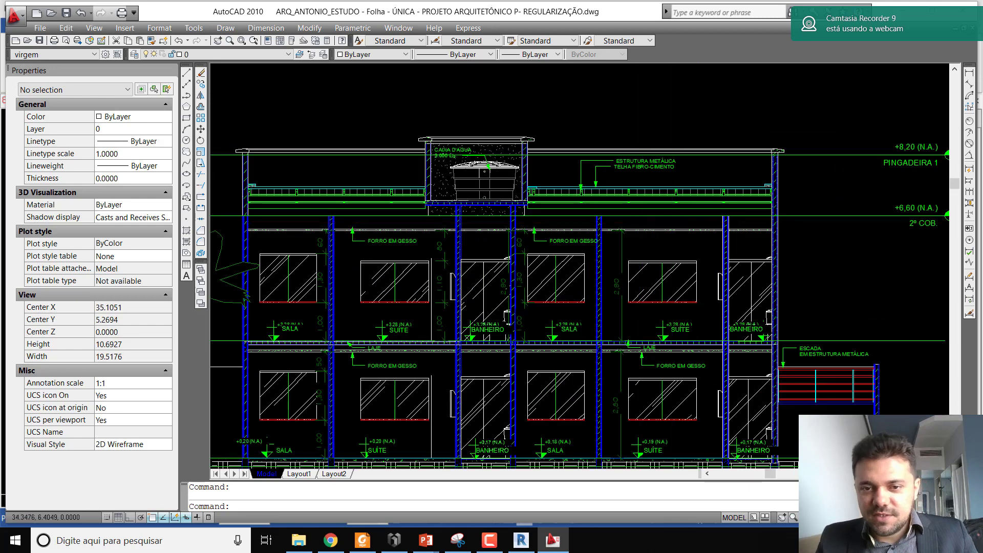
pyautogui.scroll(-4, 519, 205)
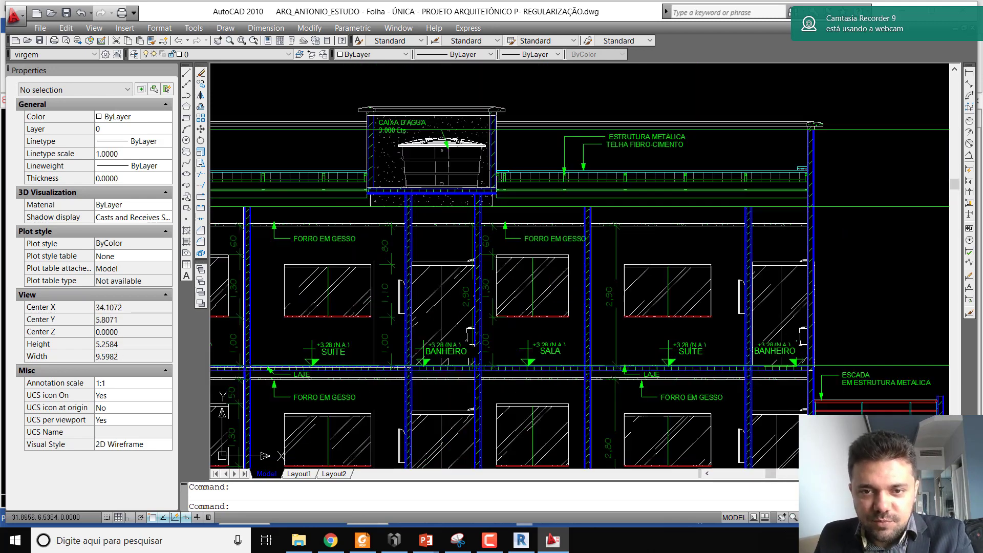
pyautogui.scroll(2, 519, 205)
pyautogui.moveTo(519, 205)
pyautogui.mouseDown(button='middle')
pyautogui.moveTo(523, 174)
pyautogui.moveTo(542, 205)
pyautogui.mouseUp(button='middle')
pyautogui.scroll(-5, 510, 170)
pyautogui.scroll(2, 542, 205)
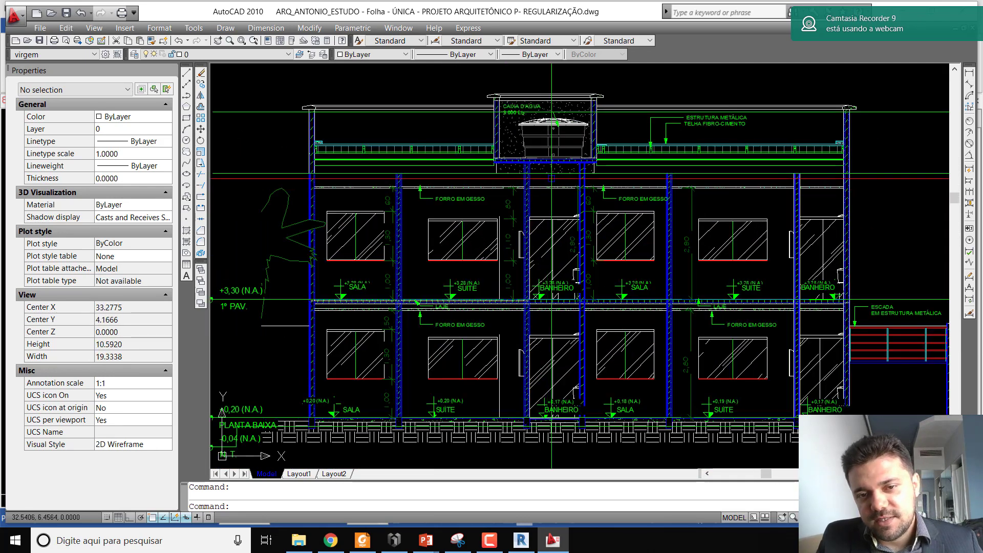
pyautogui.scroll(-2, 546, 200)
pyautogui.scroll(4, 596, 228)
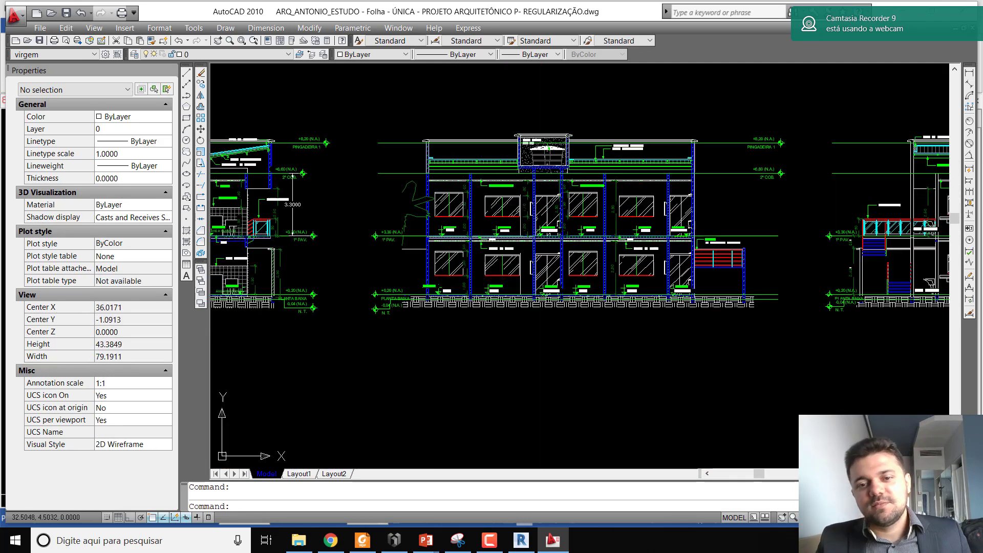
pyautogui.scroll(-7, 596, 227)
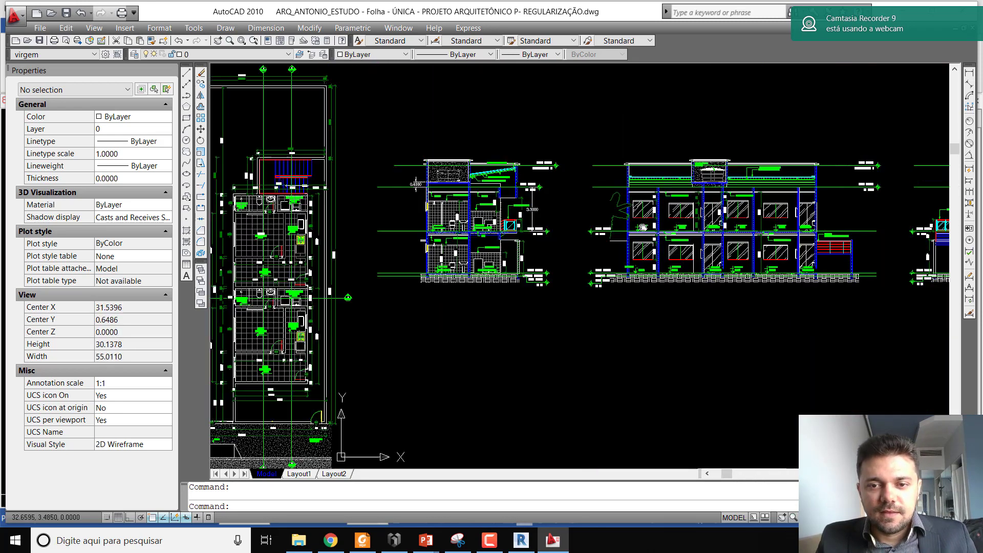
pyautogui.moveTo(596, 228); pyautogui.dragTo(601, 205, button='middle')
pyautogui.scroll(5, 394, 242)
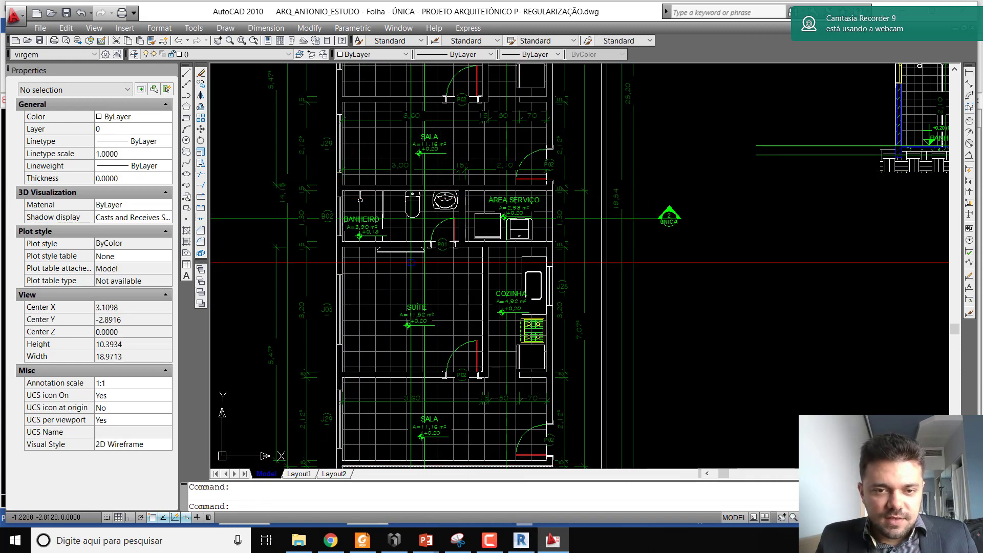
pyautogui.scroll(-2, 481, 406)
# Switch to Eberick and place a horizontal 14x30 column where the wall between the upper SALA and lower BANHEIRO meets the window wall
pyautogui.click(394, 549)
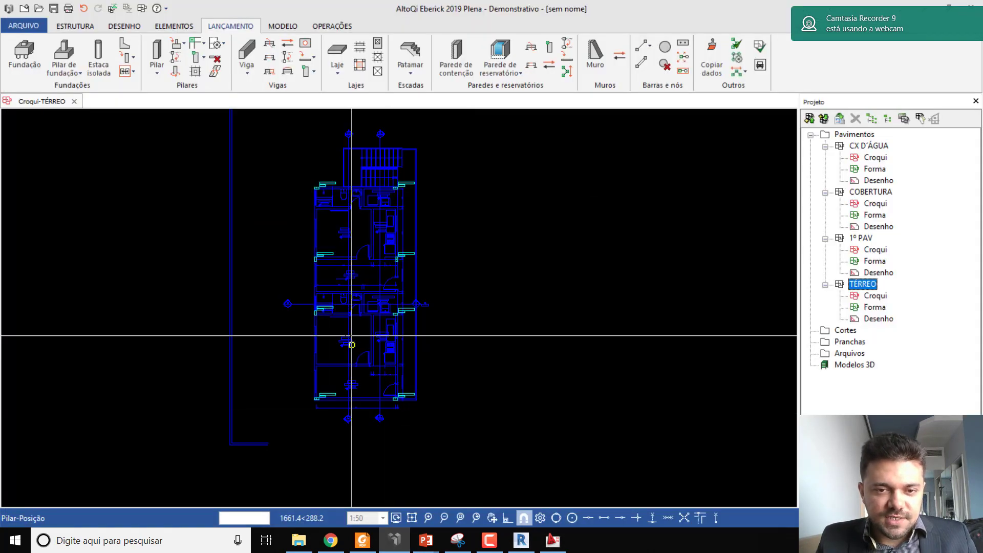
pyautogui.scroll(6, 352, 343)
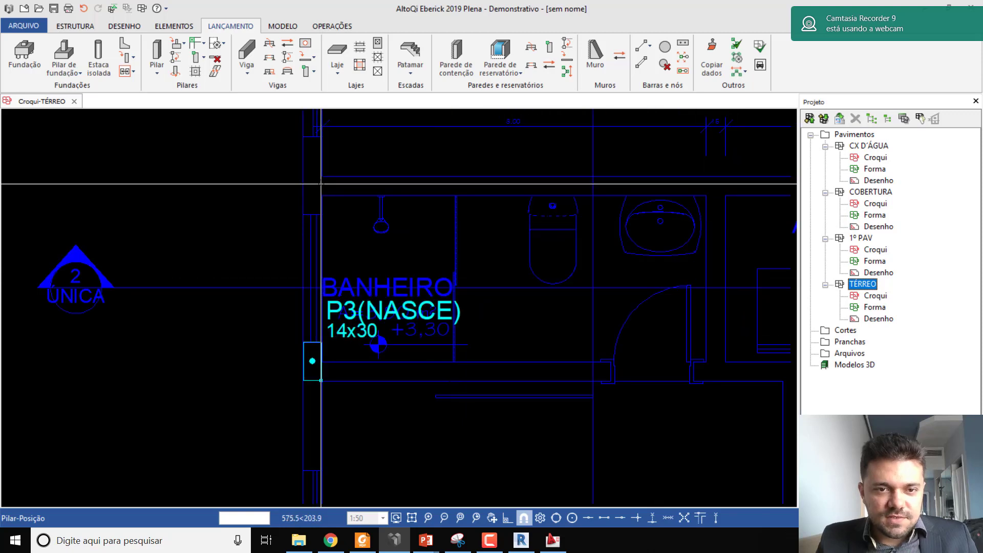
pyautogui.click(322, 176)
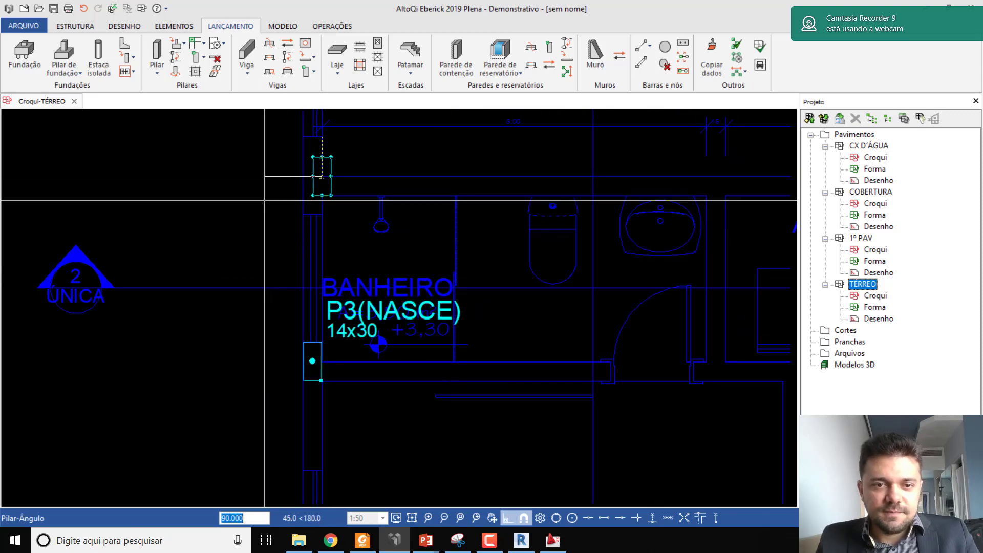
pyautogui.click(340, 193)
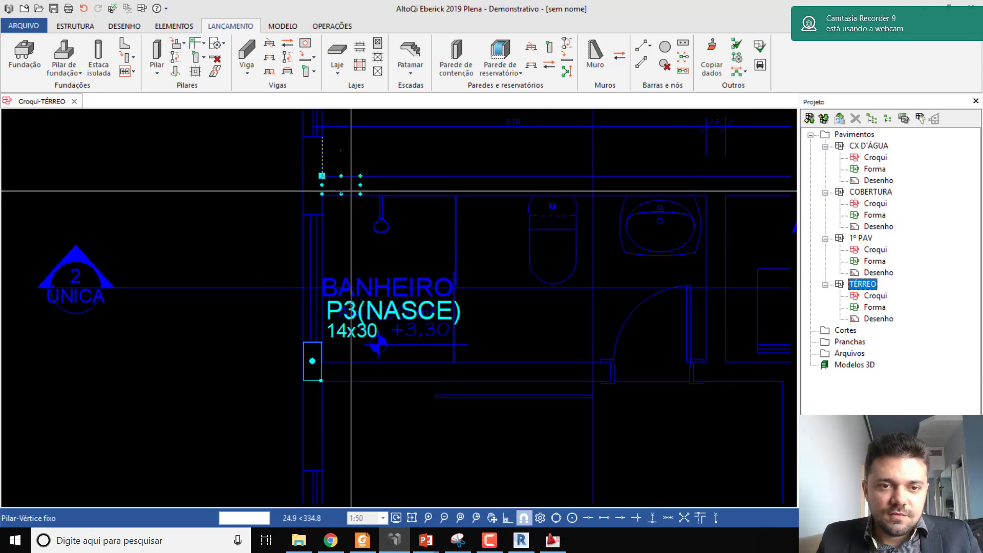
# Place a horizontal 14x30 column where the wall between the lower BANHEIRO and ÁREA SERVIÇO meets the upper SALA wall
pyautogui.scroll(-3, 283, 194)
pyautogui.scroll(2, 542, 201)
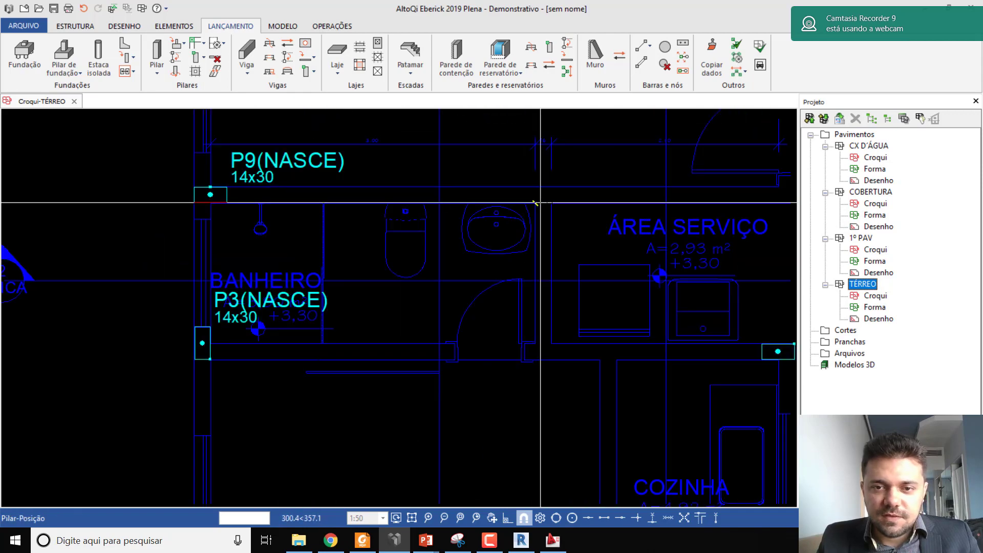
pyautogui.click(551, 202)
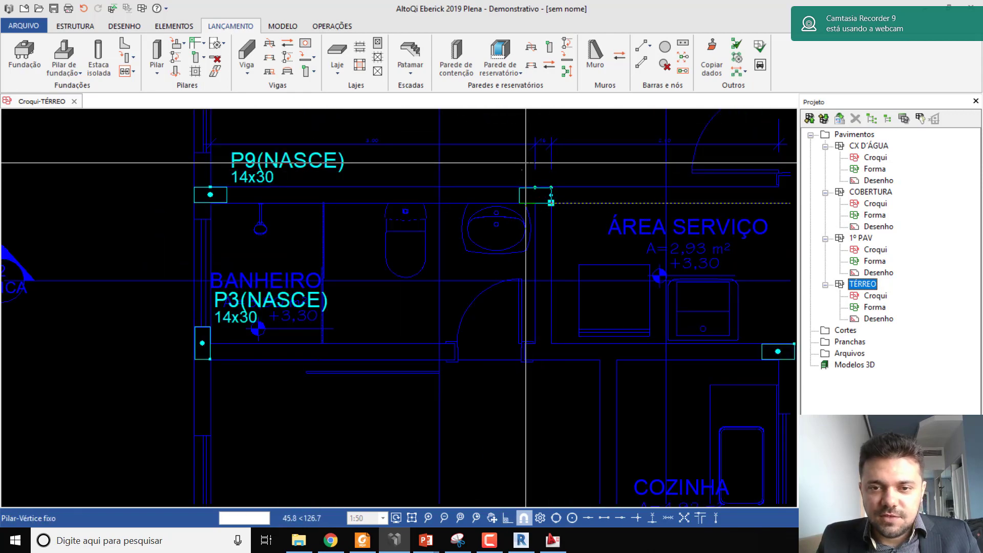
pyautogui.click(512, 194)
pyautogui.scroll(3, 535, 340)
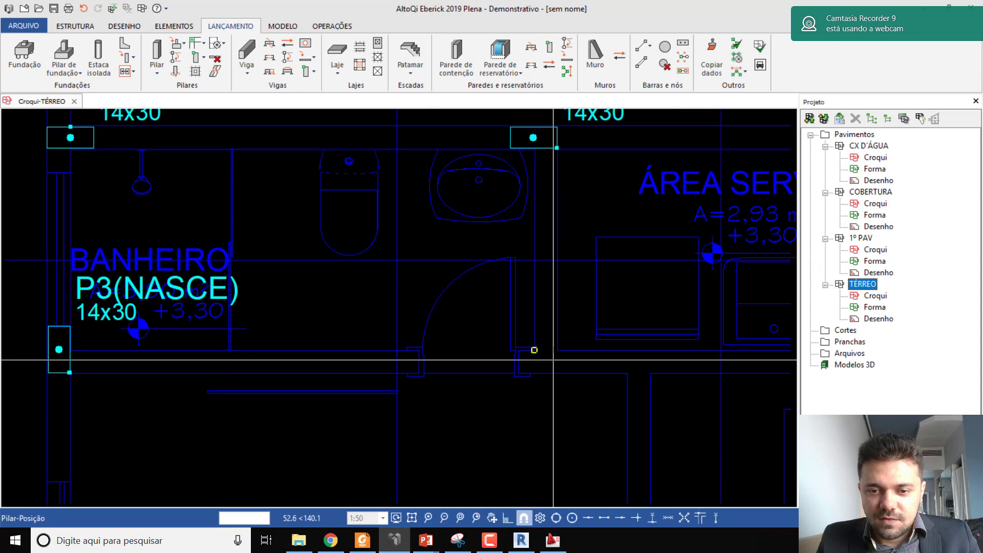
pyautogui.click(556, 350)
pyautogui.click(540, 328)
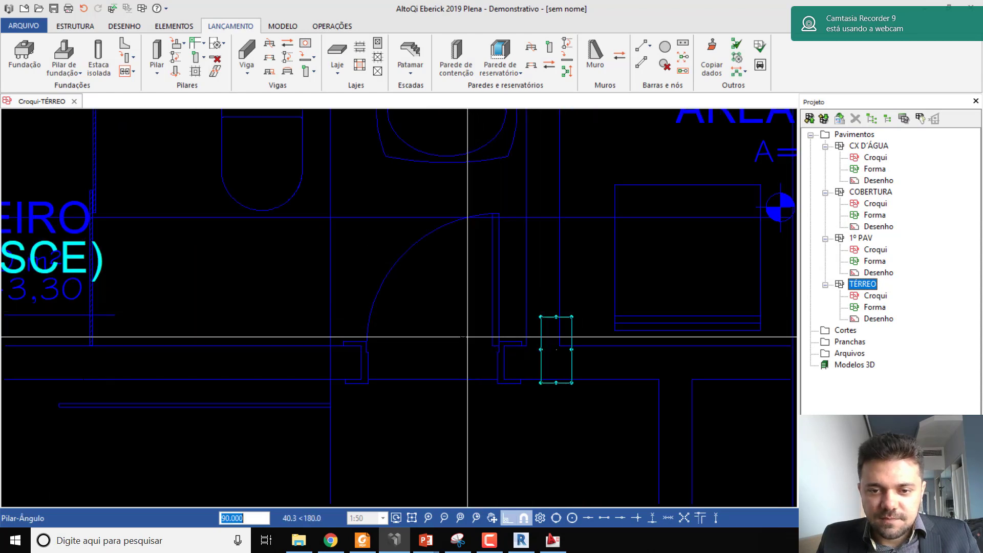
pyautogui.press('Escape')
pyautogui.scroll(3, 545, 352)
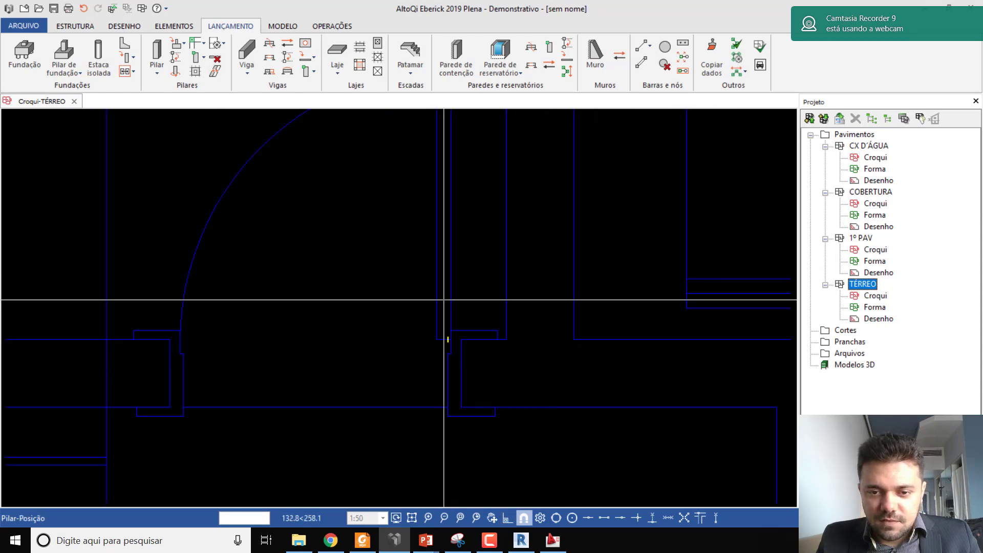
pyautogui.scroll(-3, 409, 293)
pyautogui.press('Escape')
# Draw a vertical auxiliary line from the lower ÁREA SERVIÇO corner beside the bathroom, extending that wall face across the wall below
pyautogui.press('F8')
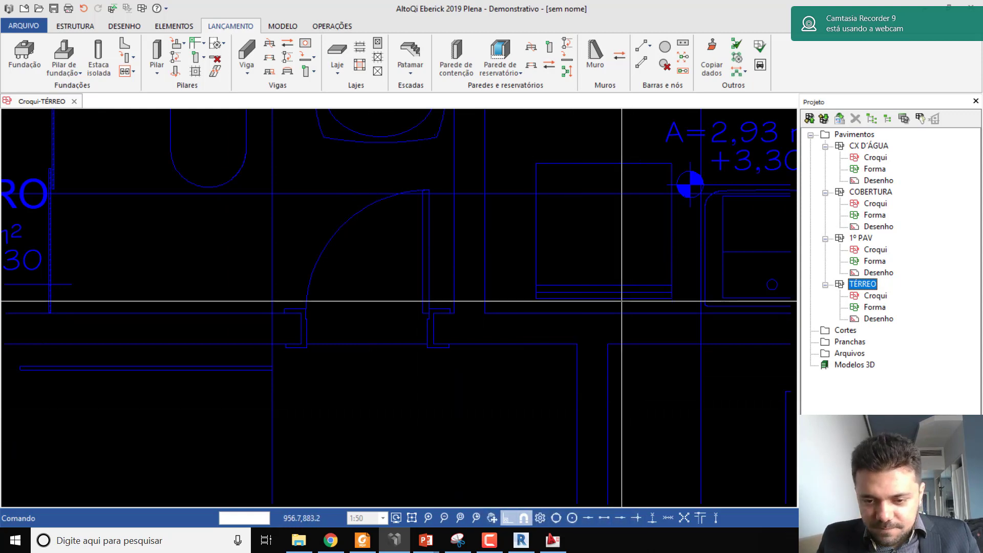
pyautogui.click(123, 26)
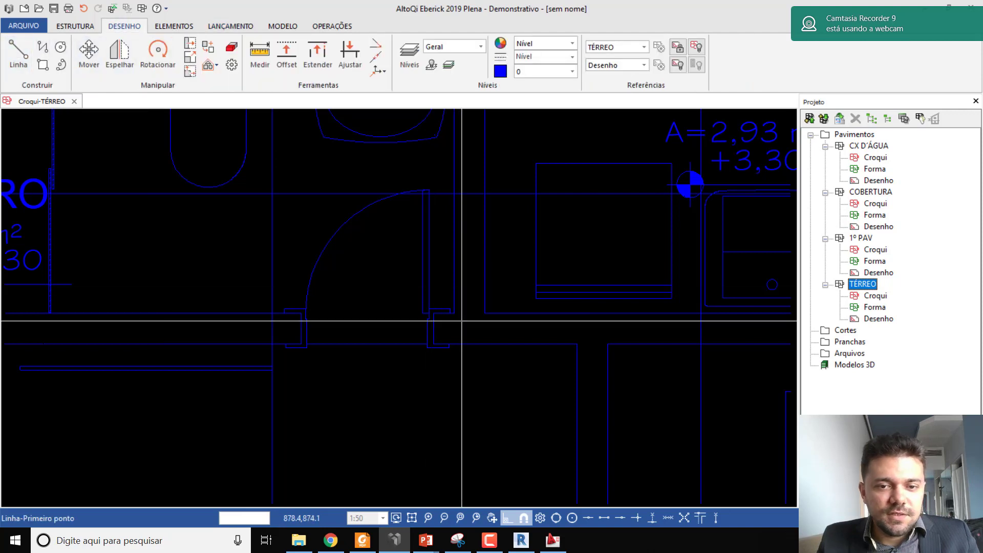
pyautogui.click(485, 313)
pyautogui.press('Escape')
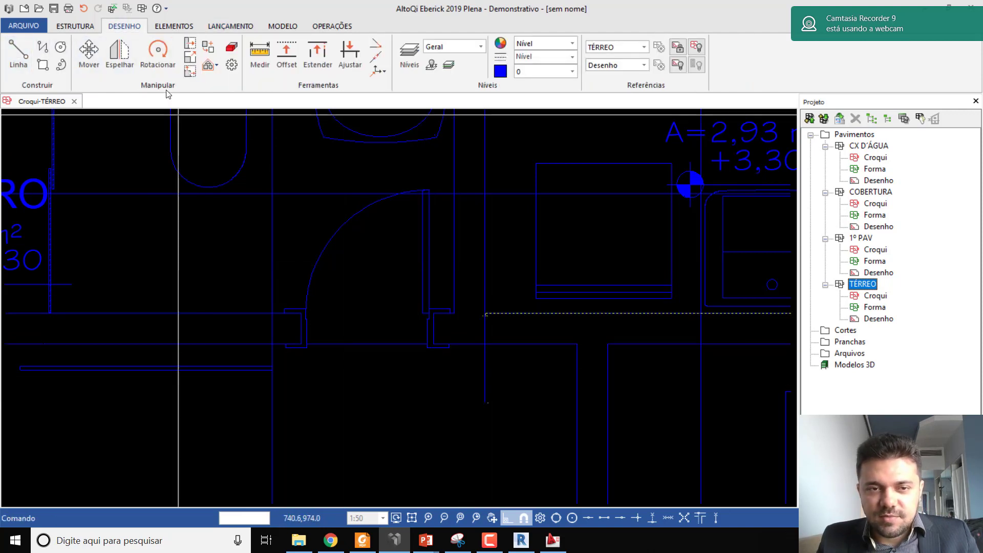
# Place a vertical 14x30 column beside the lower bathroom door, its corner where the auxiliary line crosses the SUÍTE wall face
pyautogui.click(220, 26)
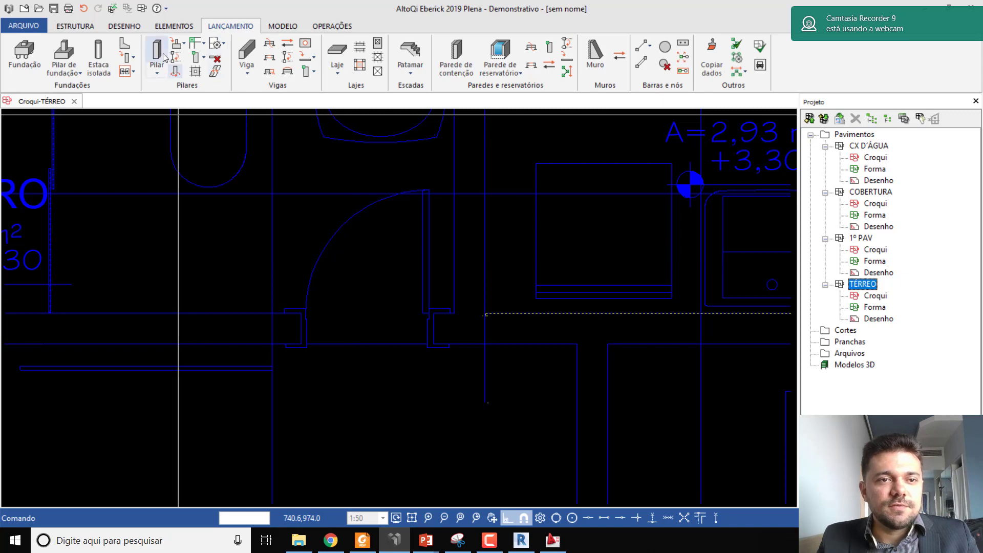
pyautogui.click(408, 401)
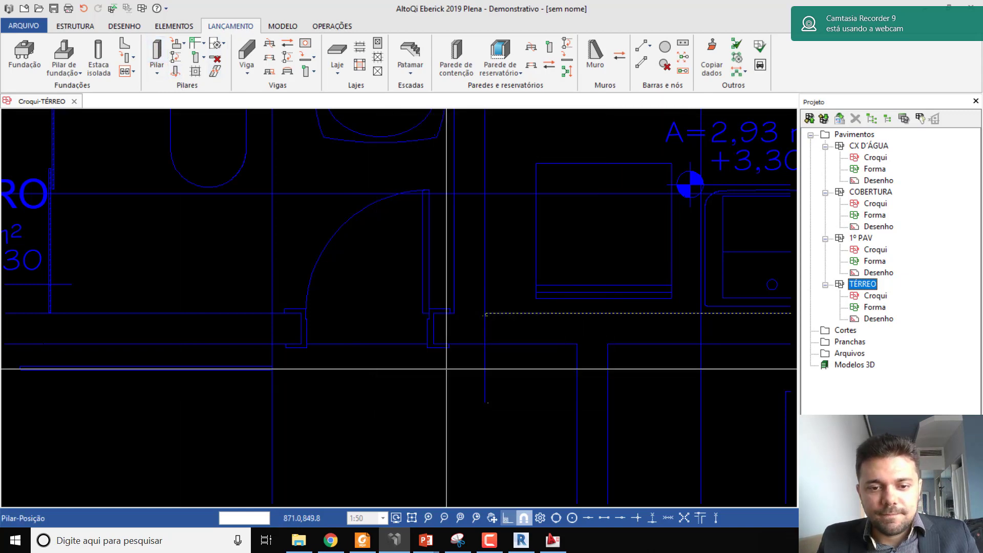
pyautogui.click(484, 344)
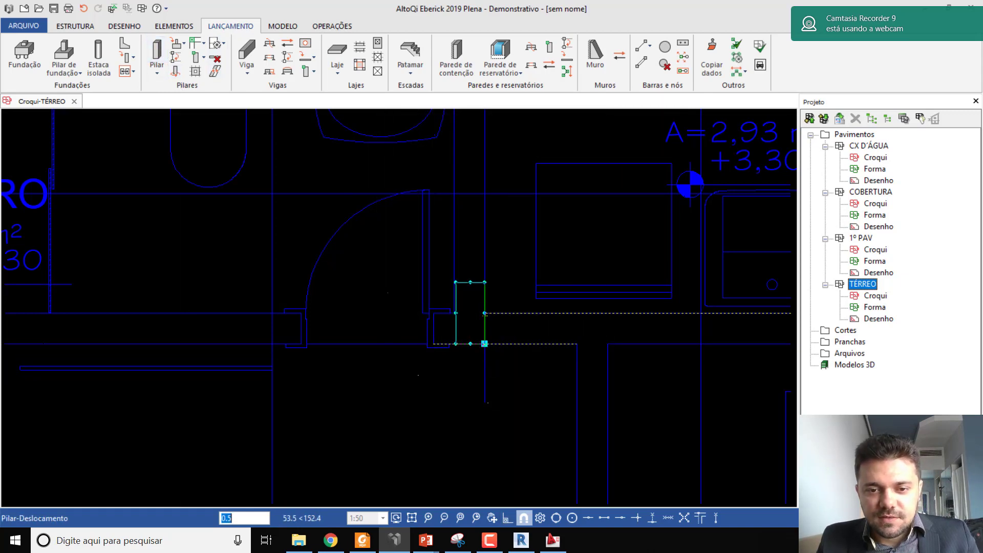
pyautogui.press('Return')
pyautogui.scroll(-6, 402, 281)
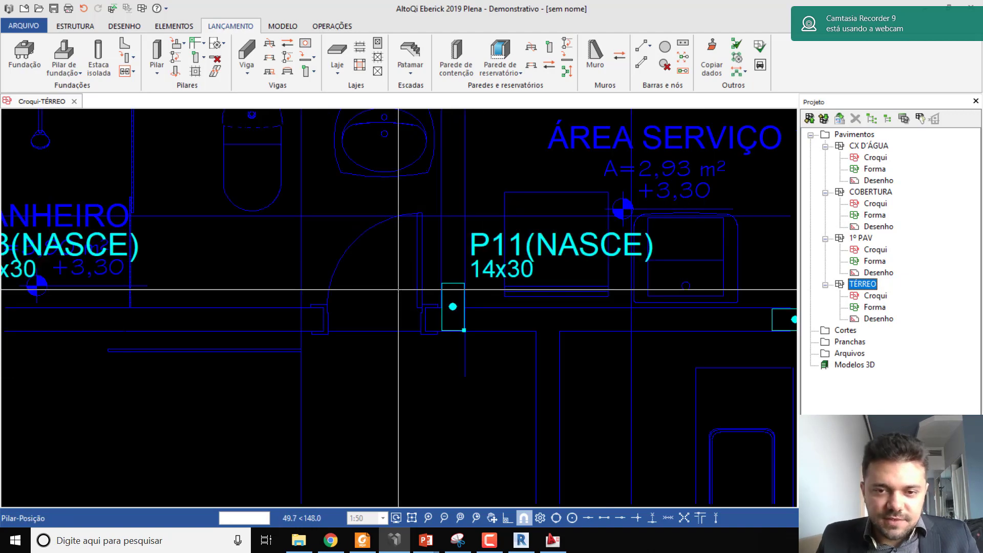
# Measure the distance along the window wall from the column between the lower BANHEIRO and SUÍTE to the lower SALA's corner column
pyautogui.scroll(-5, 405, 278)
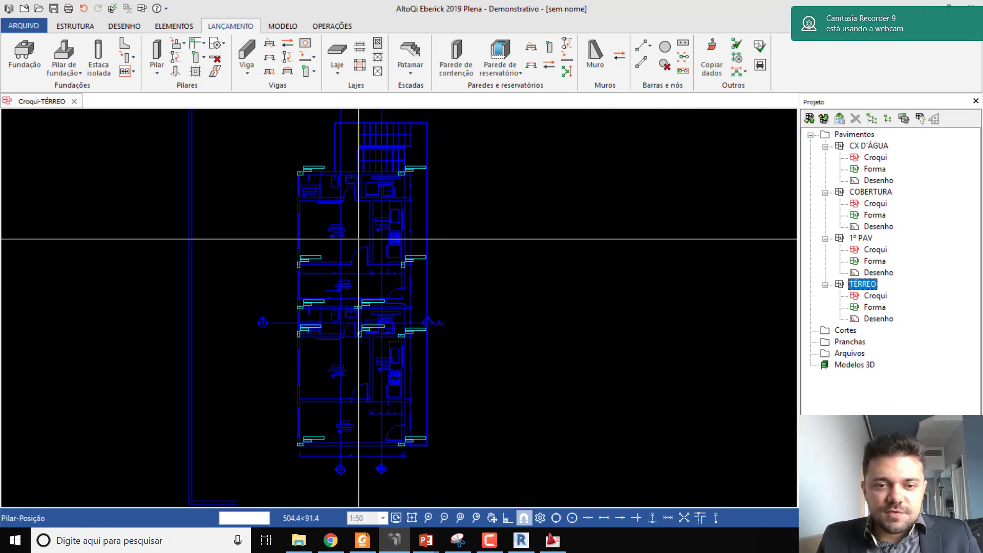
pyautogui.scroll(1, 315, 350)
pyautogui.scroll(3, 314, 350)
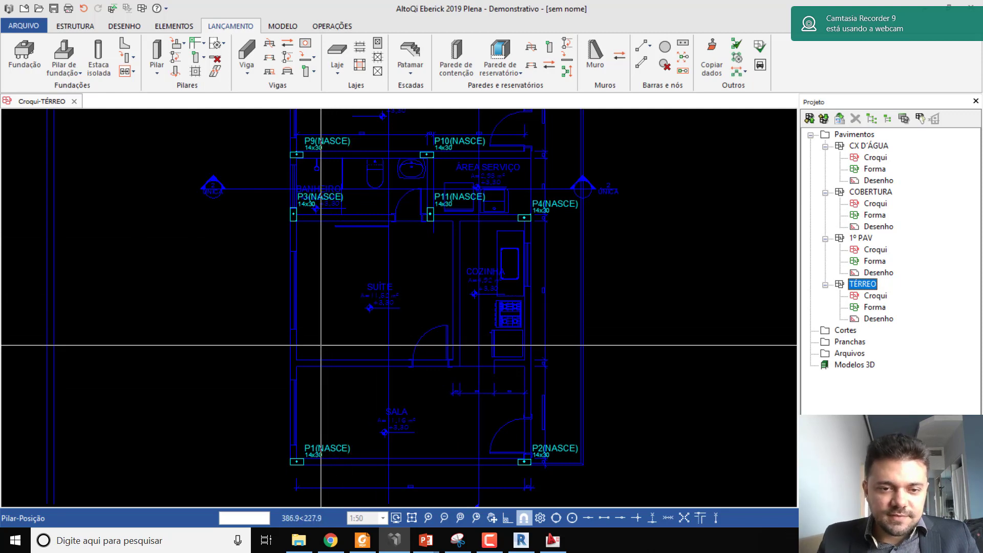
pyautogui.moveTo(336, 333); pyautogui.dragTo(350, 324, button='middle')
pyautogui.press('Escape')
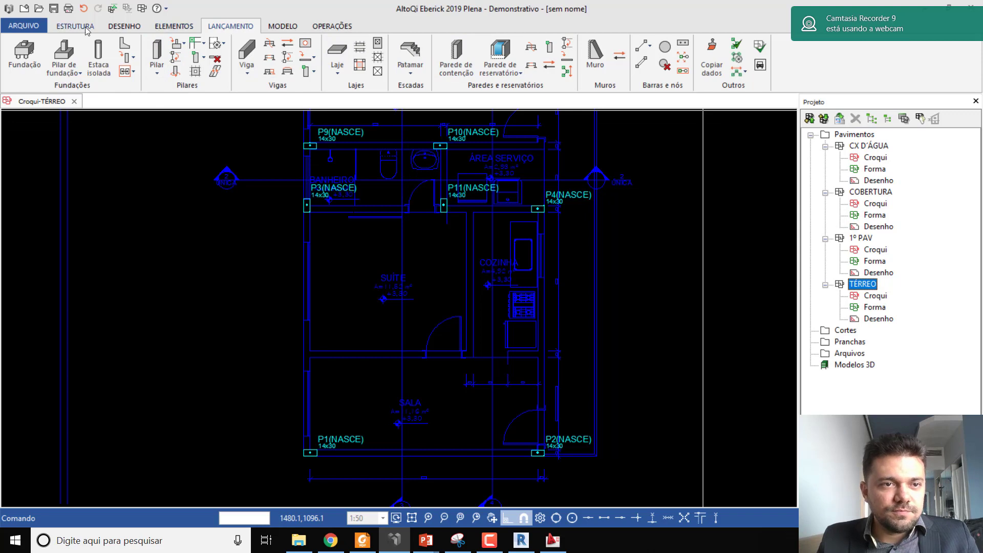
pyautogui.click(123, 26)
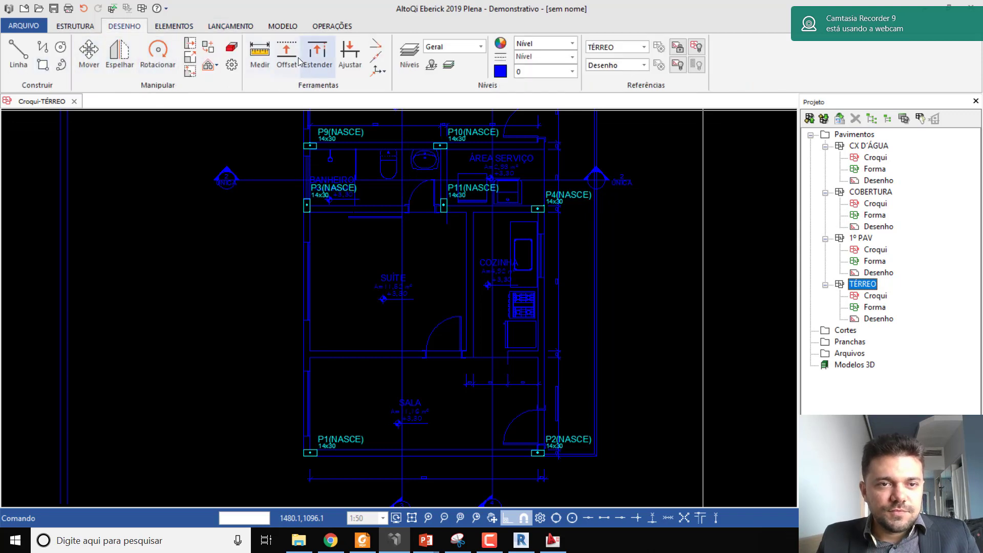
pyautogui.click(257, 56)
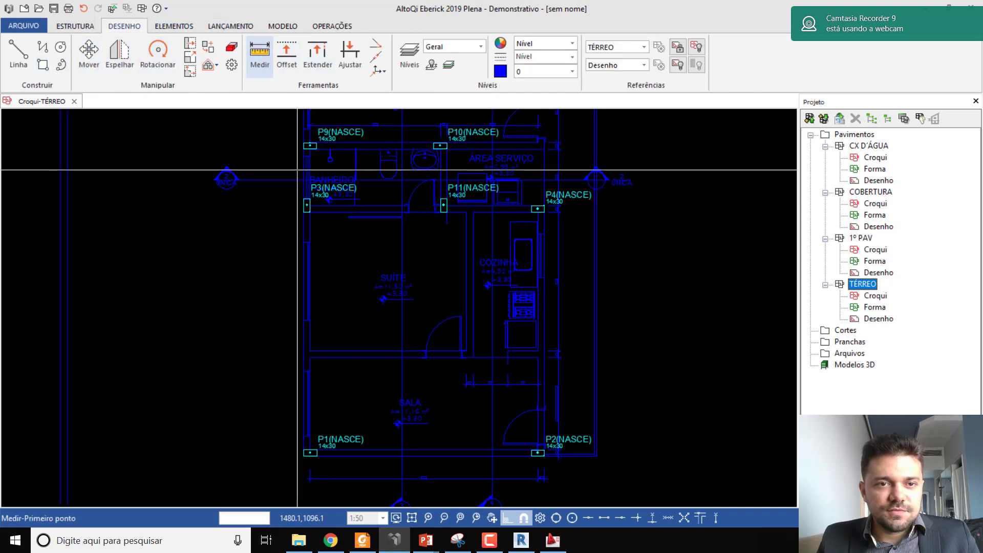
pyautogui.click(303, 209)
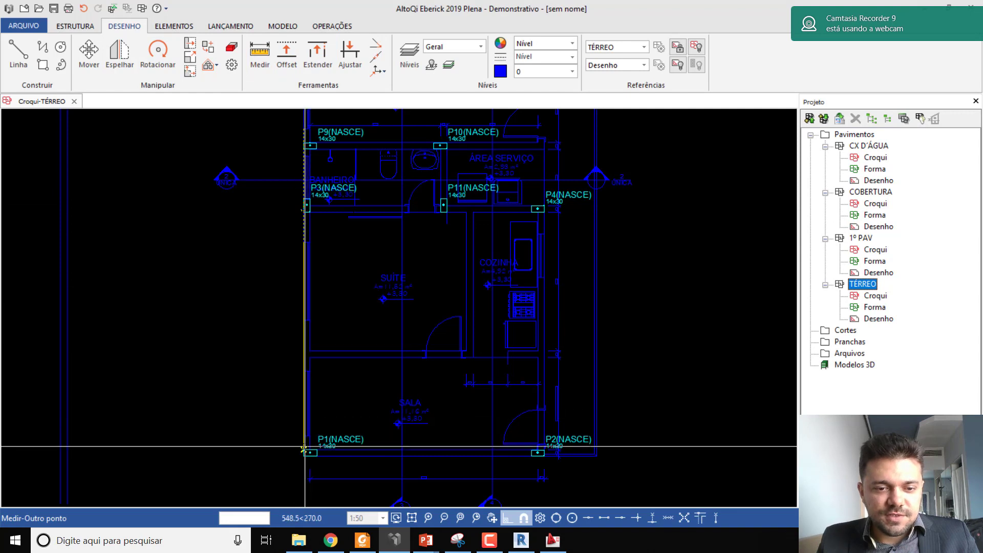
pyautogui.click(294, 435)
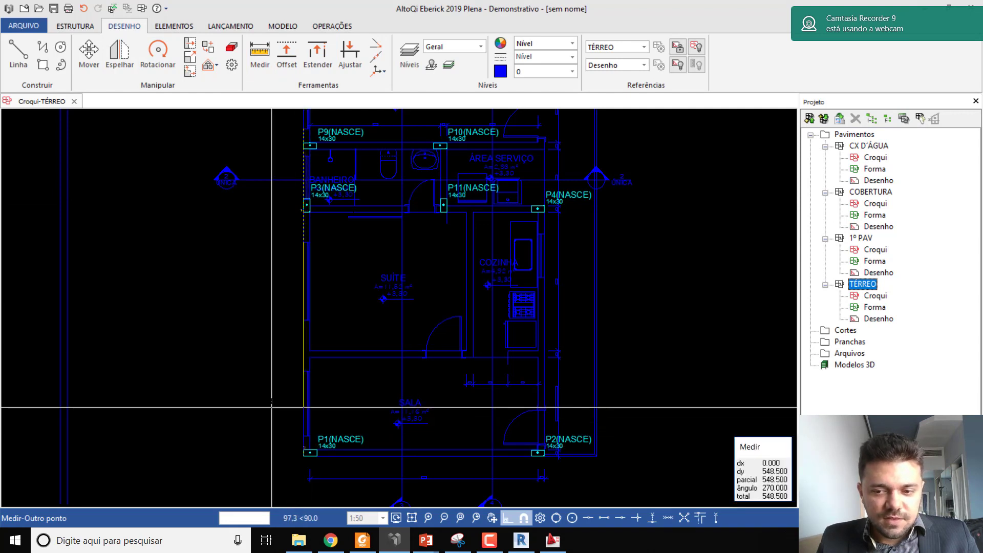
pyautogui.press('Escape')
# Review the column layout across the upper and lower apartments on the TÉRREO sketch
pyautogui.scroll(-1, 362, 316)
pyautogui.scroll(-1, 367, 312)
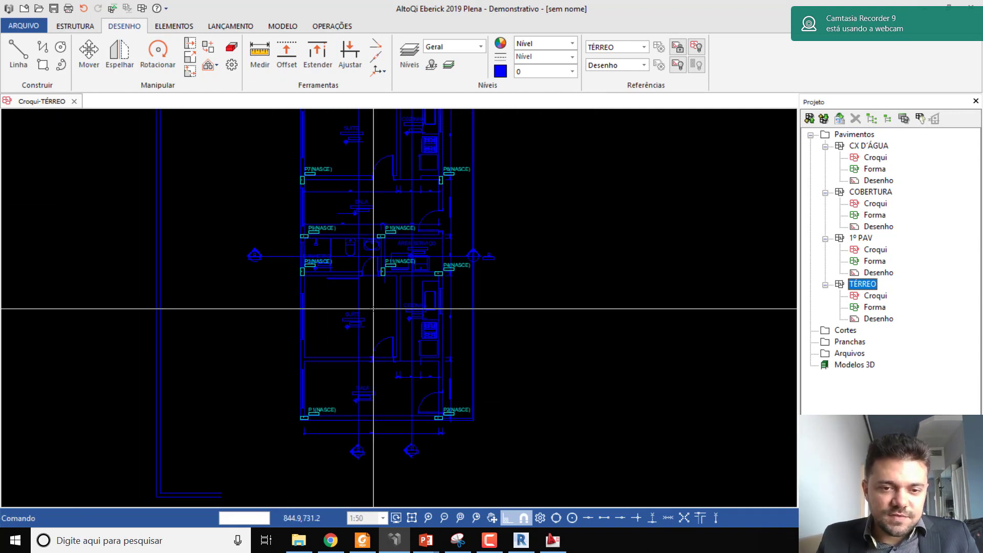
pyautogui.scroll(4, 385, 302)
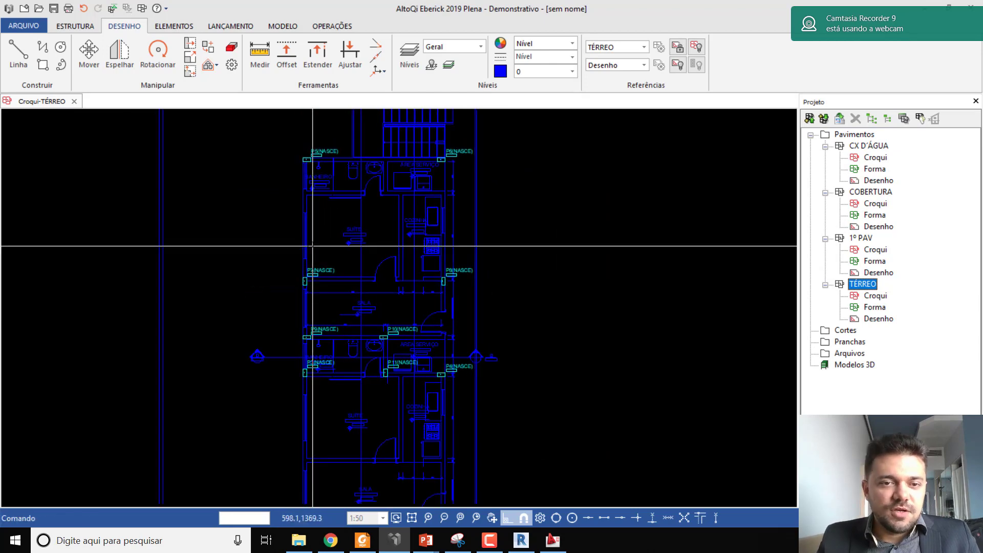
pyautogui.scroll(-3, 266, 205)
pyautogui.scroll(3, 286, 228)
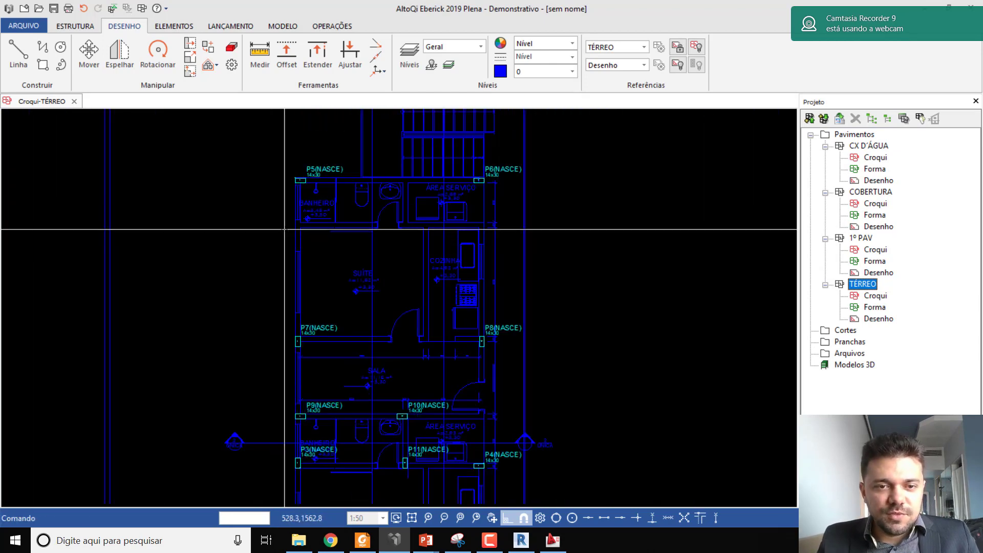
pyautogui.scroll(-3, 307, 240)
pyautogui.scroll(2, 351, 259)
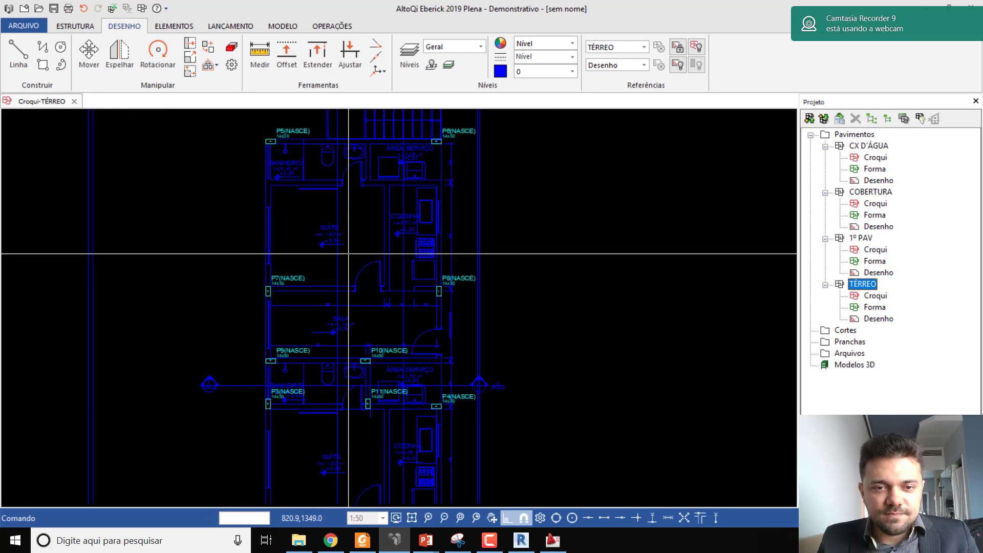
pyautogui.scroll(-2, 347, 250)
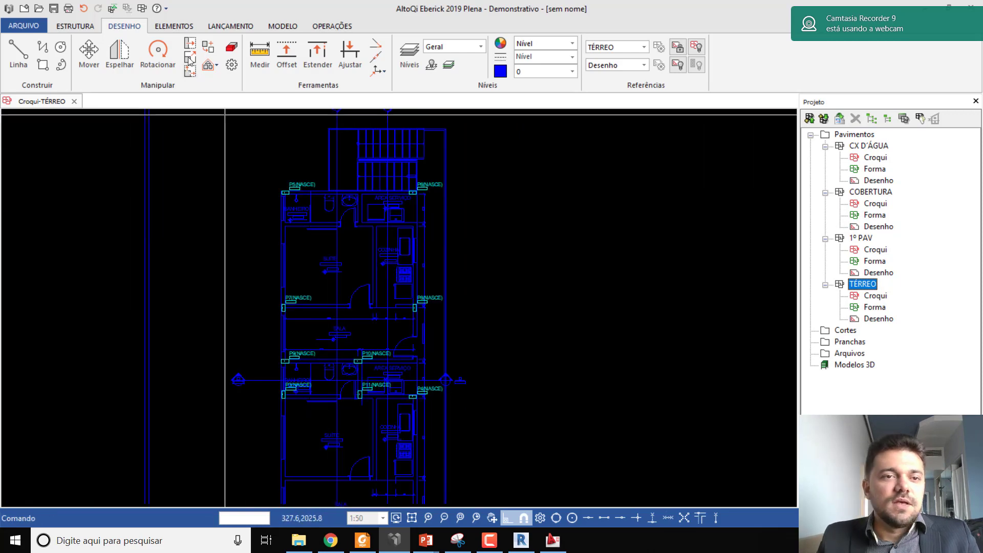
pyautogui.click(173, 27)
pyautogui.click(230, 27)
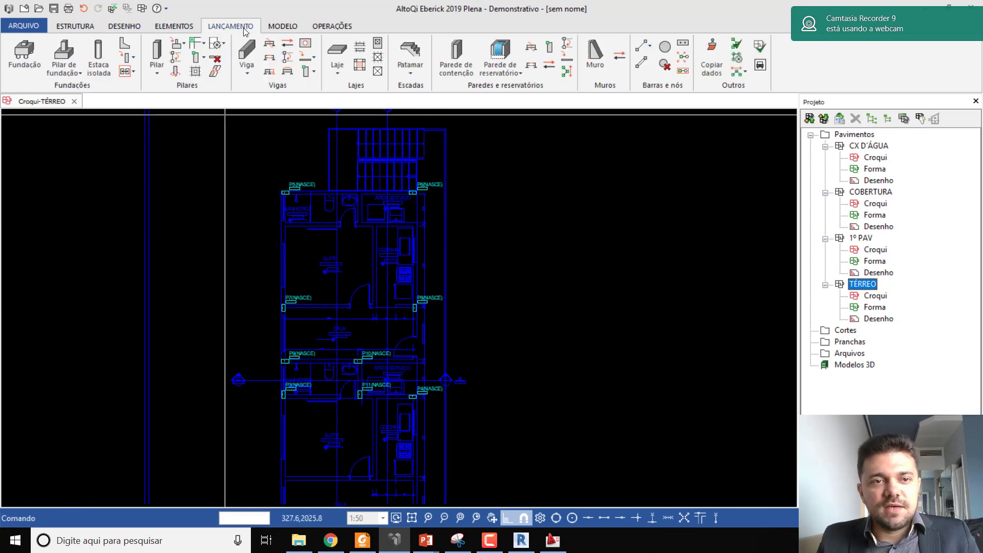
# Define a 14x40 beam and lay it between the two corner columns along the wall above the upper BANHEIRO and ÁREA SERVIÇO
pyautogui.click(245, 51)
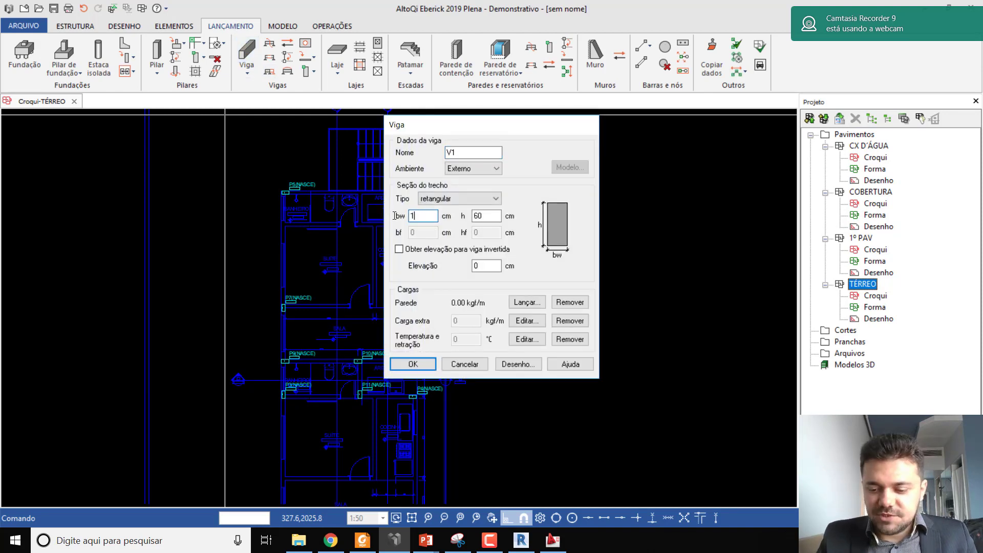
pyautogui.click(413, 364)
pyautogui.scroll(5, 321, 174)
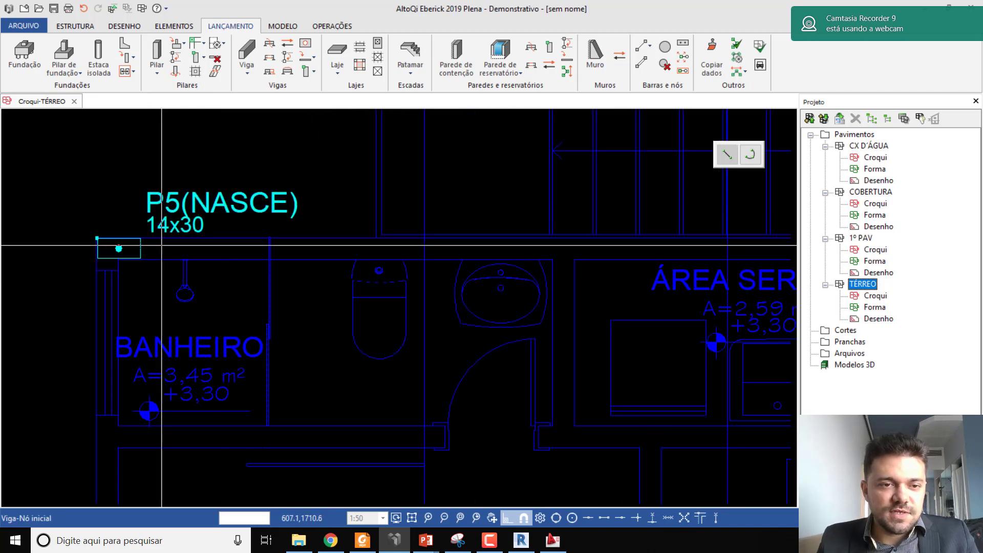
pyautogui.click(118, 248)
pyautogui.scroll(-3, 117, 247)
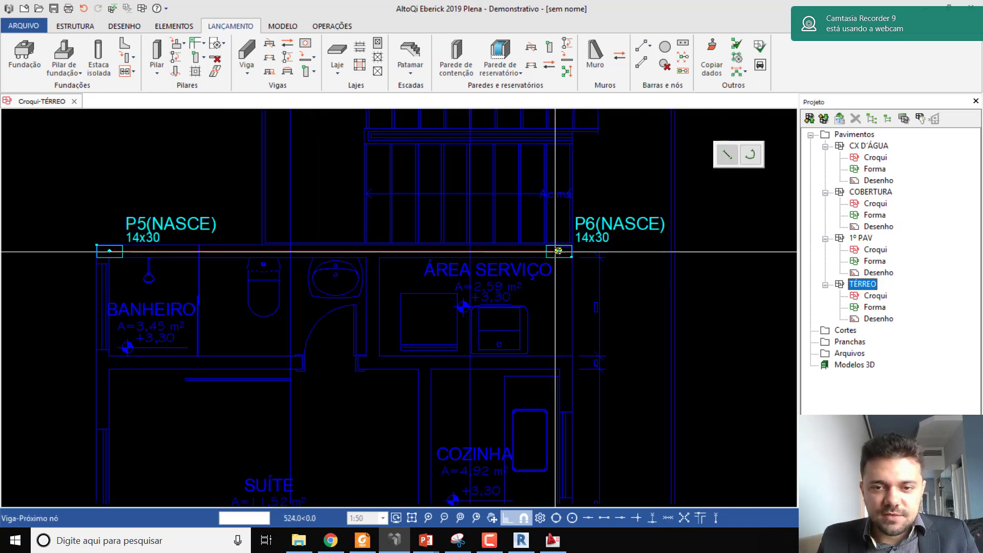
pyautogui.click(559, 251)
# Lay a 14x40 beam along the lower SUÍTE wall face from column P3 to P4 through P11, with its width towards the BANHEIRO
pyautogui.scroll(-2, 405, 225)
pyautogui.scroll(-1, 358, 236)
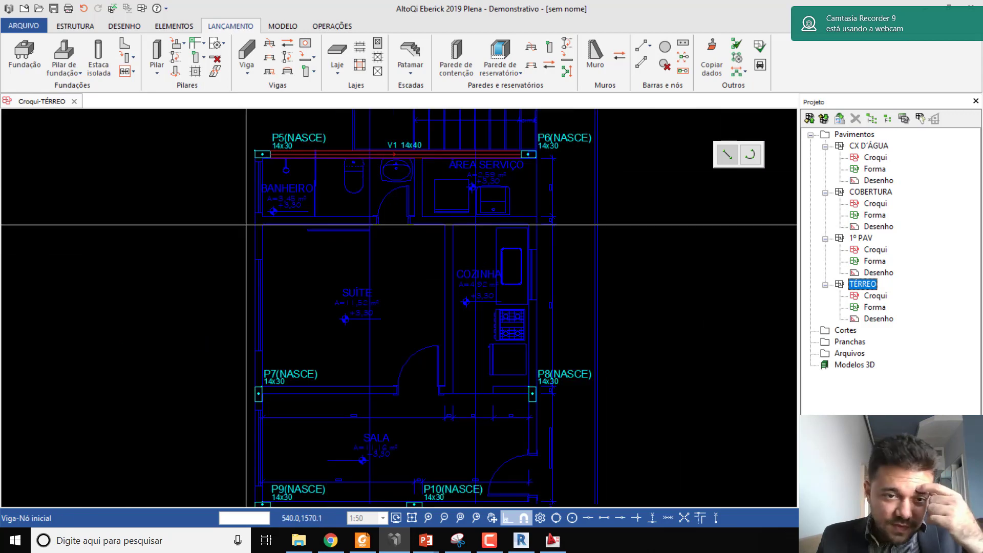
pyautogui.scroll(2, 319, 246)
pyautogui.scroll(-1, 320, 246)
pyautogui.scroll(3, 261, 327)
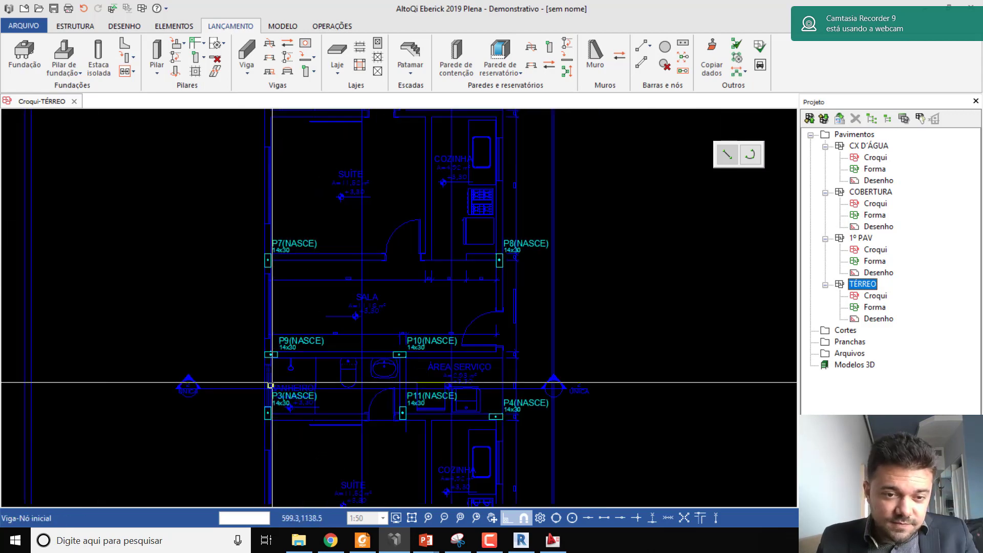
pyautogui.scroll(-1, 263, 378)
pyautogui.scroll(4, 257, 391)
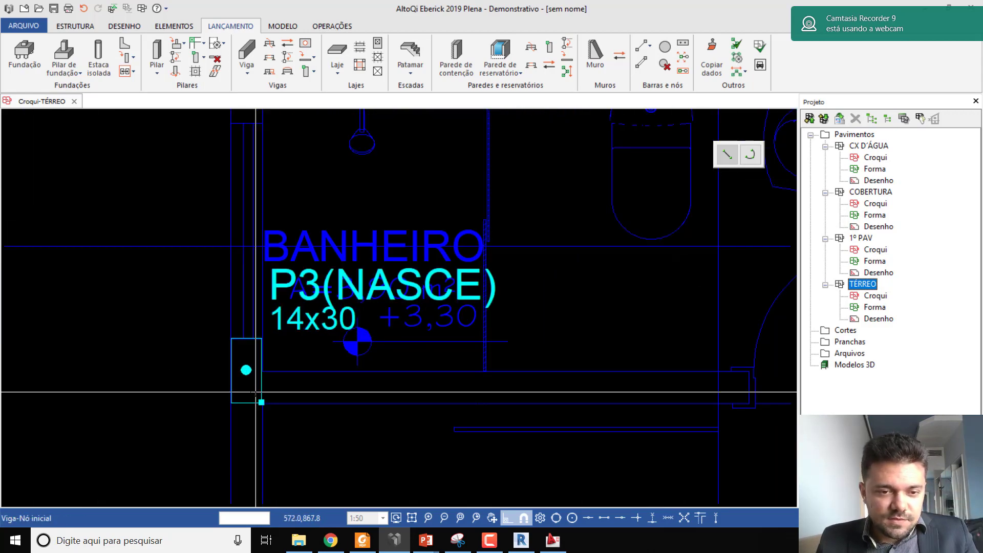
pyautogui.click(255, 399)
pyautogui.scroll(-2, 195, 393)
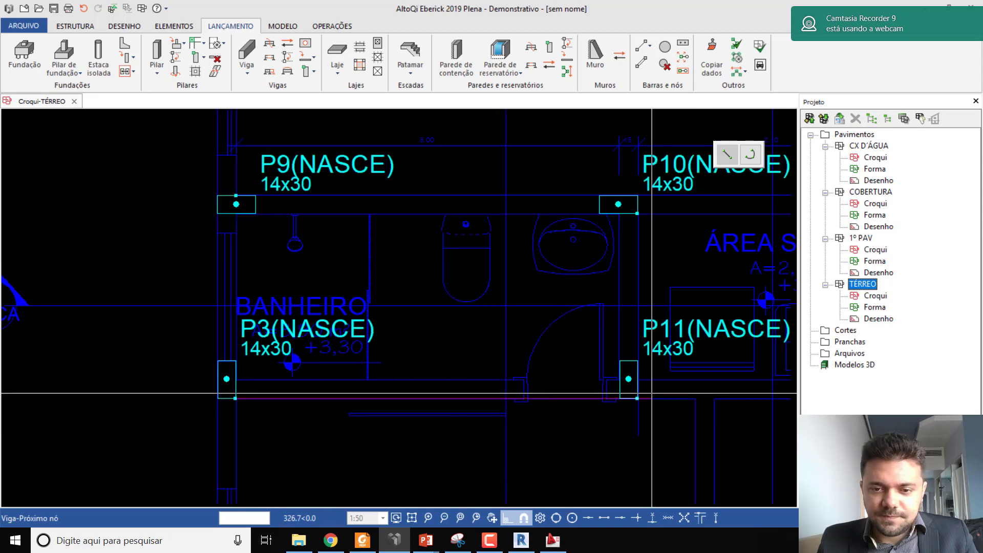
pyautogui.scroll(-1, 576, 387)
pyautogui.moveTo(574, 387); pyautogui.dragTo(337, 369, button='middle')
pyautogui.scroll(-1, 336, 369)
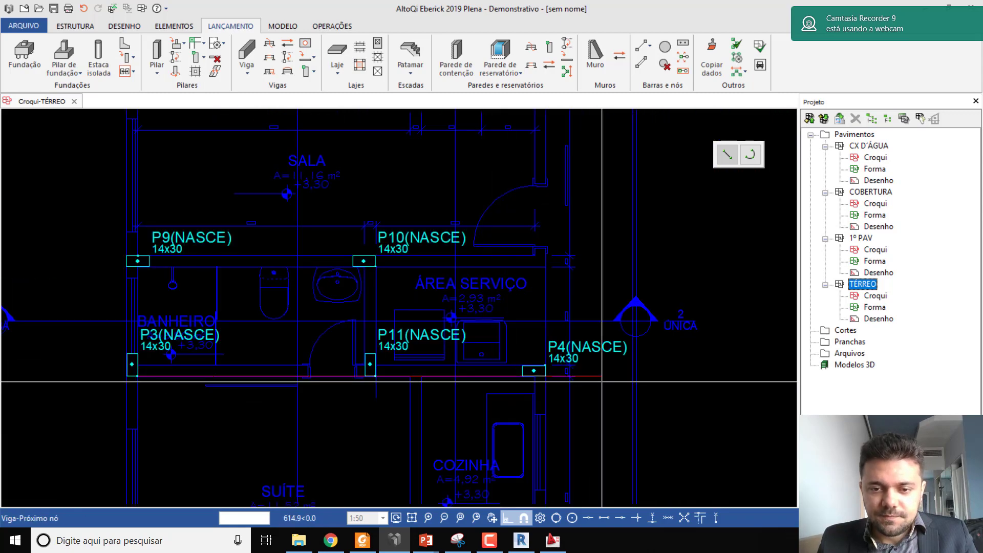
pyautogui.scroll(3, 544, 377)
pyautogui.click(544, 376)
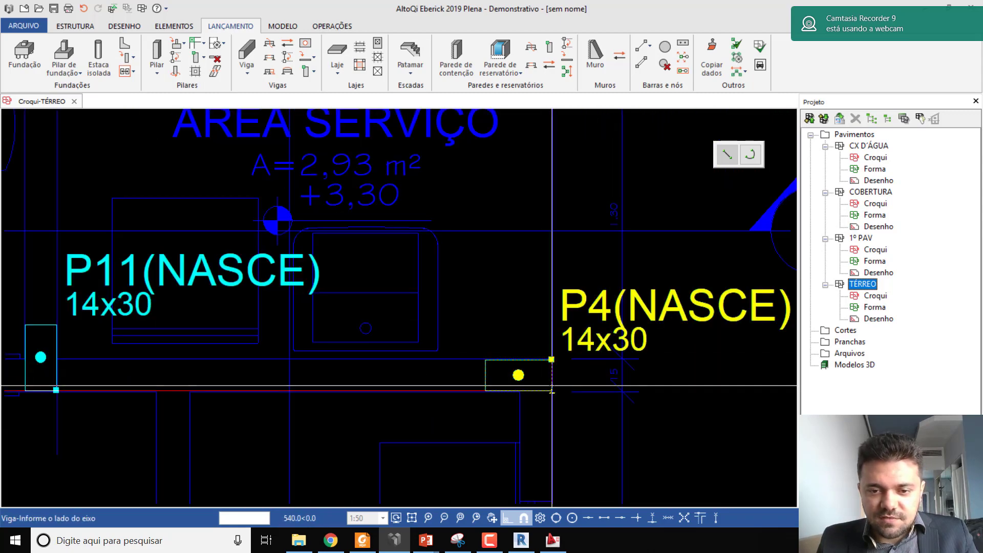
pyautogui.click(534, 328)
# Lay a beam along the outer face of the lower SALA's end wall from column P1 to P2, with its width towards the room
pyautogui.scroll(-3, 534, 329)
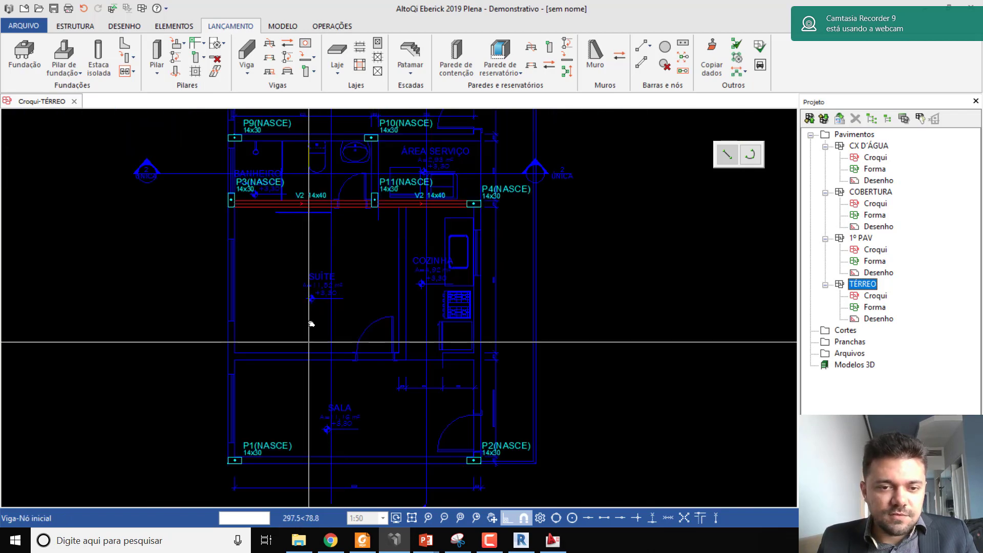
pyautogui.scroll(5, 225, 385)
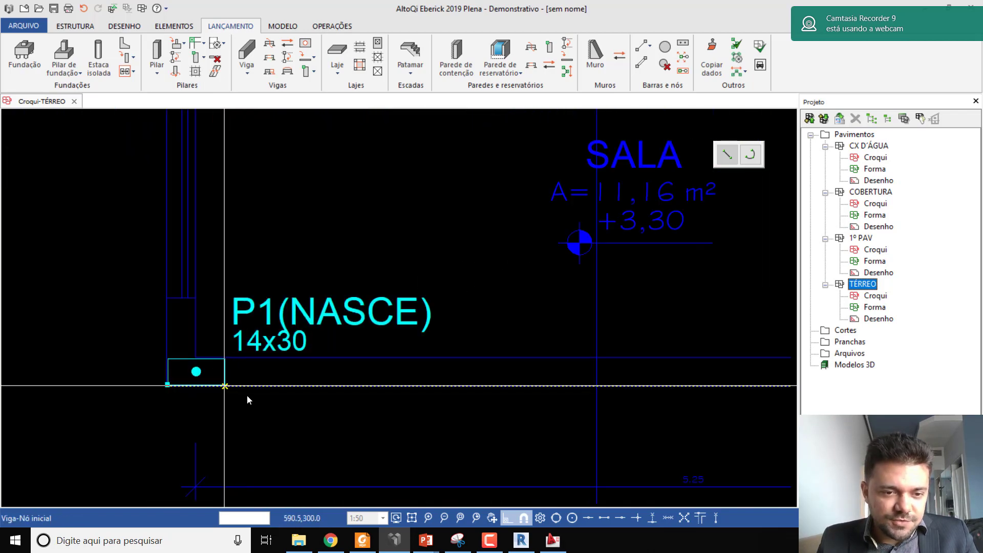
pyautogui.click(246, 394)
pyautogui.click(580, 316)
pyautogui.scroll(3, 196, 390)
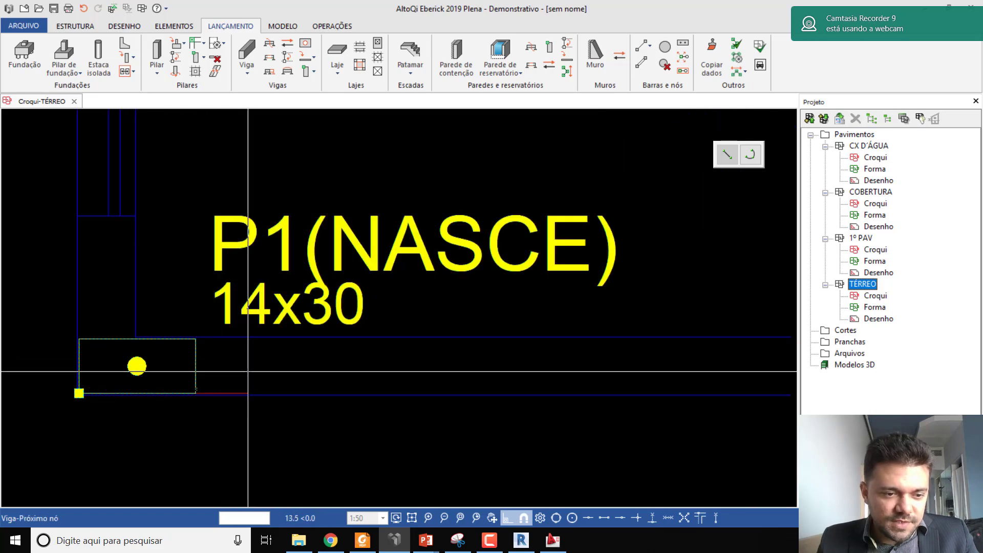
pyautogui.scroll(-3, 244, 373)
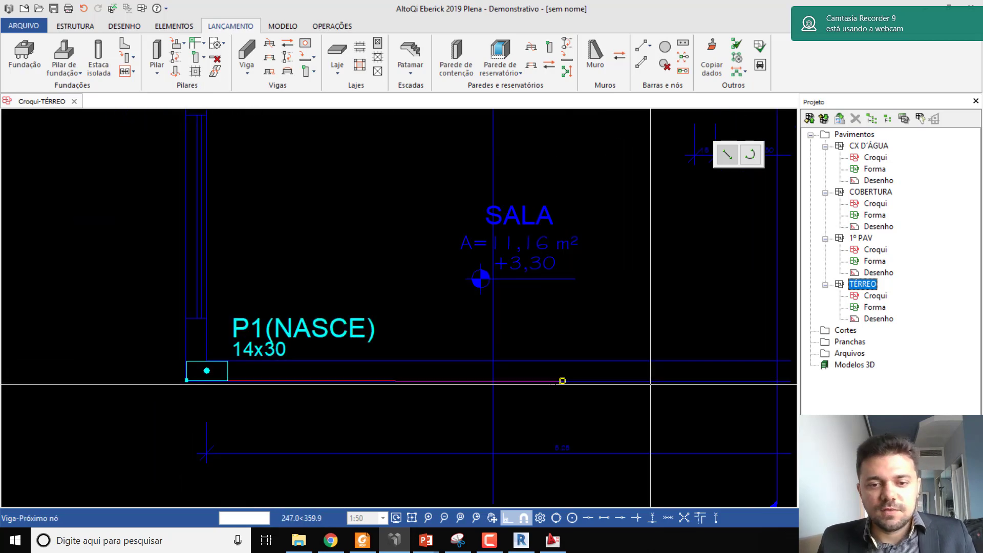
pyautogui.scroll(-2, 563, 377)
pyautogui.scroll(5, 492, 375)
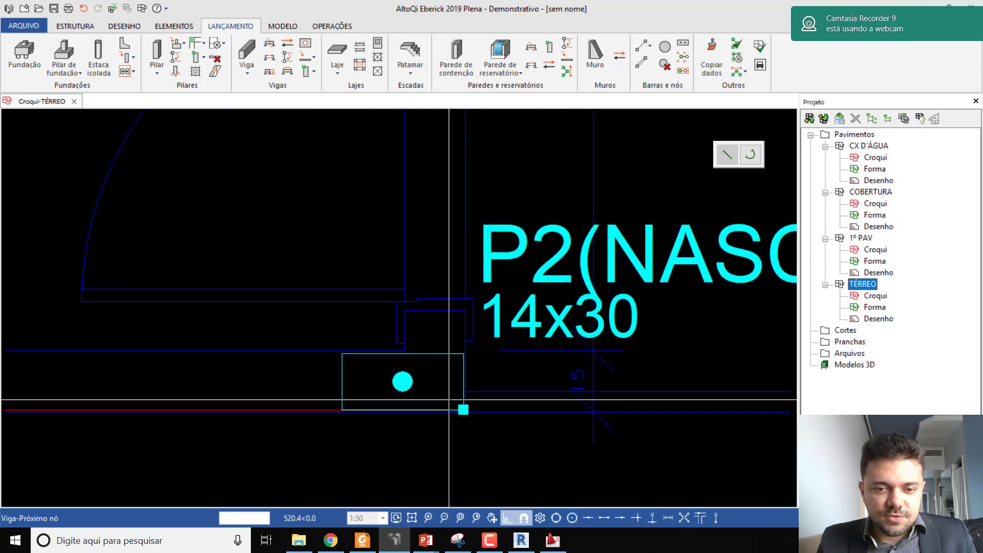
pyautogui.click(455, 407)
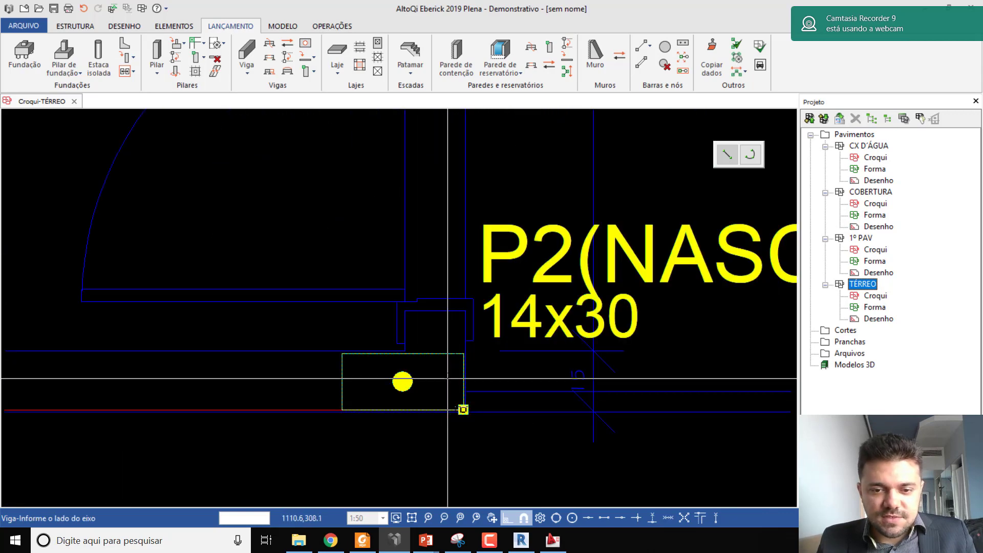
pyautogui.rightClick(447, 328)
# Lay a beam along the outer wall of the lower SALA and COZINHA from column P2 to P4, with its width inwards
pyautogui.scroll(-2, 450, 347)
pyautogui.click(455, 383)
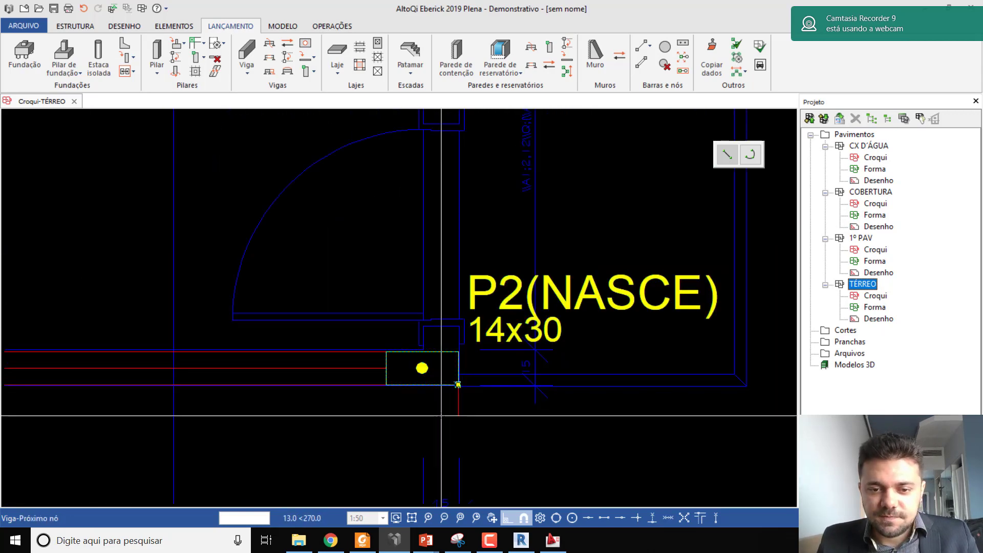
pyautogui.scroll(-4, 455, 384)
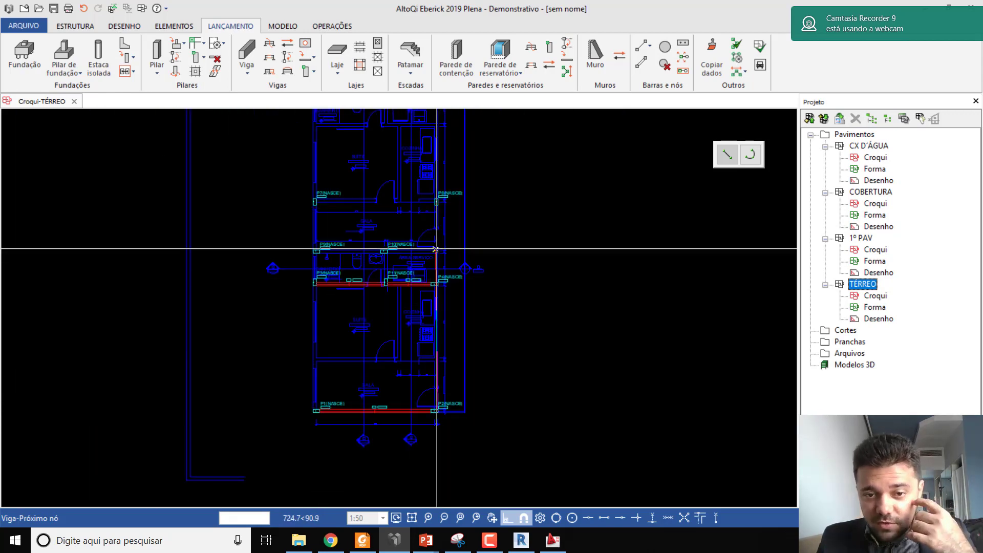
pyautogui.scroll(4, 435, 249)
pyautogui.scroll(-3, 446, 360)
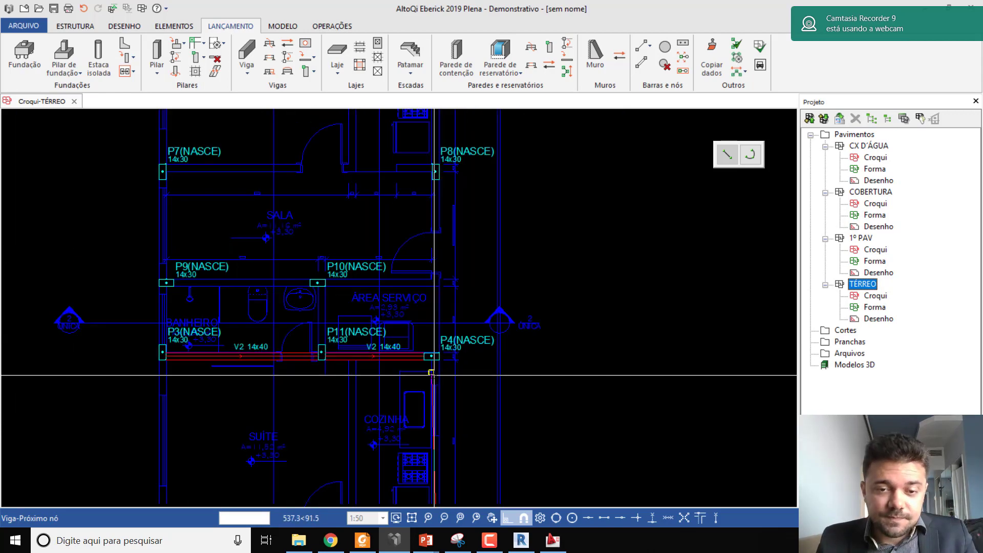
pyautogui.scroll(5, 432, 376)
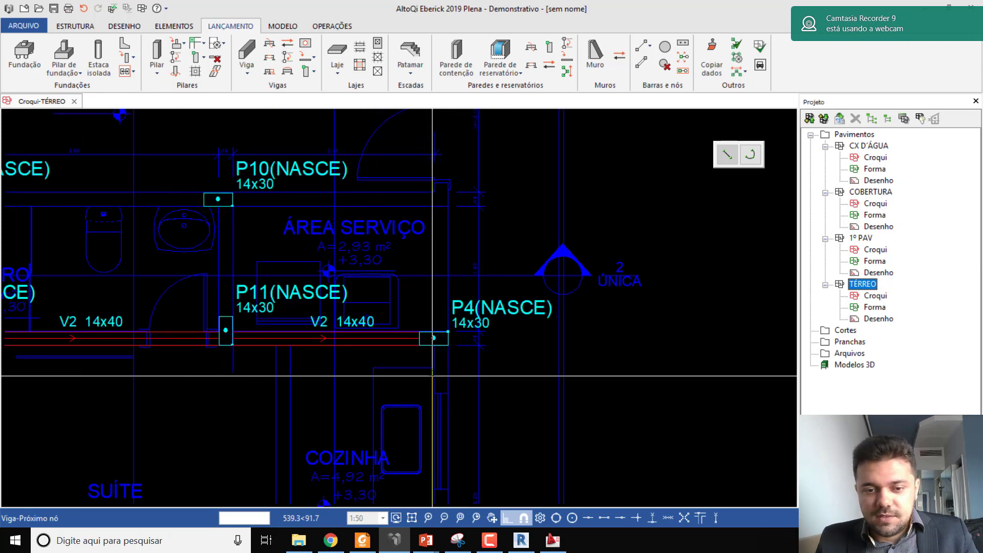
pyautogui.click(455, 284)
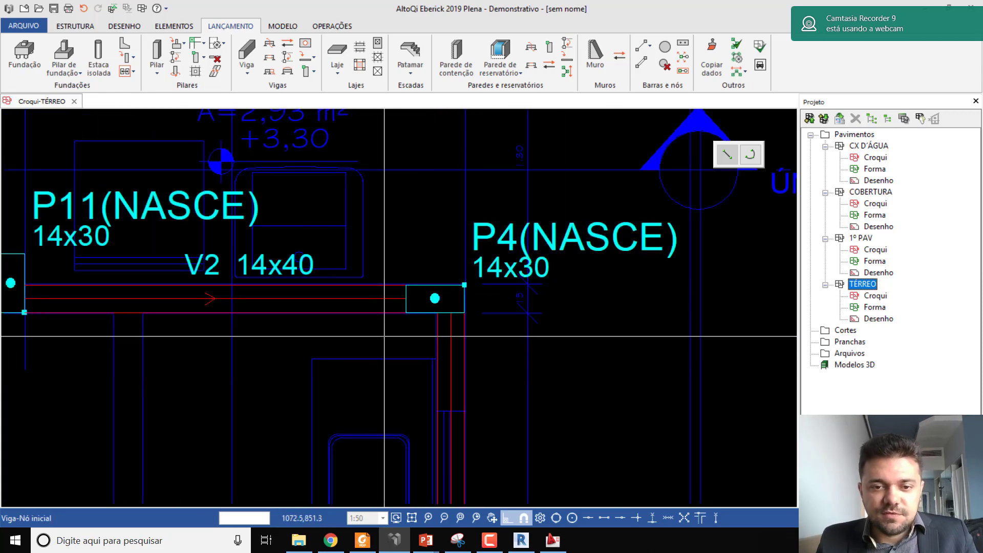
# Lay a 14x40 beam along the outer wall from column P4 past P8 to P6, aligned with the outer face and its width inwards
pyautogui.click(463, 285)
pyautogui.scroll(-4, 450, 307)
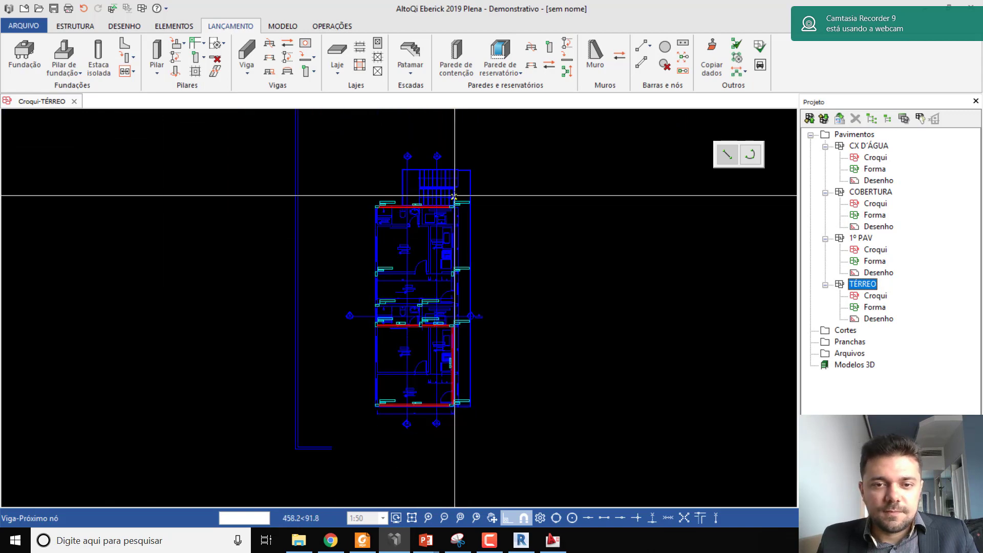
pyautogui.scroll(5, 449, 220)
pyautogui.scroll(3, 454, 255)
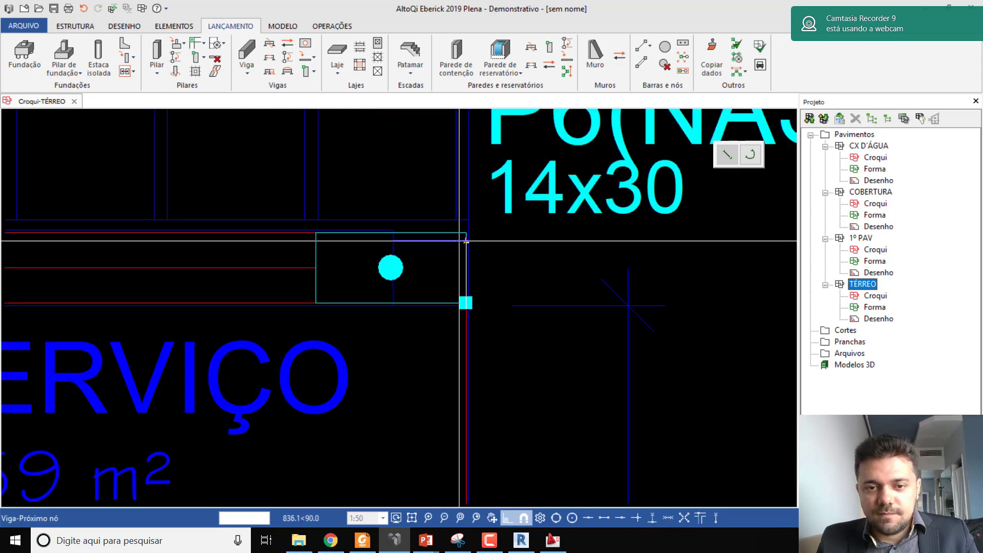
pyautogui.rightClick(462, 232)
pyautogui.click(358, 360)
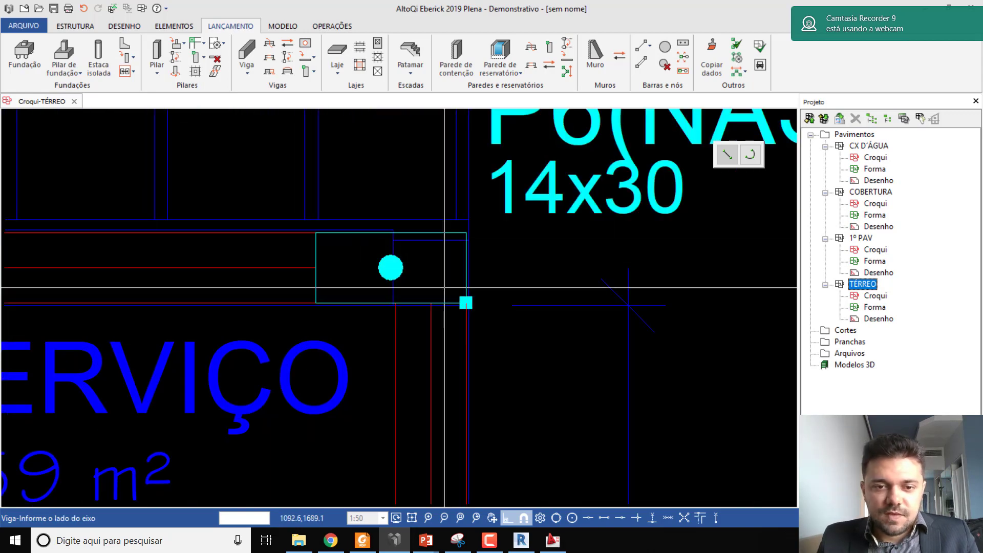
pyautogui.scroll(-2, 457, 246)
pyautogui.scroll(-6, 457, 246)
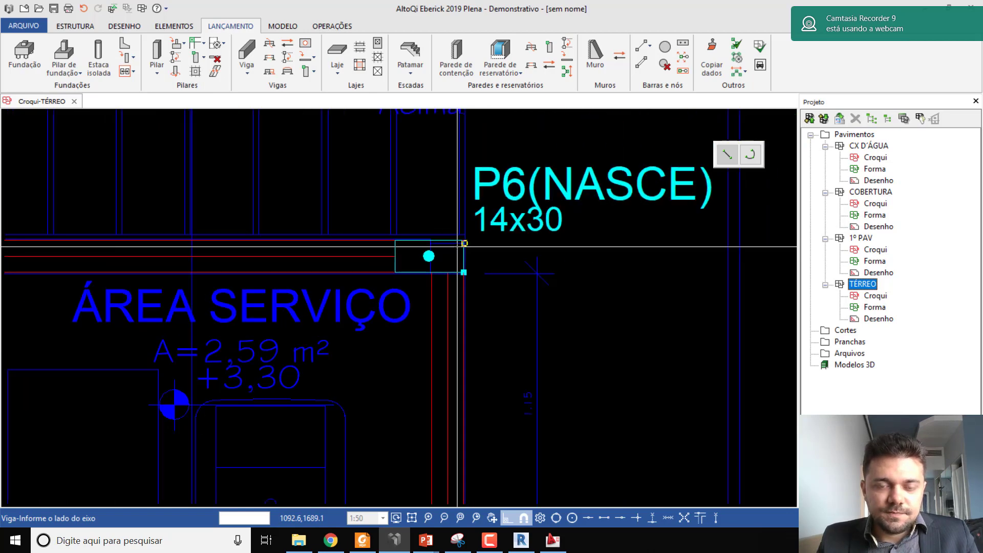
pyautogui.scroll(-4, 448, 261)
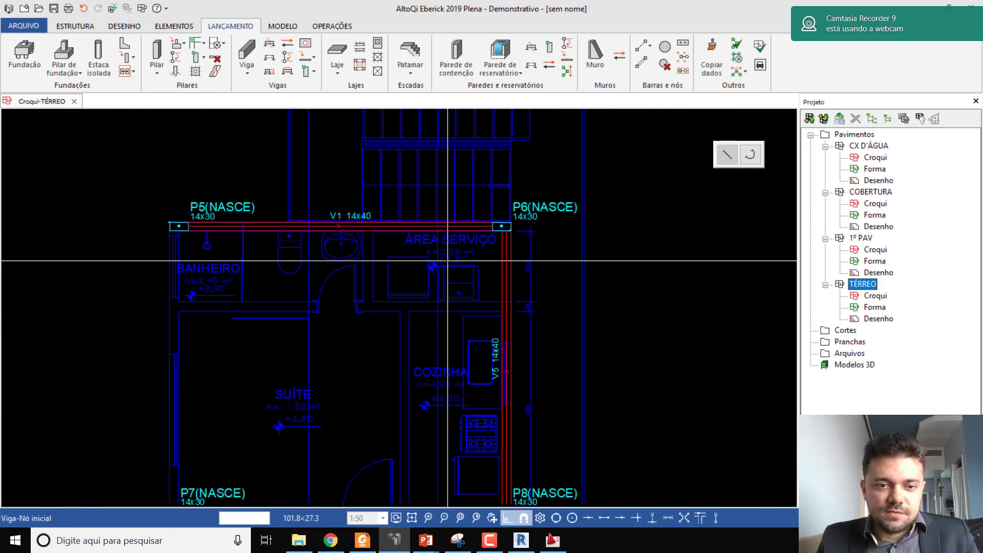
# Lay a beam along the window-side outer wall from column P5 past P7 and P9 to P3, with its width inwards
pyautogui.scroll(3, 225, 239)
pyautogui.click(250, 218)
pyautogui.scroll(-6, 250, 215)
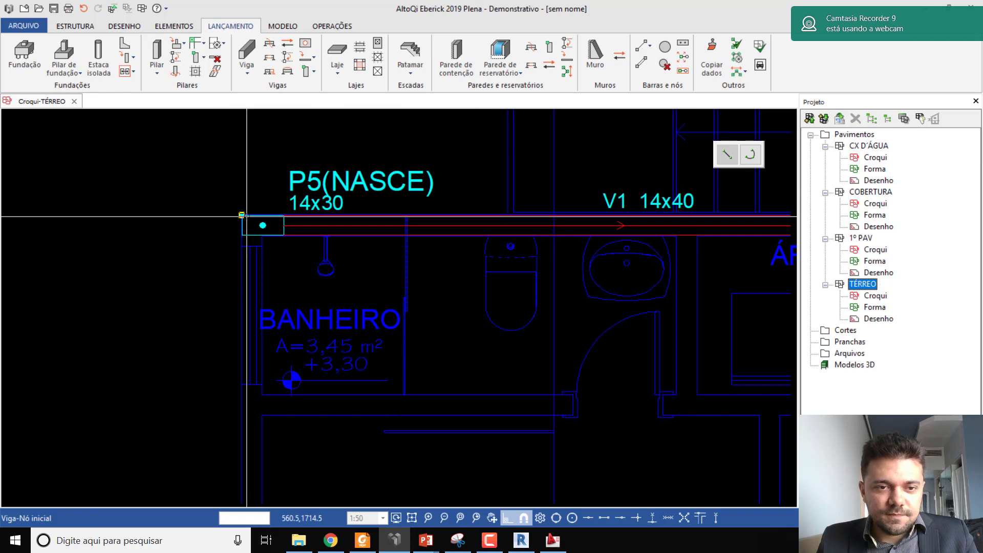
pyautogui.scroll(-5, 252, 197)
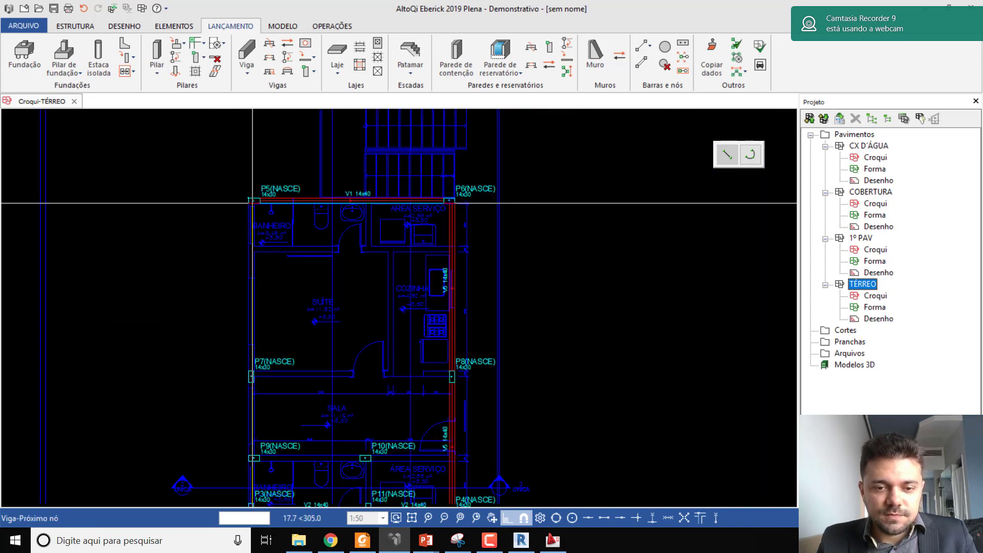
pyautogui.scroll(3, 256, 389)
pyautogui.scroll(4, 250, 387)
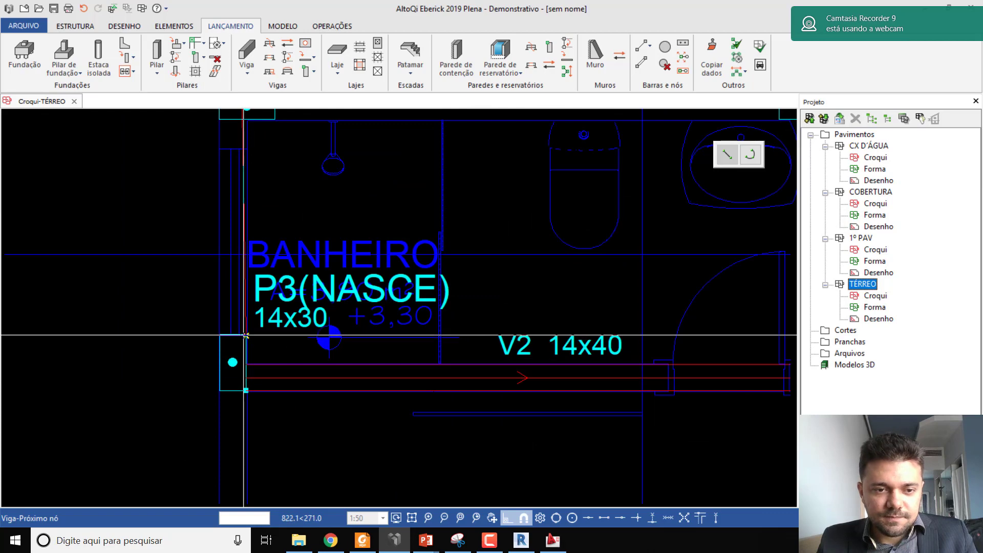
pyautogui.scroll(3, 228, 353)
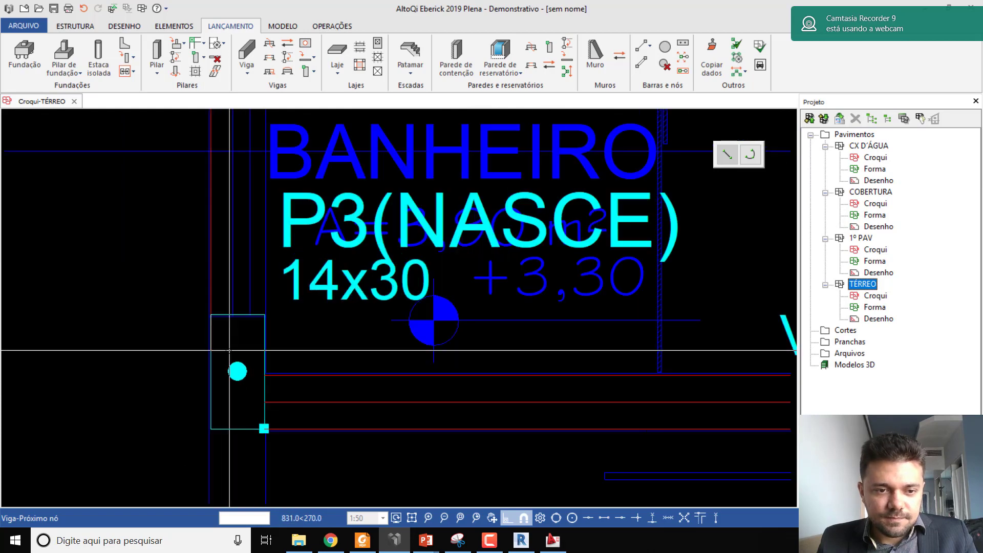
pyautogui.click(229, 351)
pyautogui.click(245, 389)
pyautogui.scroll(-1, 245, 389)
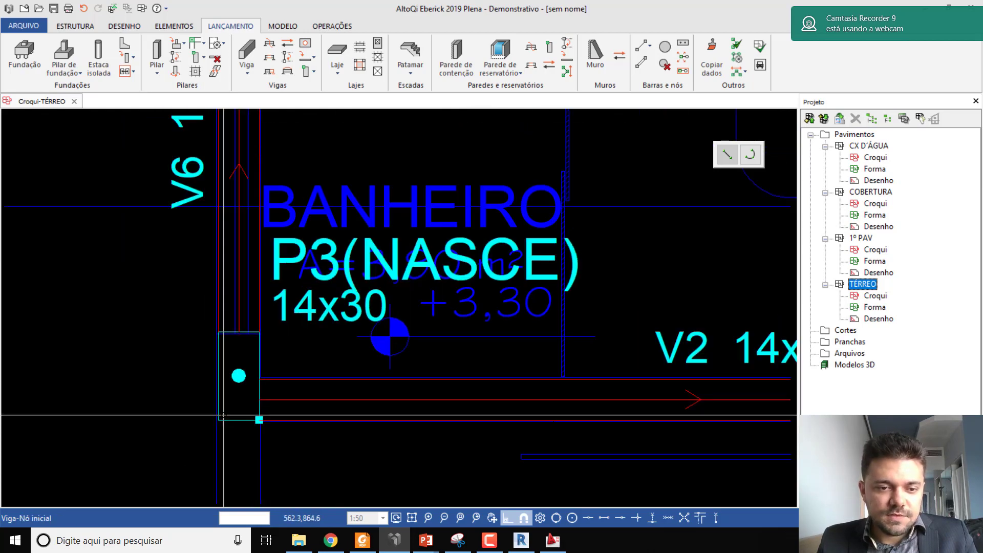
# Lay a 14x40 beam along the window-side outer wall of the lower SUÍTE and SALA from column P3 to P1
pyautogui.click(217, 419)
pyautogui.click(580, 315)
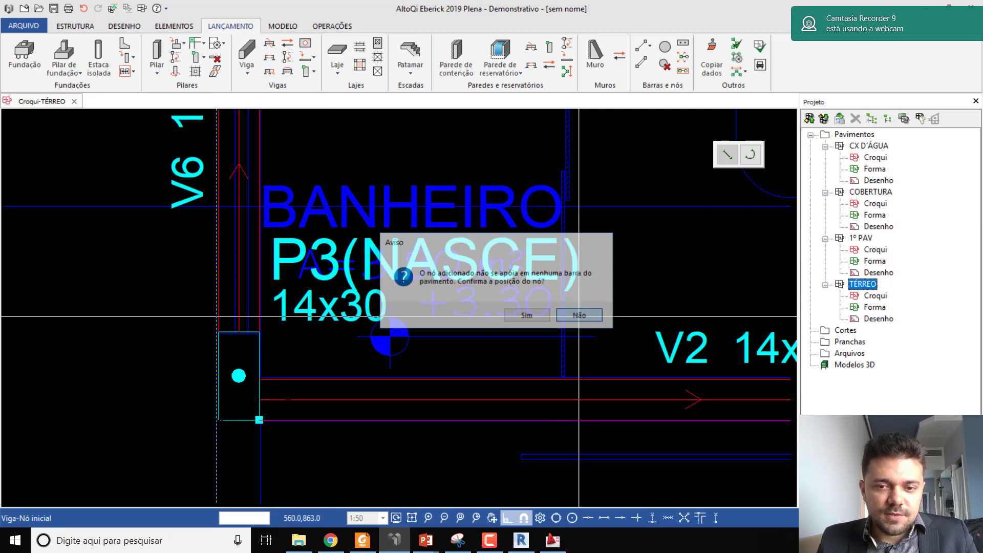
pyautogui.scroll(3, 192, 430)
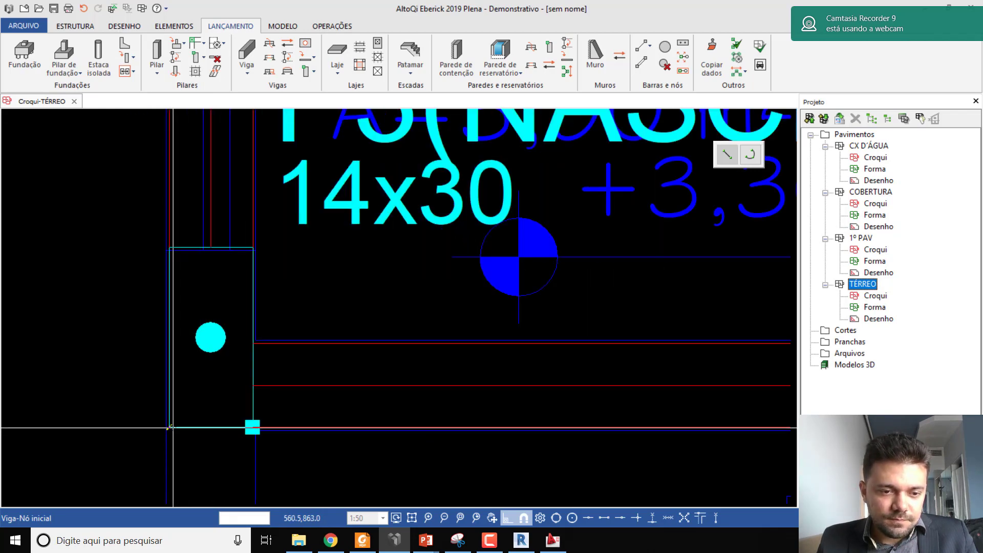
pyautogui.click(211, 337)
pyautogui.scroll(-2, 236, 286)
pyautogui.scroll(-5, 262, 245)
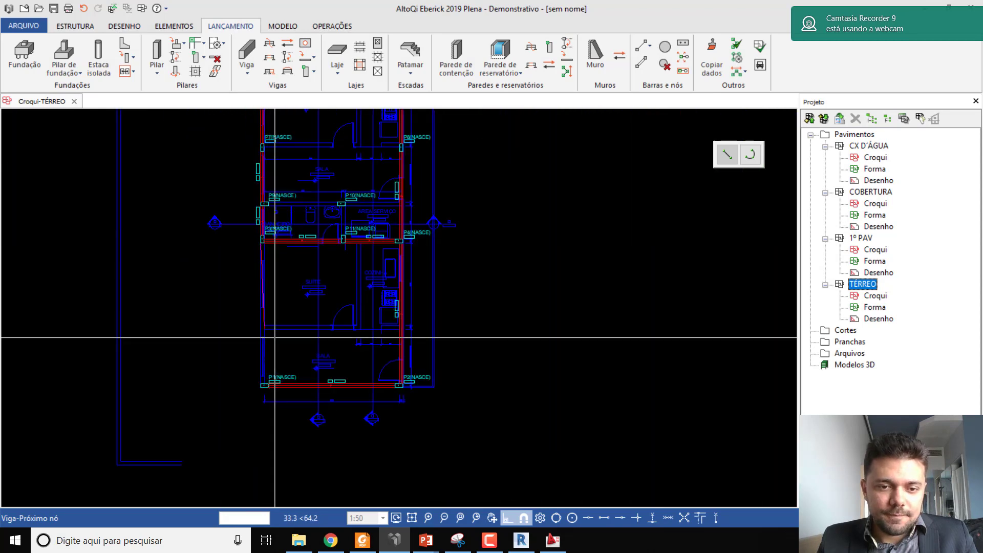
pyautogui.scroll(5, 266, 379)
pyautogui.scroll(2, 256, 390)
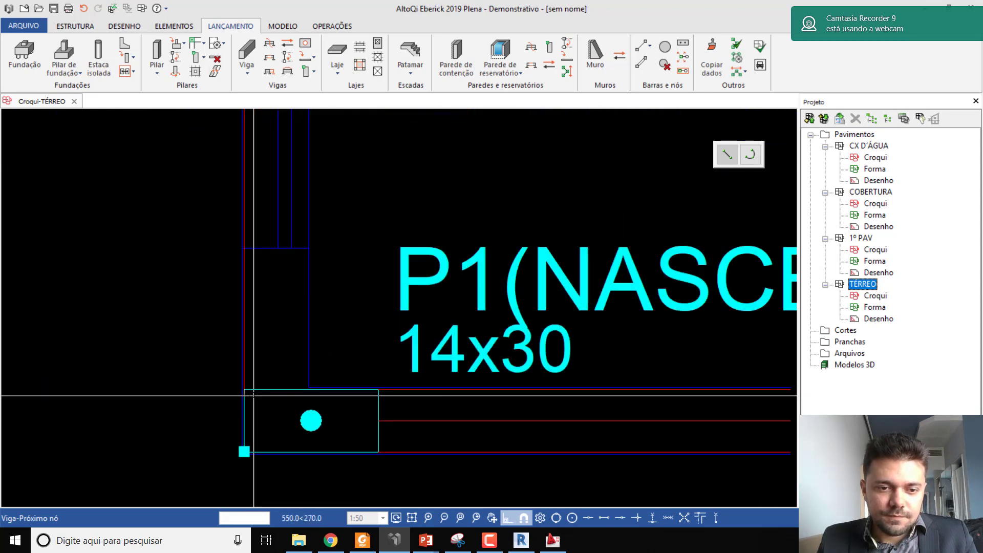
pyautogui.click(245, 390)
pyautogui.press('Escape')
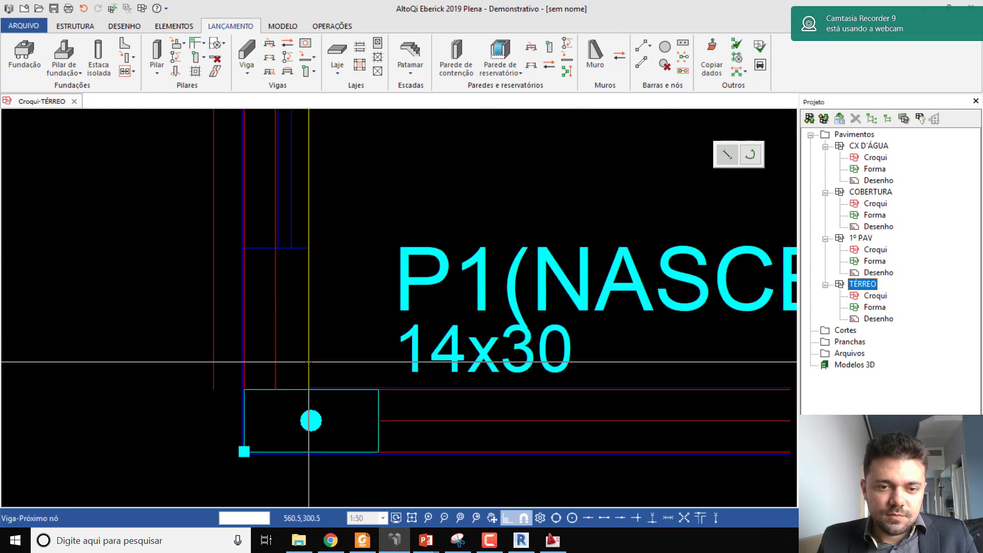
pyautogui.scroll(-4, 279, 396)
pyautogui.scroll(-3, 299, 314)
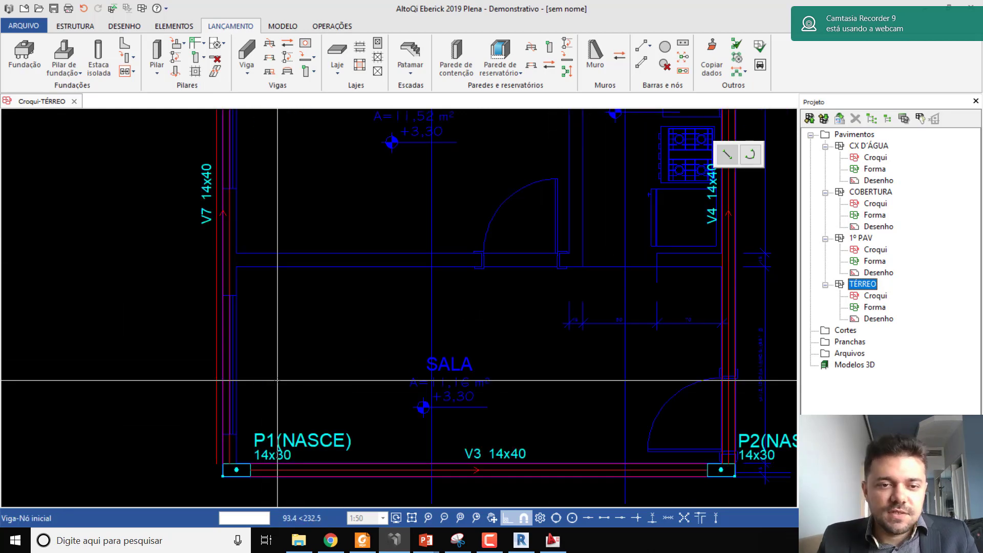
# Align the beam between P3 and P1 vertically, using the outer corner of column P1 as reference point
pyautogui.scroll(-1, 370, 254)
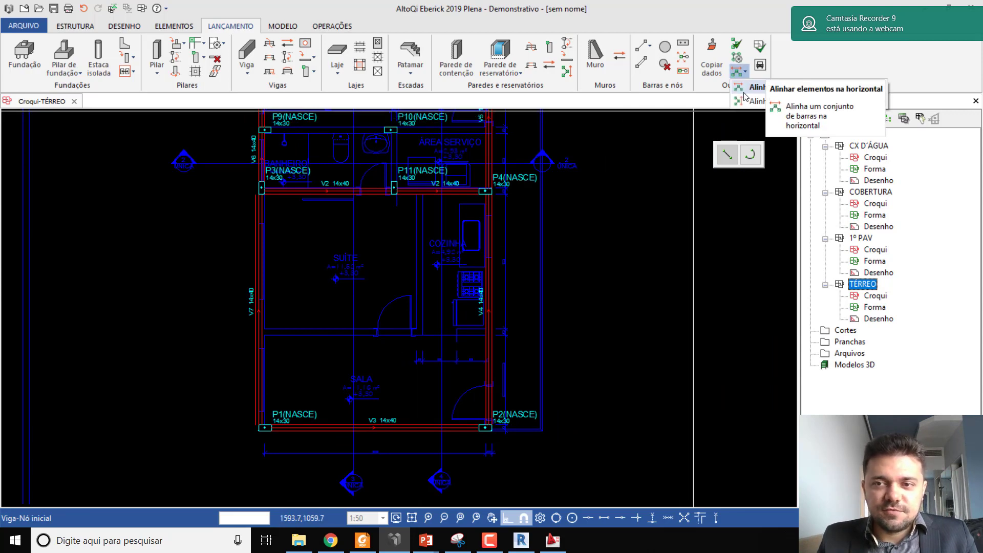
pyautogui.click(750, 74)
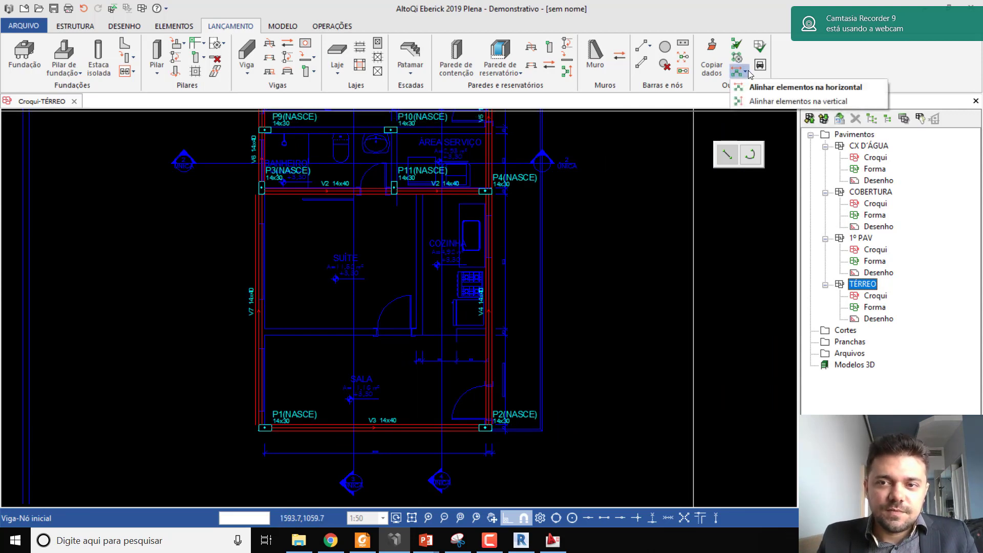
pyautogui.click(743, 76)
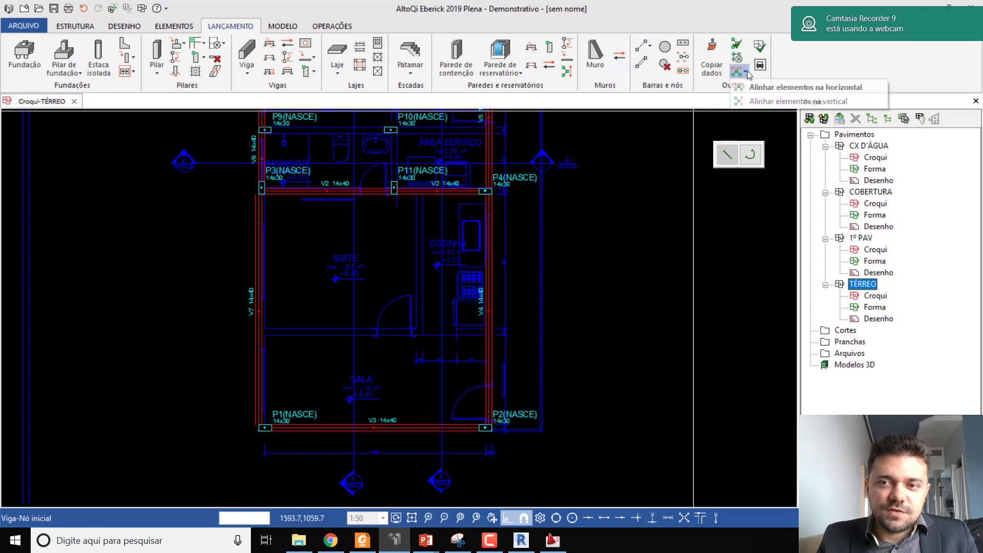
pyautogui.click(756, 102)
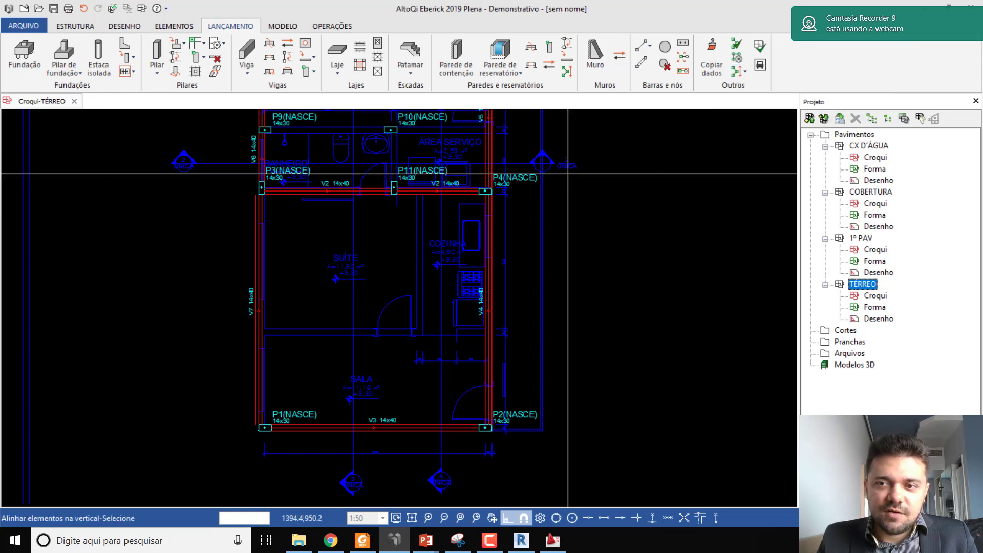
pyautogui.click(259, 226)
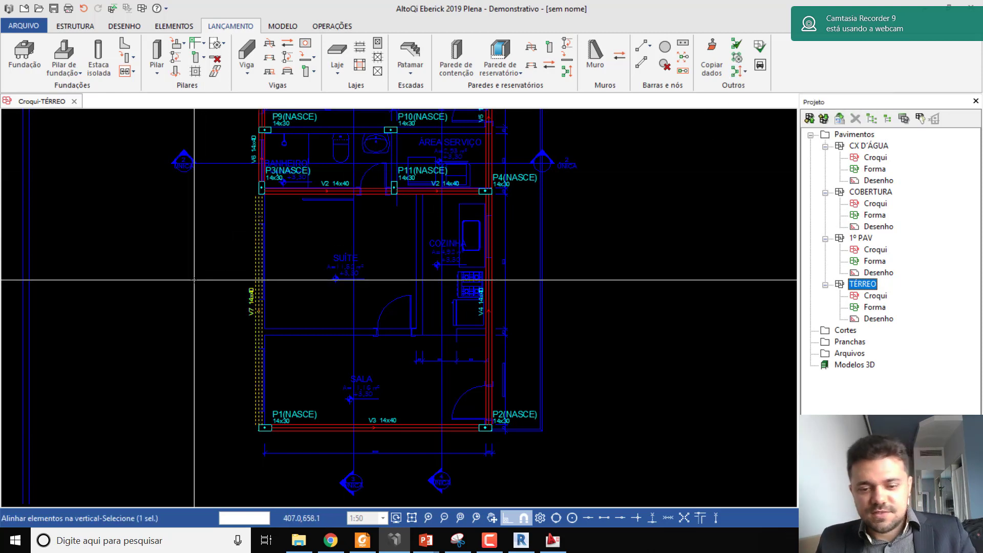
pyautogui.scroll(8, 294, 359)
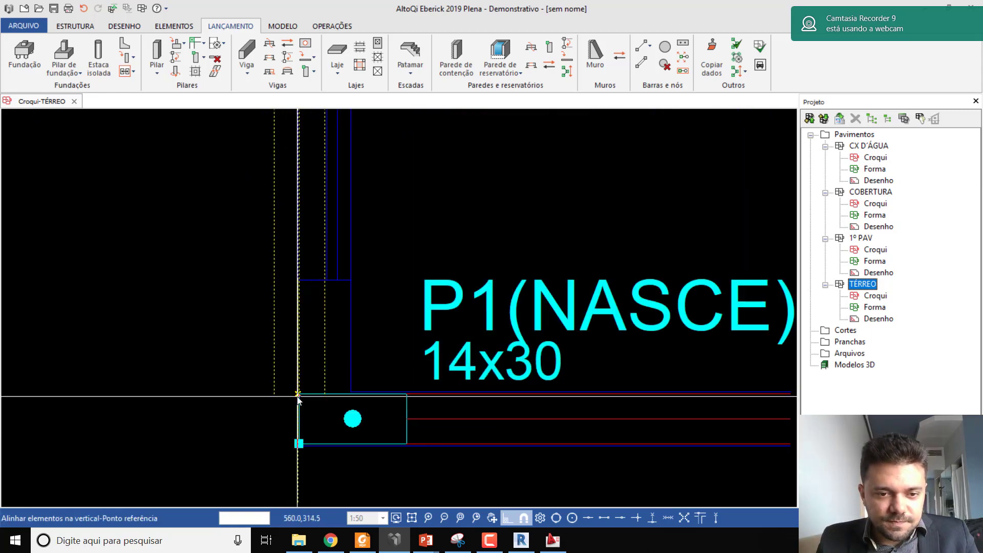
pyautogui.click(297, 395)
pyautogui.click(587, 319)
pyautogui.scroll(-5, 311, 380)
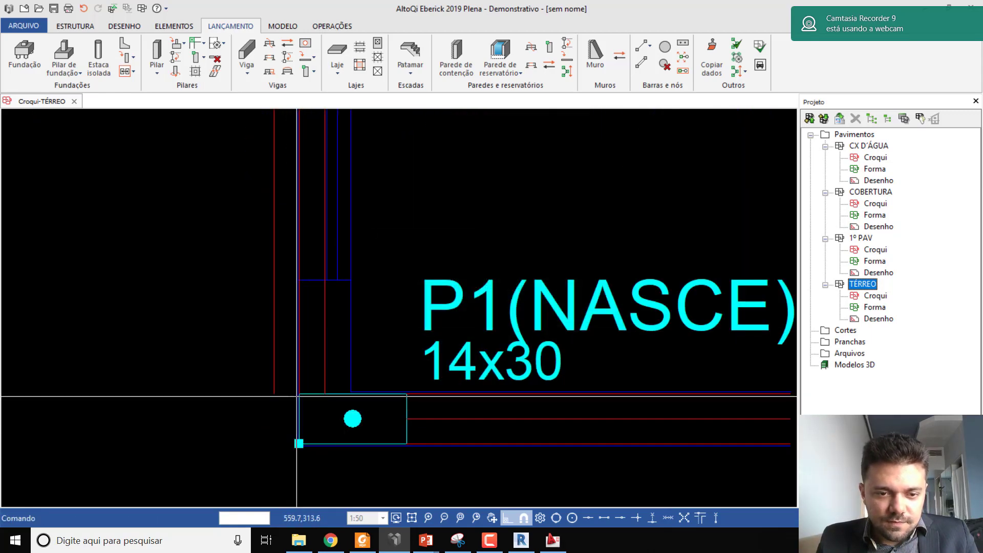
pyautogui.moveTo(303, 370); pyautogui.dragTo(302, 367, button='middle')
pyautogui.moveTo(314, 241); pyautogui.dragTo(296, 332, button='middle')
pyautogui.scroll(-2, 296, 331)
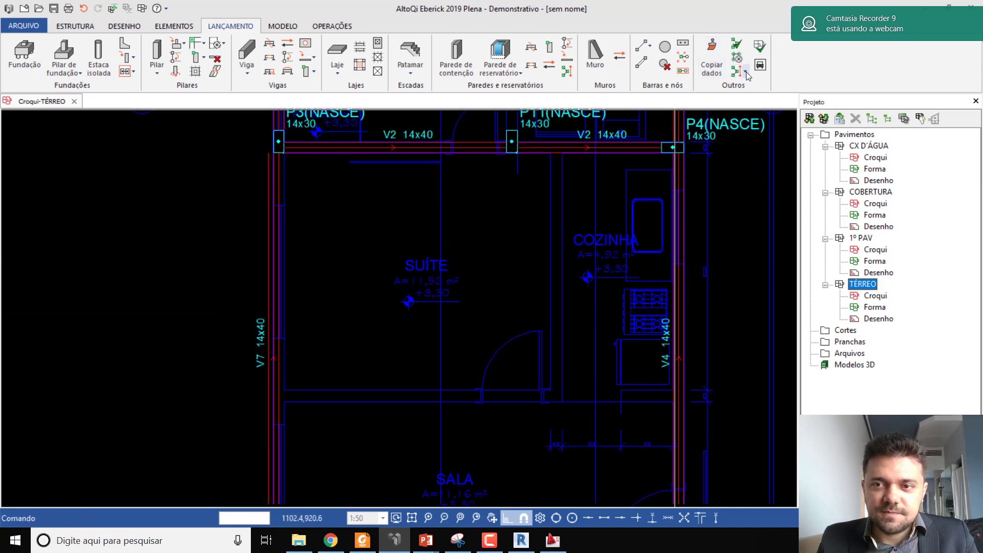
# Align the beam between P3 and P1 vertically with column P3 so that its width fills the outer wall
pyautogui.click(761, 100)
pyautogui.click(268, 172)
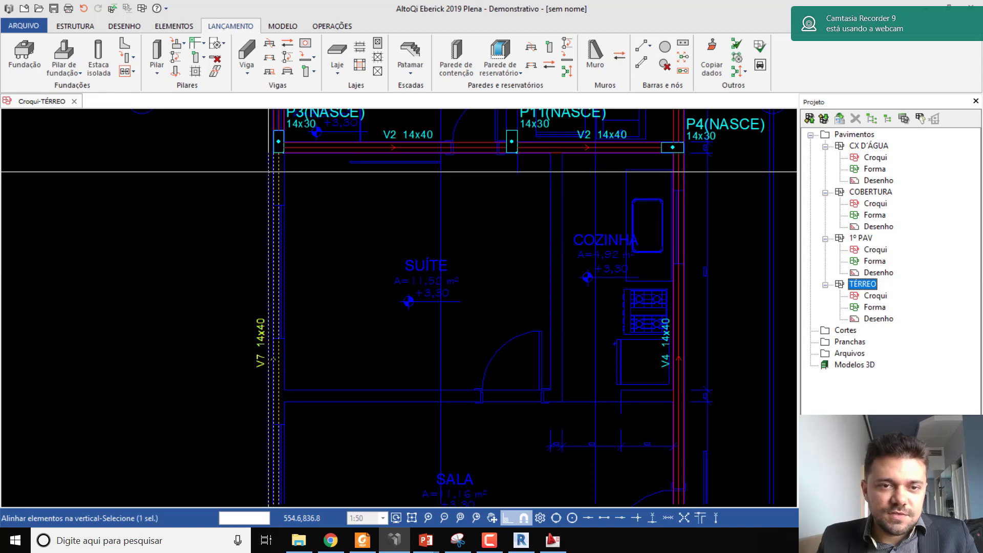
pyautogui.rightClick(268, 171)
pyautogui.scroll(5, 279, 148)
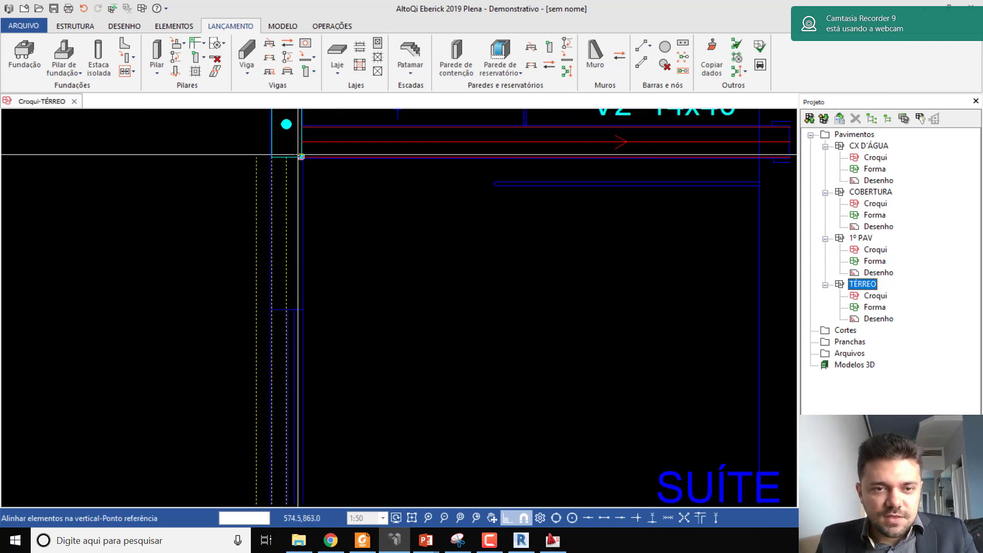
pyautogui.scroll(-5, 301, 204)
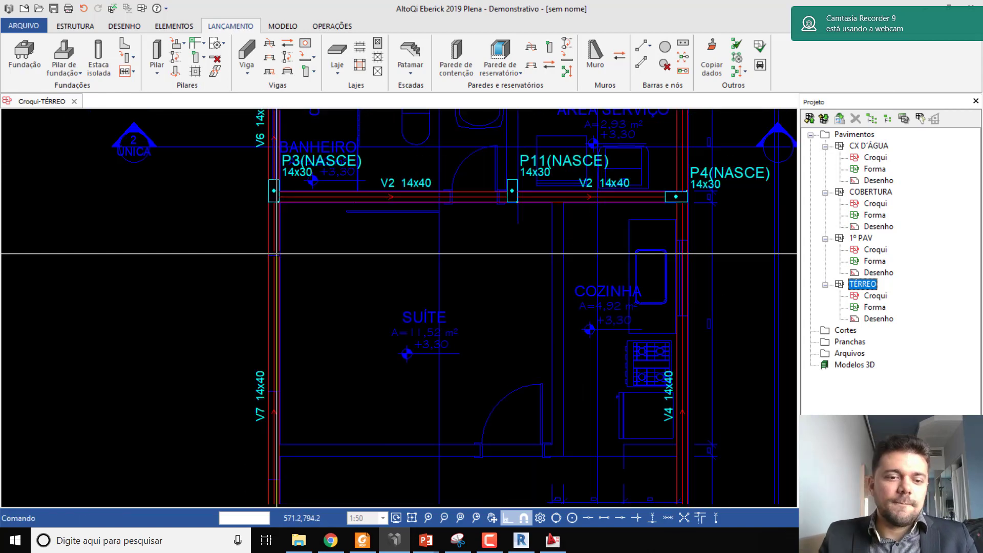
pyautogui.scroll(-2, 301, 265)
pyautogui.scroll(-3, 287, 310)
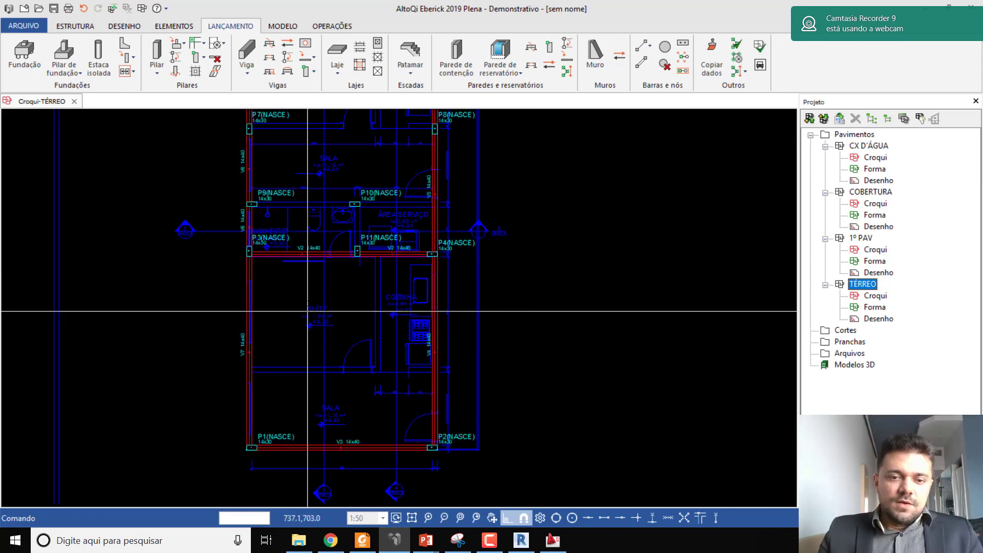
# Lay a 14x40 beam along the wall between SALA and ÁREA SERVIÇO from column P9 through P10 to the opposite outer beam
pyautogui.scroll(3, 247, 249)
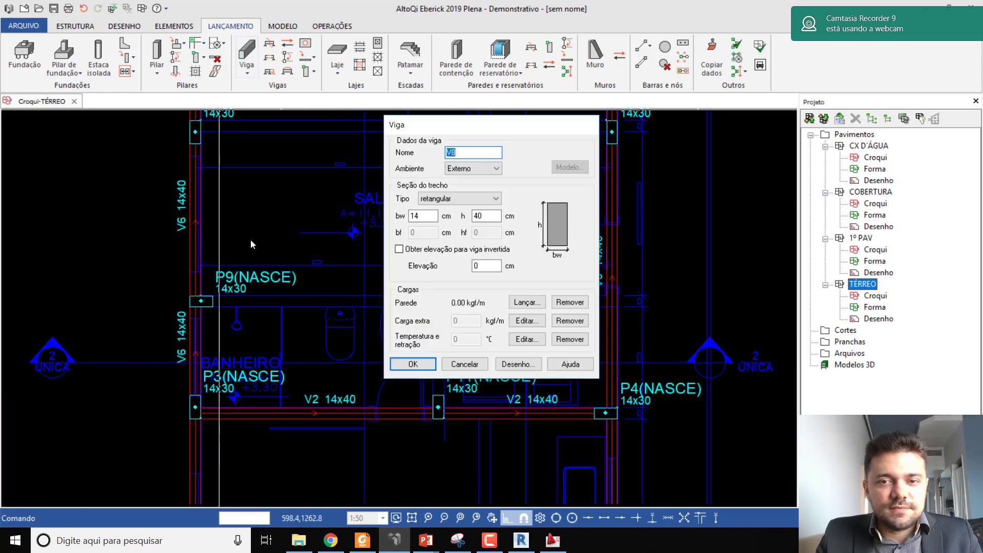
pyautogui.click(412, 364)
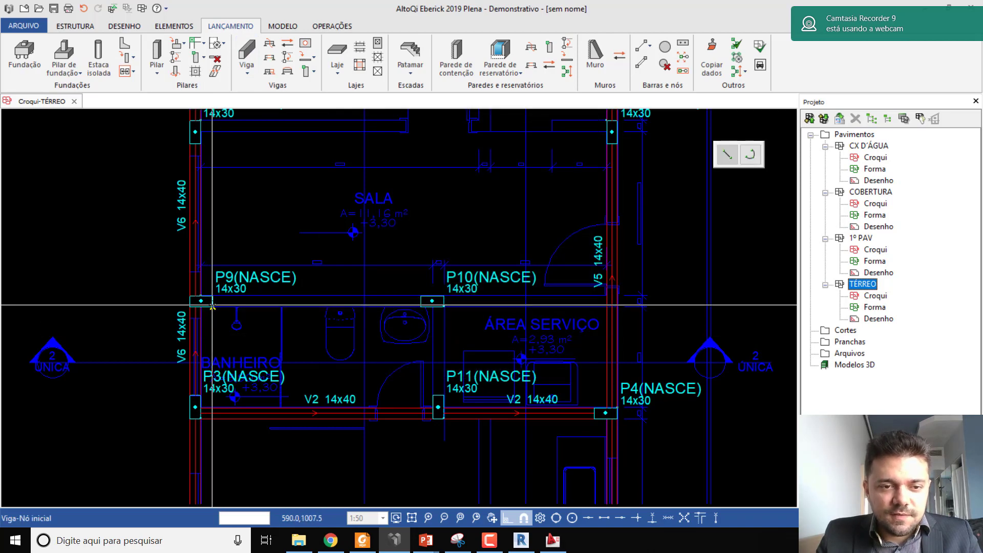
pyautogui.click(212, 301)
pyautogui.scroll(3, 611, 302)
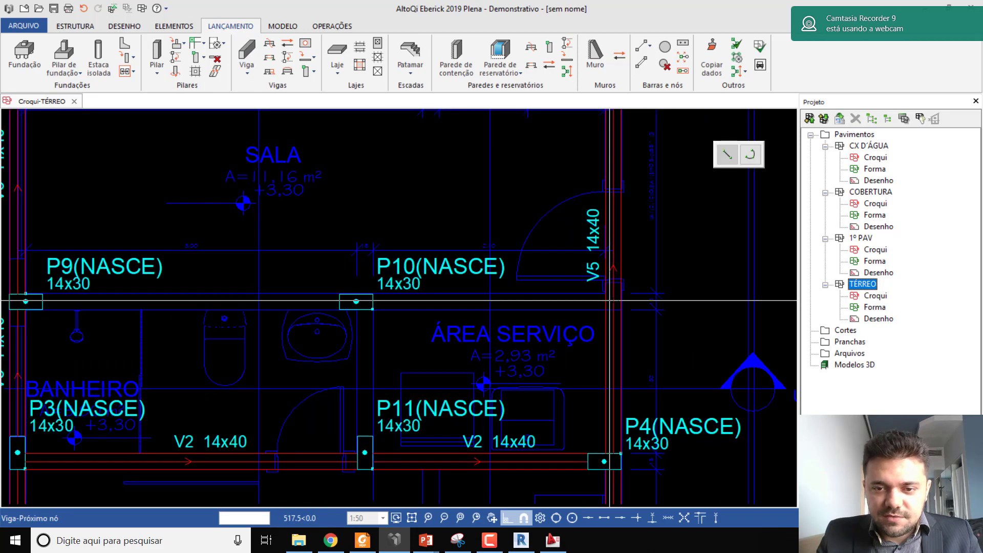
pyautogui.click(595, 300)
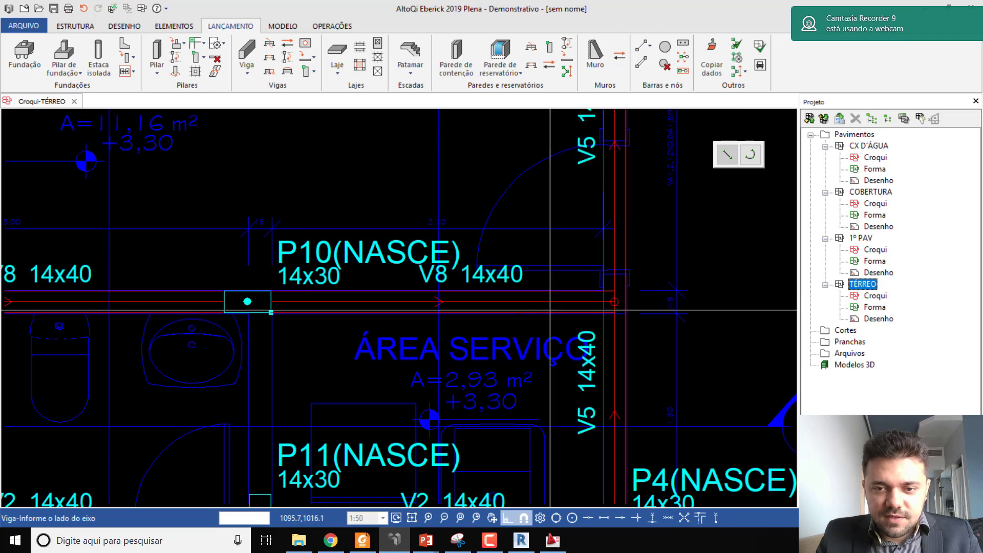
# Lay a 14x40 beam along the wall between the upper SUÍTE and SALA from column P7 to P8
pyautogui.scroll(-5, 579, 310)
pyautogui.scroll(4, 235, 321)
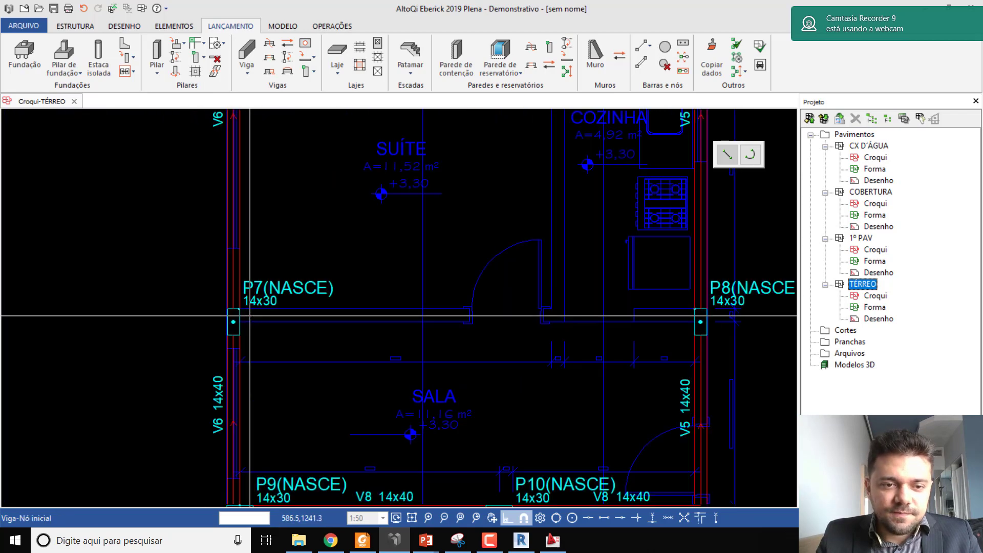
pyautogui.click(229, 301)
pyautogui.scroll(-2, 513, 313)
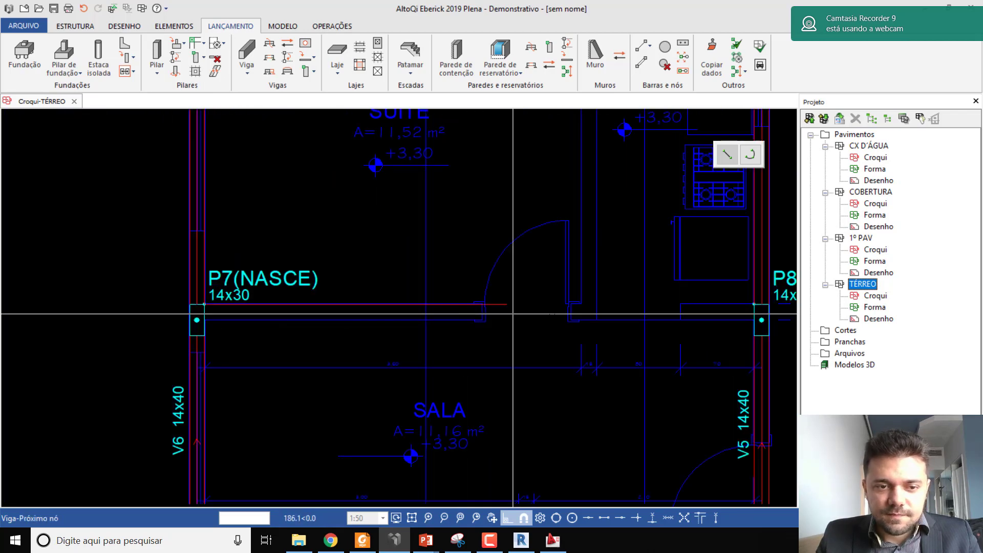
pyautogui.scroll(-2, 541, 317)
pyautogui.scroll(4, 659, 322)
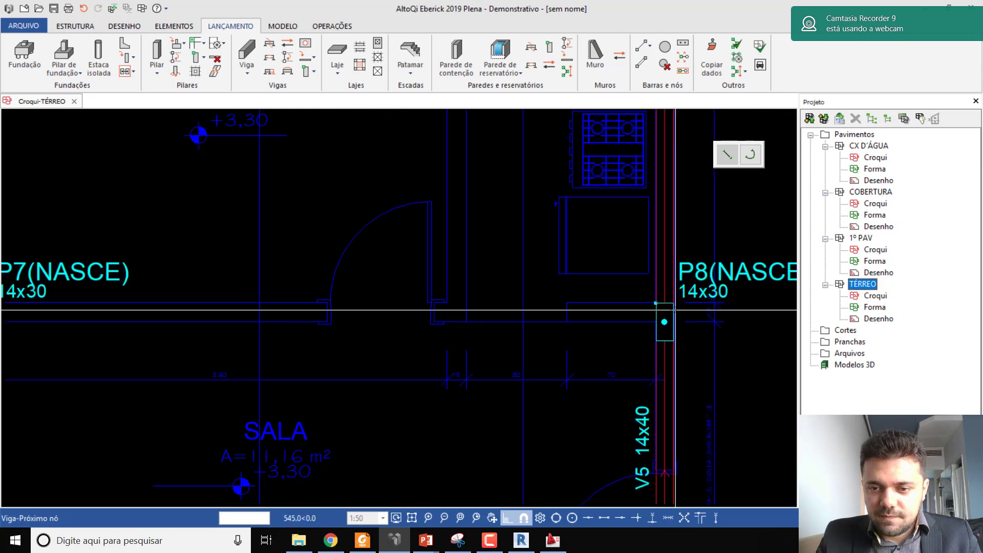
pyautogui.click(648, 306)
pyautogui.click(648, 308)
pyautogui.scroll(-3, 359, 255)
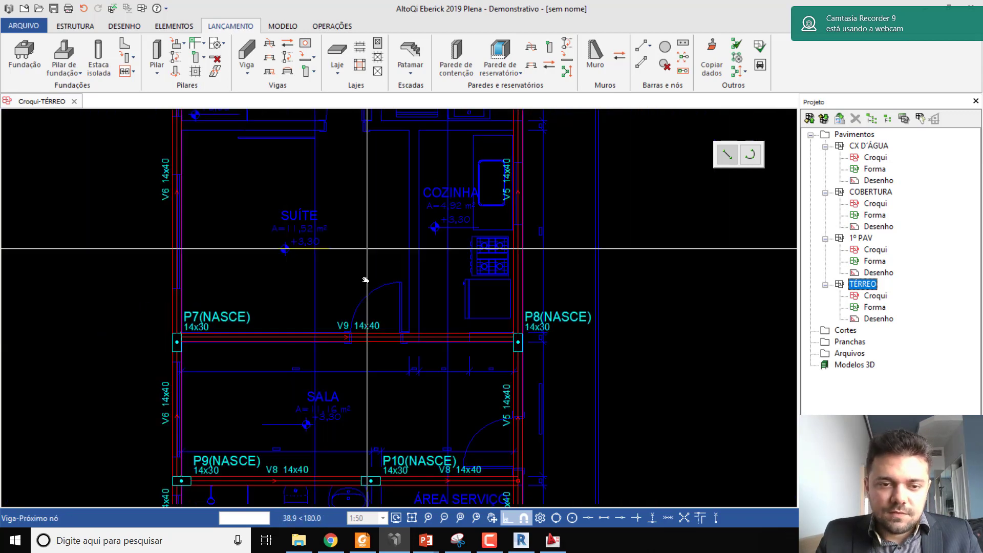
# Draw a line joining the two faces of the wall between the upper BANHEIRO and SUÍTE where it meets the outer wall
pyautogui.scroll(-2, 354, 244)
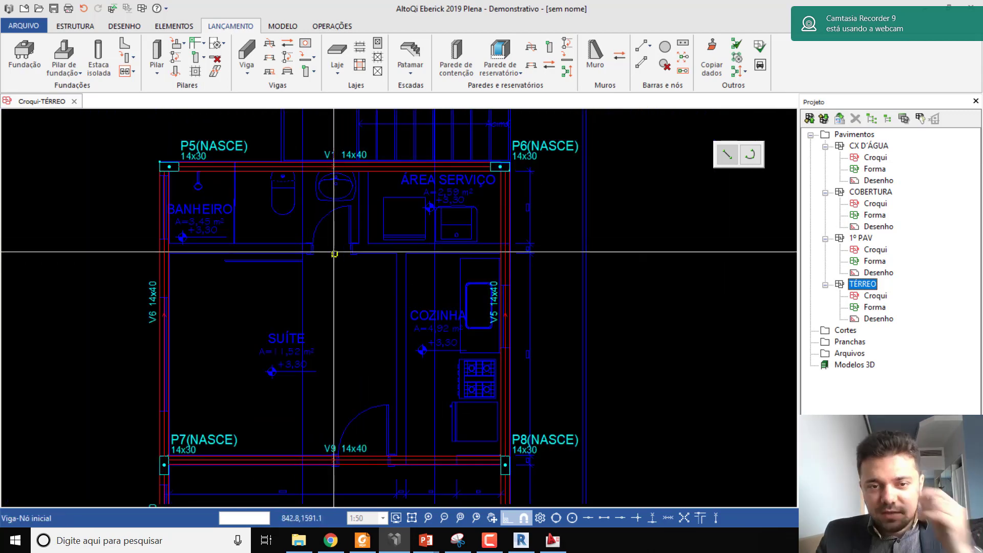
pyautogui.scroll(5, 334, 255)
pyautogui.moveTo(331, 334); pyautogui.dragTo(356, 317, button='middle')
pyautogui.scroll(-4, 356, 317)
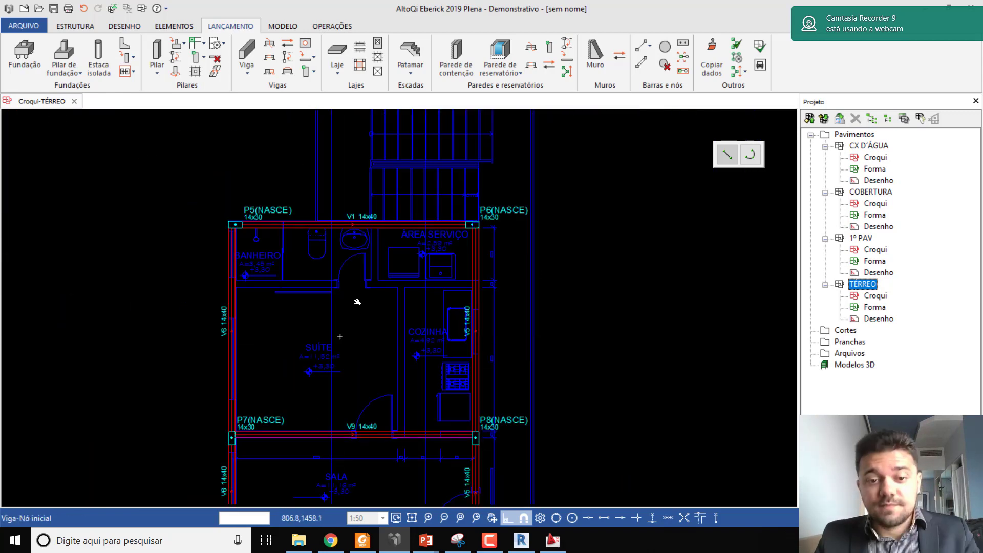
pyautogui.scroll(3, 363, 250)
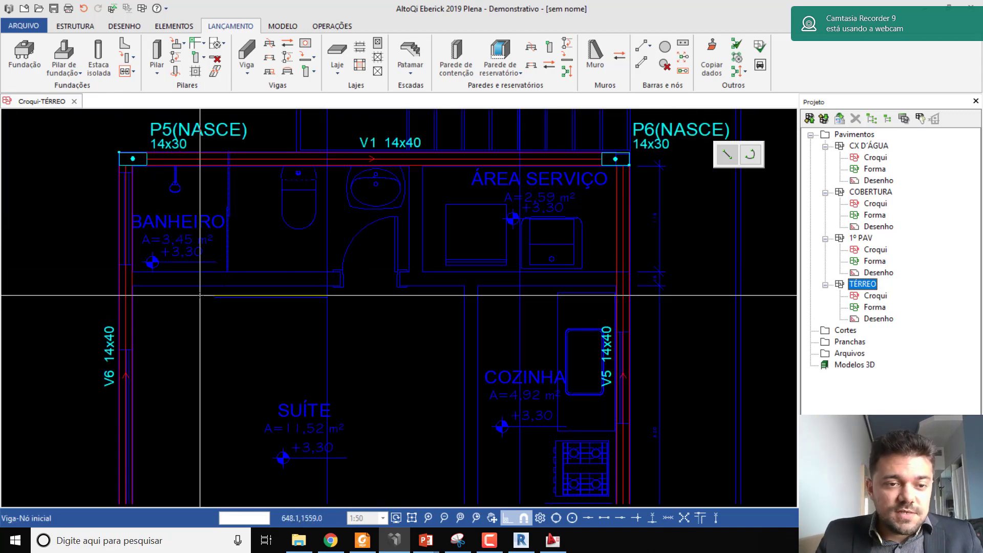
pyautogui.click(123, 26)
pyautogui.scroll(8, 123, 287)
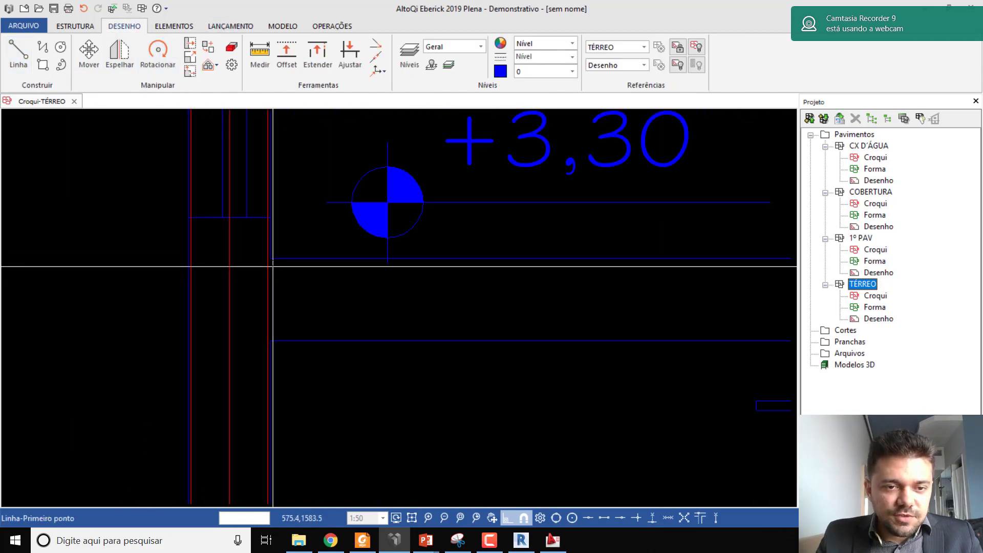
pyautogui.click(270, 340)
pyautogui.press('Escape')
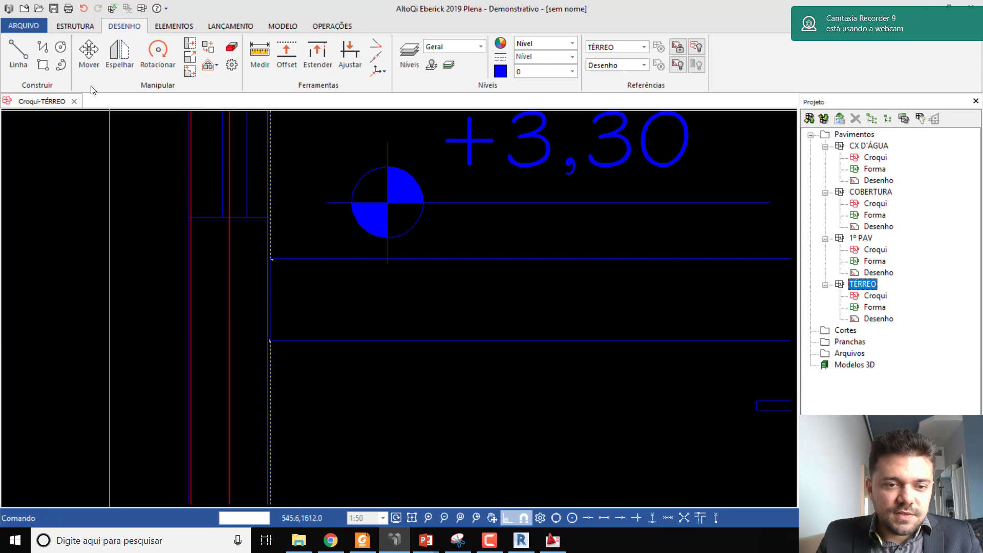
# Draw a horizontal guide line about 27 cm long from the midpoint of that closing line outwards across the outer wall
pyautogui.click(18, 53)
pyautogui.click(270, 299)
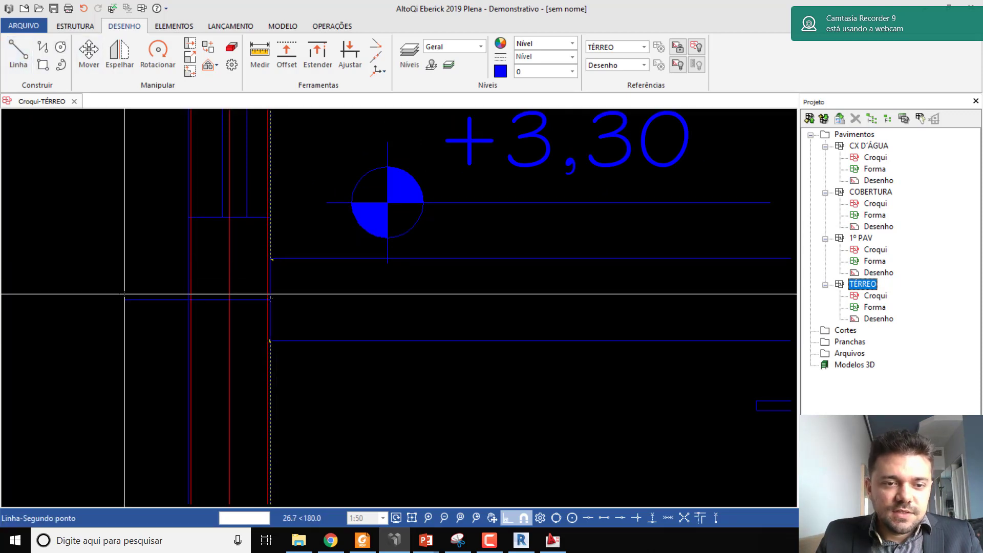
pyautogui.scroll(-2, 259, 271)
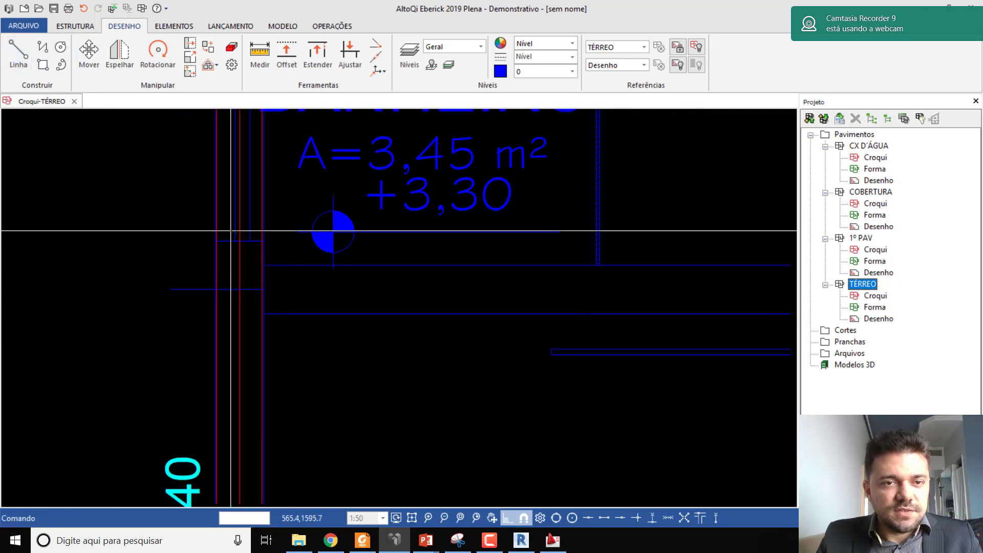
# Lay a 14x40 beam along the wall separating BANHEIRO and ÁREA SERVIÇO from SUÍTE and COZINHA, between the outer beams V6 and V5
pyautogui.click(230, 26)
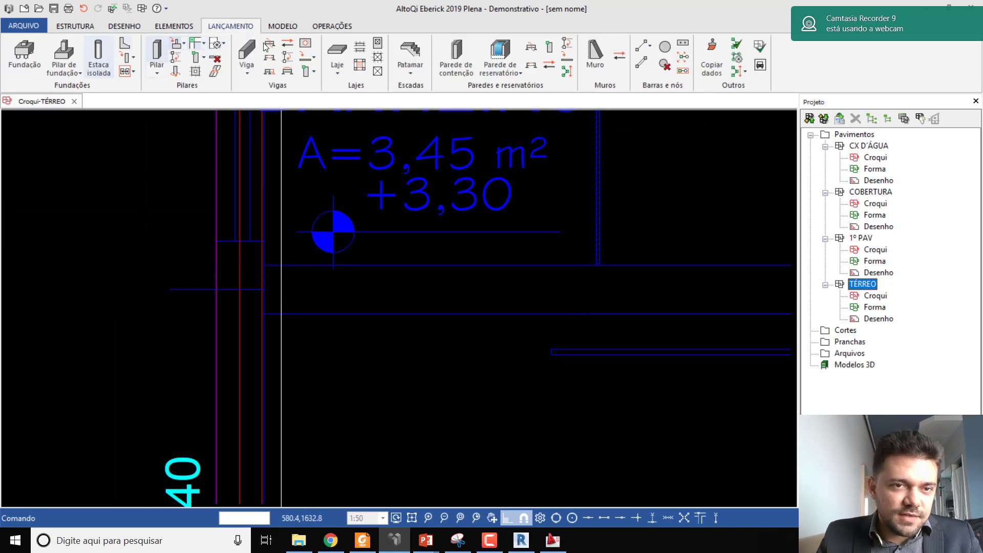
pyautogui.click(253, 49)
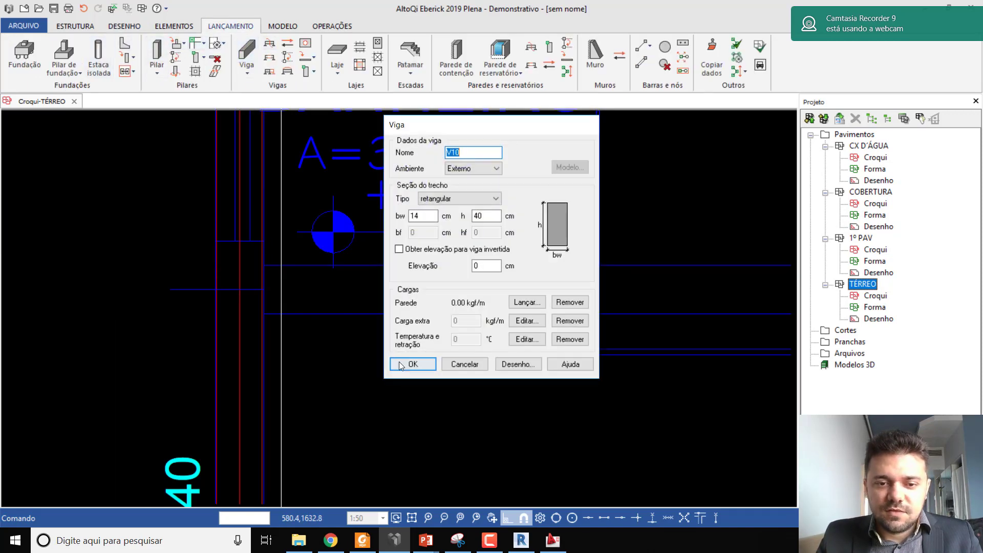
pyautogui.click(399, 363)
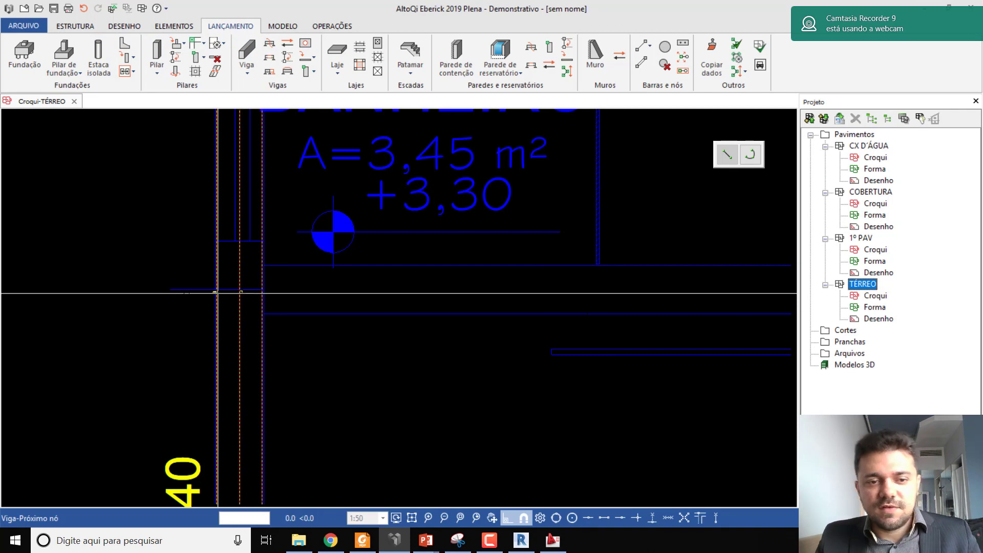
pyautogui.scroll(-5, 215, 293)
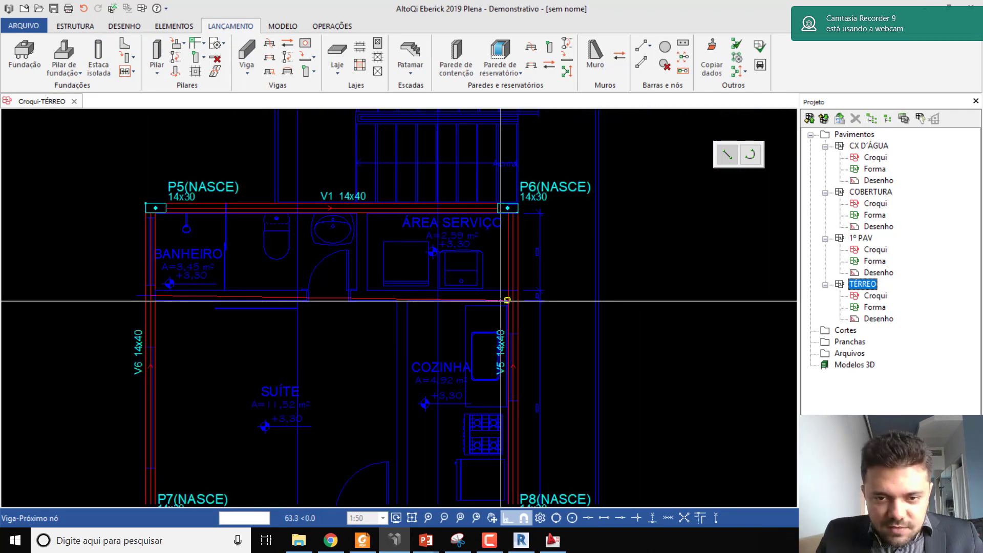
pyautogui.scroll(4, 507, 300)
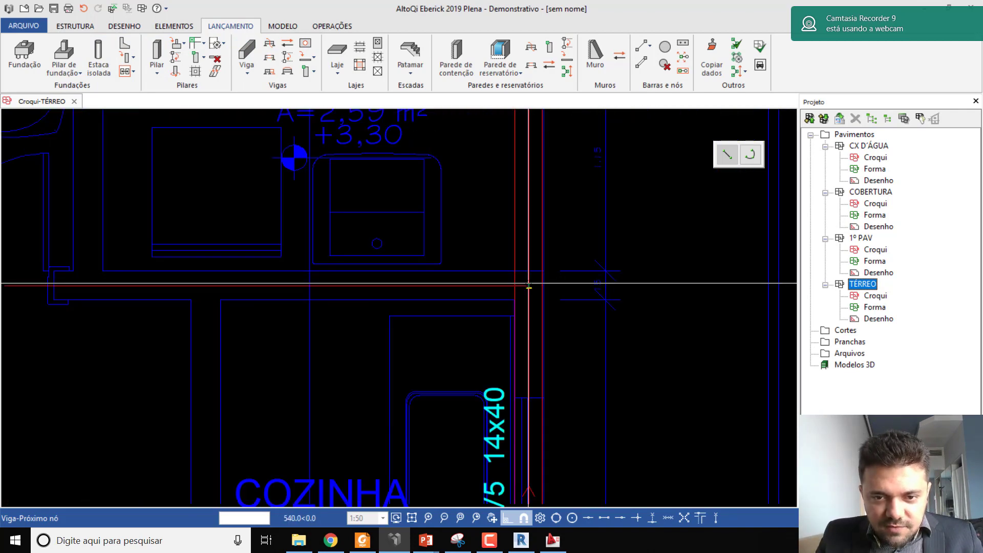
pyautogui.scroll(-4, 528, 285)
pyautogui.press('Escape')
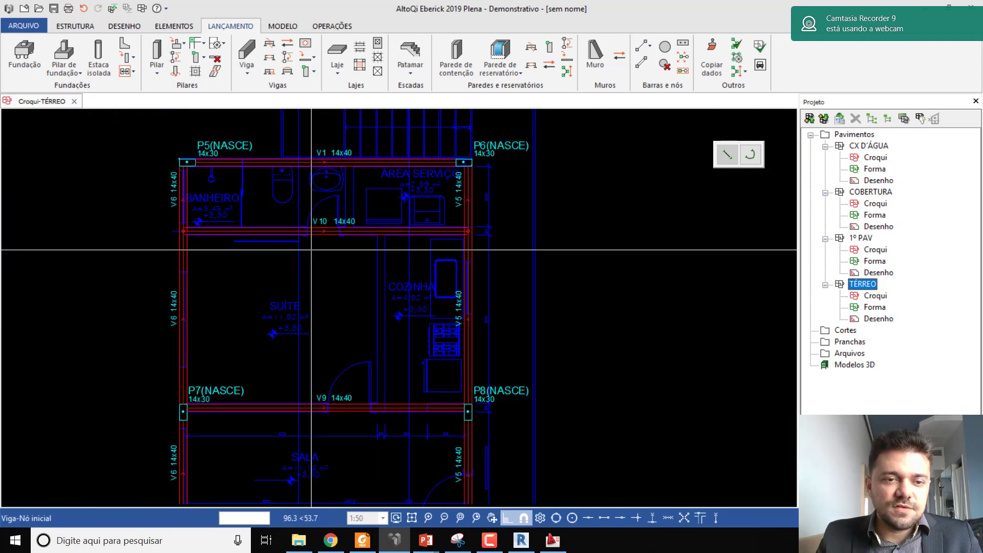
# Draw a line joining the two faces of the wall between BANHEIRO and ÁREA SERVIÇO where it meets beam V1
pyautogui.scroll(3, 338, 232)
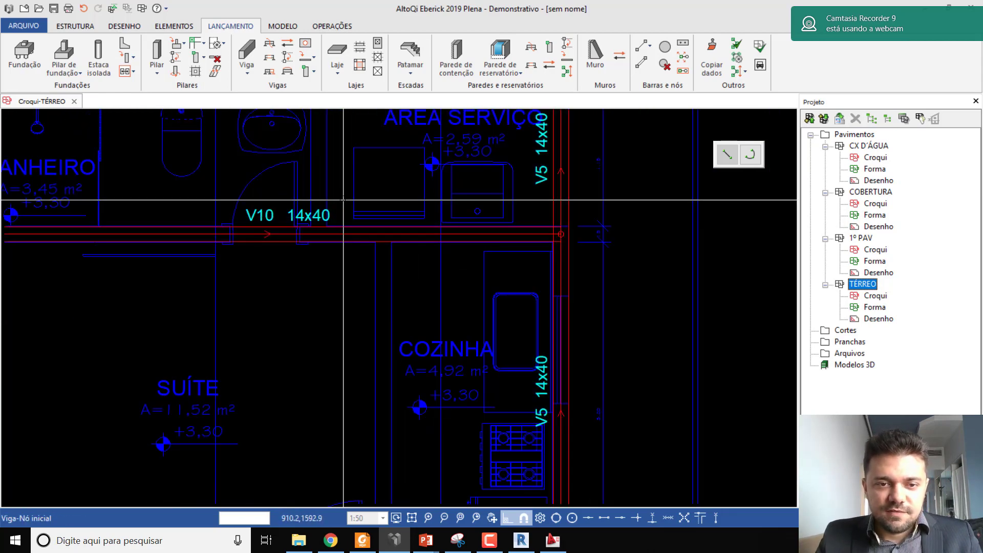
pyautogui.scroll(1, 343, 200)
pyautogui.moveTo(360, 217); pyautogui.dragTo(363, 251, button='middle')
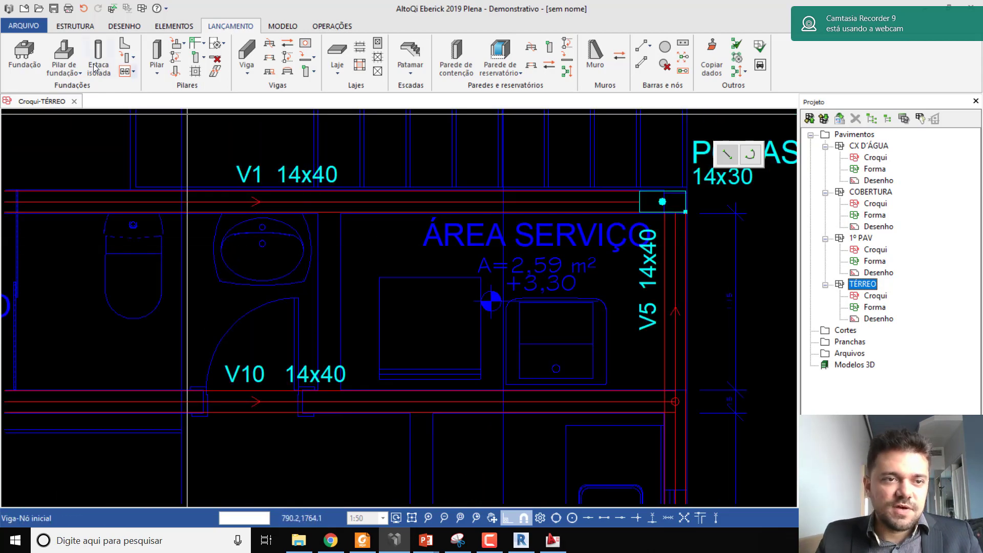
pyautogui.click(67, 26)
pyautogui.click(124, 27)
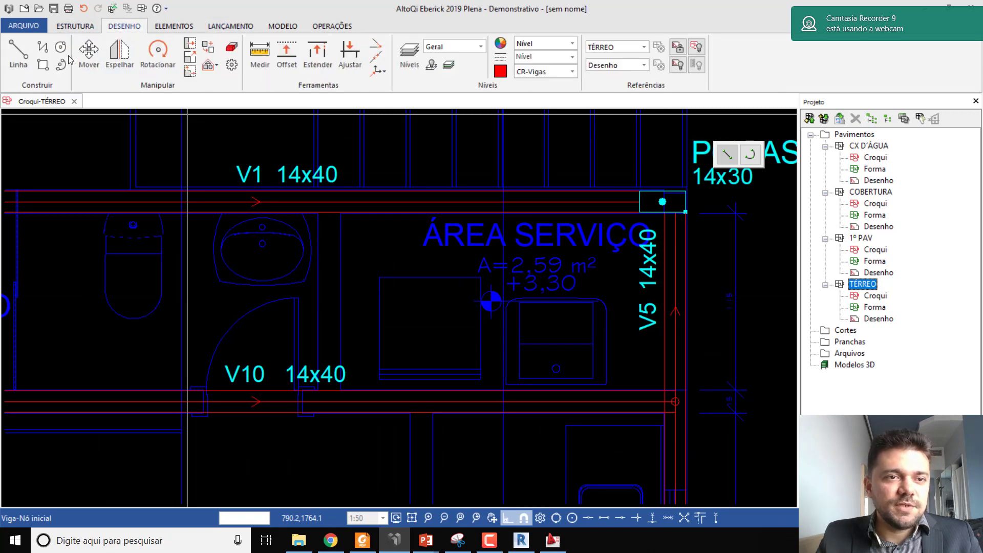
pyautogui.click(18, 56)
pyautogui.scroll(3, 358, 258)
pyautogui.click(365, 261)
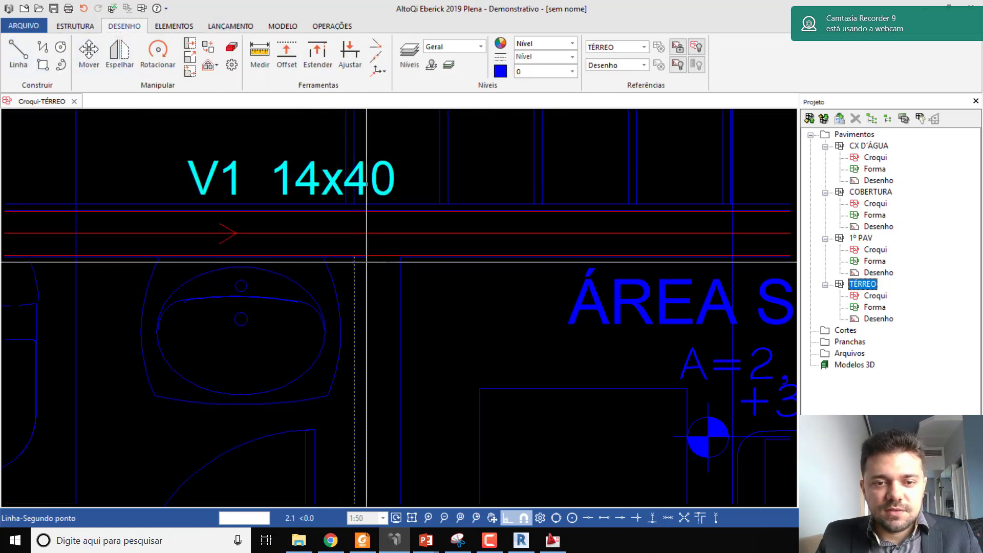
pyautogui.press('Escape')
pyautogui.scroll(-2, 285, 247)
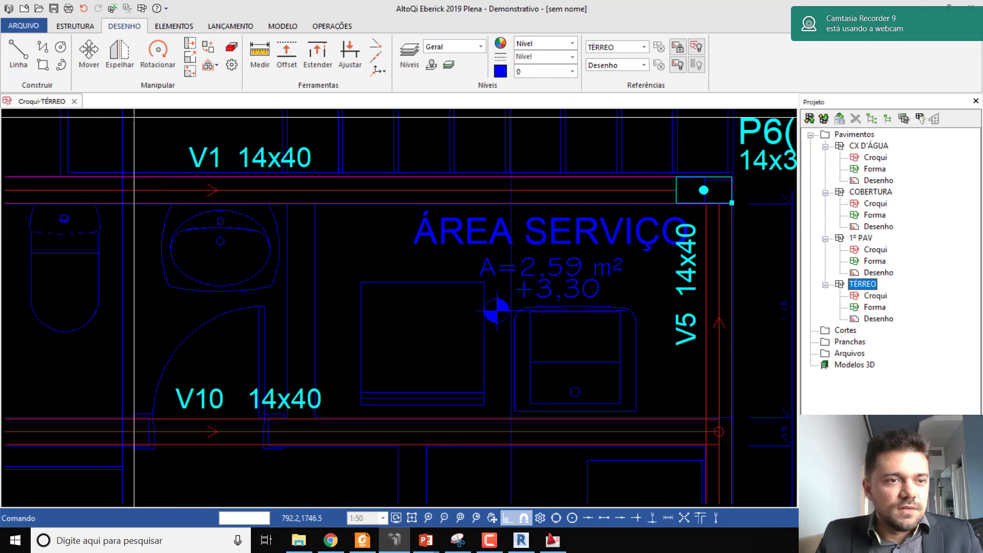
pyautogui.click(174, 26)
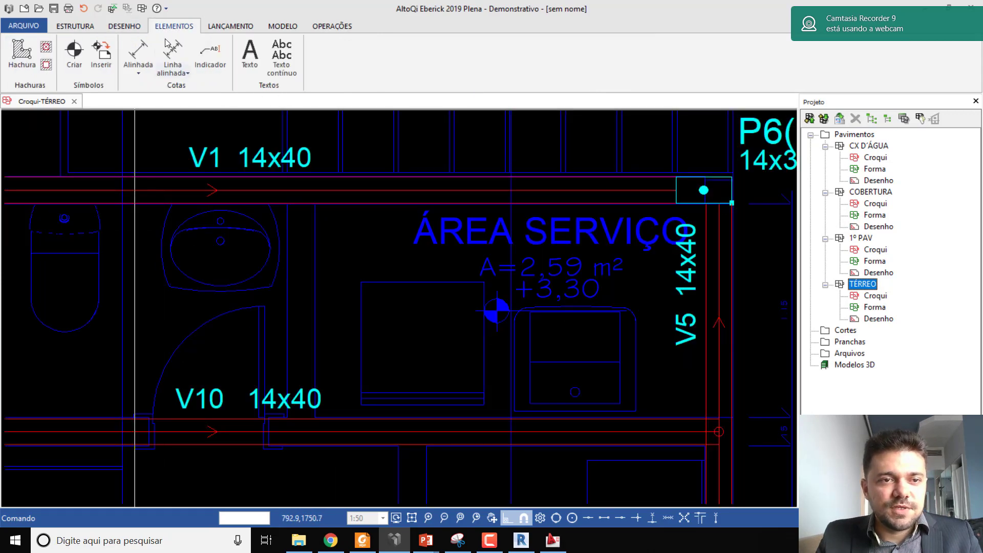
pyautogui.click(228, 27)
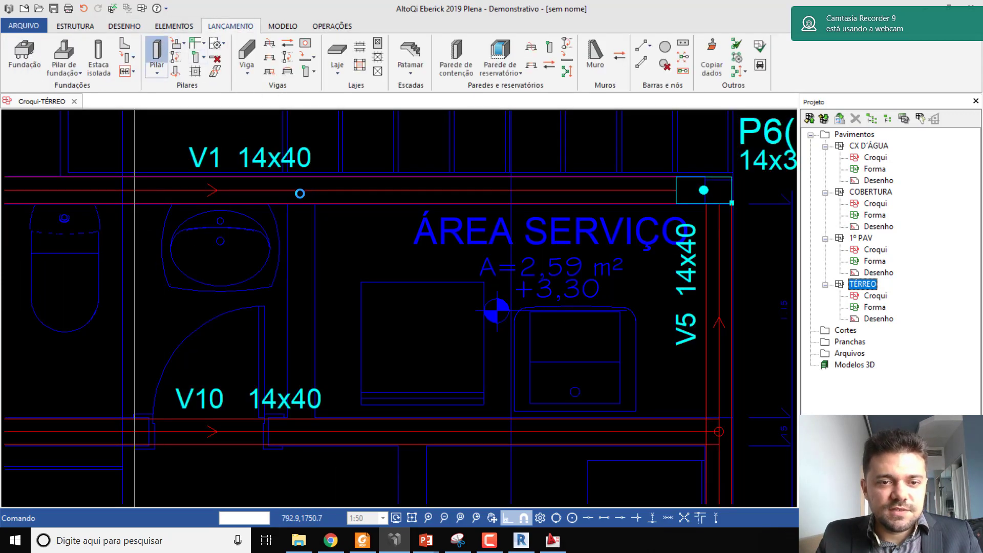
pyautogui.click(153, 54)
pyautogui.press('Escape')
# Draw a vertical guide line from the midpoint of the BANHEIRO–ÁREA SERVIÇO wall's closing line outwards across beam V1
pyautogui.click(75, 27)
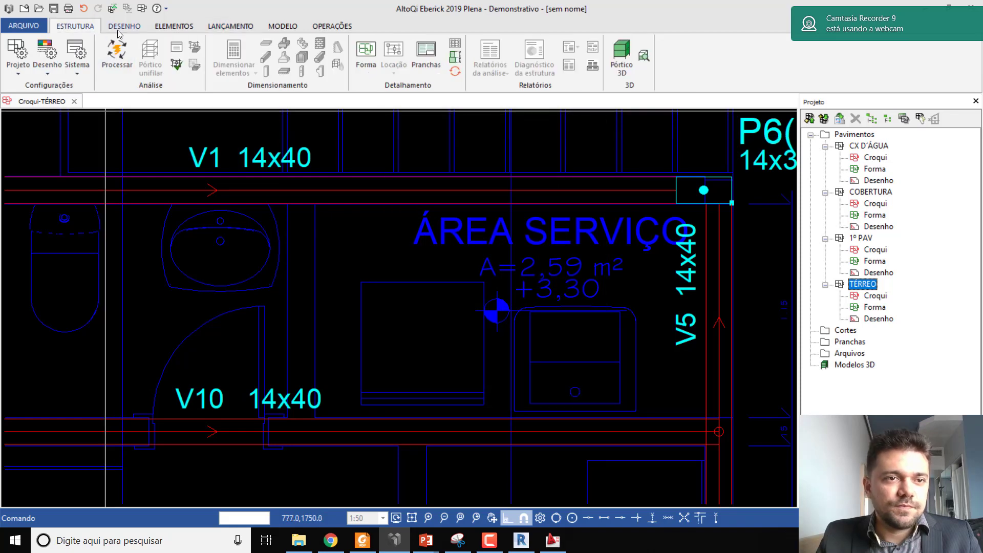
pyautogui.click(124, 27)
pyautogui.click(18, 52)
pyautogui.scroll(2, 256, 200)
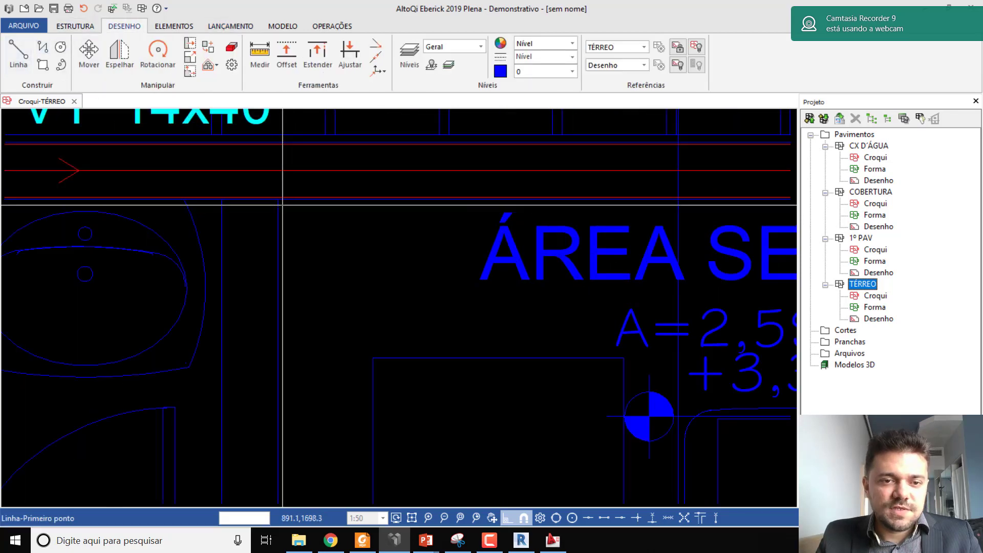
pyautogui.click(257, 200)
pyautogui.scroll(-2, 257, 200)
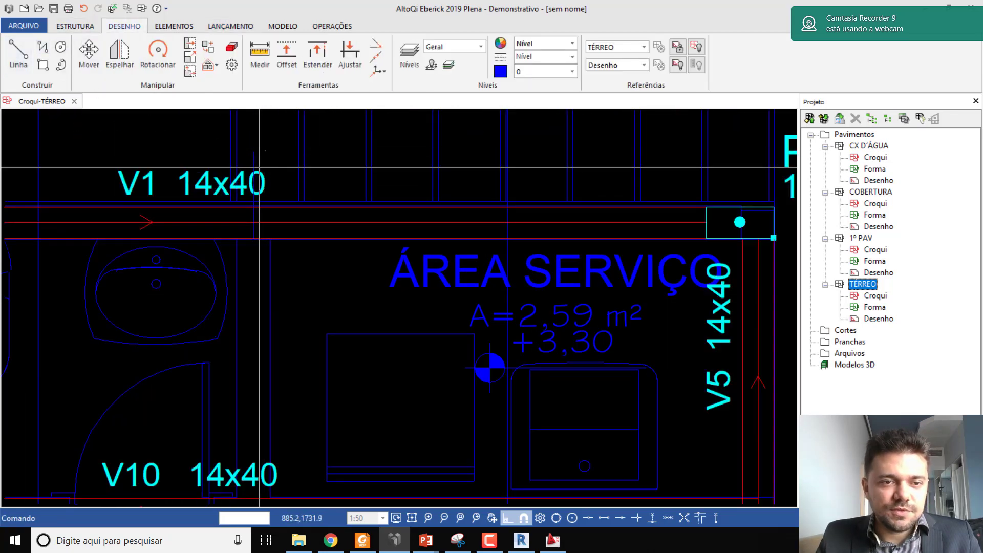
pyautogui.click(174, 26)
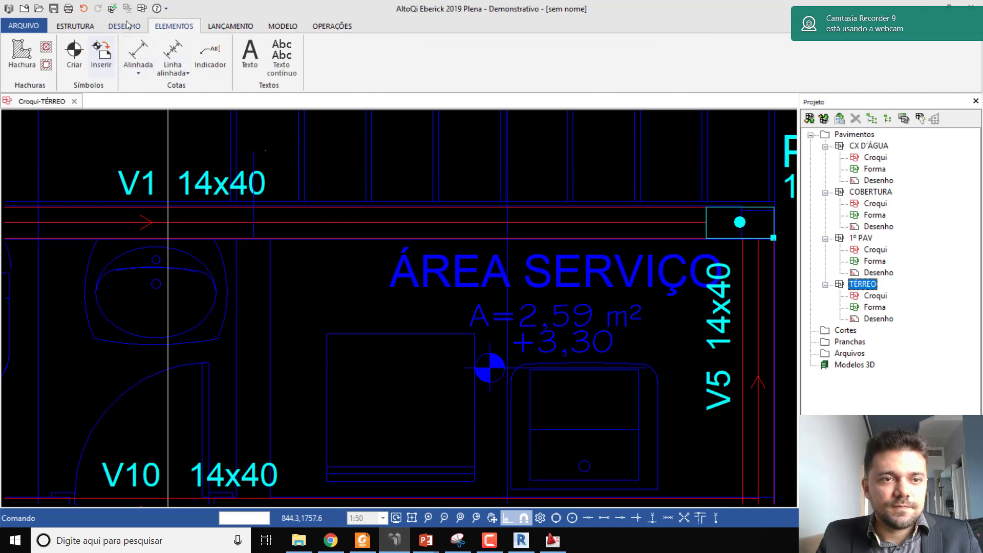
pyautogui.click(231, 26)
pyautogui.click(251, 220)
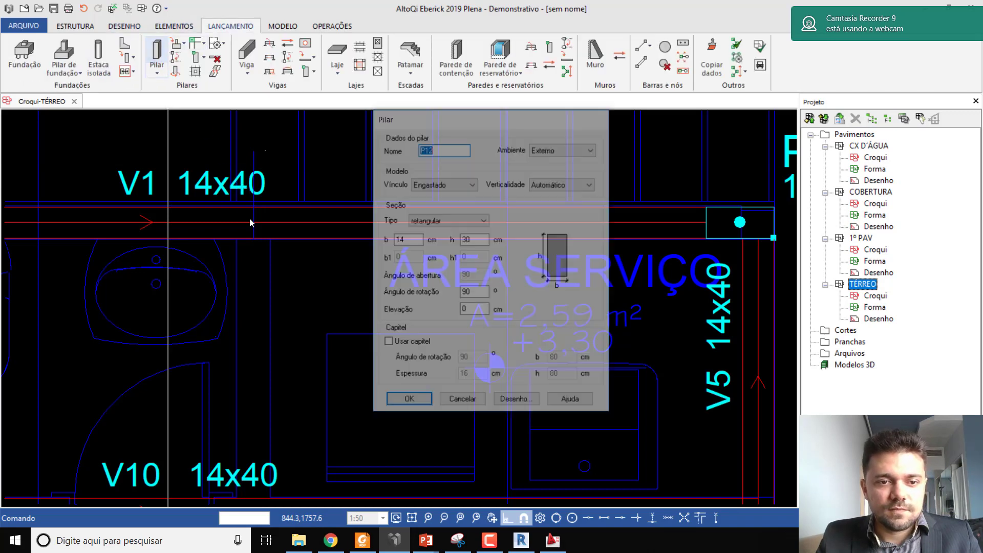
pyautogui.click(405, 402)
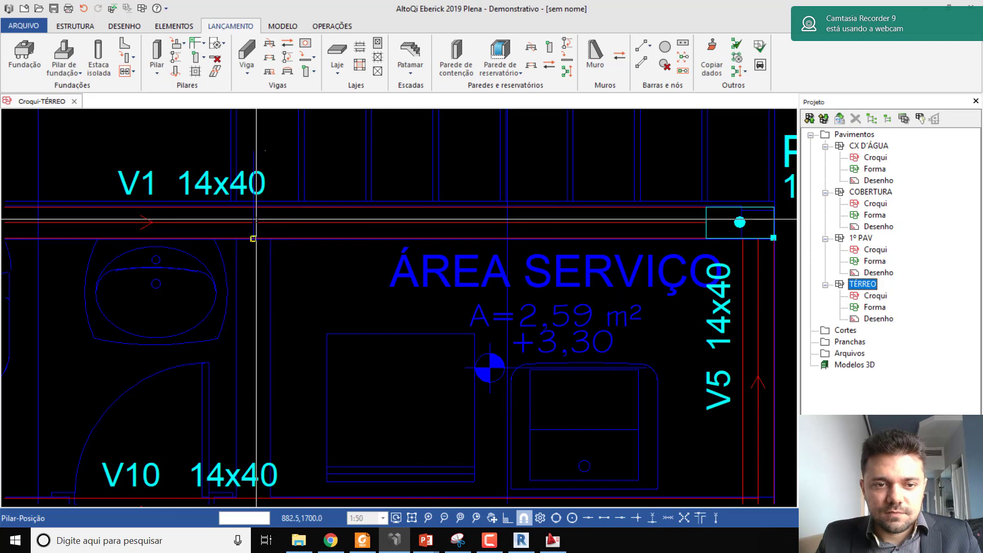
pyautogui.scroll(-2, 274, 178)
pyautogui.scroll(-2, 274, 179)
pyautogui.press('Escape')
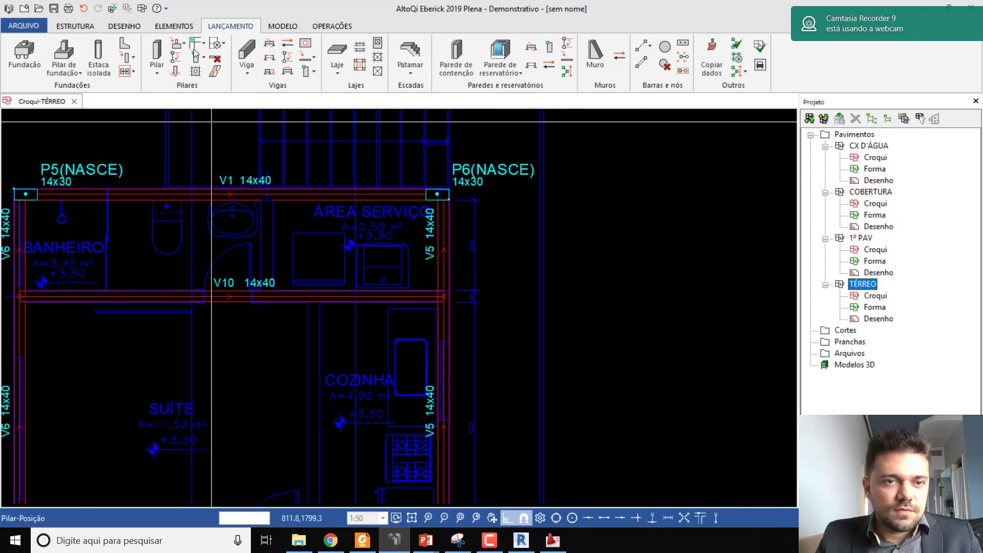
# Lay a 14x40 beam along the wall between BANHEIRO and ÁREA SERVIÇO from beam V1 to beam V10
pyautogui.click(240, 51)
pyautogui.click(402, 360)
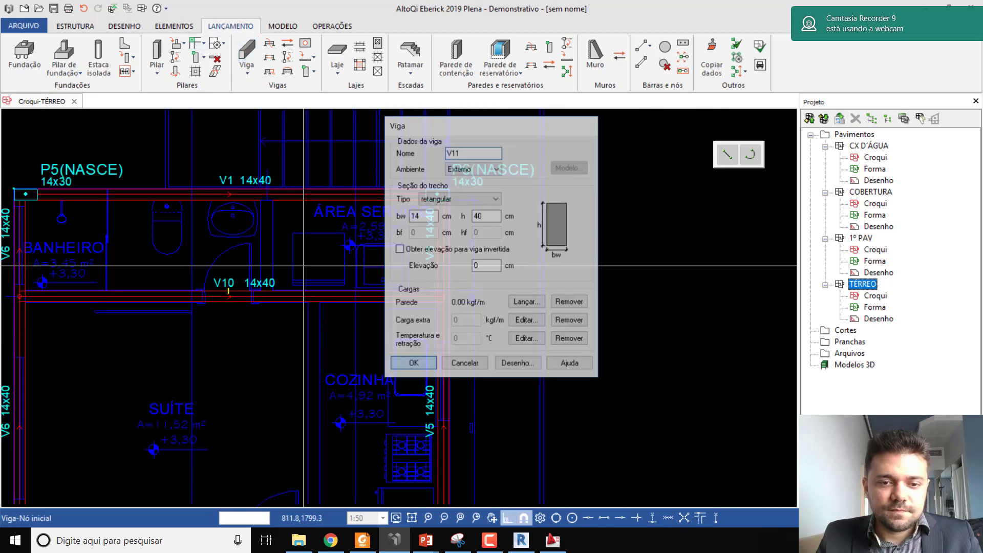
pyautogui.scroll(2, 285, 198)
pyautogui.scroll(1, 286, 196)
pyautogui.click(249, 191)
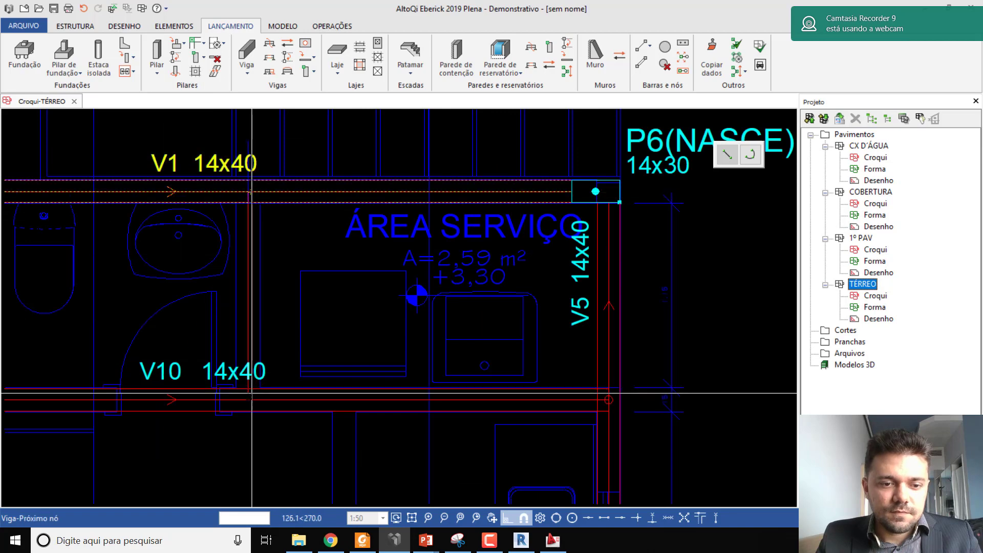
pyautogui.click(246, 350)
pyautogui.scroll(-3, 246, 350)
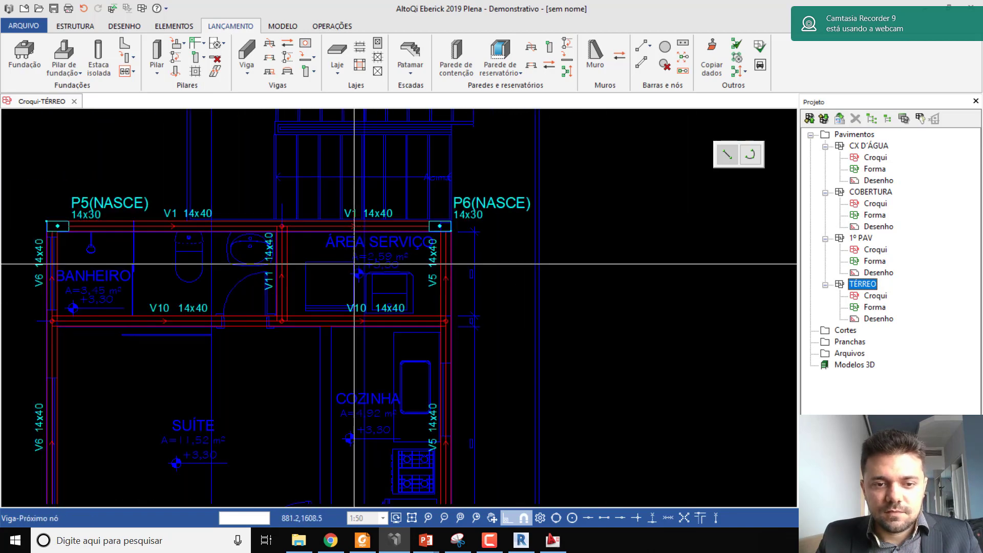
# Try to draw a line joining the two faces of the wall between SUÍTE and COZINHA at beam V9
pyautogui.scroll(2, 344, 354)
pyautogui.scroll(5, 344, 354)
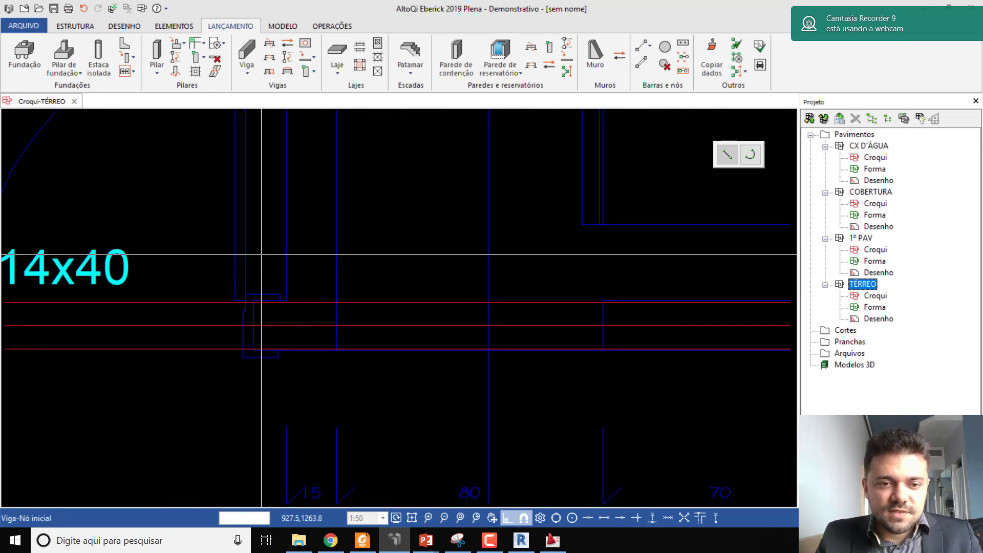
pyautogui.click(75, 26)
pyautogui.click(125, 26)
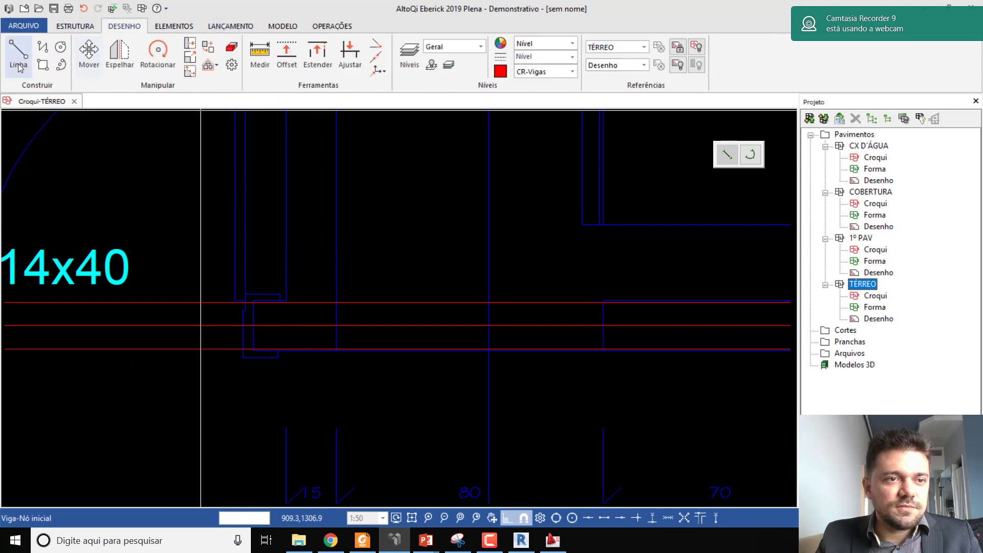
pyautogui.click(19, 54)
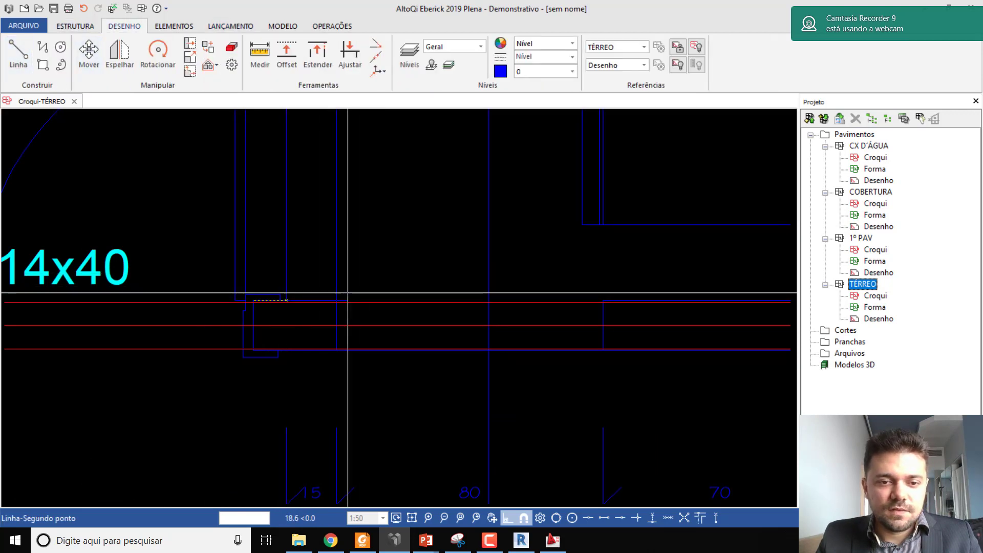
pyautogui.click(328, 301)
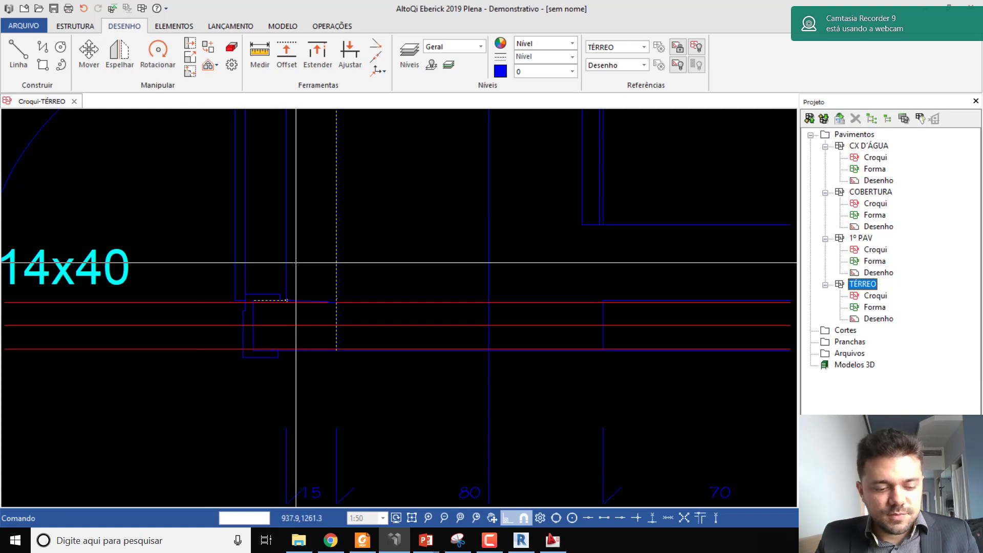
# Draw a horizontal line joining the two faces of the SUÍTE–COZINHA wall where it meets beam V9
pyautogui.scroll(3, 296, 262)
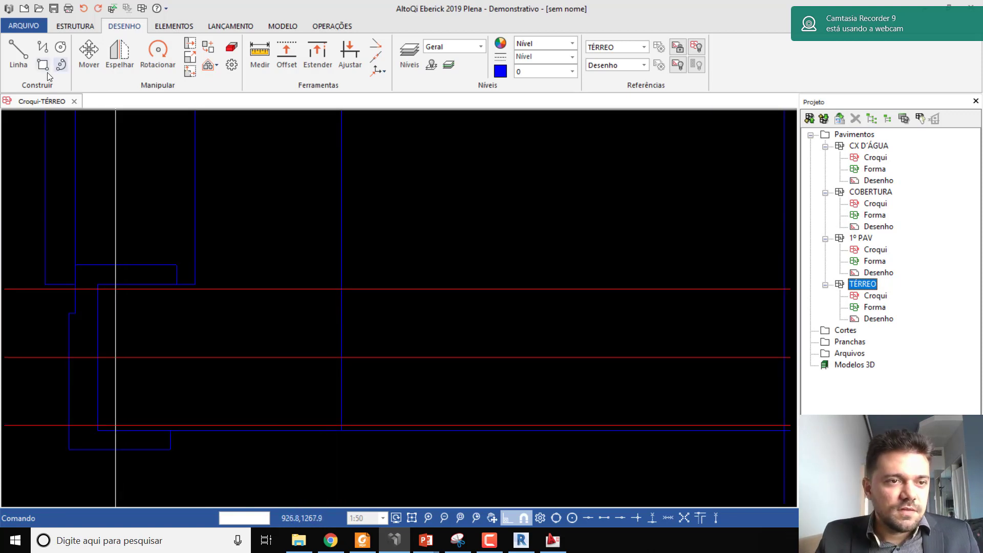
pyautogui.click(25, 56)
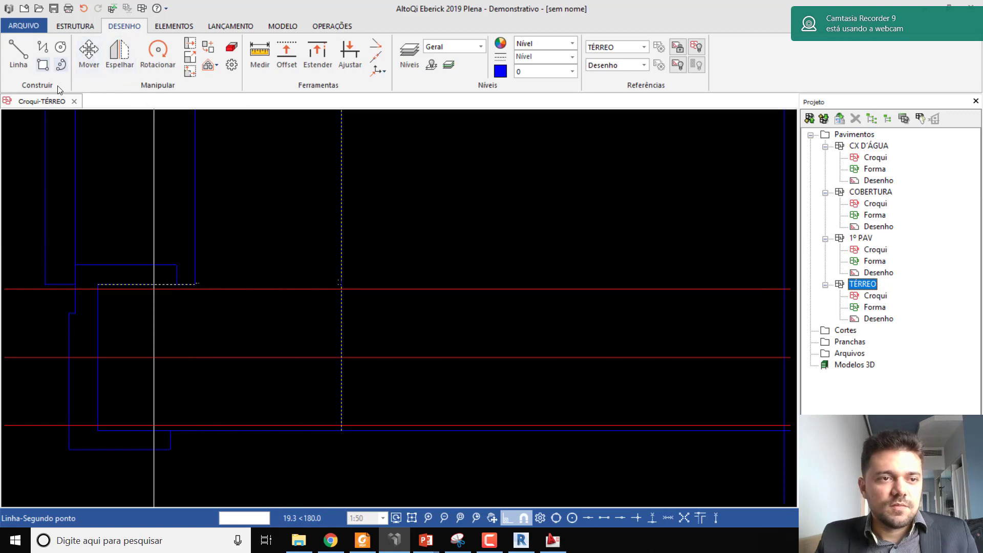
pyautogui.click(339, 283)
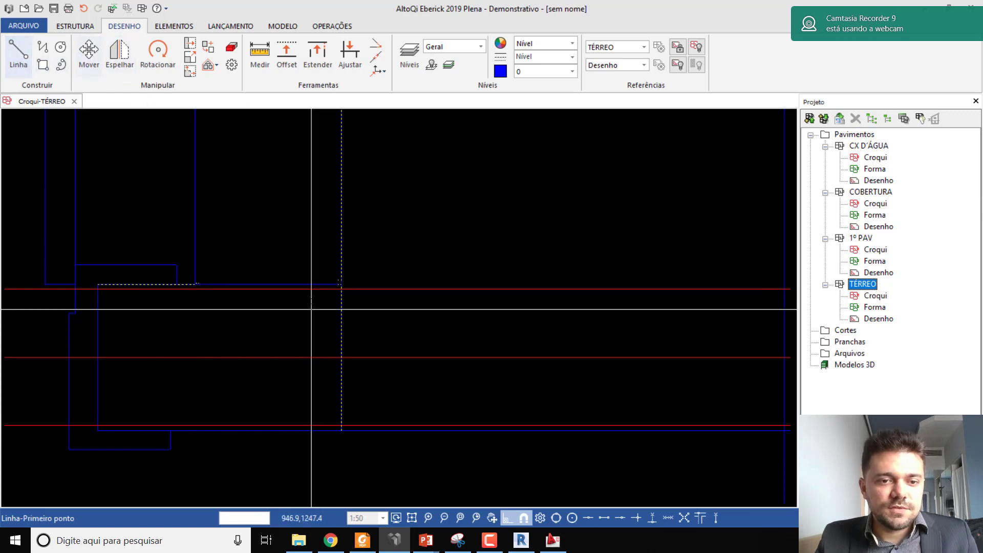
# Draw a vertical guide line from the midpoint of the SUÍTE–COZINHA wall's closing line across beam V9 towards SALA
pyautogui.click(268, 284)
pyautogui.scroll(-3, 268, 208)
pyautogui.click(278, 373)
pyautogui.press('Escape')
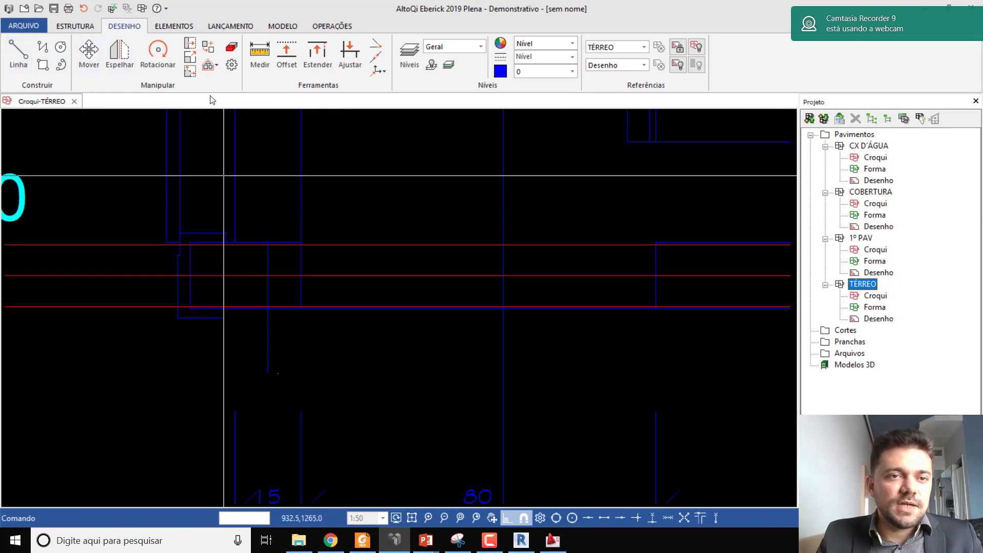
# Lay a 14x40 beam along the wall between SUÍTE and COZINHA from beam V9 to beam V10
pyautogui.scroll(-2, 200, 38)
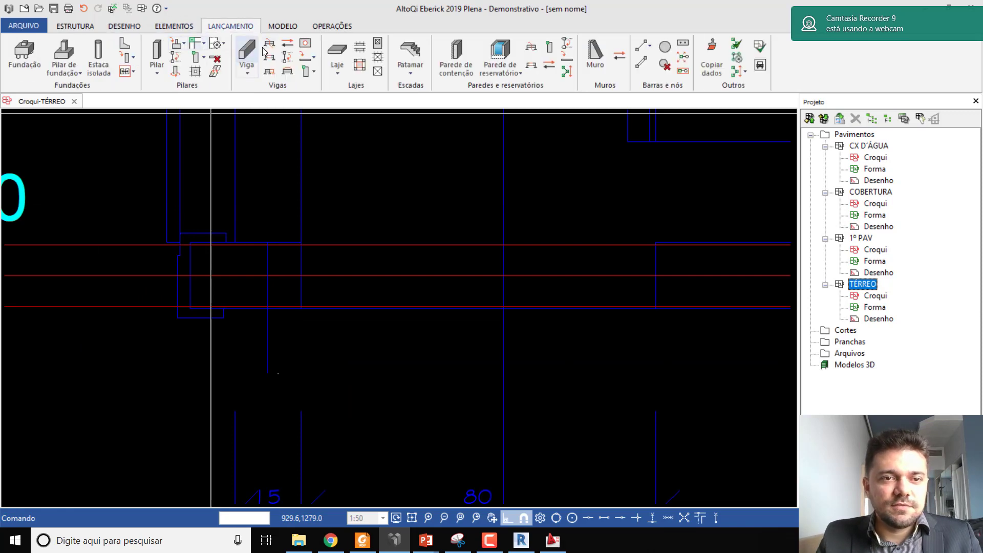
pyautogui.click(246, 51)
pyautogui.click(404, 364)
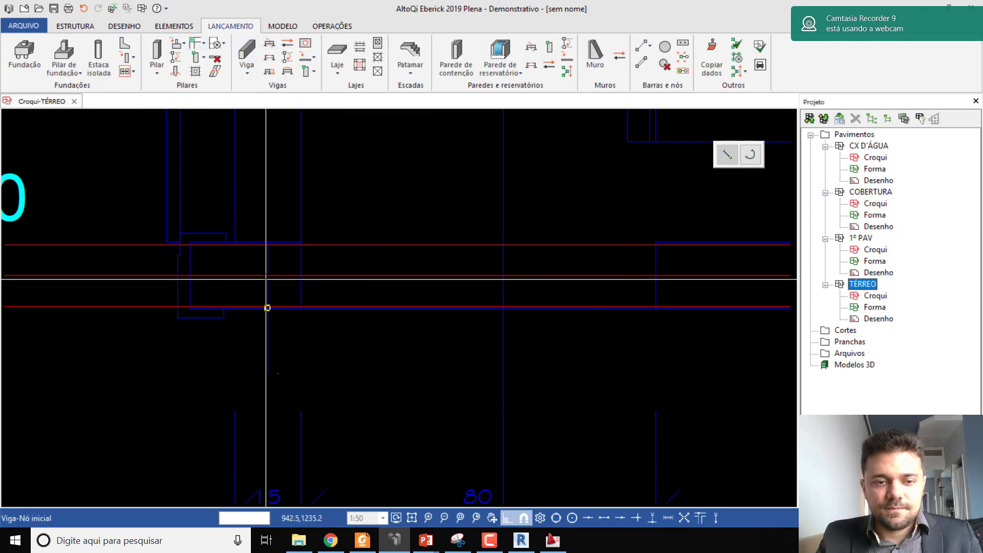
pyautogui.scroll(-5, 268, 276)
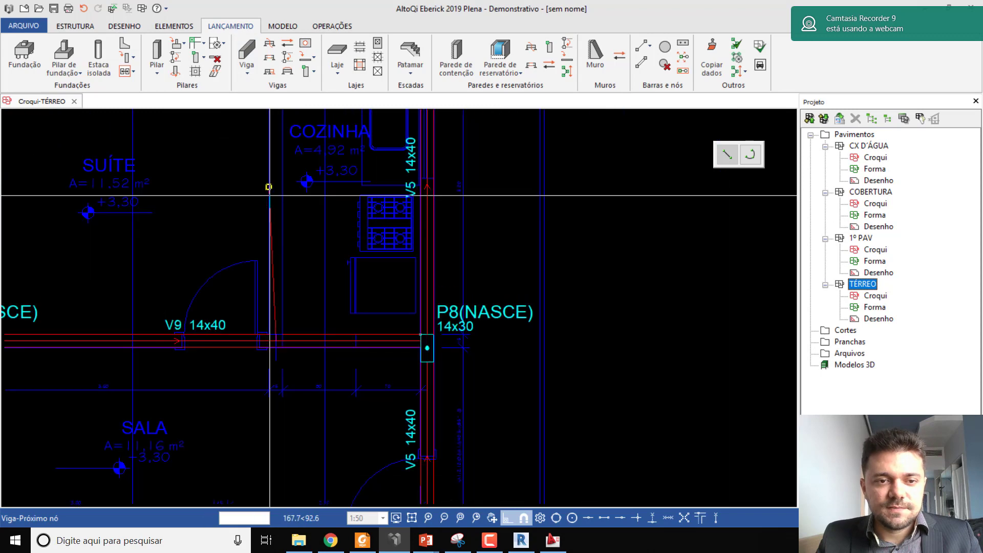
pyautogui.scroll(5, 295, 332)
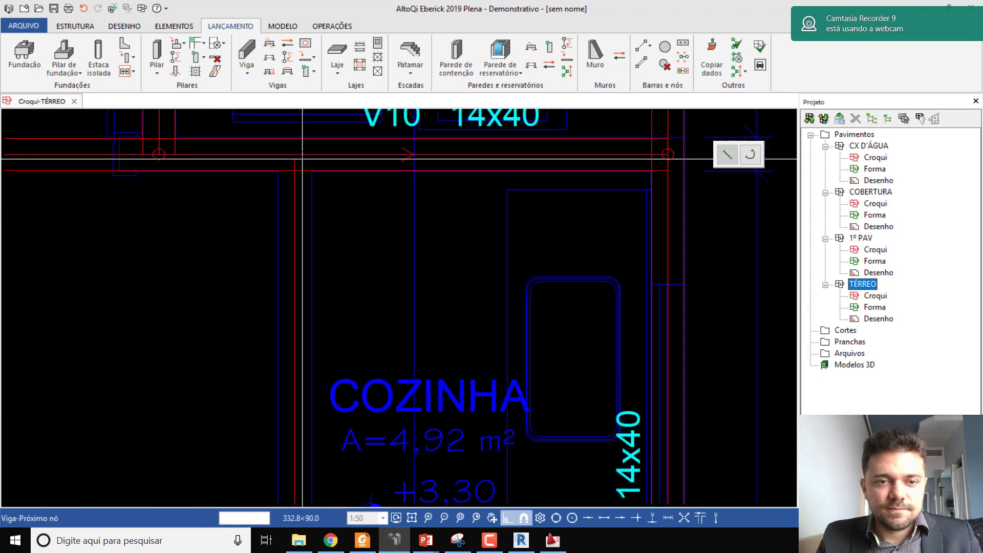
pyautogui.click(288, 191)
pyautogui.scroll(-6, 303, 170)
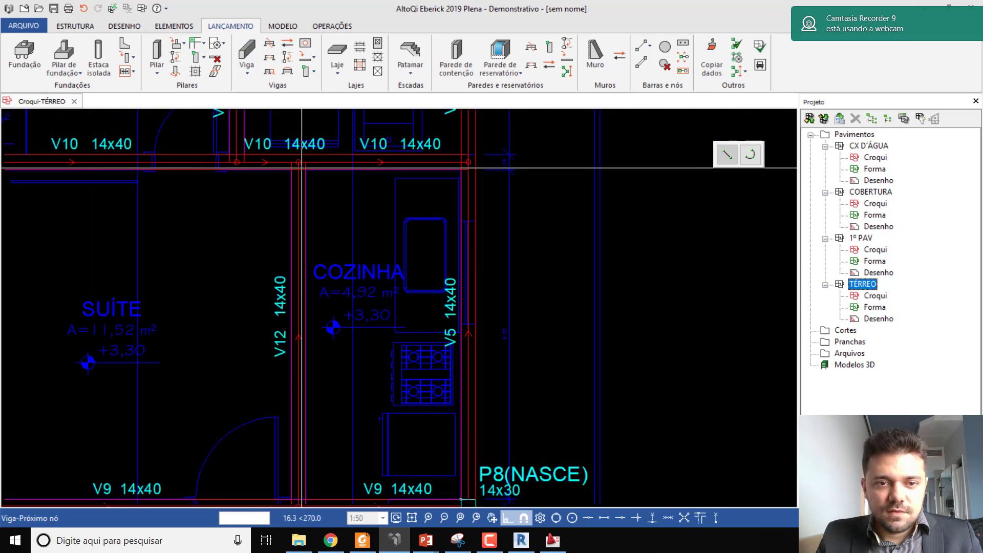
pyautogui.moveTo(315, 310); pyautogui.dragTo(336, 237, button='middle')
pyautogui.press('Escape')
# Lay a 14x40 beam along the wall between BANHEIRO and ÁREA SERVIÇO from column P11 to column P10
pyautogui.scroll(5, 340, 350)
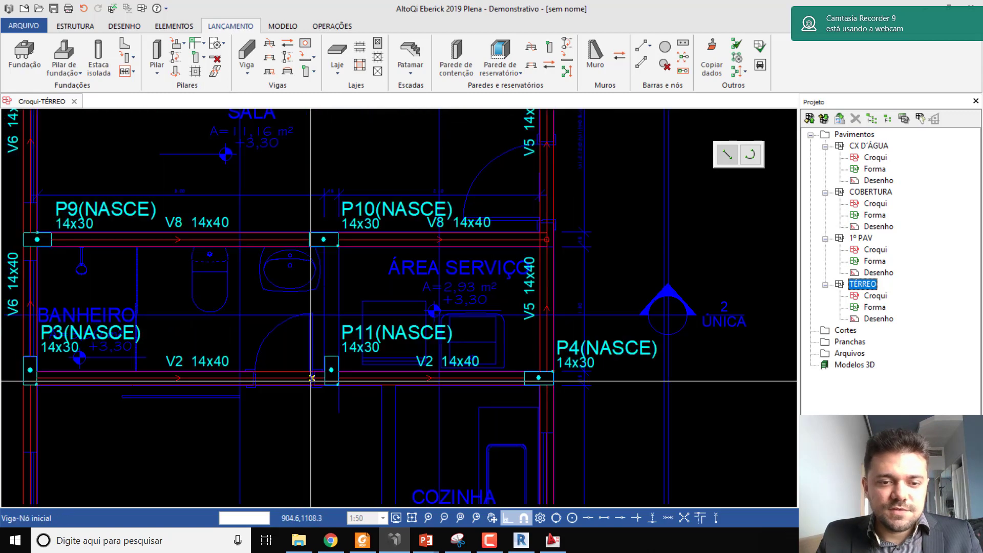
pyautogui.click(347, 337)
pyautogui.scroll(-4, 348, 348)
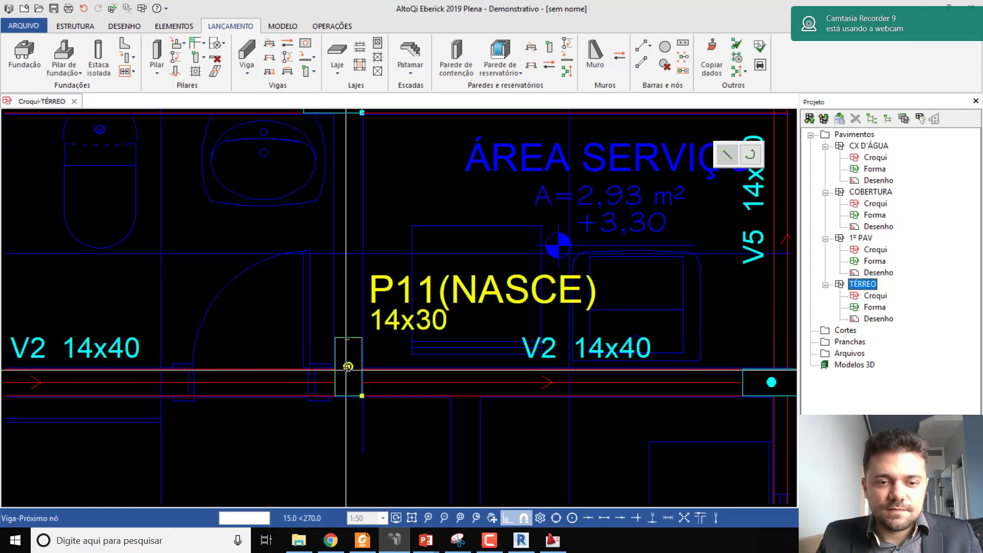
pyautogui.click(350, 212)
pyautogui.scroll(2, 348, 220)
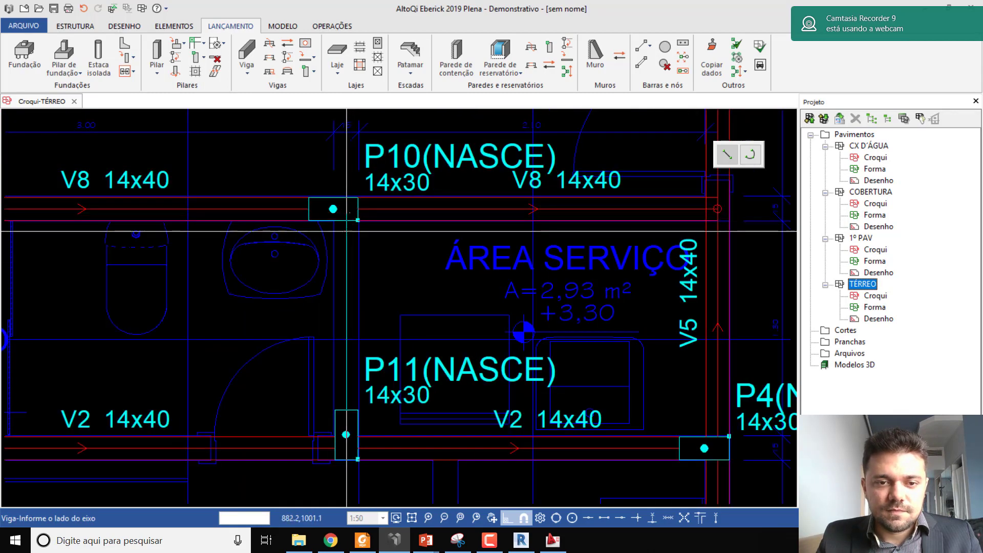
pyautogui.rightClick(347, 230)
# Close the SUÍTE–SALA wall at beam V7 with a vertical line and draw a horizontal guide line from its midpoint across the beam
pyautogui.scroll(-3, 347, 219)
pyautogui.moveTo(340, 342); pyautogui.dragTo(320, 257, button='middle')
pyautogui.moveTo(331, 353); pyautogui.dragTo(336, 296, button='middle')
pyautogui.moveTo(282, 367); pyautogui.dragTo(133, 318, button='middle')
pyautogui.scroll(-1, 128, 292)
pyautogui.scroll(3, 143, 341)
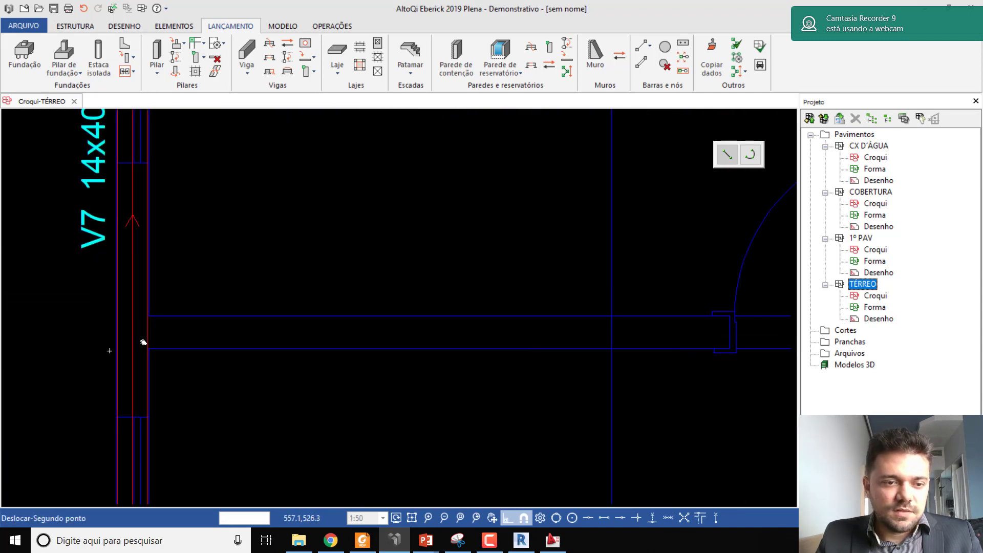
pyautogui.scroll(2, 203, 293)
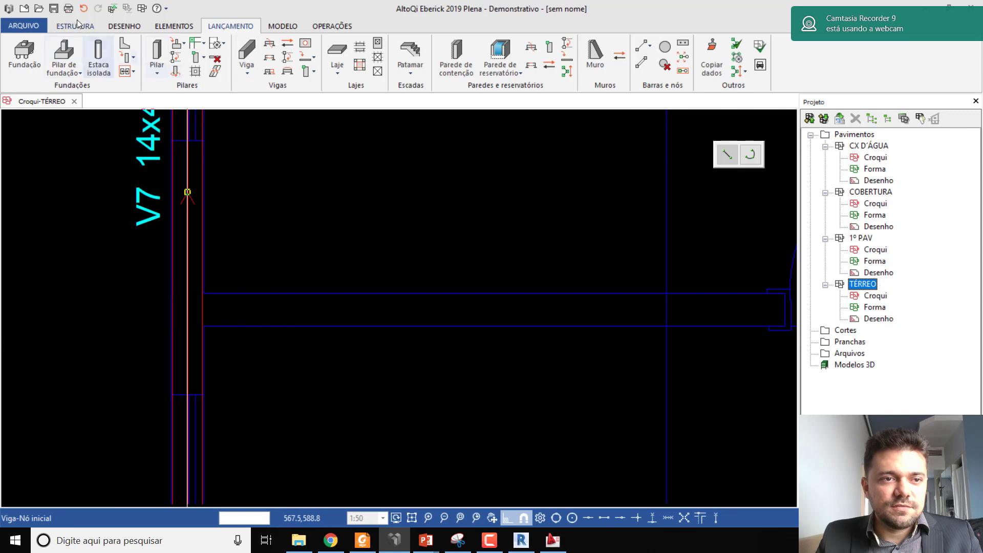
pyautogui.click(112, 28)
pyautogui.click(17, 51)
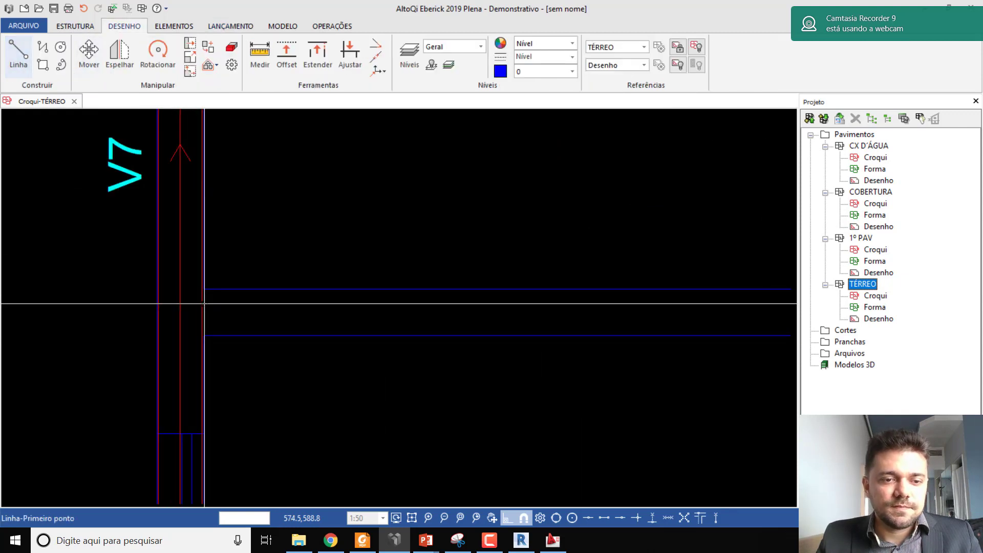
pyautogui.scroll(2, 203, 287)
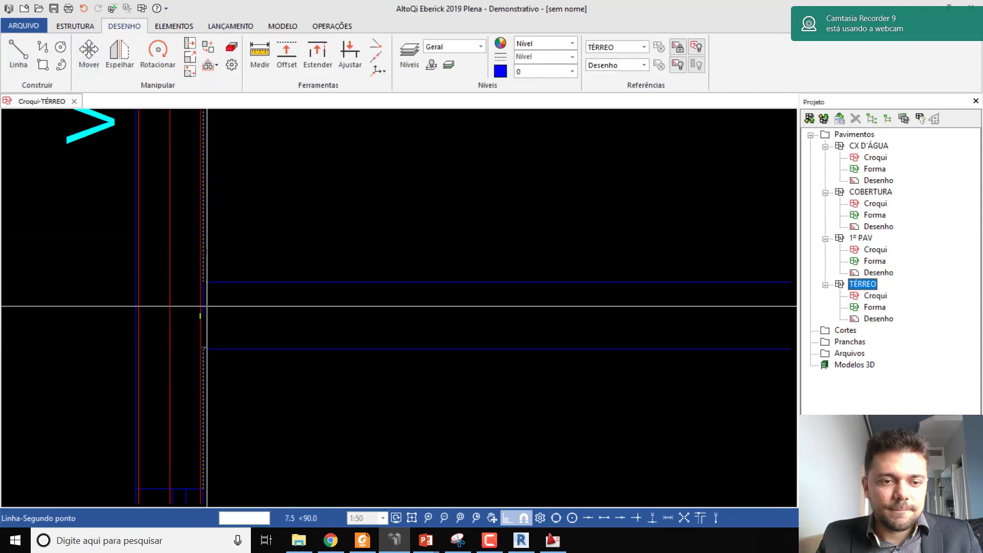
pyautogui.press('Escape')
pyautogui.click(19, 53)
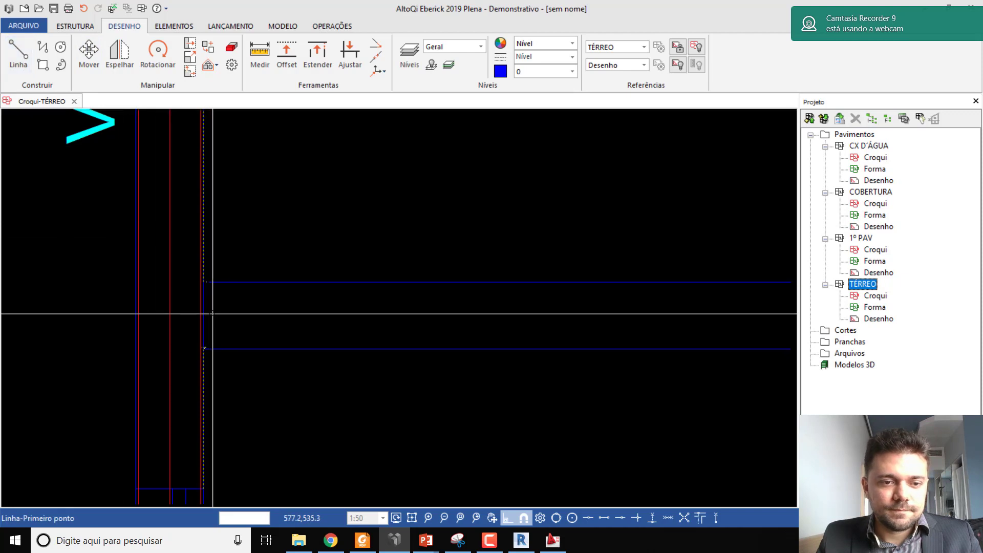
pyautogui.click(79, 309)
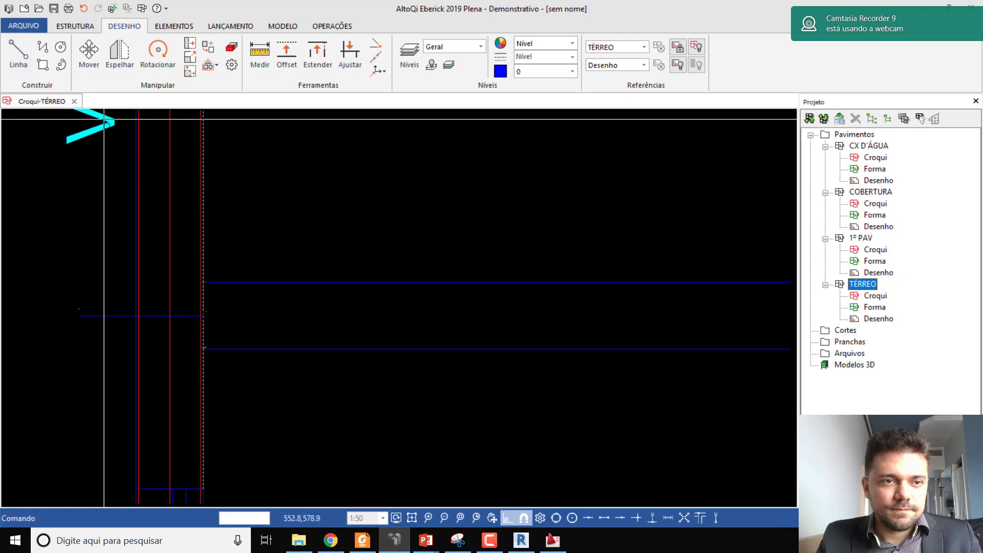
# Lay a 14x40 beam along the wall between SUÍTE and SALA from beam V7 to beam V4
pyautogui.click(225, 25)
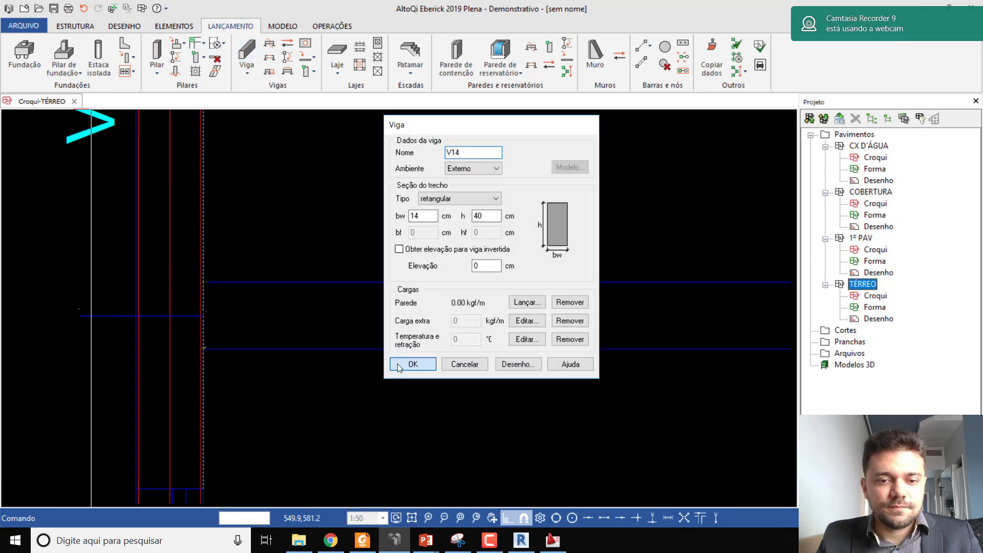
pyautogui.click(398, 365)
pyautogui.scroll(-5, 170, 317)
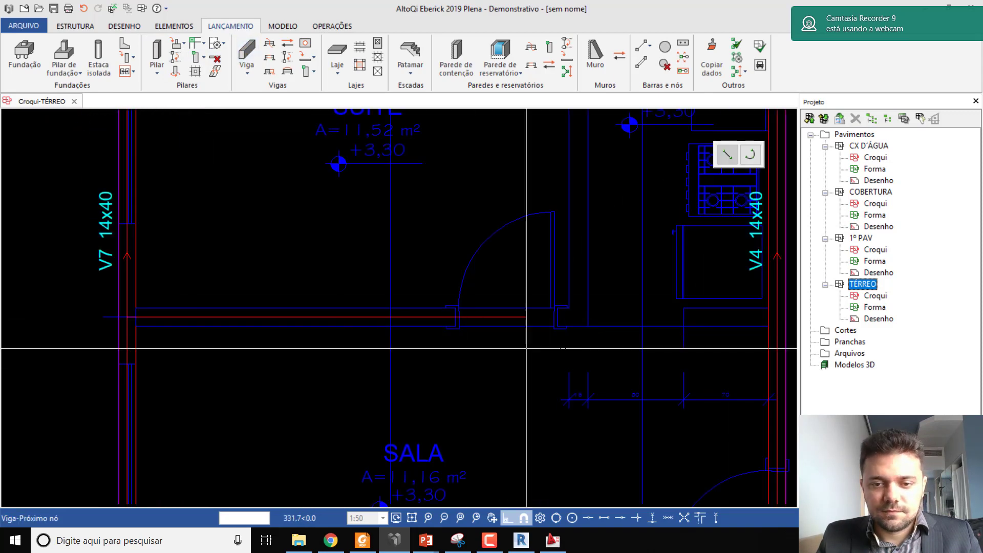
pyautogui.scroll(2, 667, 320)
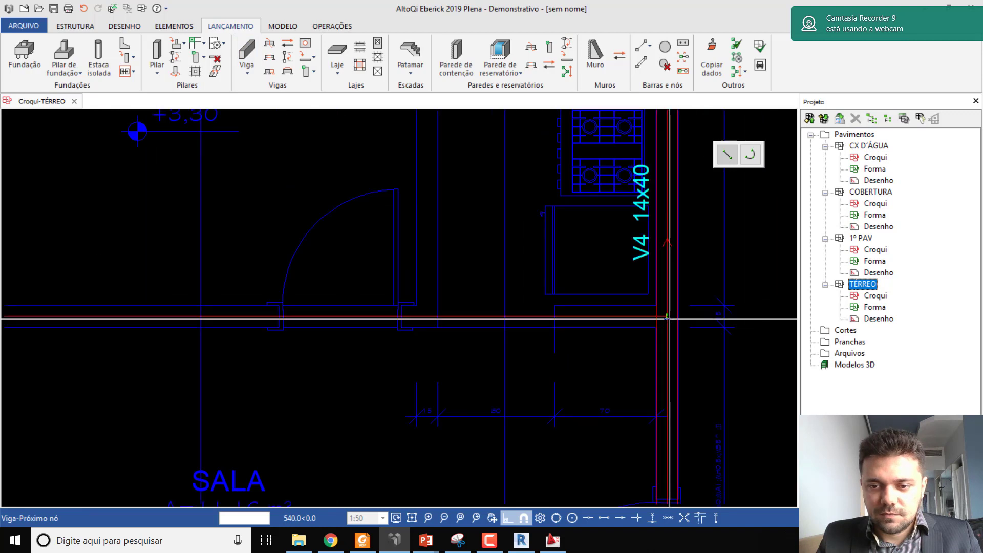
pyautogui.click(646, 321)
pyautogui.click(490, 541)
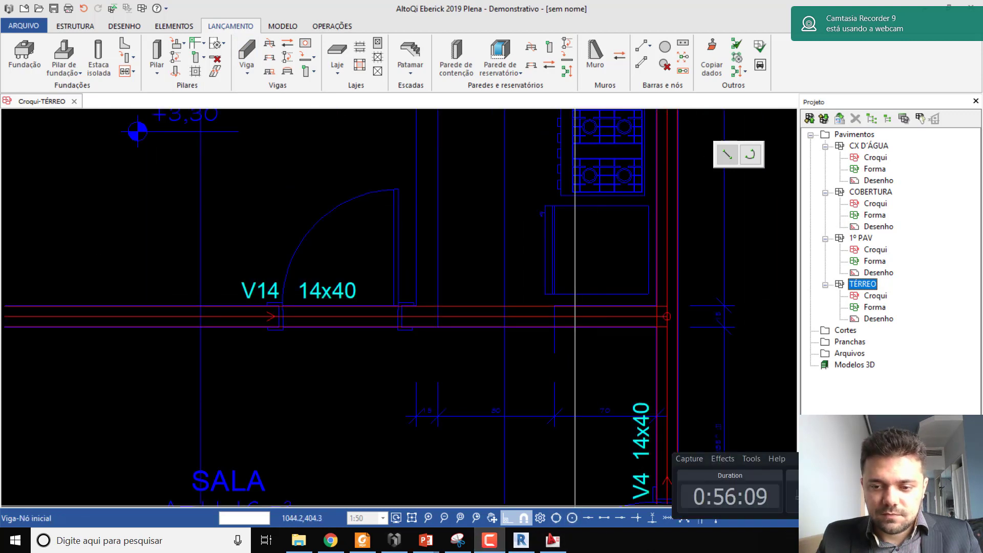
pyautogui.click(490, 541)
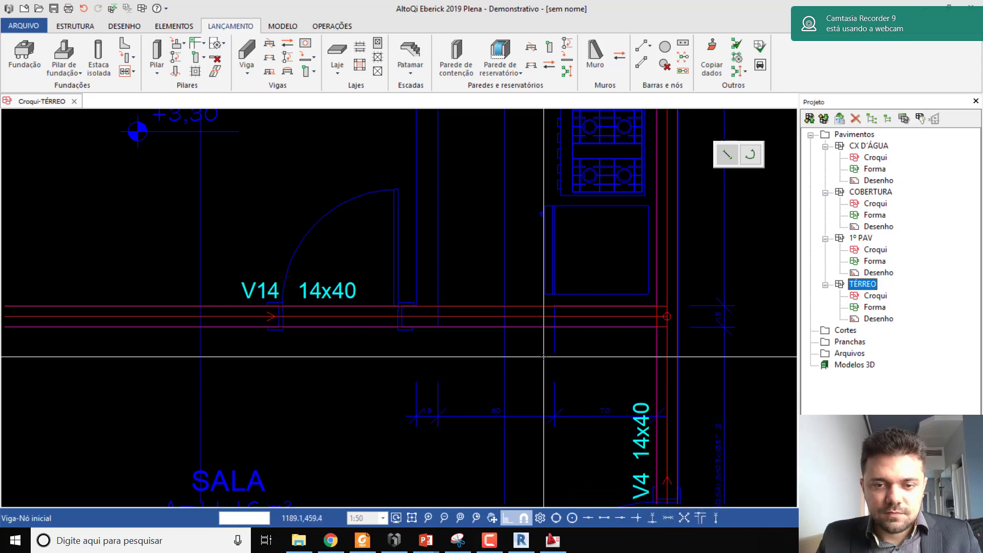
# Close the SUÍTE–COZINHA wall at beam V14 with a horizontal line and draw a vertical guide line from its midpoint across the beam
pyautogui.scroll(-3, 544, 354)
pyautogui.moveTo(438, 259); pyautogui.dragTo(394, 329, button='middle')
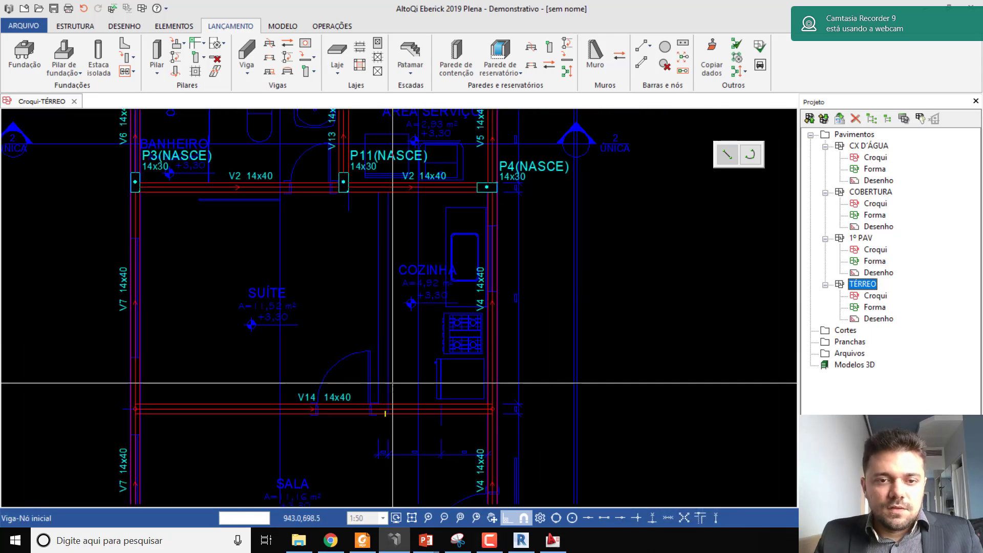
pyautogui.scroll(6, 383, 407)
pyautogui.scroll(2, 351, 340)
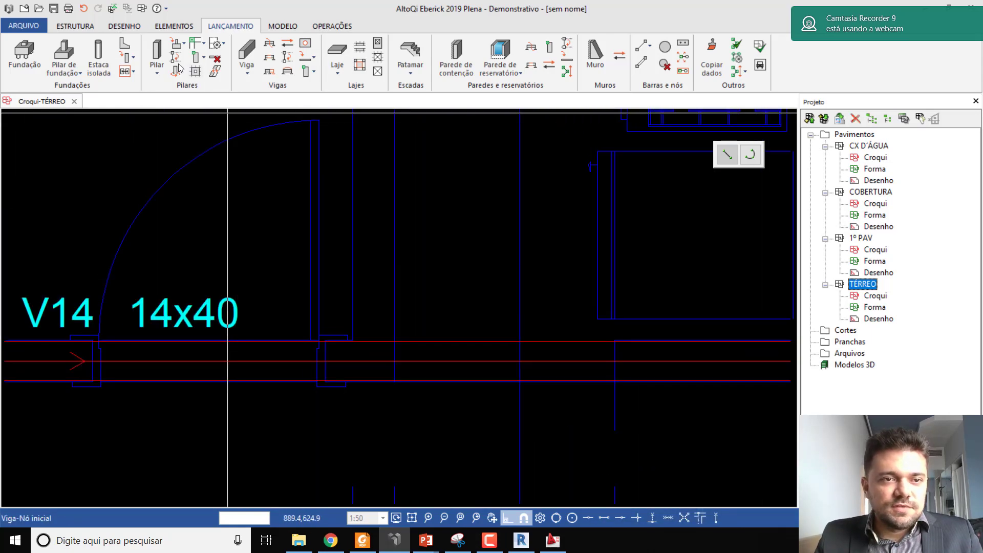
pyautogui.click(76, 26)
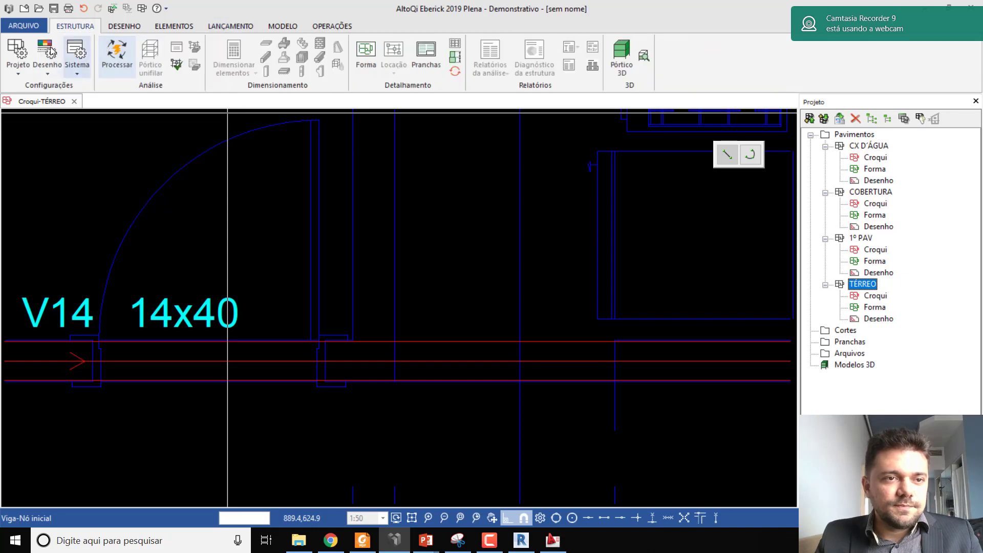
pyautogui.click(123, 27)
pyautogui.click(17, 53)
pyautogui.scroll(3, 351, 336)
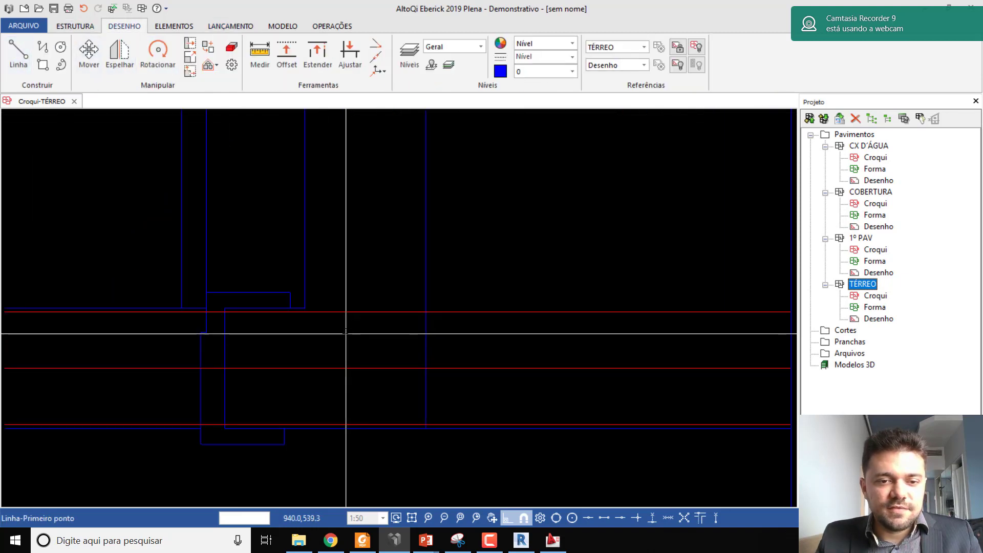
pyautogui.click(426, 307)
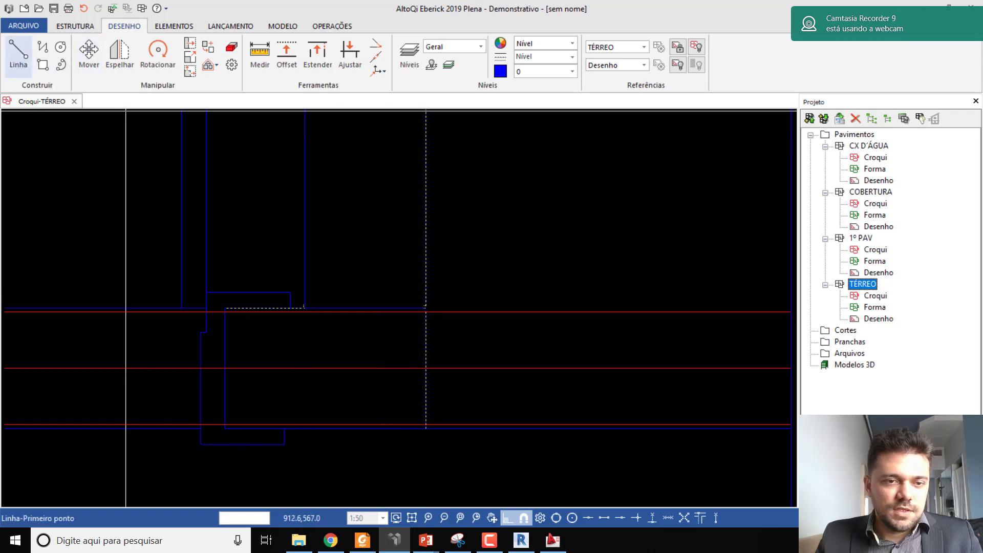
pyautogui.click(364, 308)
pyautogui.click(365, 459)
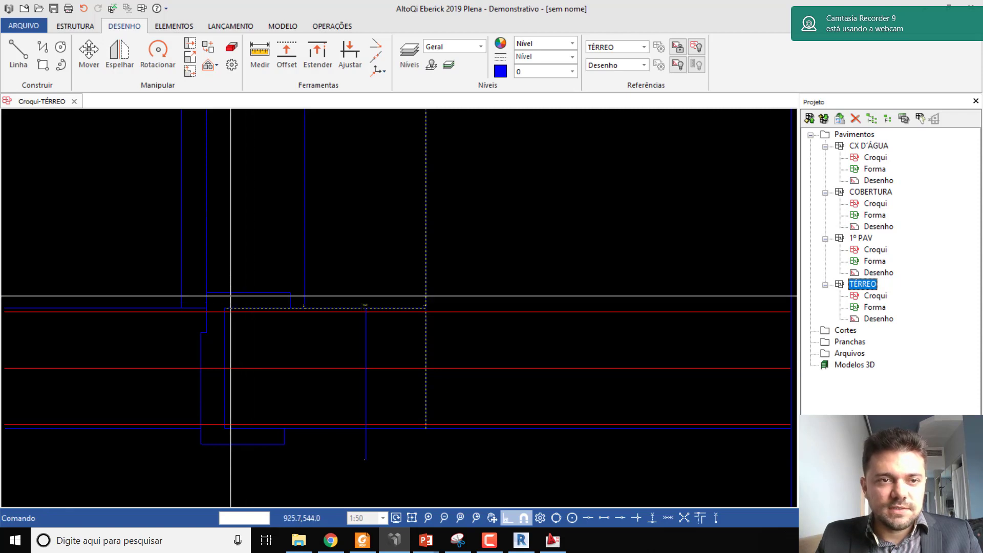
pyautogui.click(174, 26)
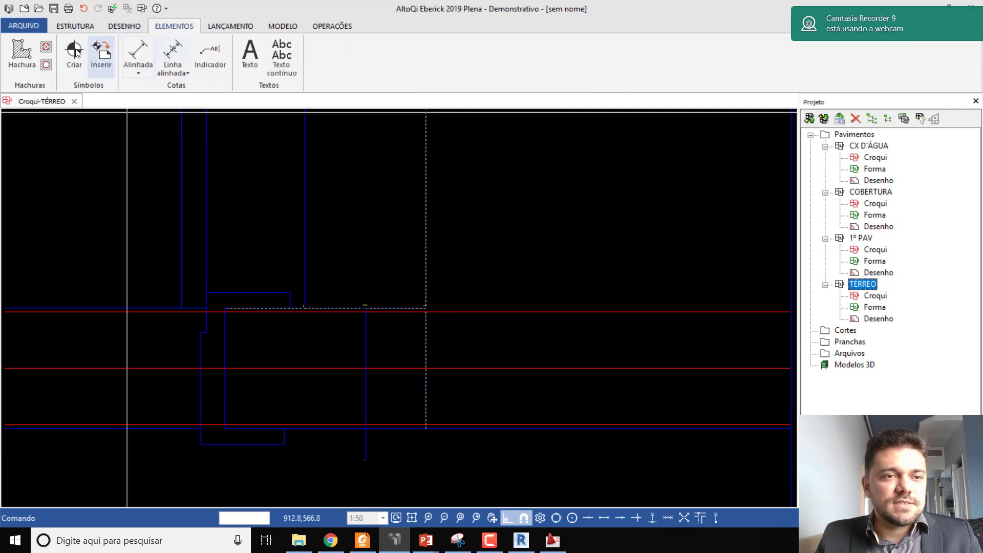
pyautogui.click(227, 26)
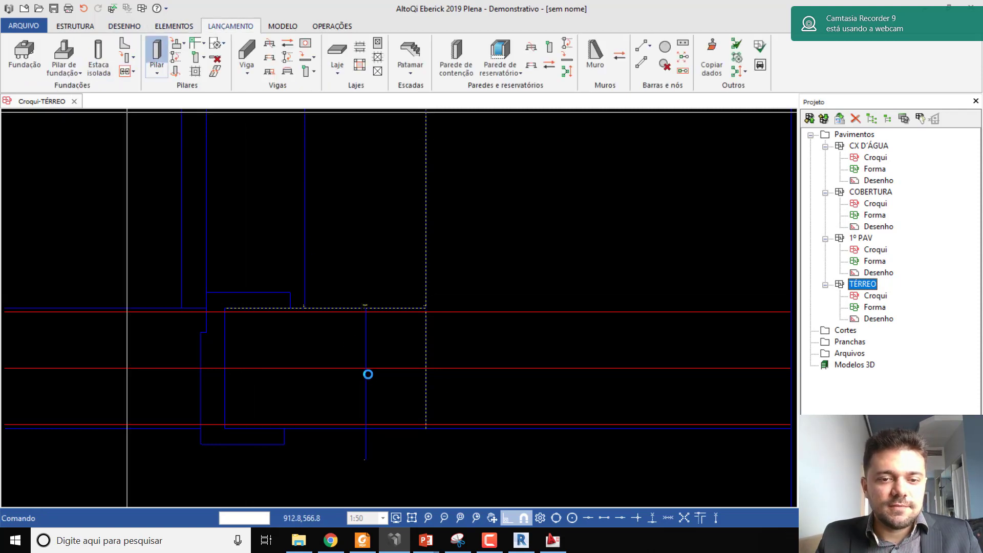
pyautogui.click(408, 402)
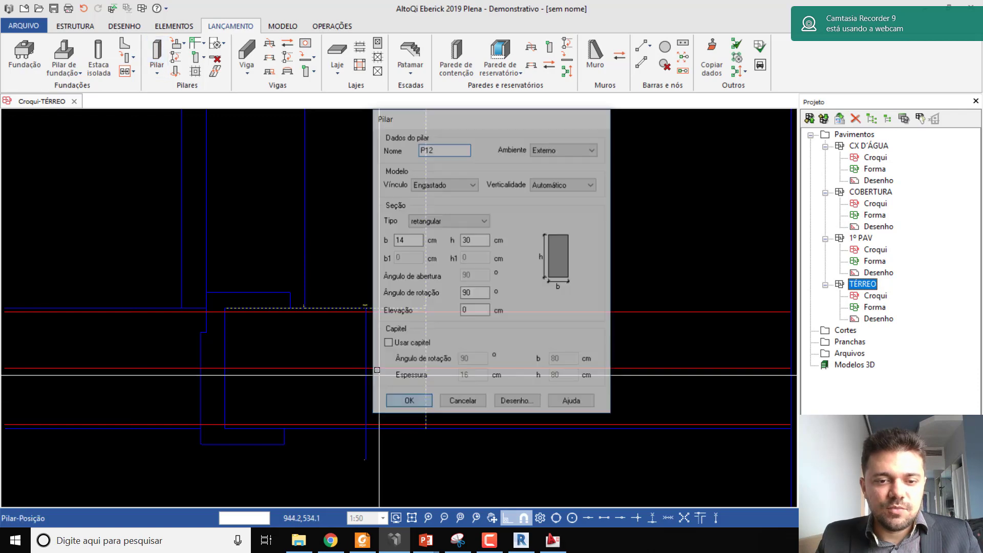
pyautogui.scroll(5, 371, 402)
pyautogui.click(371, 402)
pyautogui.scroll(-2, 370, 402)
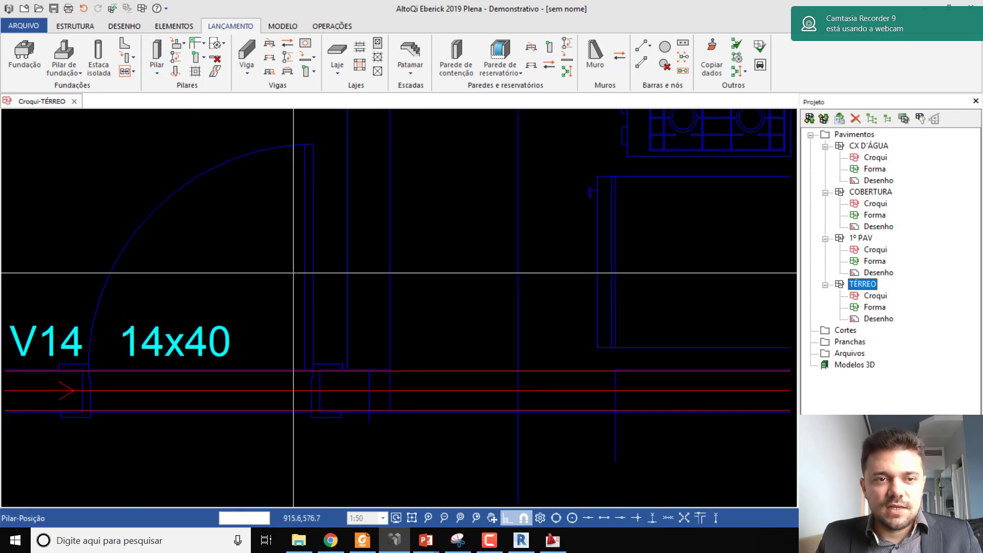
# Lay a 14x40 beam along the wall between SUÍTE and COZINHA from beam V14 to beam V2
pyautogui.click(247, 53)
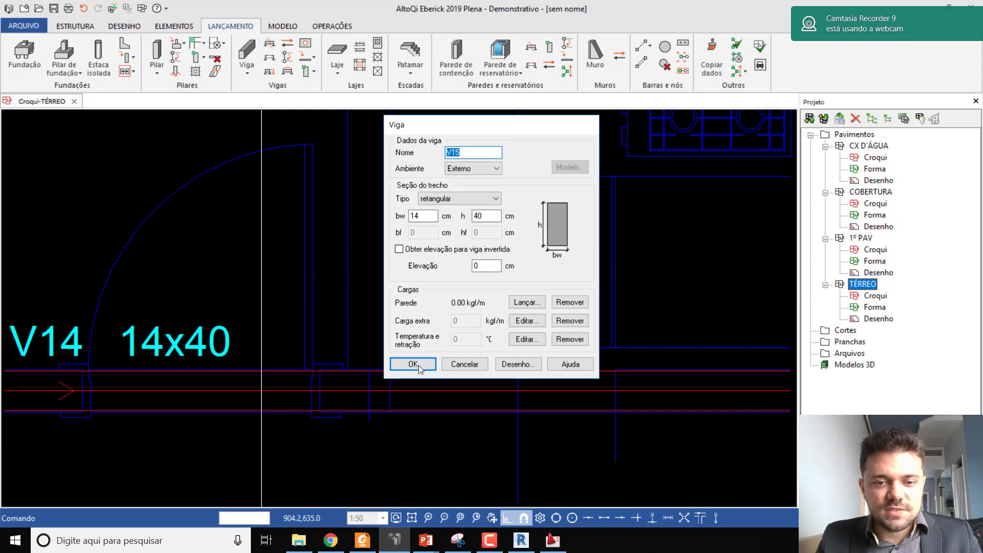
pyautogui.click(418, 365)
pyautogui.click(368, 390)
pyautogui.scroll(-3, 368, 390)
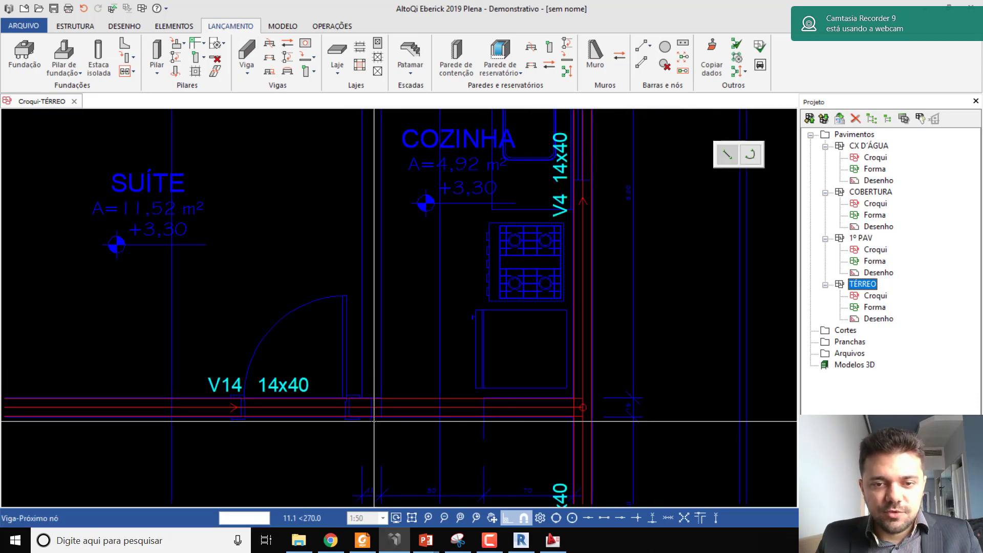
pyautogui.scroll(3, 367, 164)
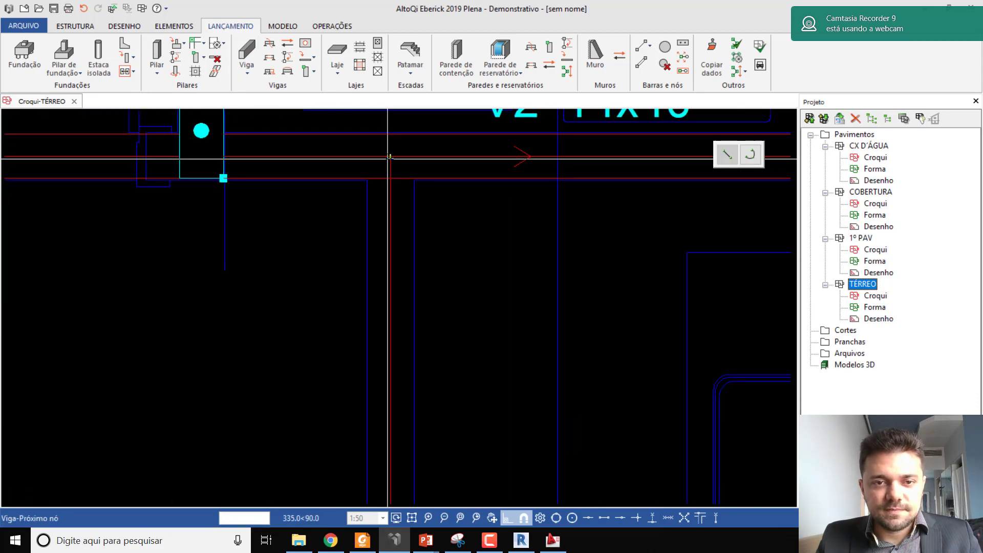
pyautogui.click(366, 164)
pyautogui.click(390, 205)
pyautogui.scroll(-6, 390, 205)
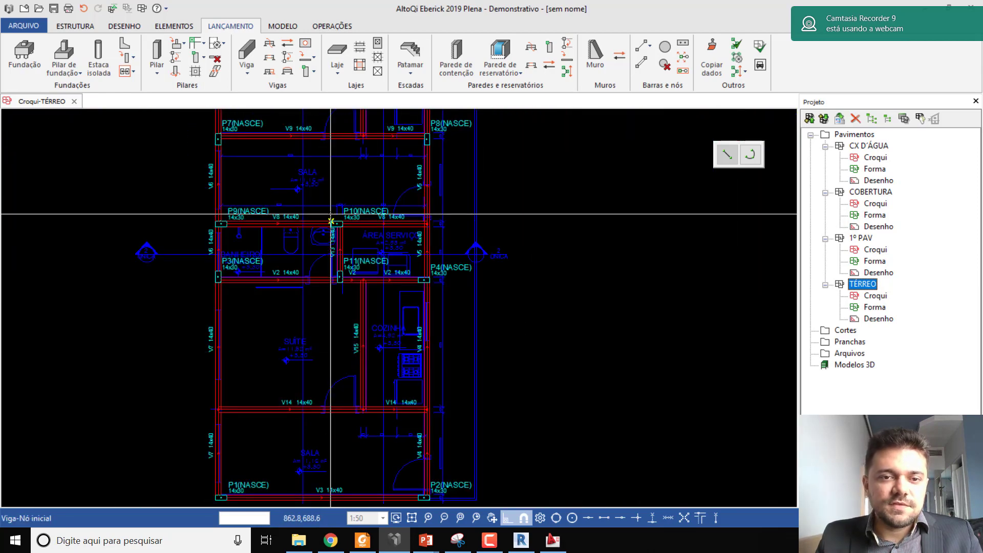
# Leave the beam command and examine the beam layout around BANHEIRO and ÁREA SERVIÇO and the stairs beyond beam V1
pyautogui.moveTo(334, 209); pyautogui.dragTo(334, 329, button='middle')
pyautogui.moveTo(352, 216); pyautogui.dragTo(349, 318, button='middle')
pyautogui.moveTo(336, 246); pyautogui.dragTo(346, 307, button='middle')
pyautogui.scroll(3, 420, 247)
pyautogui.press('Escape')
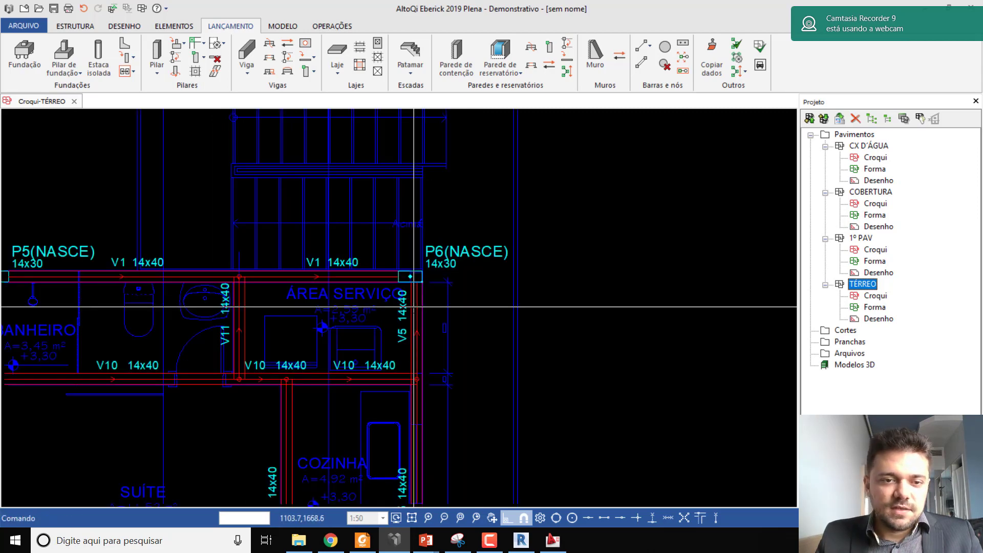
pyautogui.scroll(-3, 249, 246)
pyautogui.scroll(1, 252, 211)
pyautogui.scroll(3, 252, 211)
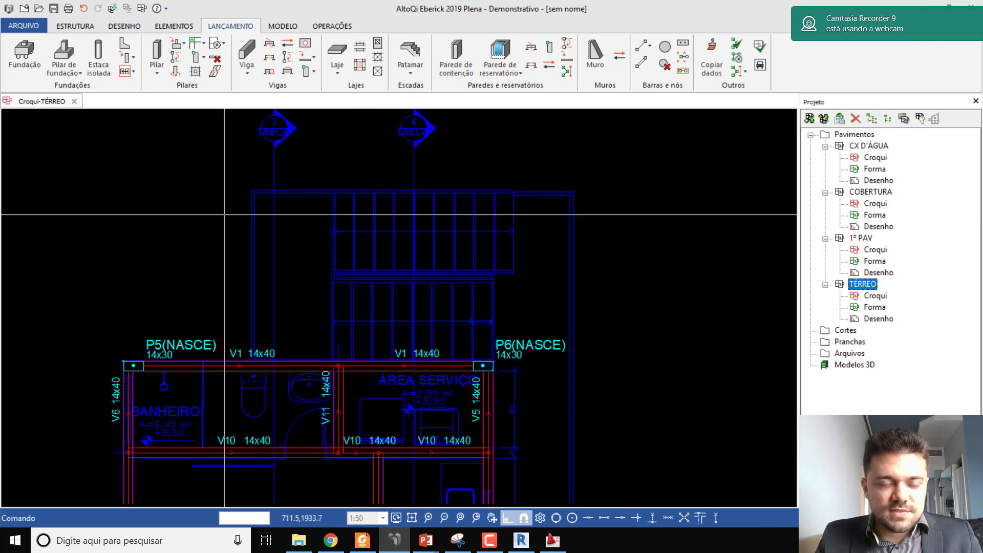
# Check the 1º PAV level, return to TÉRREO, and examine the stair area beyond beam V1
pyautogui.scroll(-2, 224, 172)
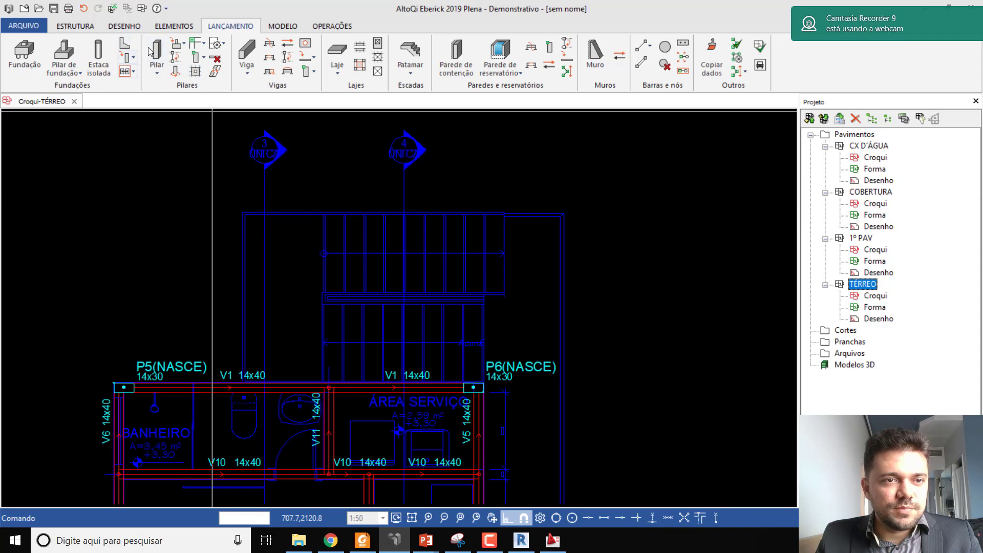
pyautogui.click(113, 9)
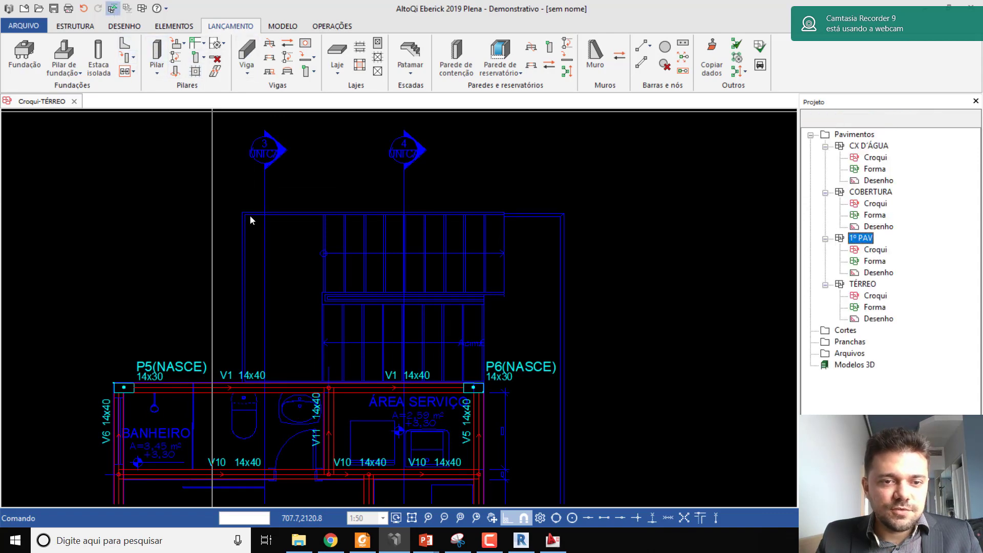
pyautogui.click(128, 9)
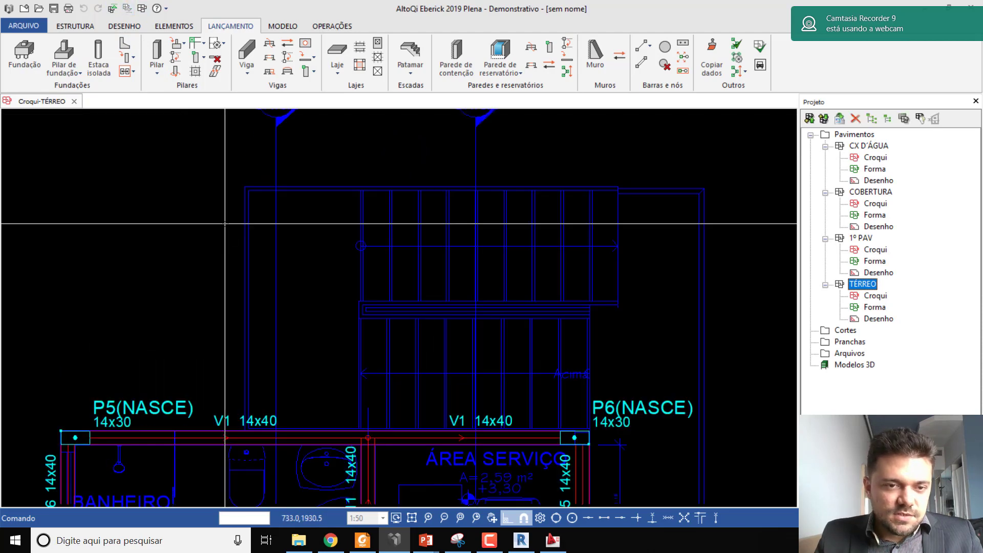
pyautogui.moveTo(225, 223); pyautogui.dragTo(235, 209, button='middle')
pyautogui.moveTo(219, 241); pyautogui.dragTo(266, 178, button='middle')
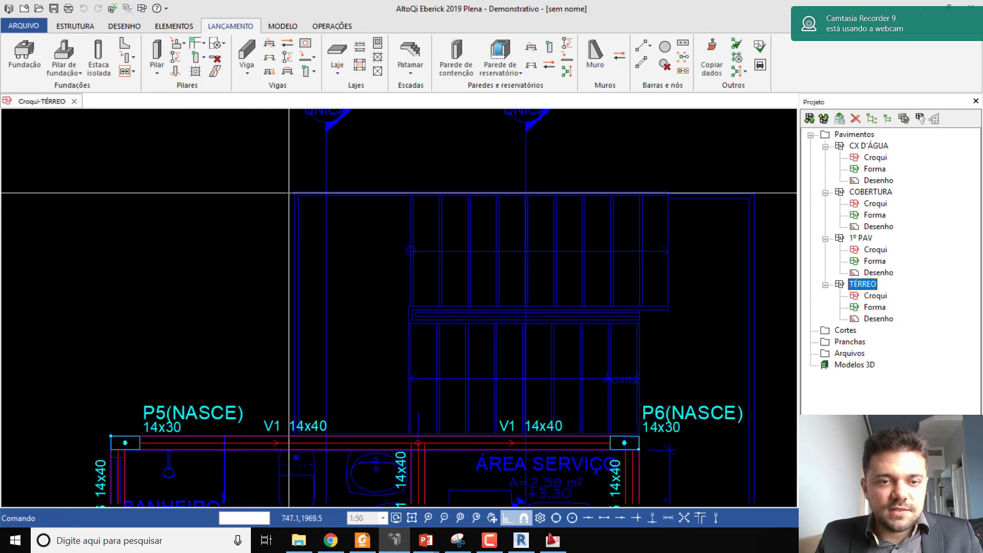
pyautogui.scroll(-2, 289, 194)
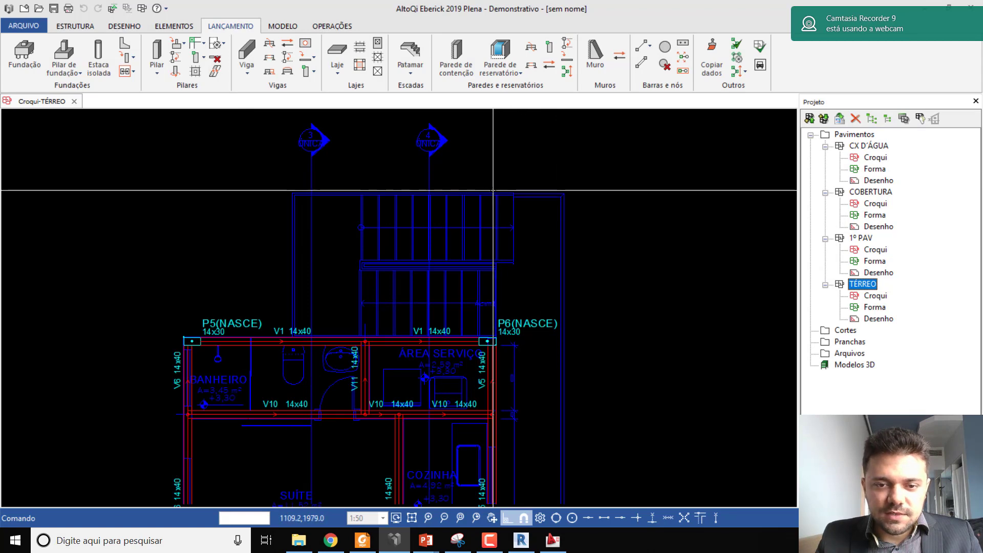
# Copy column P6 about 270.5 cm vertically to the stairwell's outer wall, using the column's wall-side corner as reference
pyautogui.scroll(1, 483, 328)
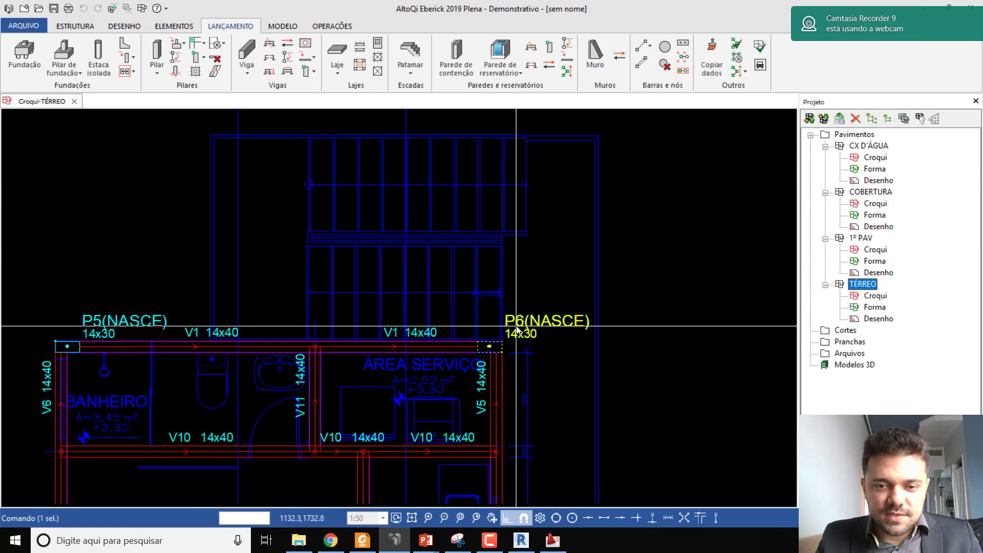
pyautogui.rightClick(516, 326)
pyautogui.click(564, 126)
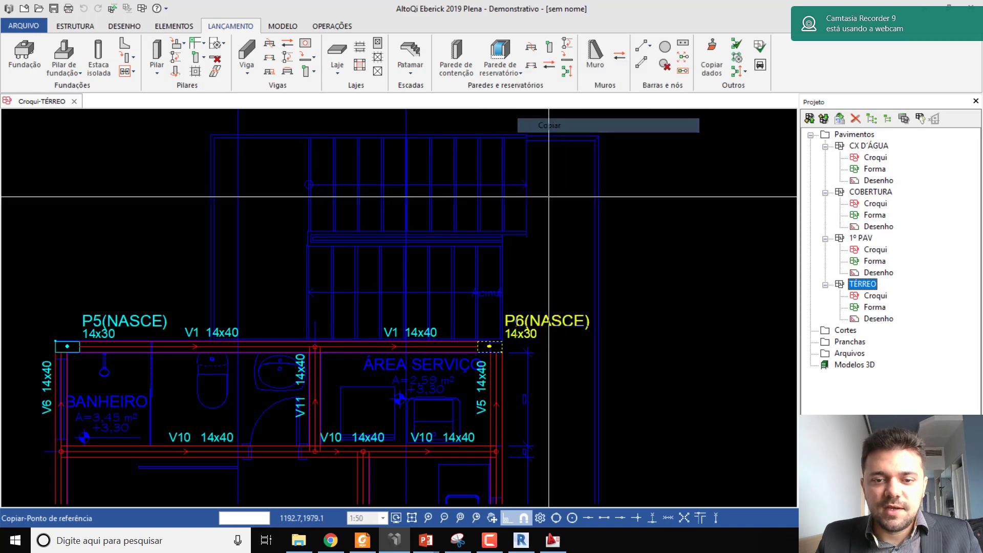
pyautogui.click(501, 352)
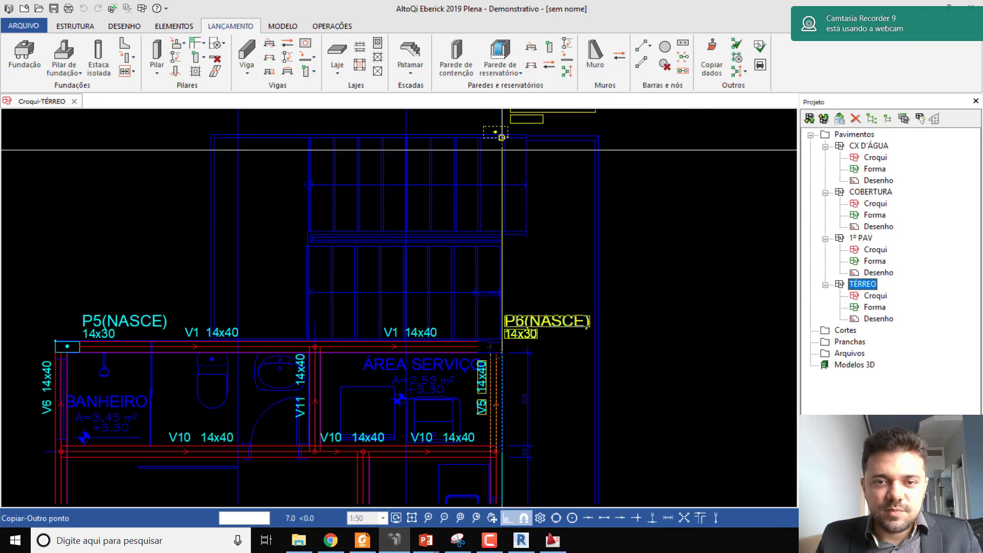
pyautogui.scroll(3, 494, 129)
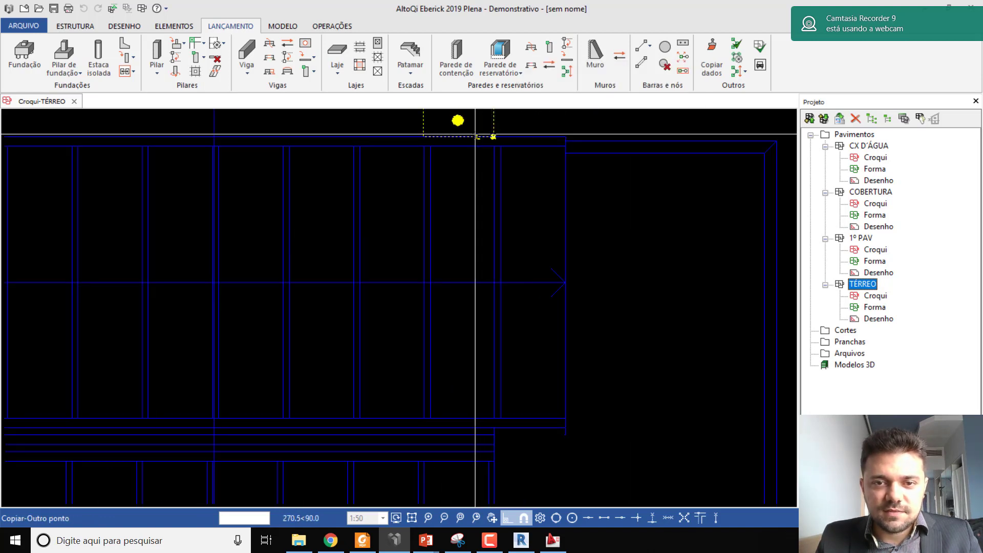
pyautogui.scroll(-2, 476, 136)
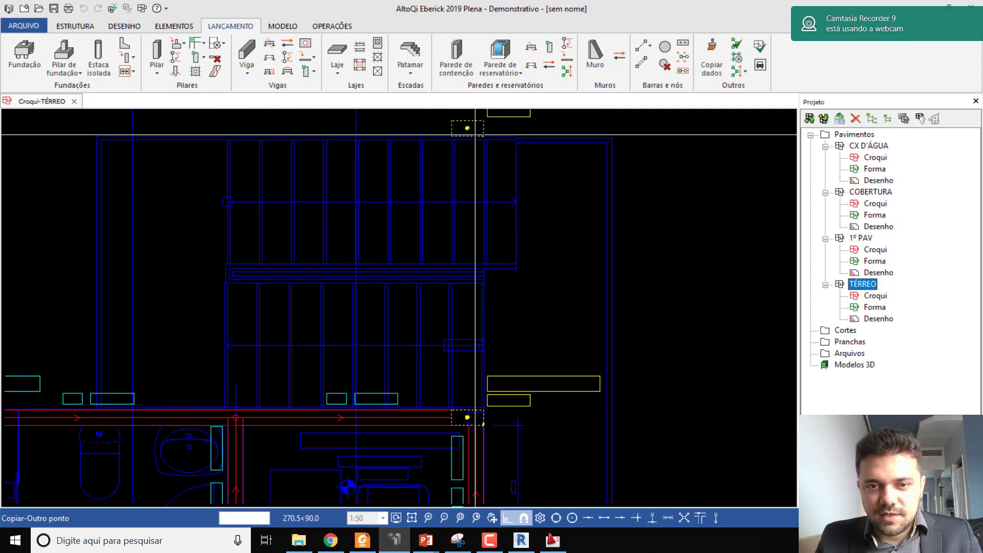
pyautogui.click(475, 136)
pyautogui.scroll(-3, 476, 136)
# Copy column P6_1 horizontally along the stairwell's outer wall to the opposite outer corner, using its lower-left corner as reference
pyautogui.scroll(3, 487, 222)
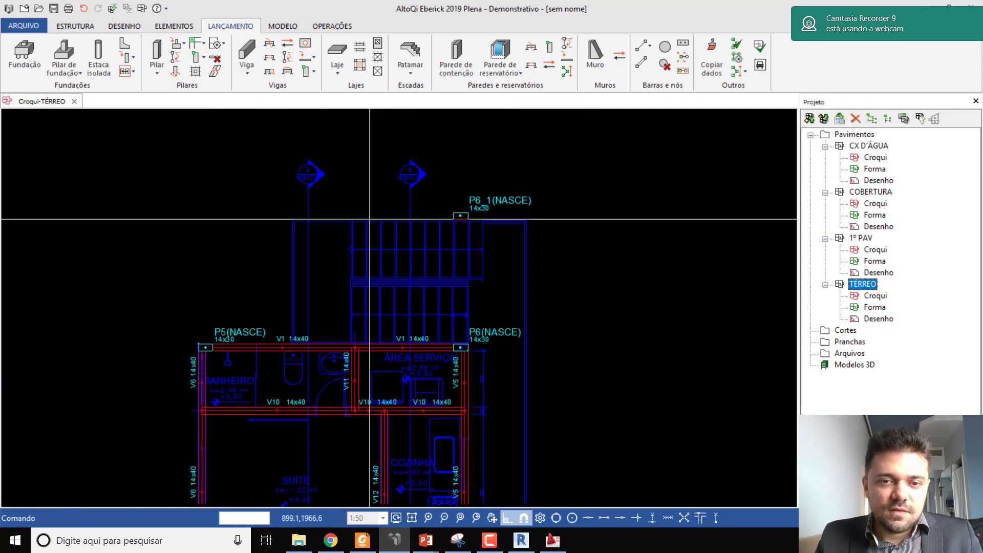
pyautogui.rightClick(488, 222)
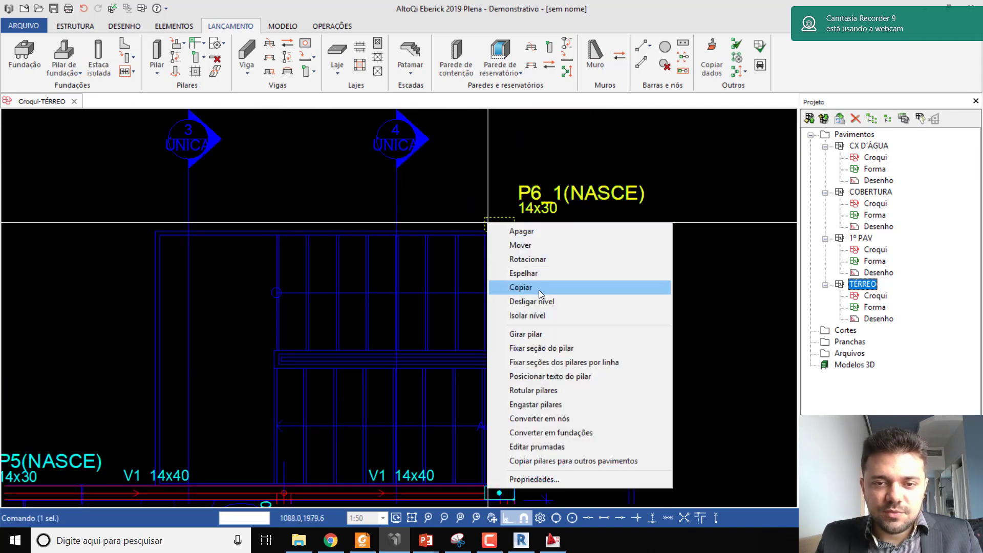
pyautogui.click(512, 285)
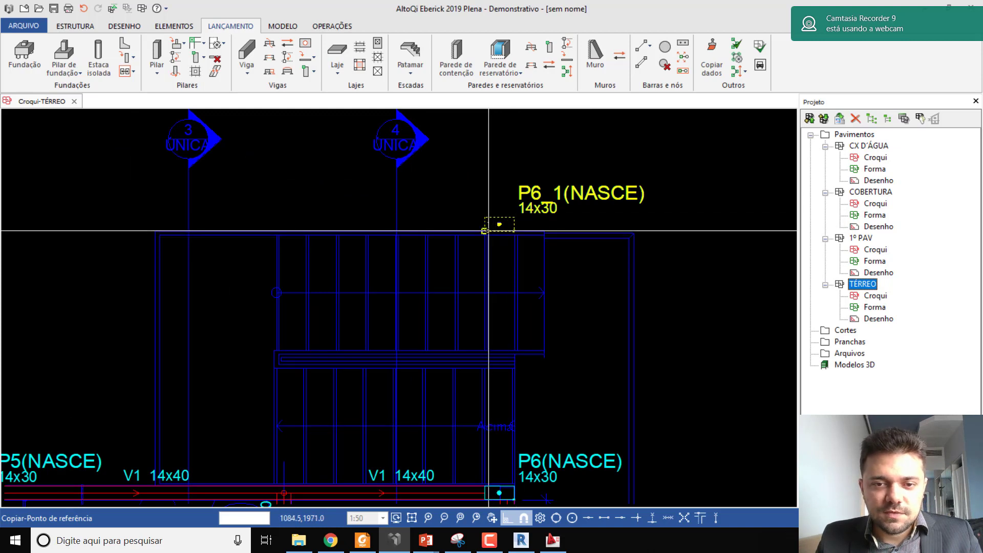
pyautogui.click(485, 231)
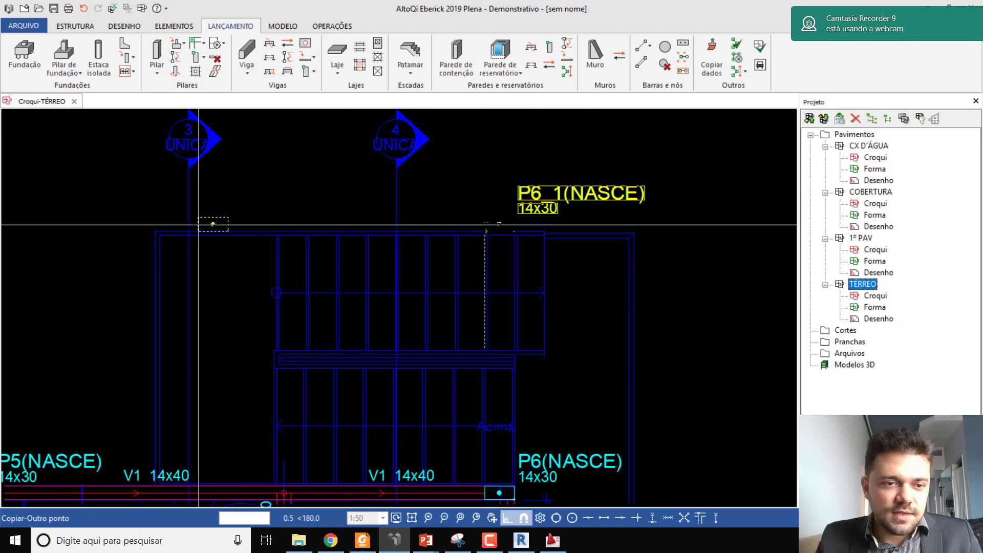
pyautogui.click(155, 230)
pyautogui.scroll(-3, 169, 228)
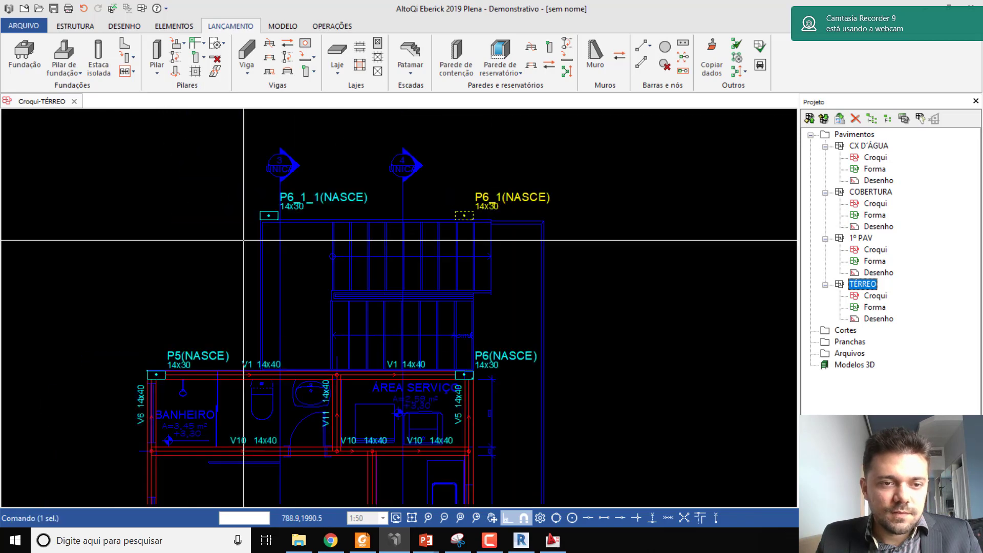
# Offset the stairwell's outer side wall line beside column P6_1_1 outward by 15
pyautogui.moveTo(255, 270); pyautogui.dragTo(316, 238, button='middle')
pyautogui.scroll(3, 315, 238)
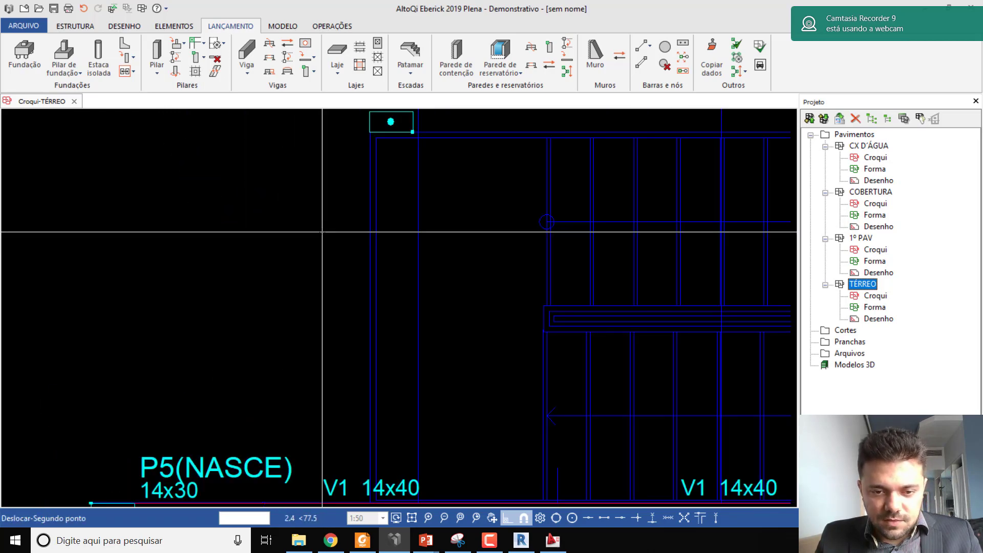
pyautogui.moveTo(335, 239); pyautogui.dragTo(335, 272, button='middle')
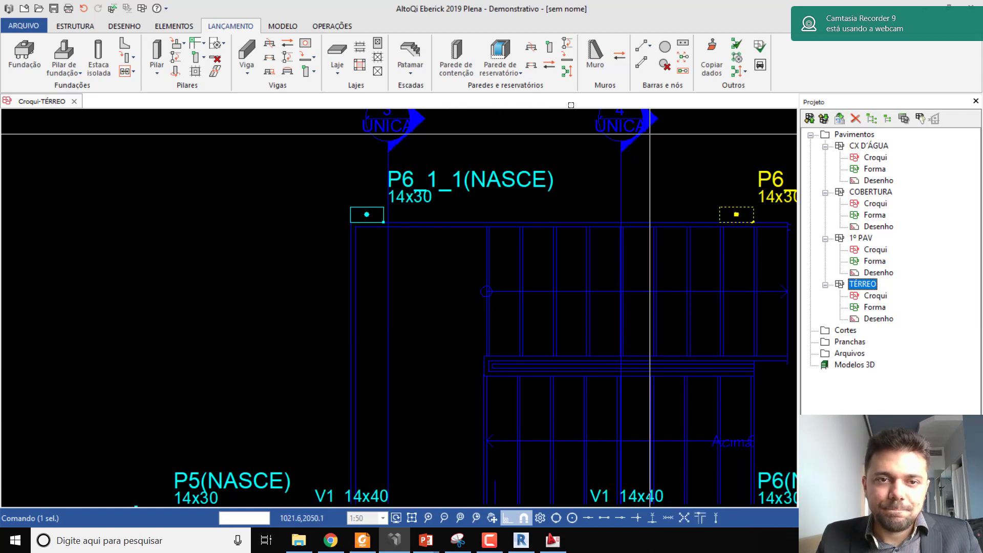
pyautogui.click(173, 26)
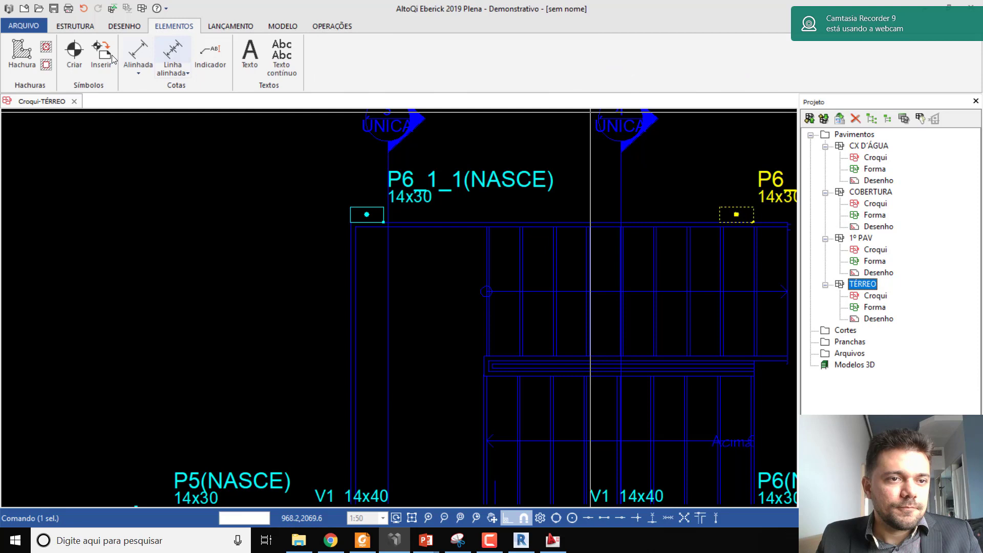
pyautogui.click(123, 26)
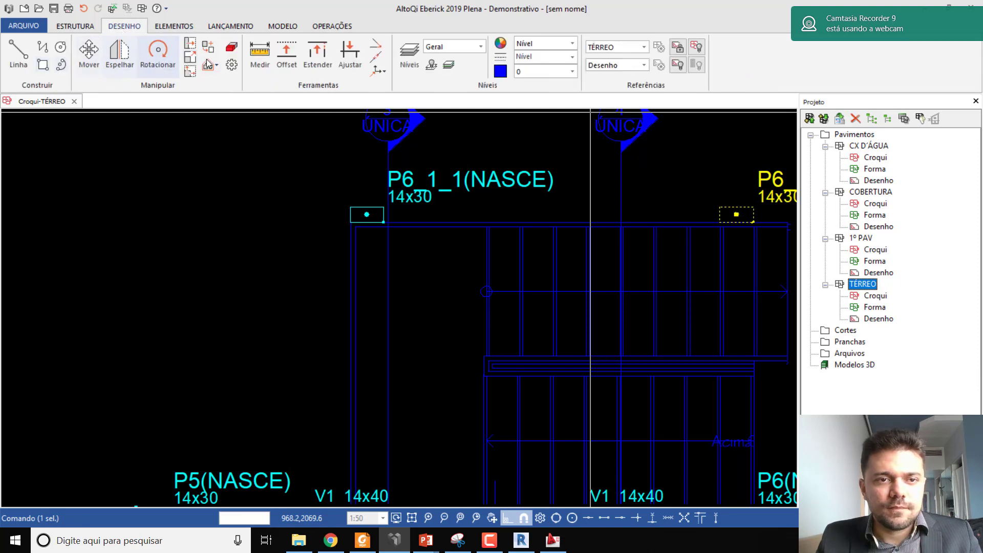
pyautogui.click(286, 53)
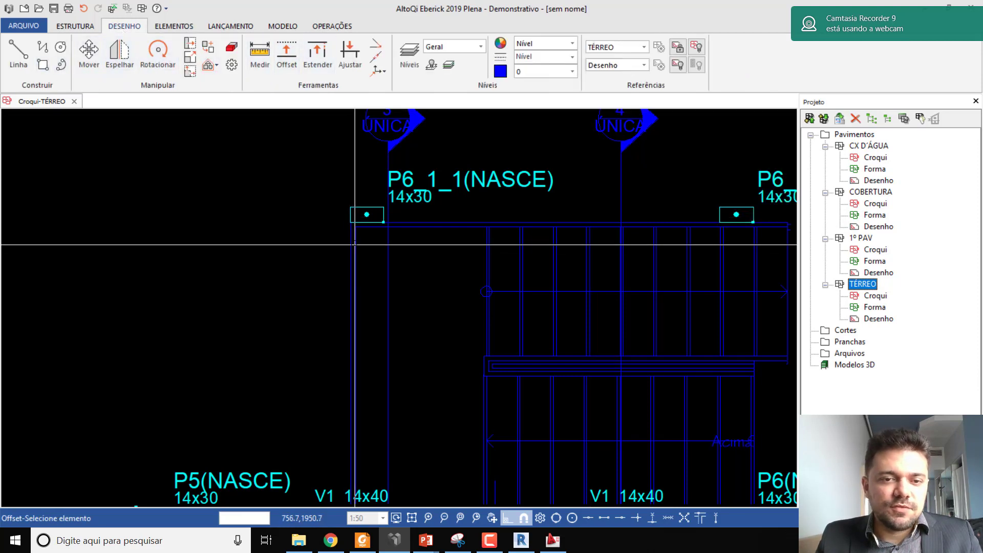
pyautogui.click(351, 238)
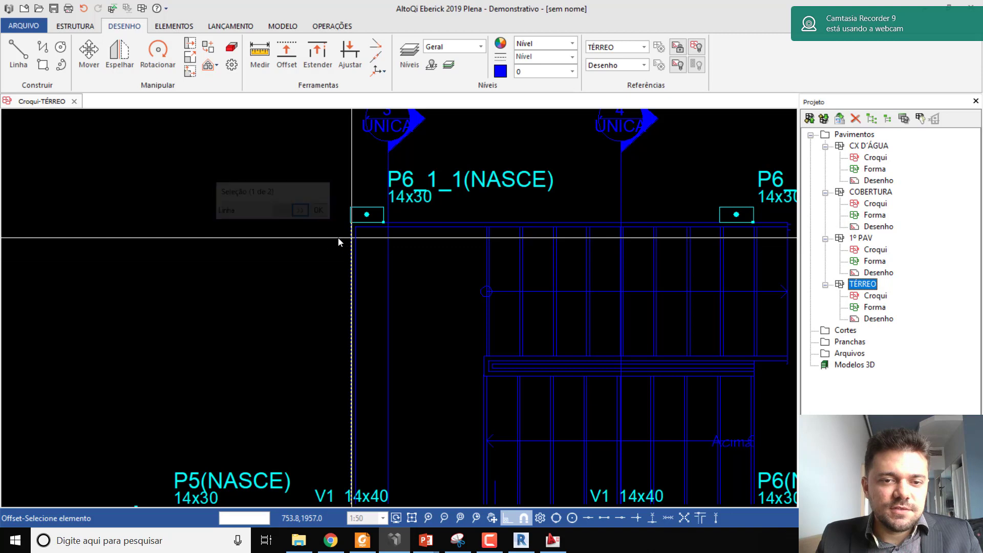
pyautogui.click(321, 211)
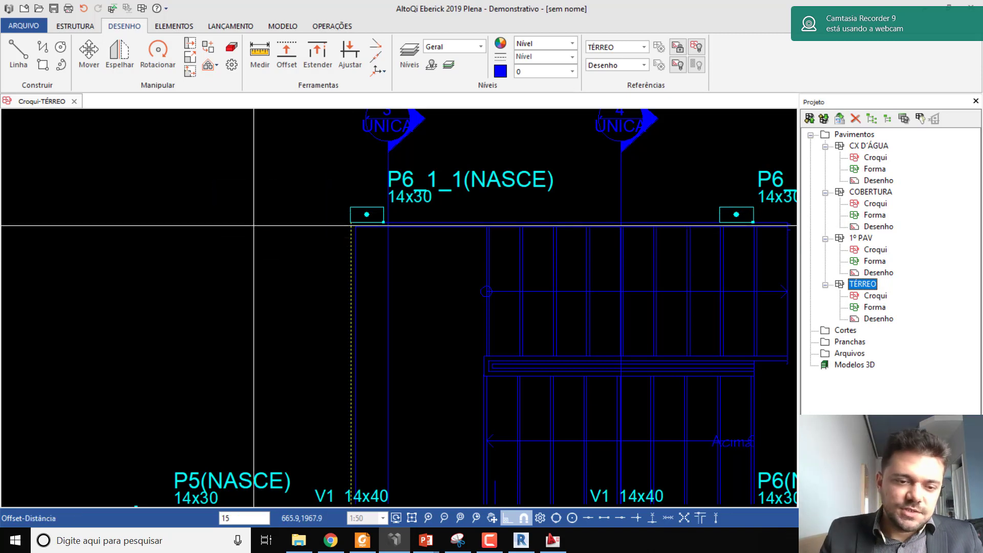
# Move column P6_1_1 horizontally so that its outer edge aligns with the offset wall line
pyautogui.scroll(3, 307, 221)
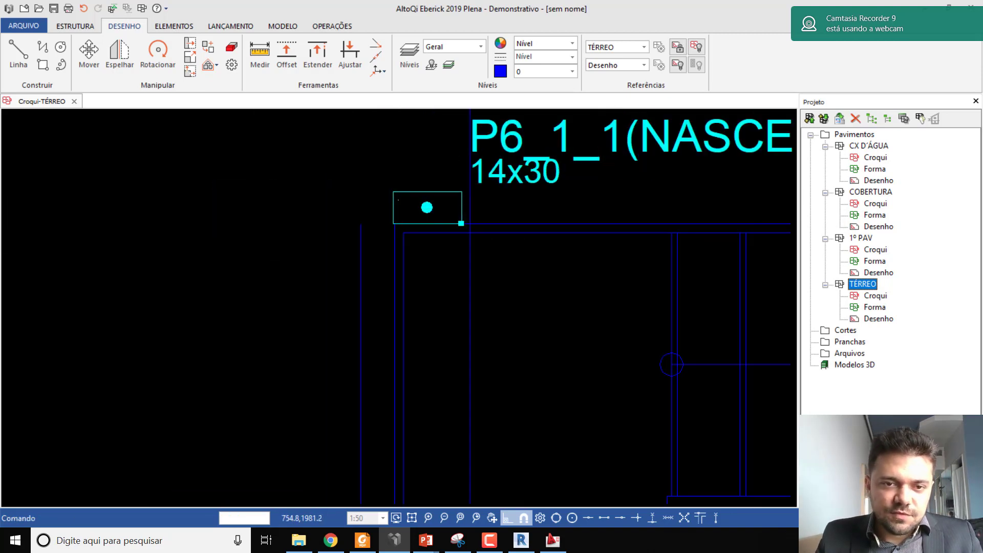
pyautogui.click(395, 195)
pyautogui.rightClick(396, 194)
pyautogui.click(429, 217)
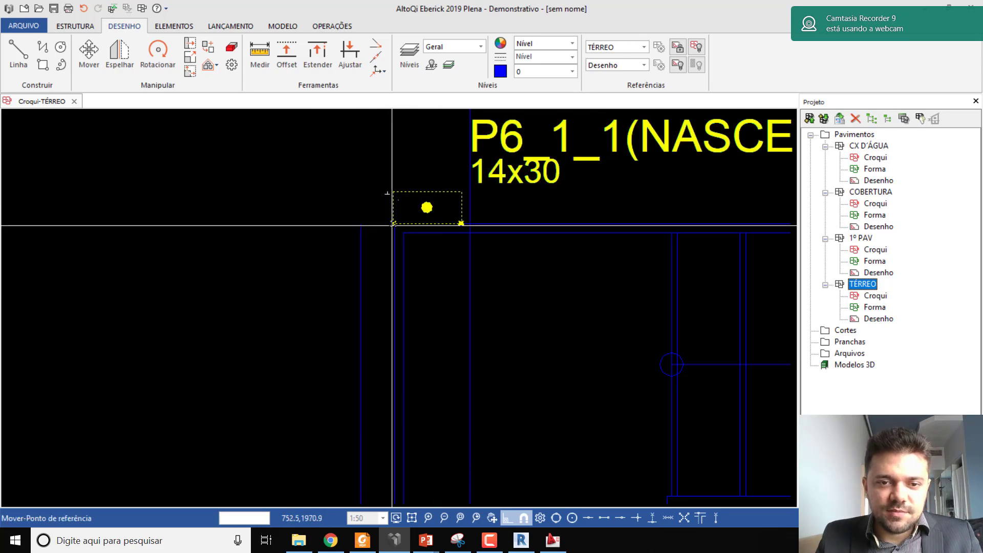
pyautogui.click(461, 224)
pyautogui.click(429, 224)
pyautogui.scroll(-4, 353, 215)
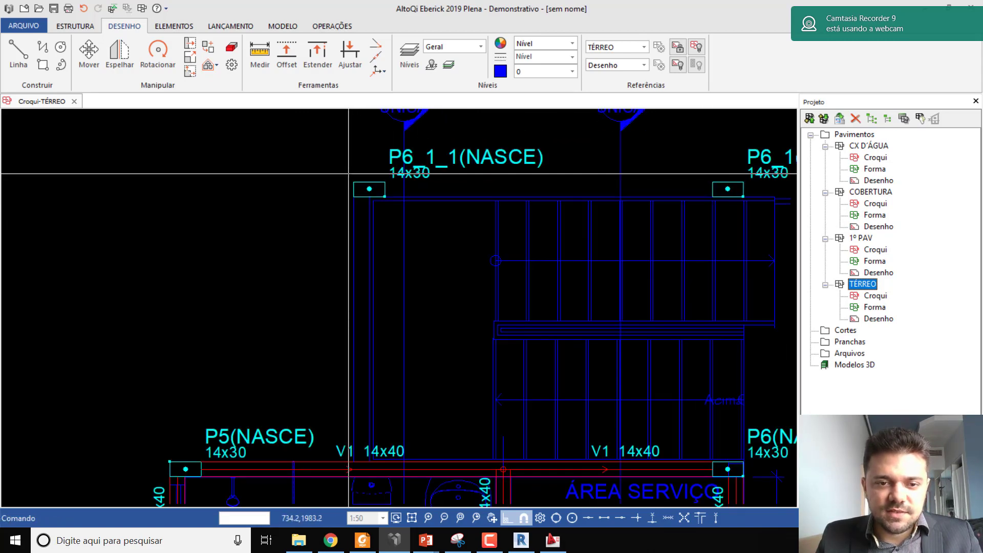
pyautogui.scroll(-1, 307, 328)
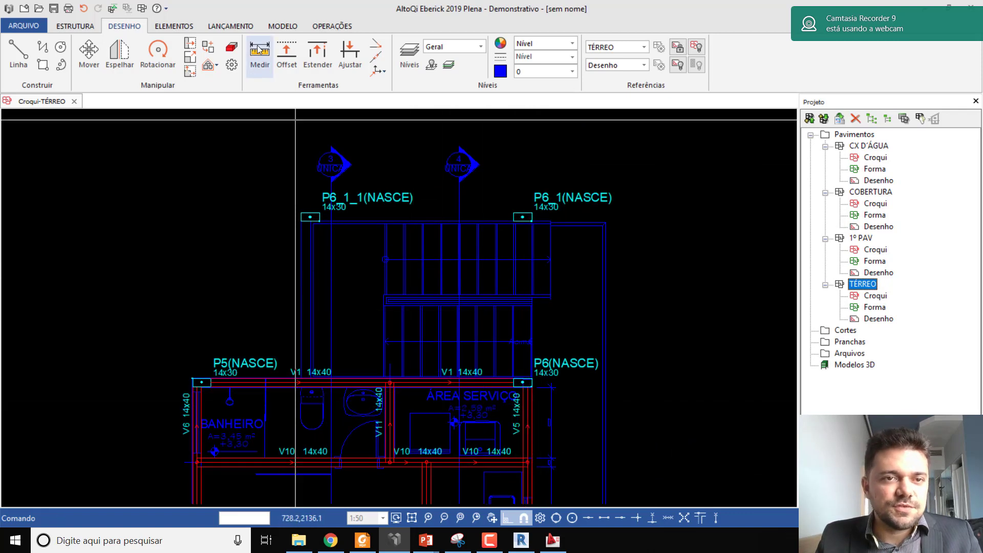
# Add a segment to beam V5 from column P6 to column P6_1 across the stairs
pyautogui.click(230, 27)
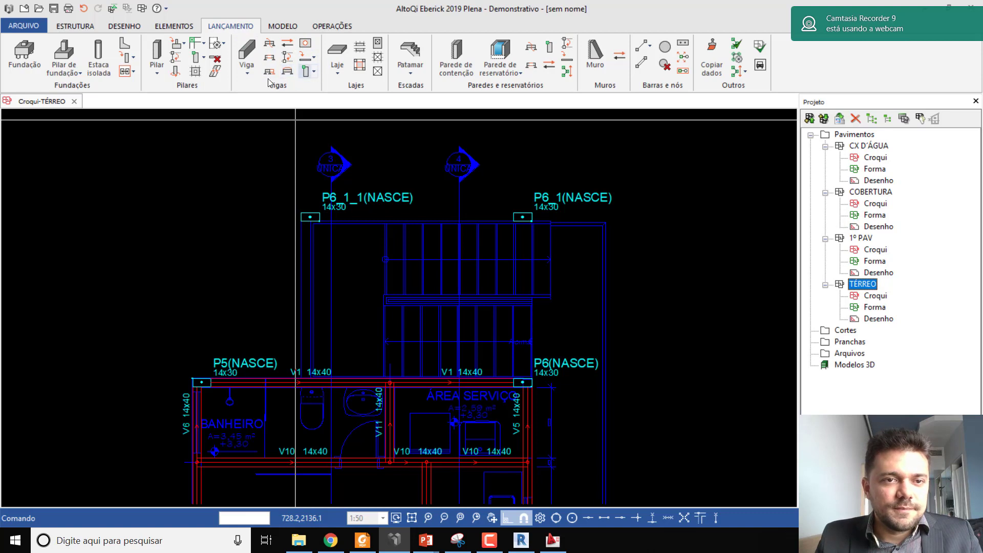
pyautogui.click(250, 75)
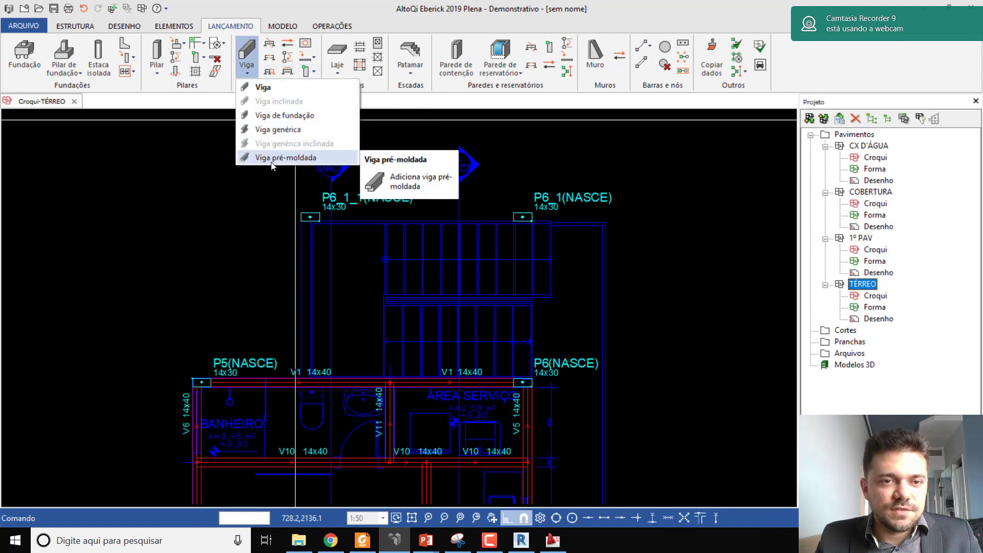
pyautogui.click(284, 57)
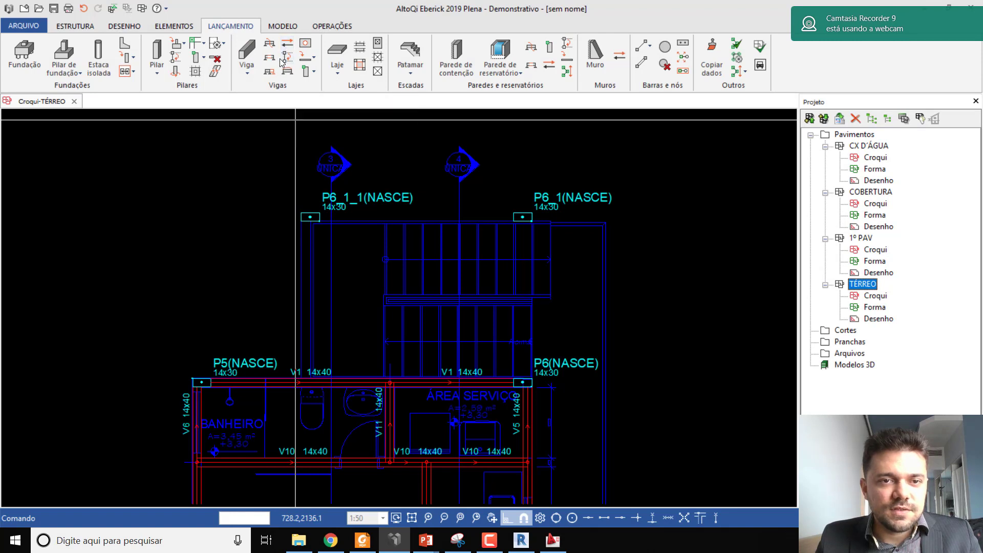
pyautogui.click(275, 73)
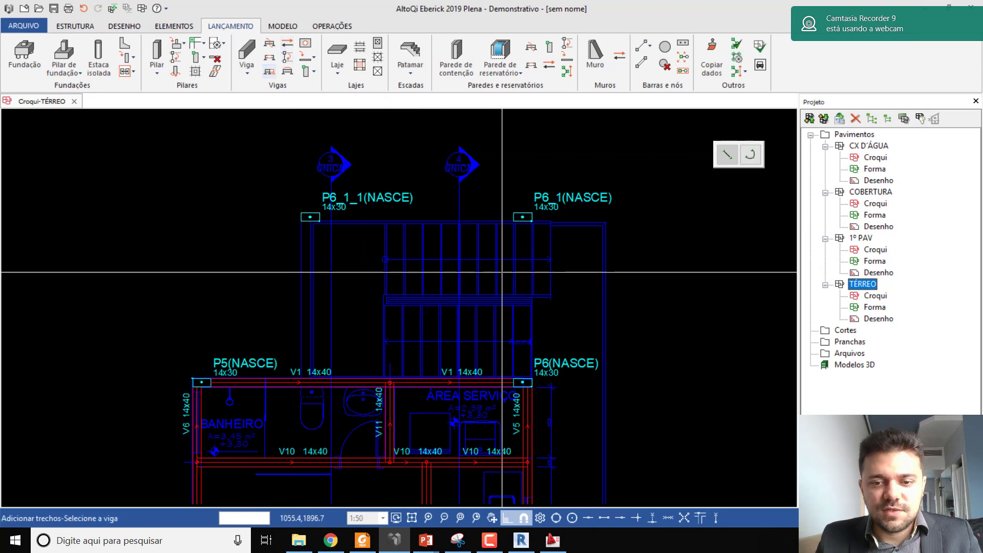
pyautogui.click(522, 383)
pyautogui.scroll(5, 523, 217)
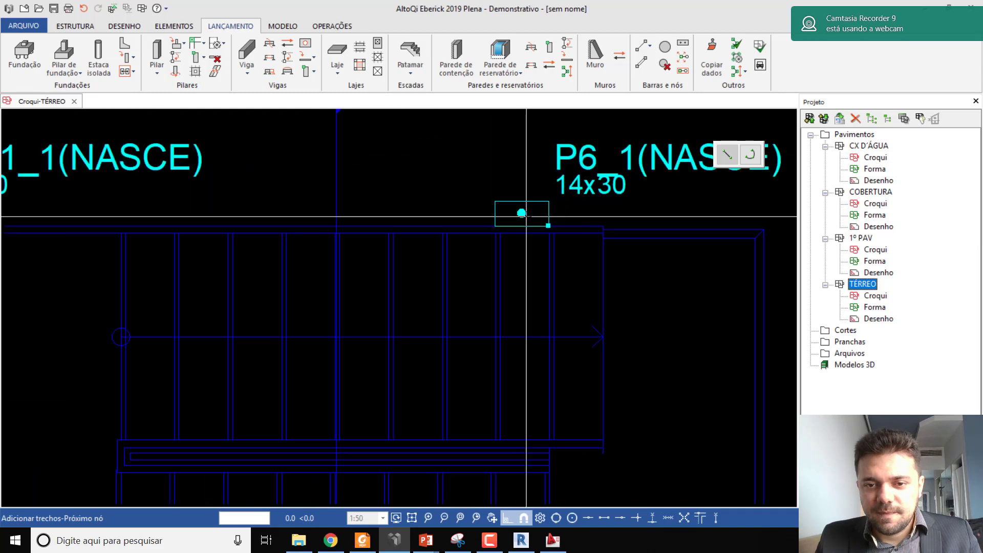
pyautogui.scroll(-6, 545, 211)
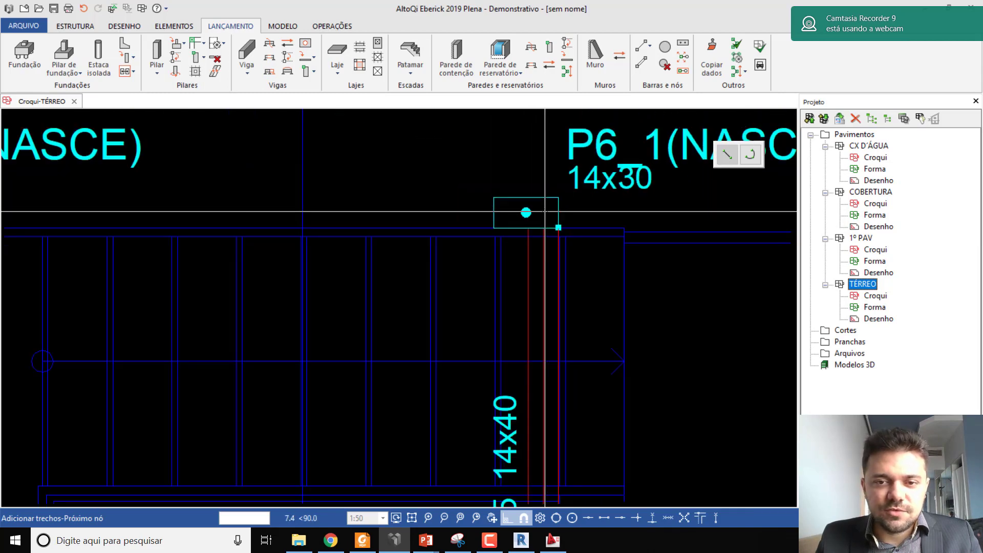
# Add a 14x40 beam along the stairwell's outer wall between columns P6_1_1 and P6_1
pyautogui.click(245, 51)
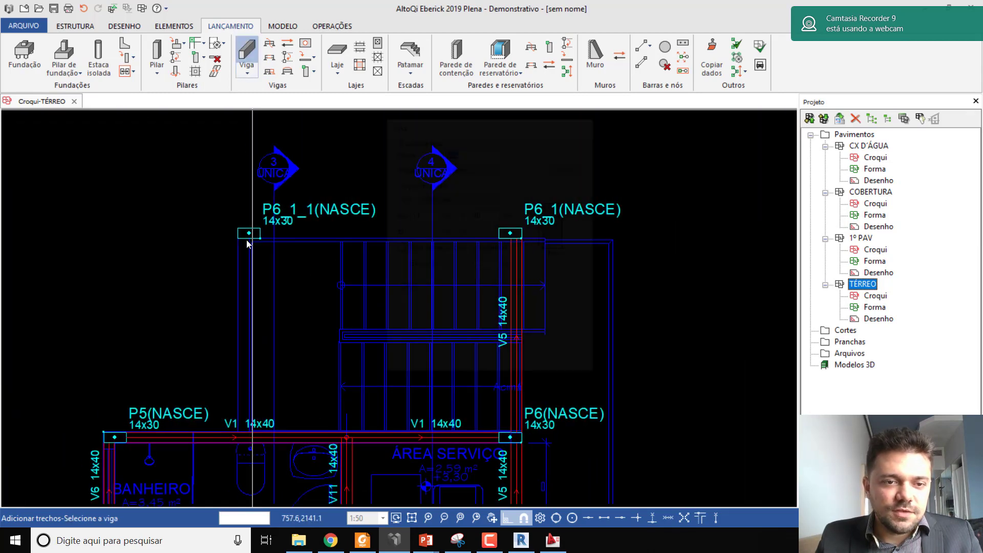
pyautogui.click(413, 364)
pyautogui.scroll(5, 205, 229)
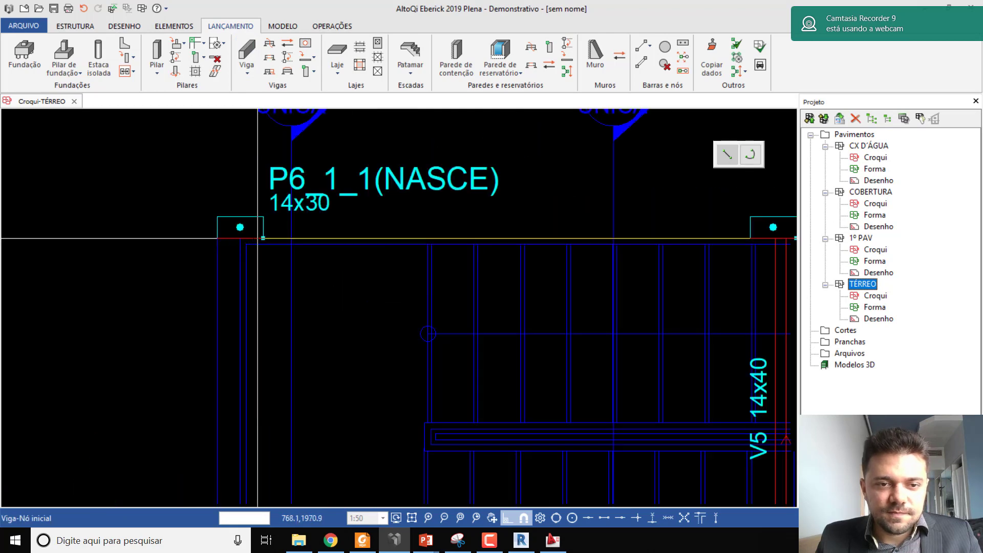
pyautogui.scroll(-3, 194, 230)
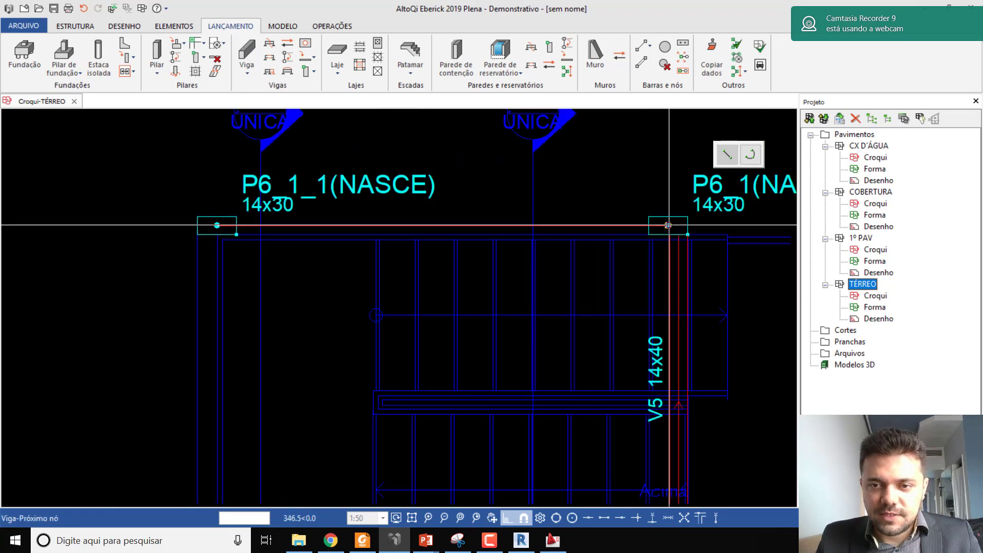
pyautogui.click(571, 219)
pyautogui.scroll(-5, 570, 219)
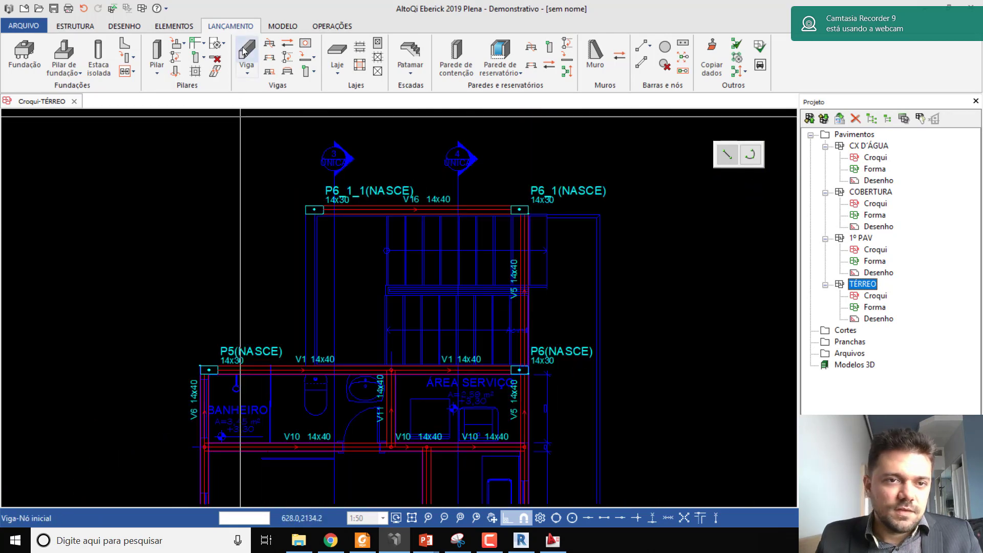
# Add a 14x40 beam along the stairwell's side wall from column P6_1_1 to beam V1
pyautogui.click(245, 51)
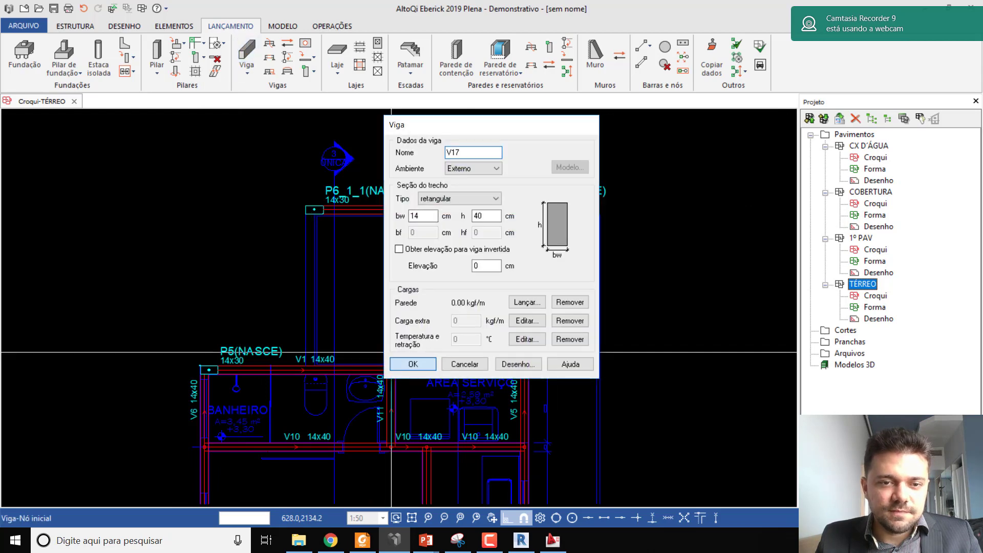
pyautogui.click(407, 365)
pyautogui.click(309, 210)
pyautogui.scroll(5, 308, 370)
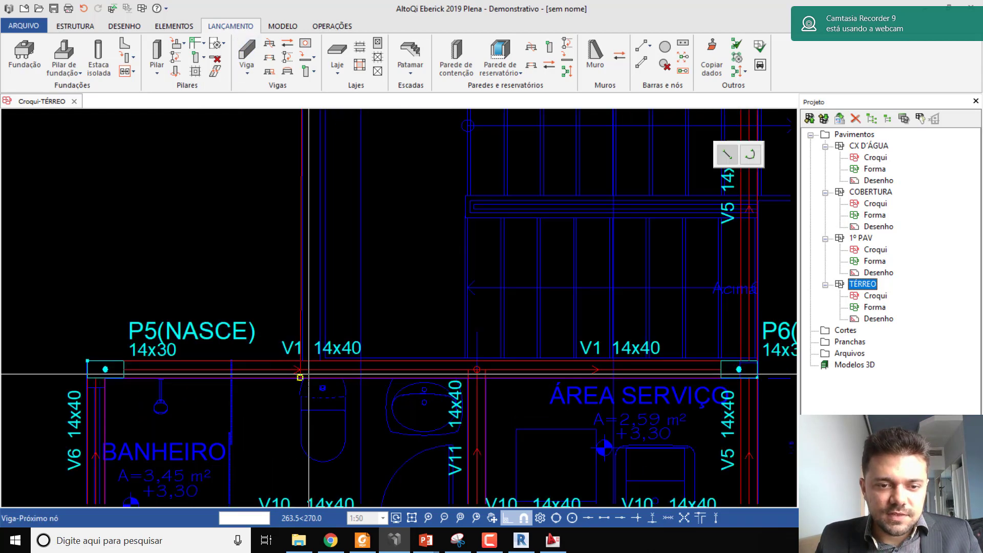
pyautogui.click(295, 354)
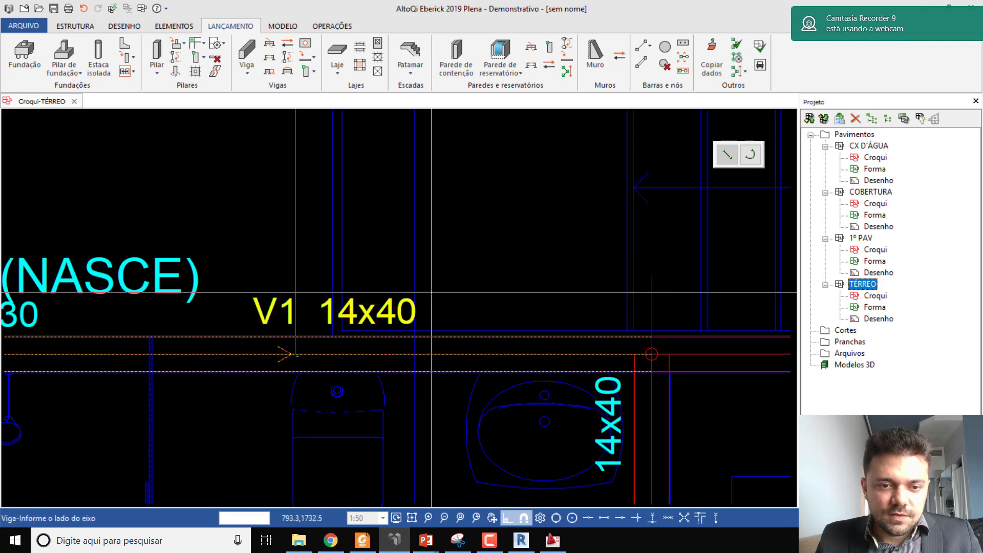
pyautogui.scroll(-5, 375, 311)
# Review the beam and column layout of the whole floor from the stairwell to the opposite end of the building
pyautogui.click(491, 543)
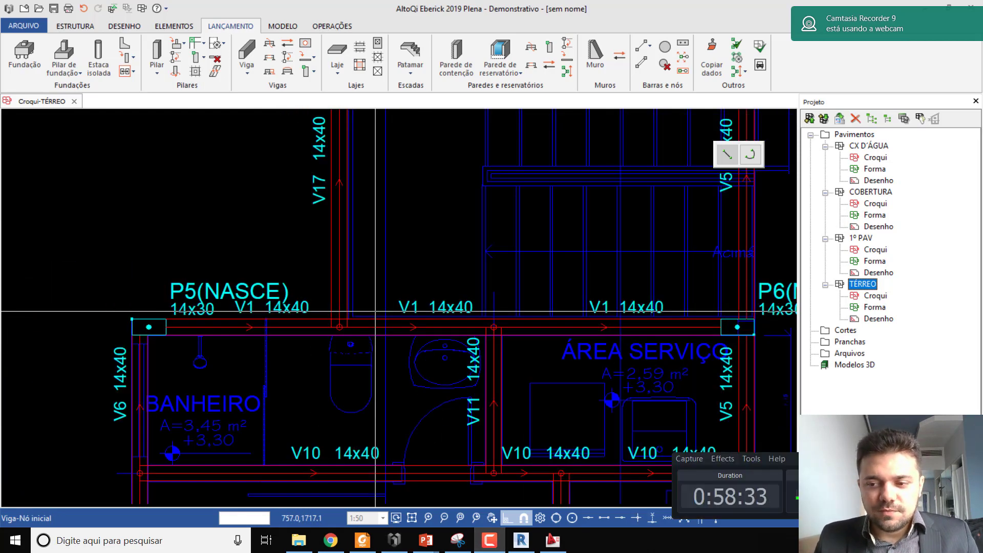
pyautogui.click(490, 541)
pyautogui.scroll(-5, 354, 264)
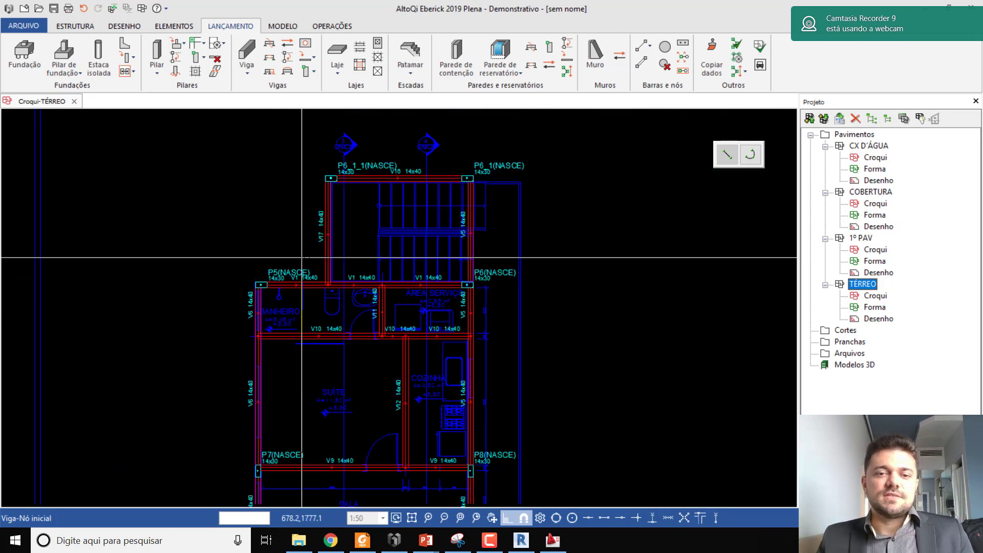
pyautogui.moveTo(343, 309); pyautogui.dragTo(287, 266, button='middle')
pyautogui.scroll(-4, 303, 261)
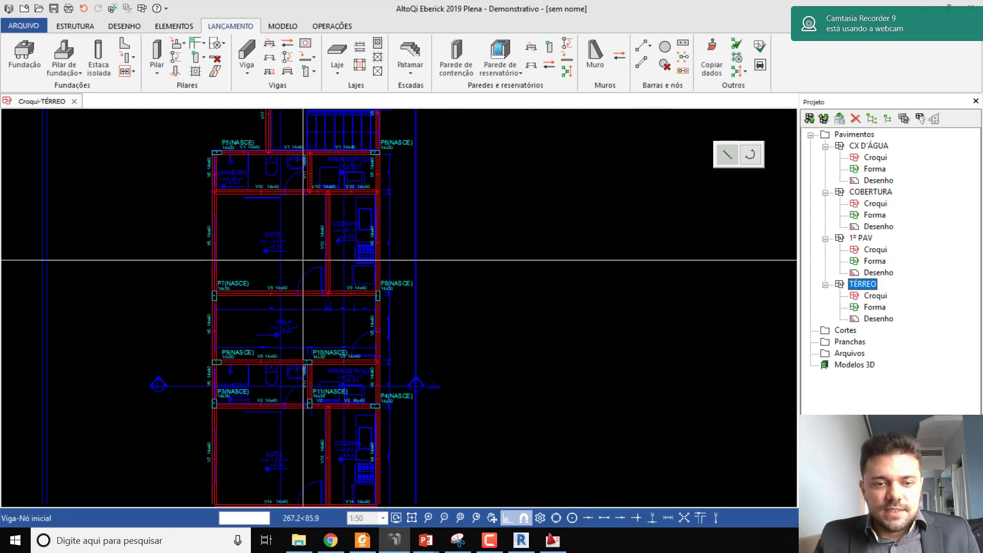
pyautogui.scroll(2, 303, 260)
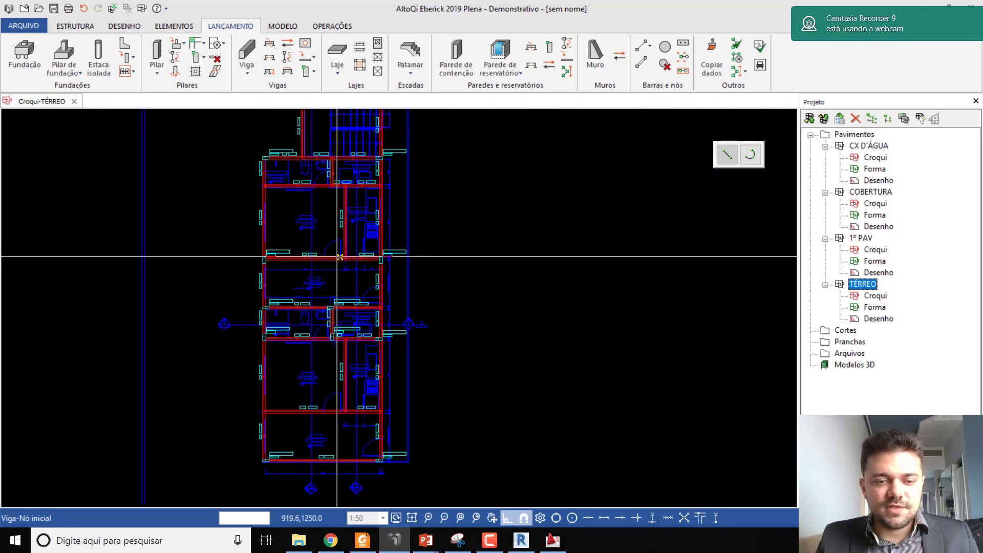
pyautogui.scroll(1, 339, 256)
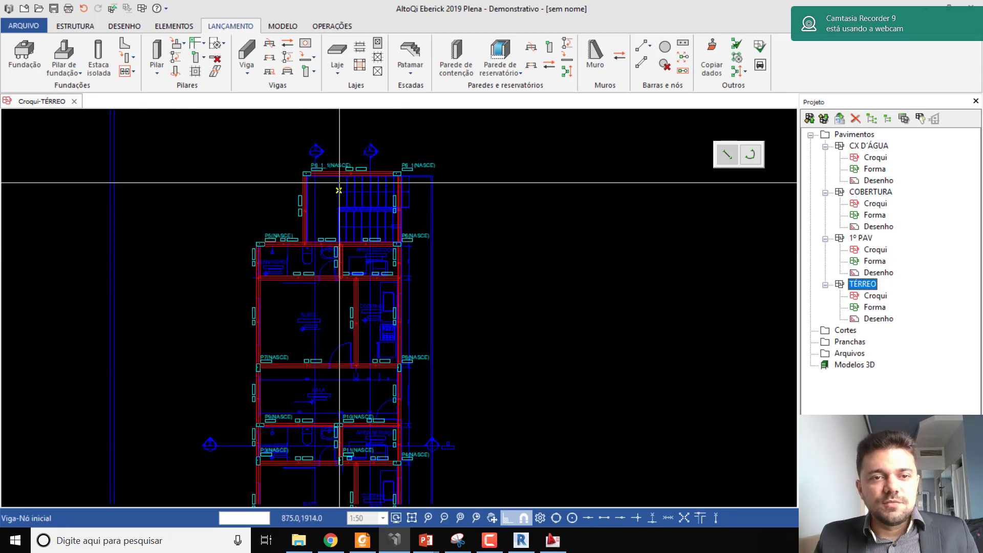
pyautogui.moveTo(310, 241); pyautogui.dragTo(307, 169, button='middle')
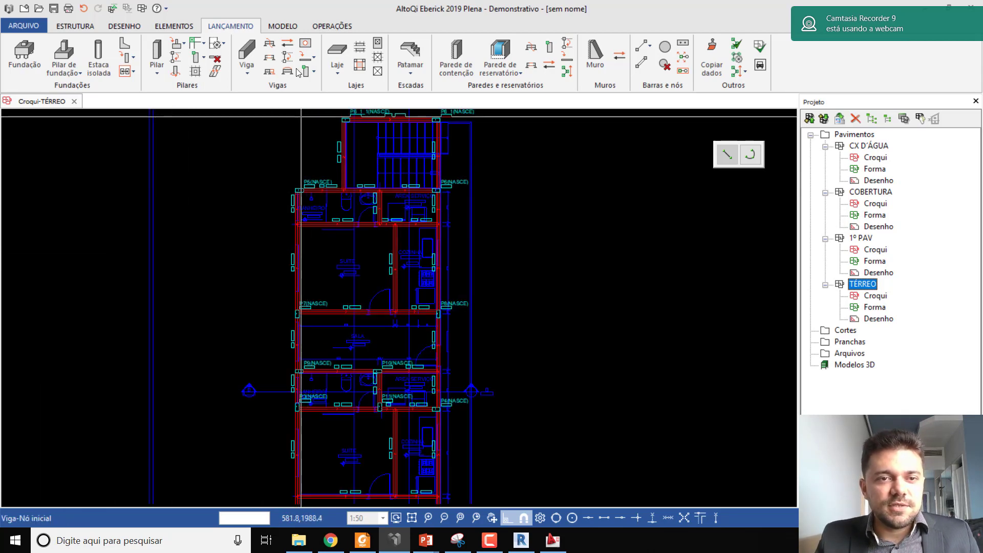
pyautogui.scroll(-2, 307, 167)
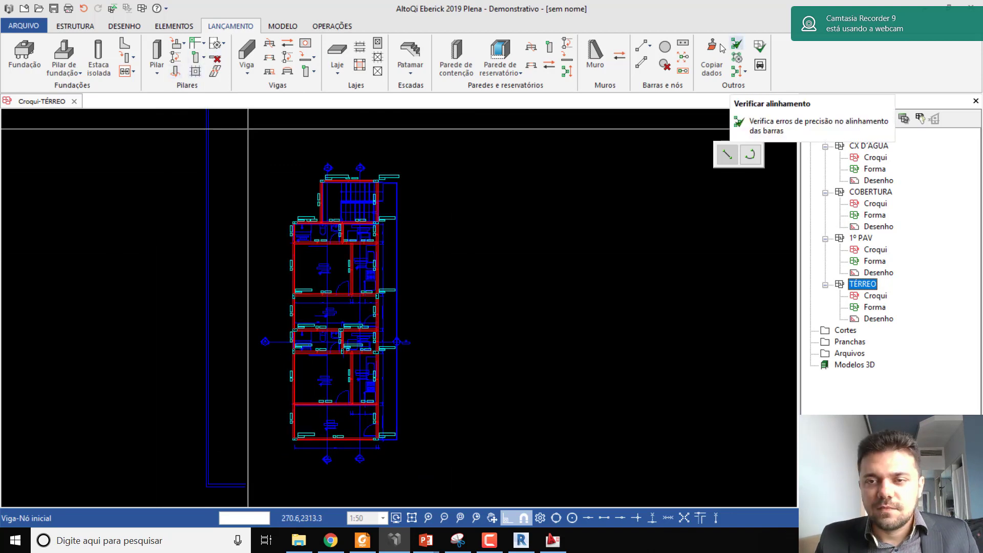
# Renumber the columns and beams of the whole project from 1, giving the beams the new prefix VB
pyautogui.click(332, 27)
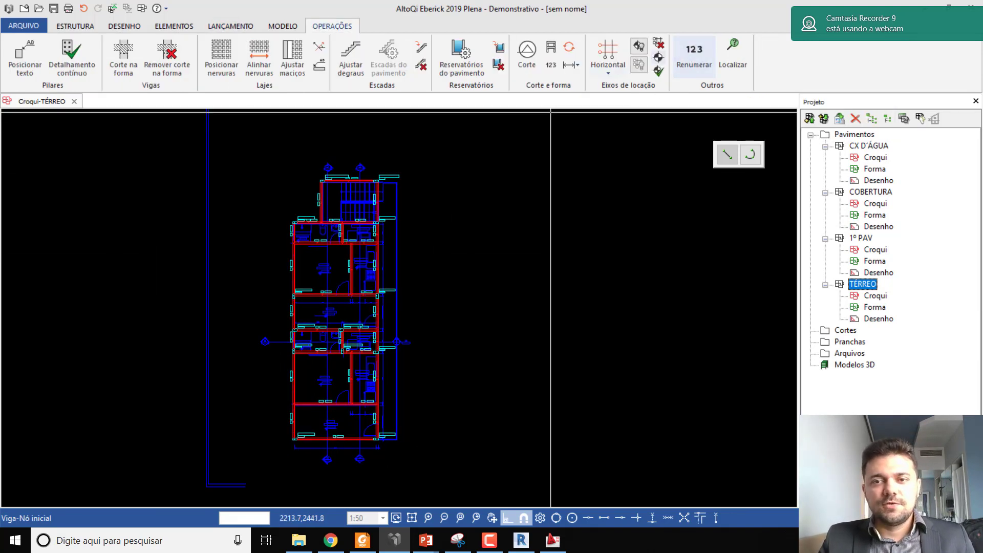
pyautogui.click(692, 65)
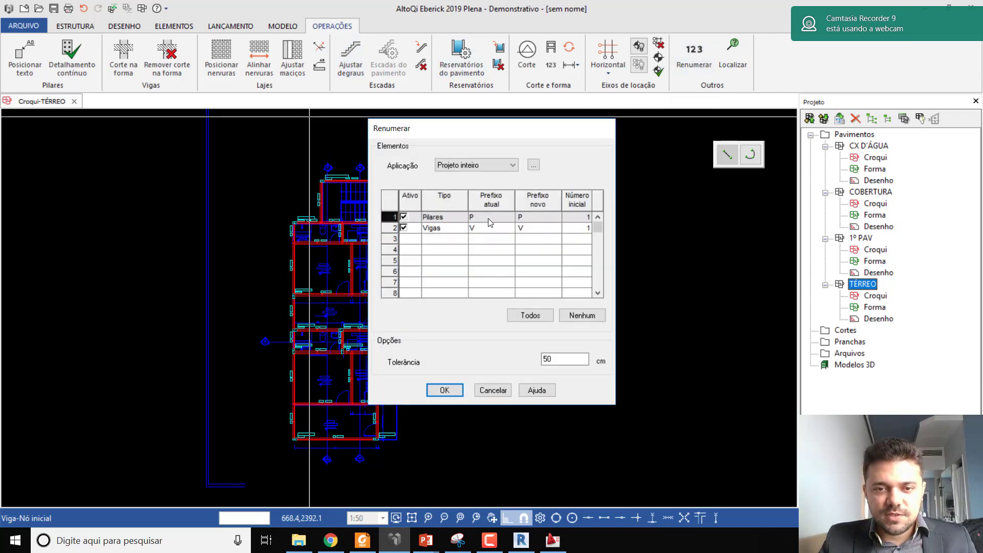
pyautogui.click(500, 229)
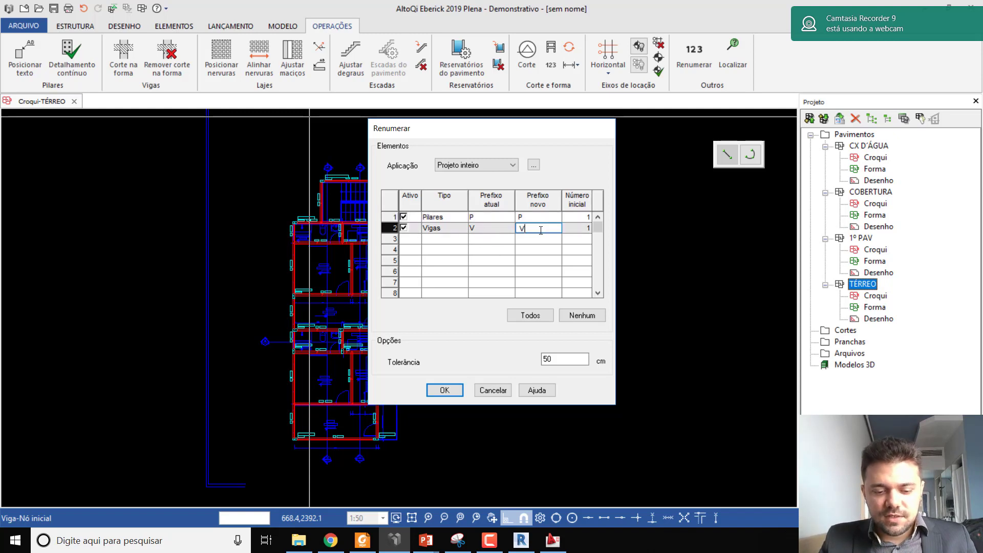
pyautogui.click(455, 395)
pyautogui.click(199, 252)
# Examine the renumbered column and beam labels across the whole floor plan
pyautogui.scroll(8, 290, 172)
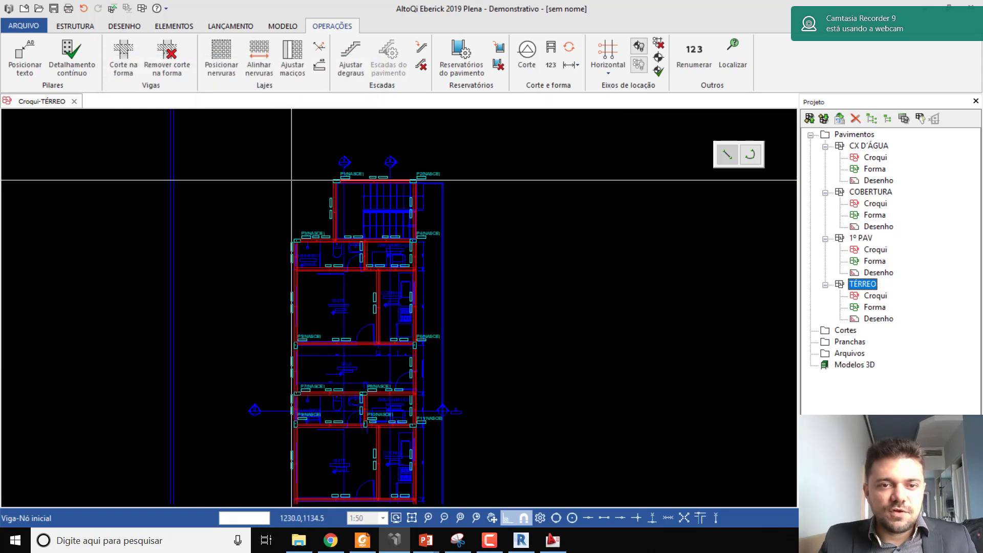
pyautogui.scroll(-6, 291, 172)
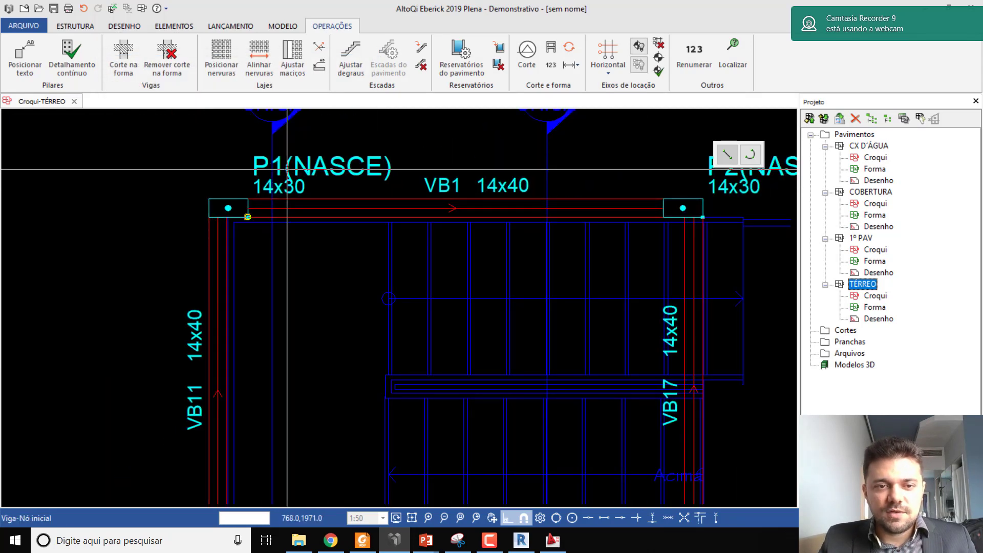
pyautogui.moveTo(376, 267); pyautogui.dragTo(375, 203, button='middle')
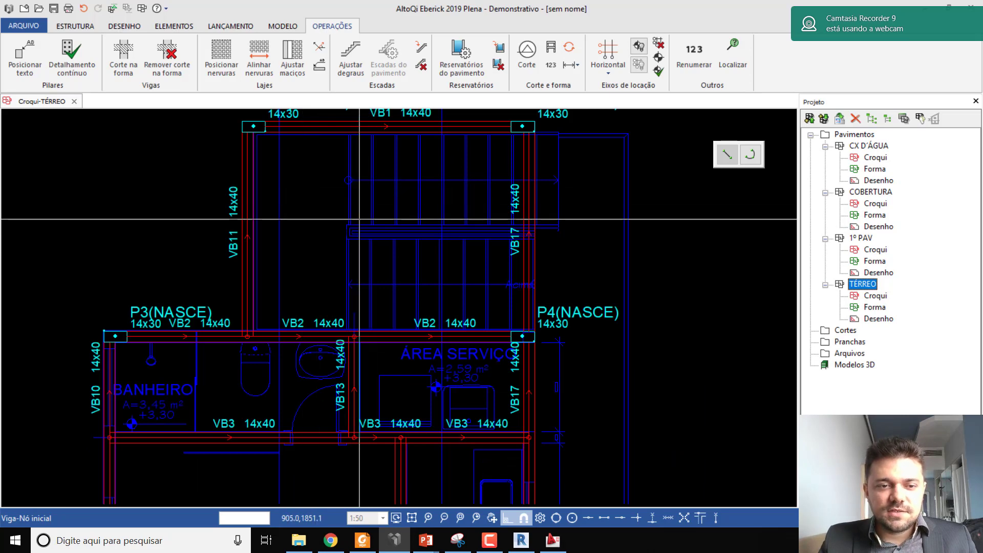
pyautogui.scroll(-3, 286, 164)
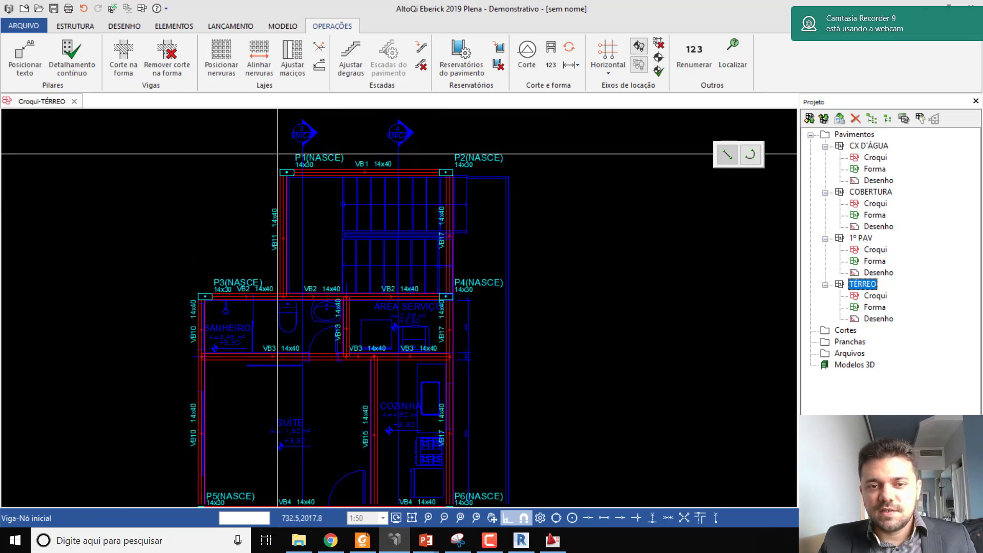
pyautogui.scroll(-5, 286, 306)
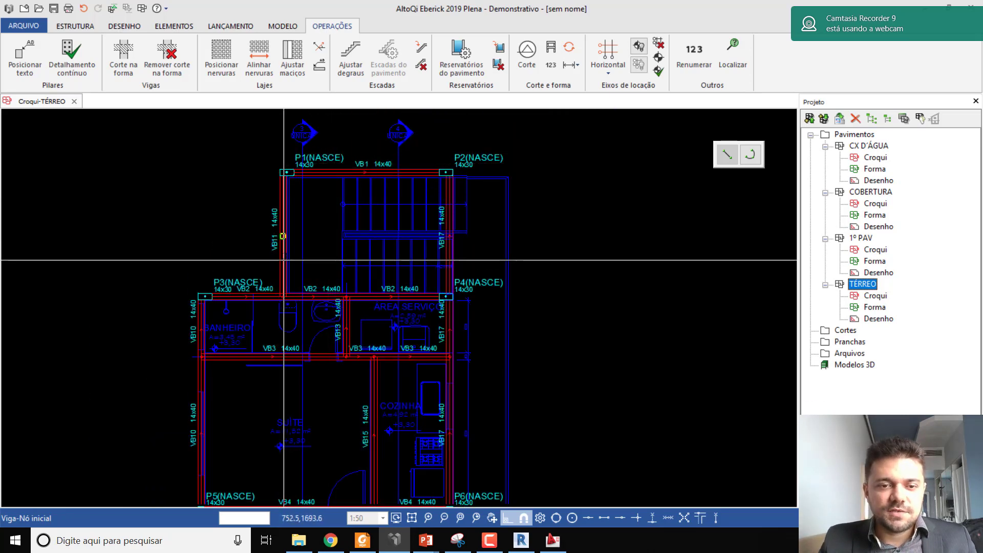
pyautogui.scroll(4, 270, 326)
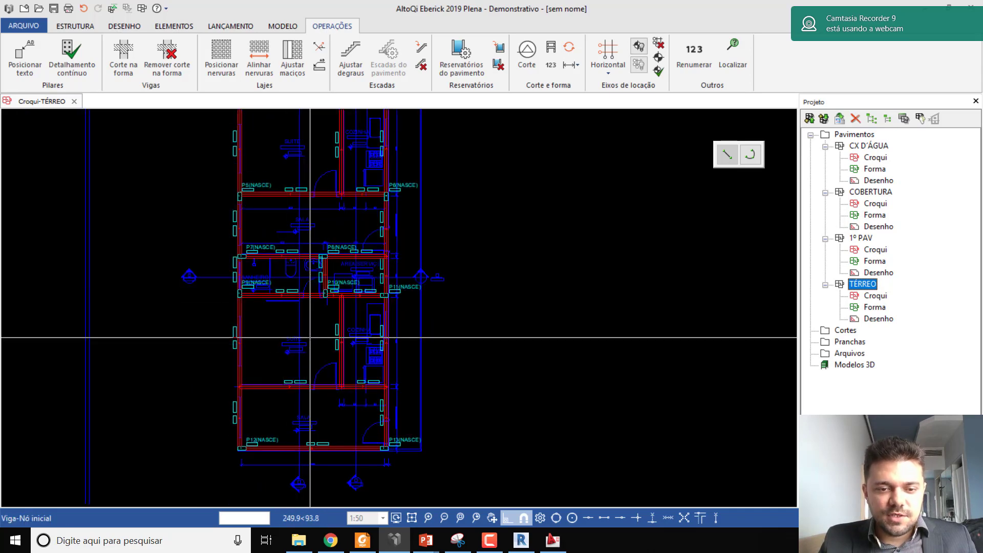
pyautogui.moveTo(377, 366); pyautogui.dragTo(335, 393, button='middle')
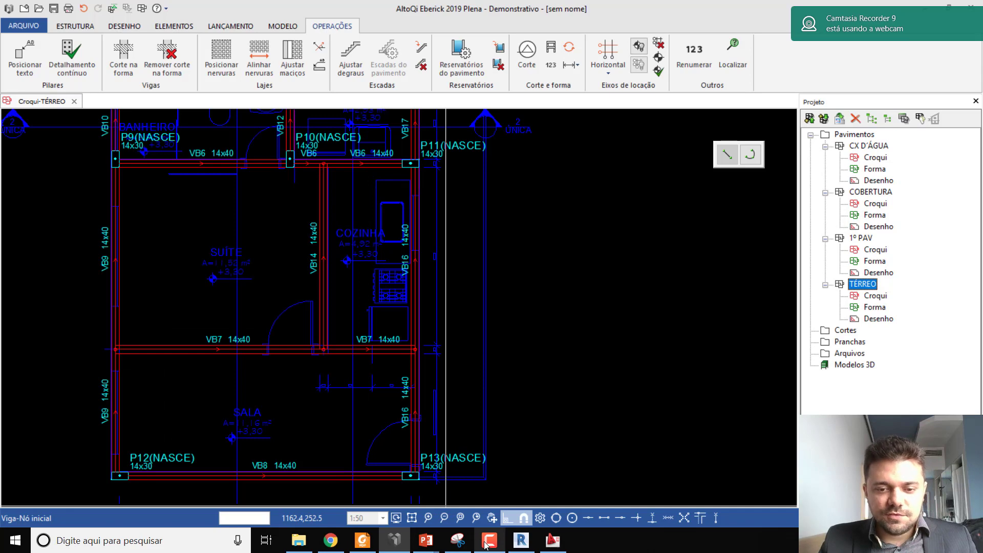
pyautogui.moveTo(487, 544)
pyautogui.scroll(-5, 333, 285)
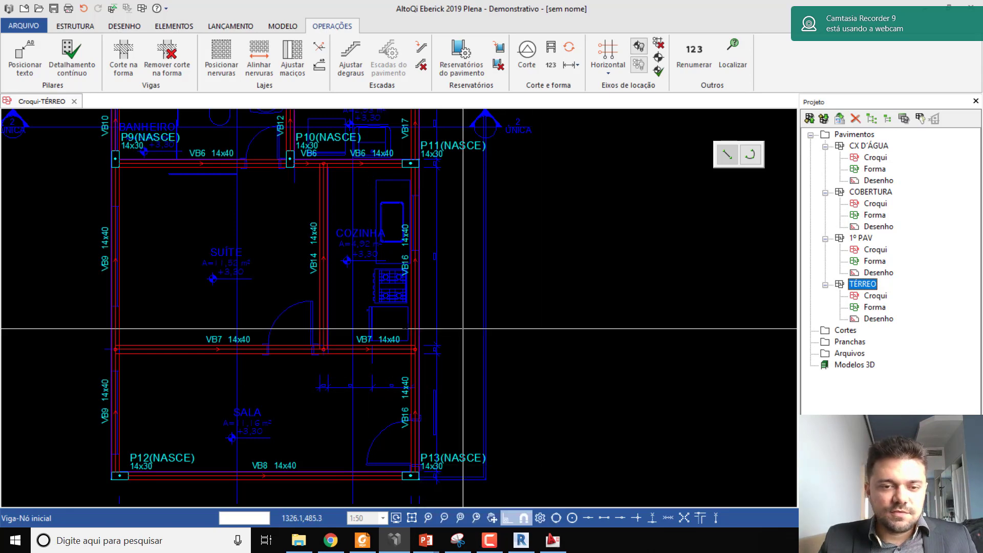
pyautogui.moveTo(328, 258); pyautogui.dragTo(319, 324, button='middle')
pyautogui.moveTo(312, 248); pyautogui.dragTo(304, 299, button='middle')
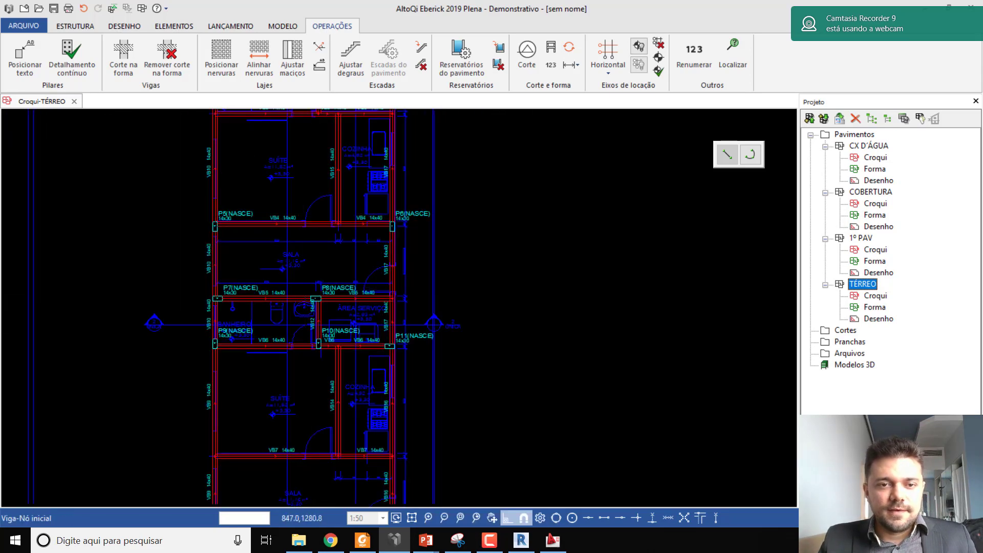
pyautogui.moveTo(303, 230); pyautogui.dragTo(304, 276, button='middle')
pyautogui.moveTo(302, 203); pyautogui.dragTo(311, 283, button='middle')
pyautogui.scroll(-1, 345, 248)
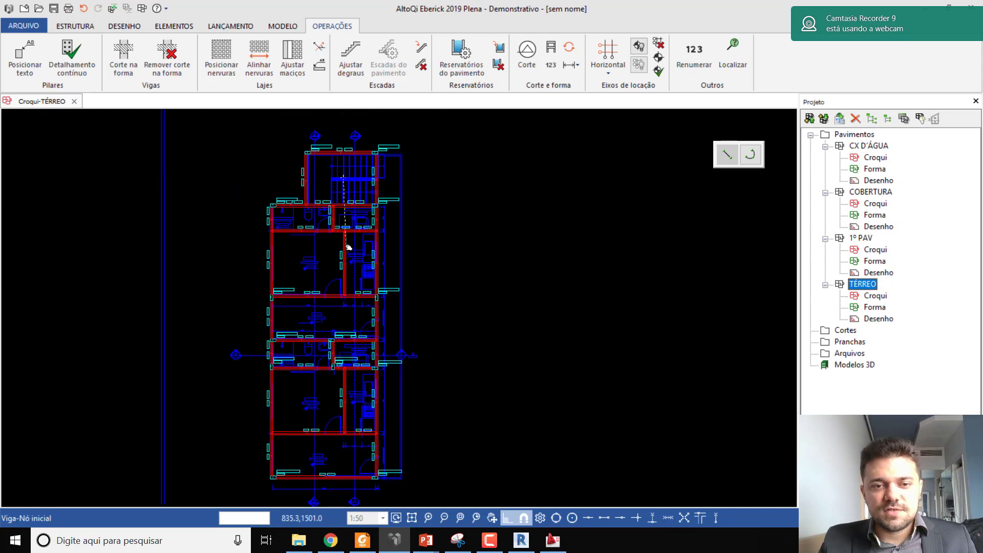
pyautogui.scroll(3, 306, 213)
pyautogui.scroll(-3, 333, 215)
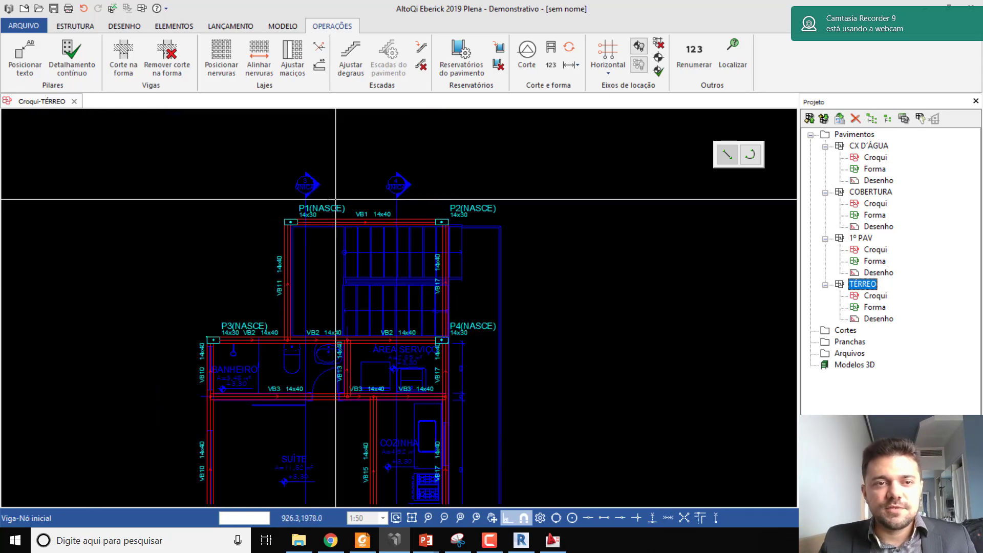
pyautogui.click(220, 26)
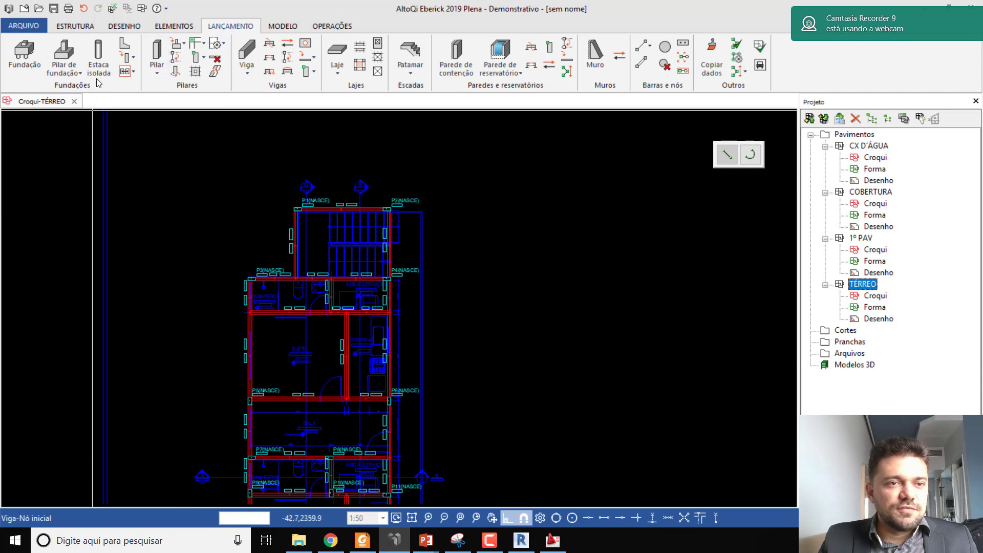
pyautogui.click(77, 75)
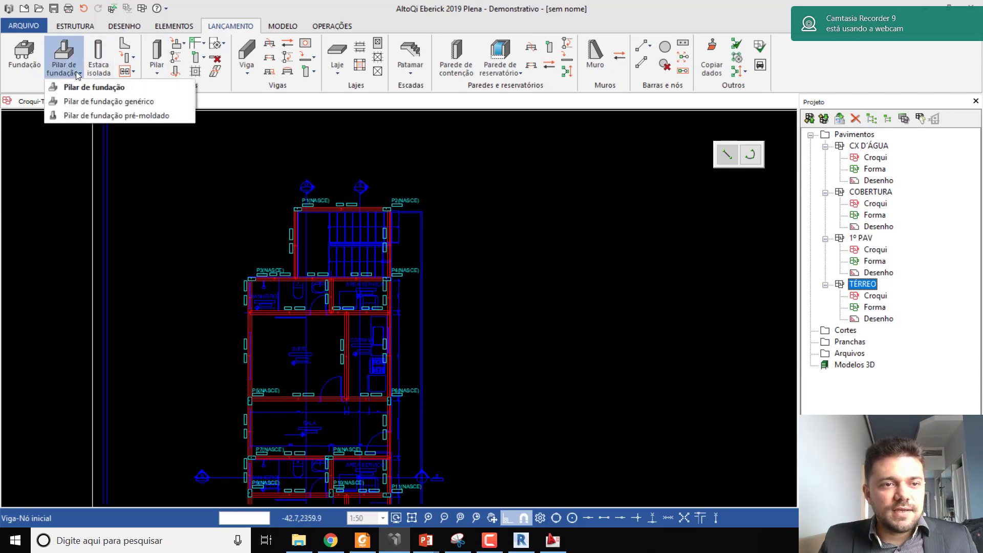
pyautogui.click(203, 59)
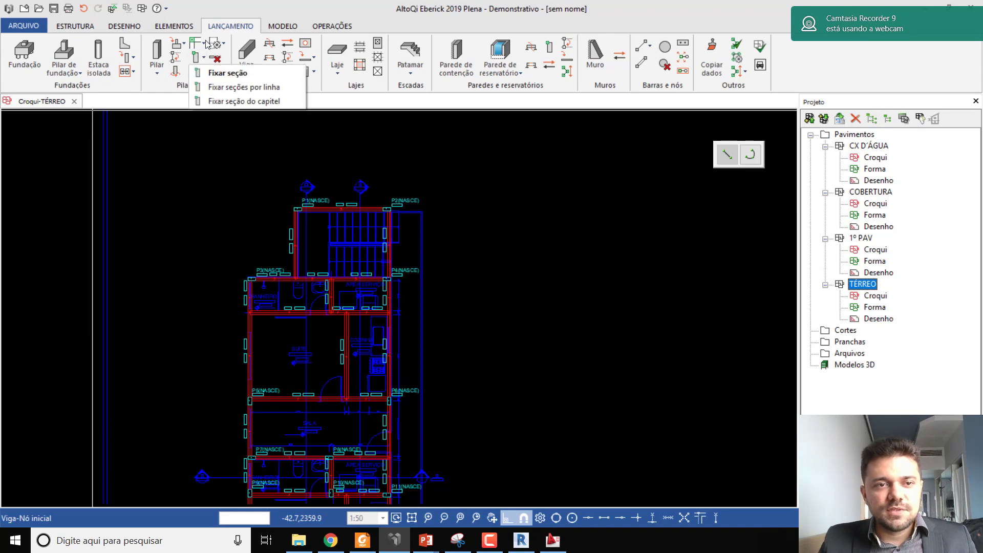
pyautogui.click(204, 43)
pyautogui.click(170, 158)
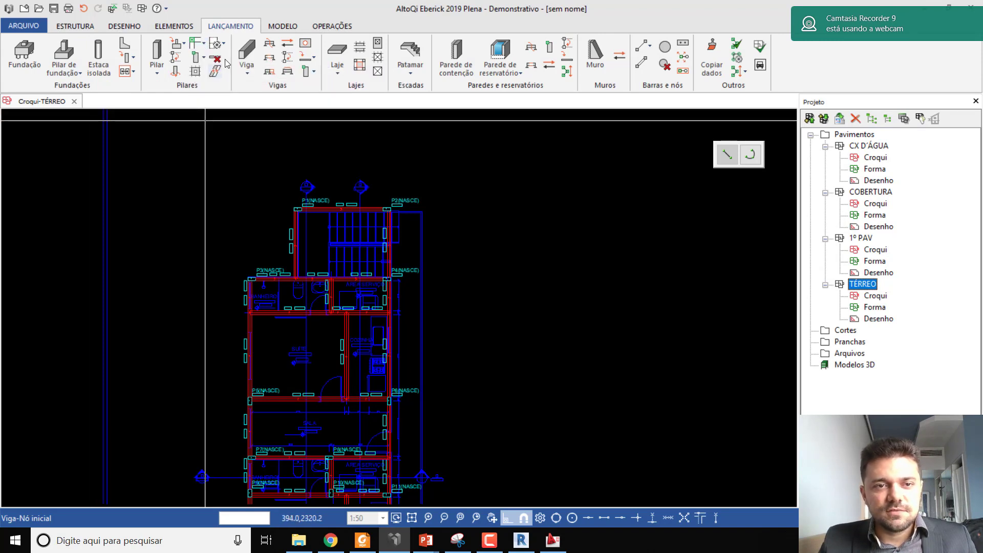
# Convert all columns on the floor into footings (Sapata) with Rotulado support, a fixed 150 cm bar height and 150 cm depth
pyautogui.press('Escape')
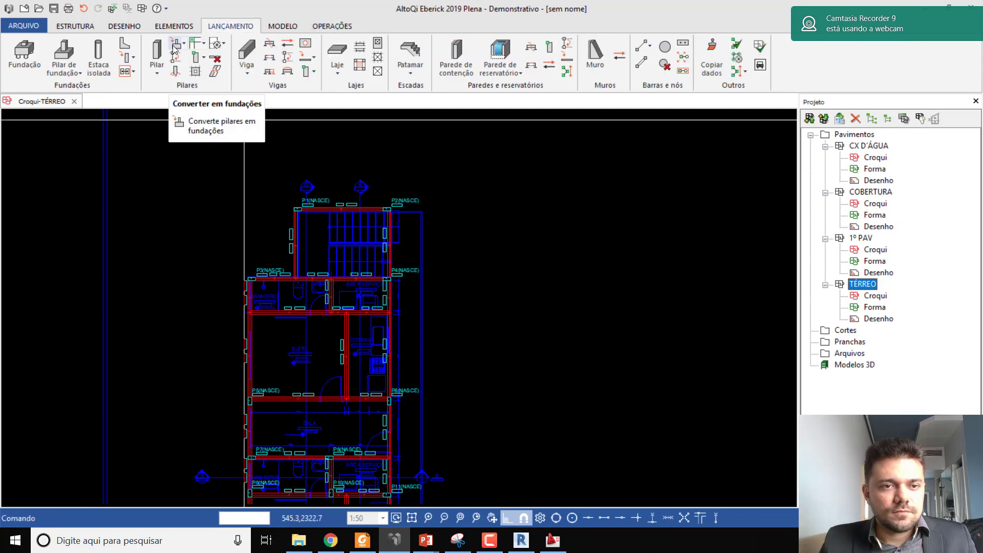
pyautogui.click(174, 49)
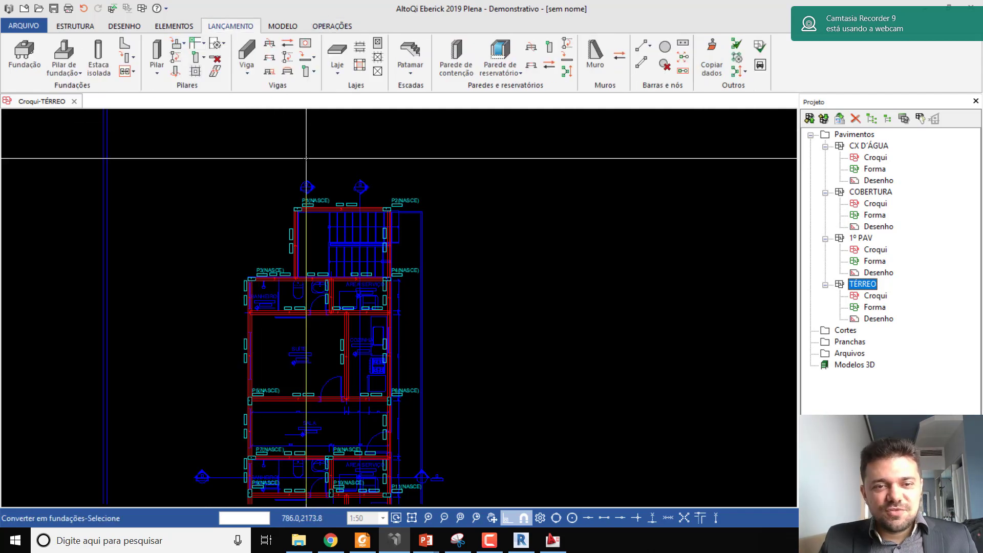
pyautogui.scroll(-2, 260, 139)
pyautogui.moveTo(227, 158); pyautogui.dragTo(407, 430)
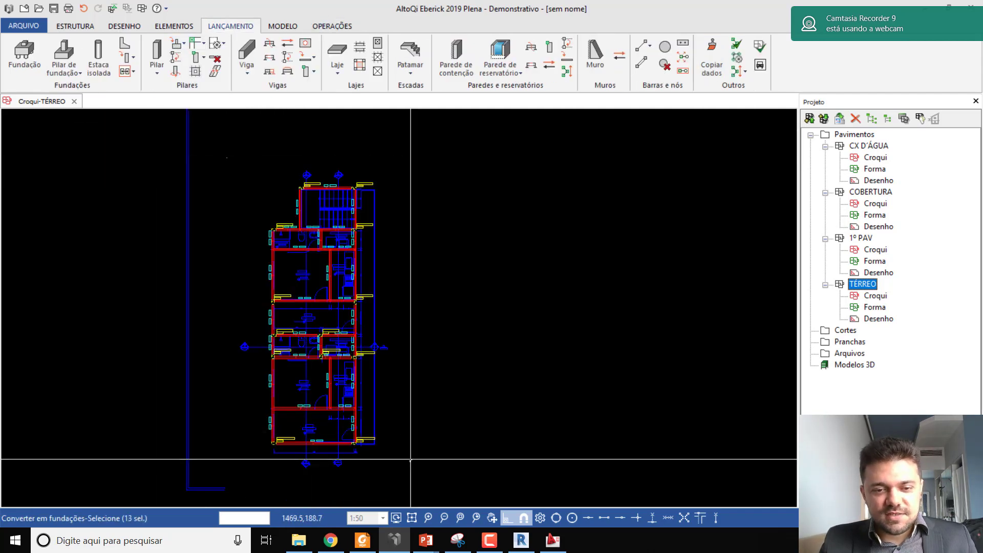
pyautogui.rightClick(407, 378)
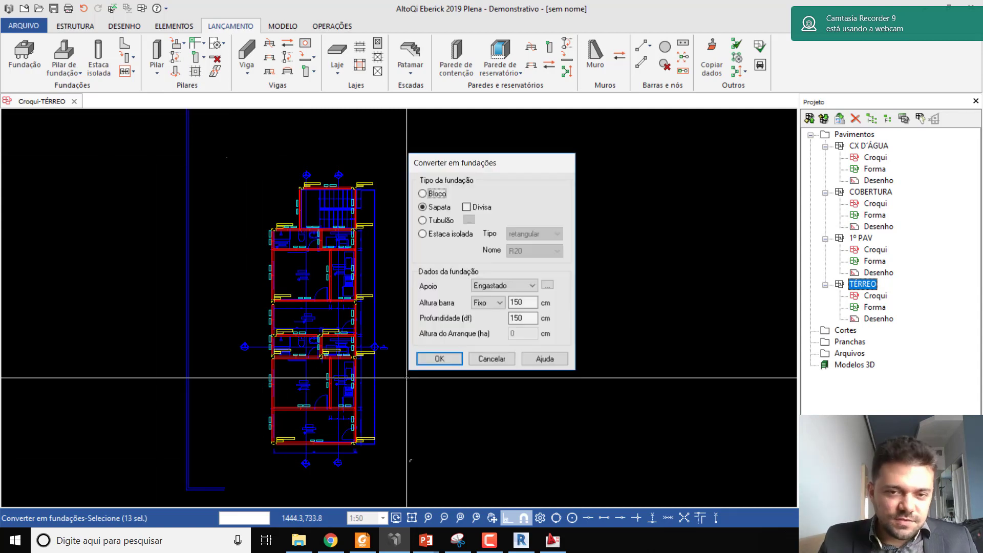
pyautogui.click(532, 285)
pyautogui.click(520, 297)
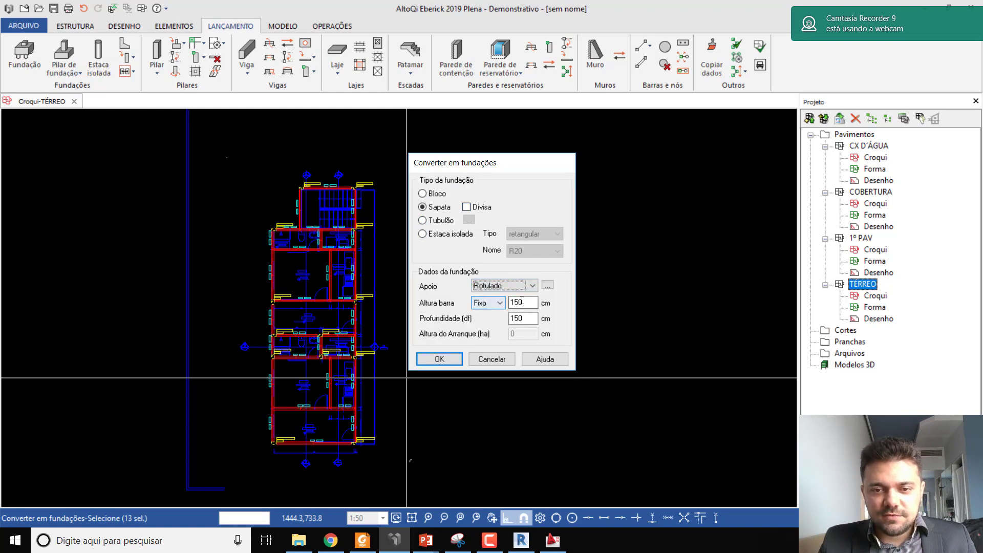
pyautogui.doubleClick(519, 303)
pyautogui.doubleClick(527, 316)
pyautogui.click(439, 359)
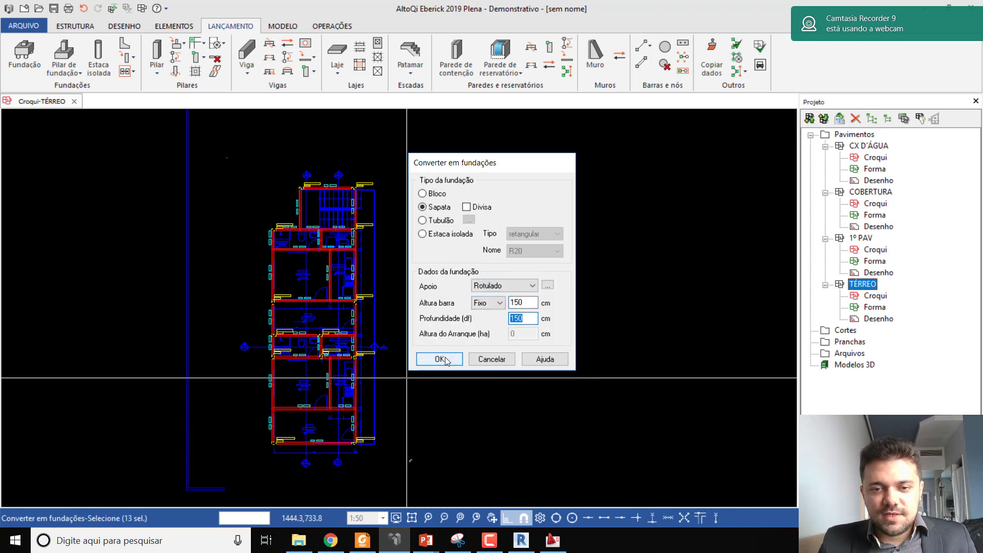
pyautogui.moveTo(320, 280); pyautogui.dragTo(311, 252, button='middle')
pyautogui.scroll(-2, 311, 252)
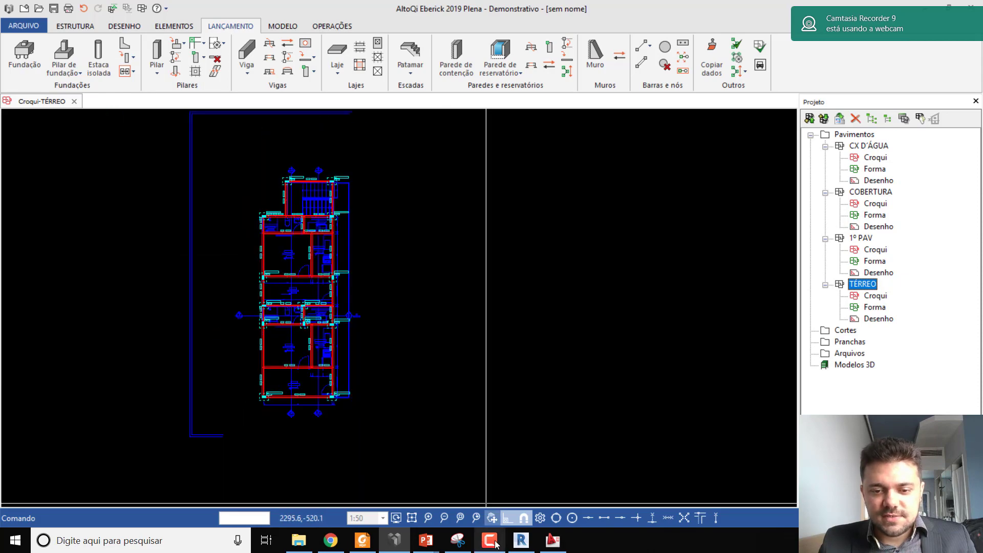
pyautogui.click(490, 540)
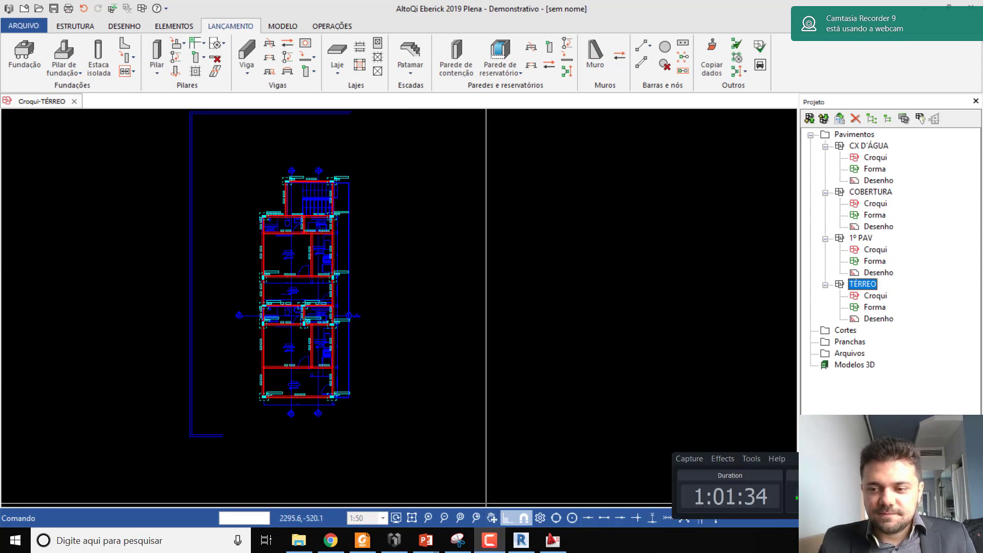